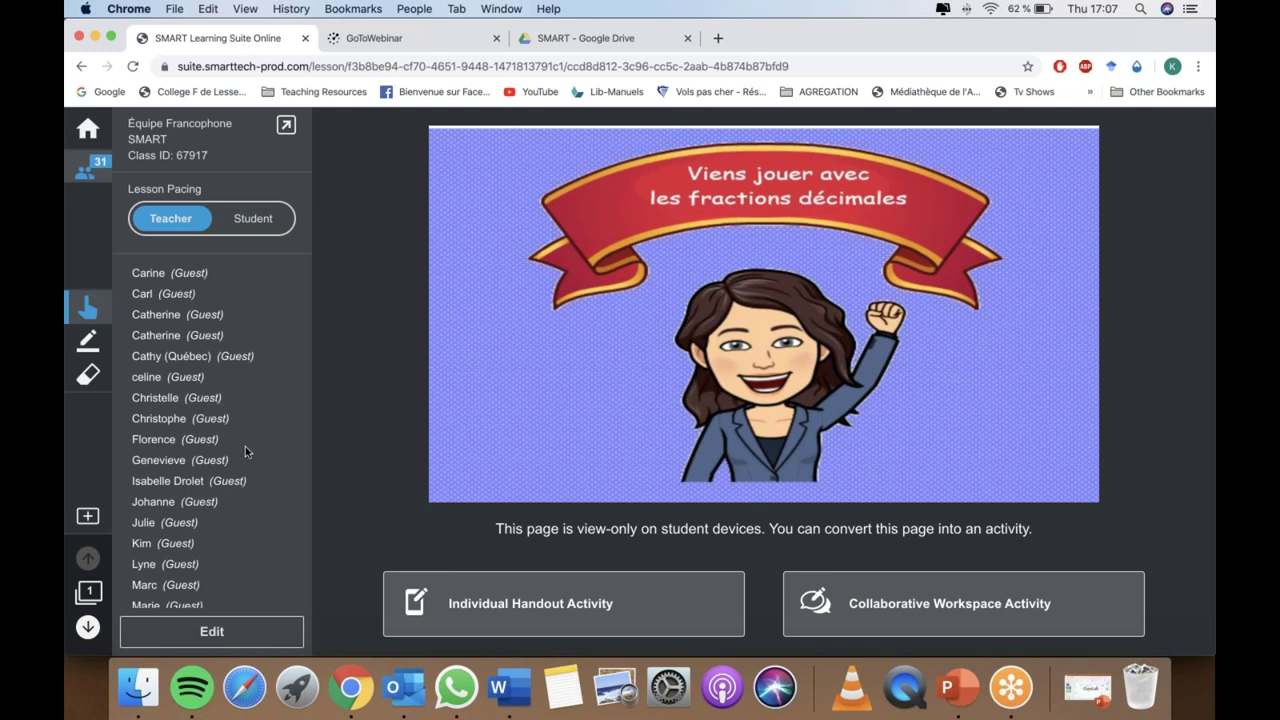
# - Look through the list of connected students and close it, and start the Match 'Em Up! activity on page 2
pyautogui.scroll(-4, 245, 446)
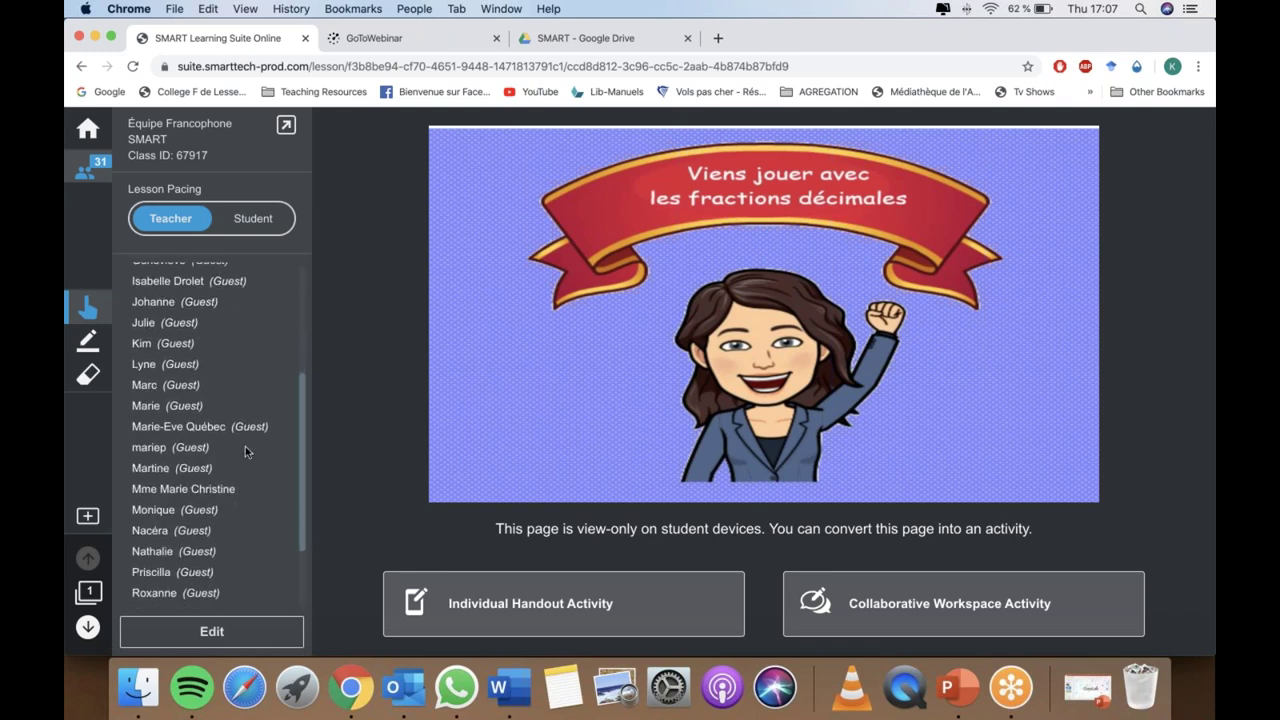
pyautogui.click(102, 176)
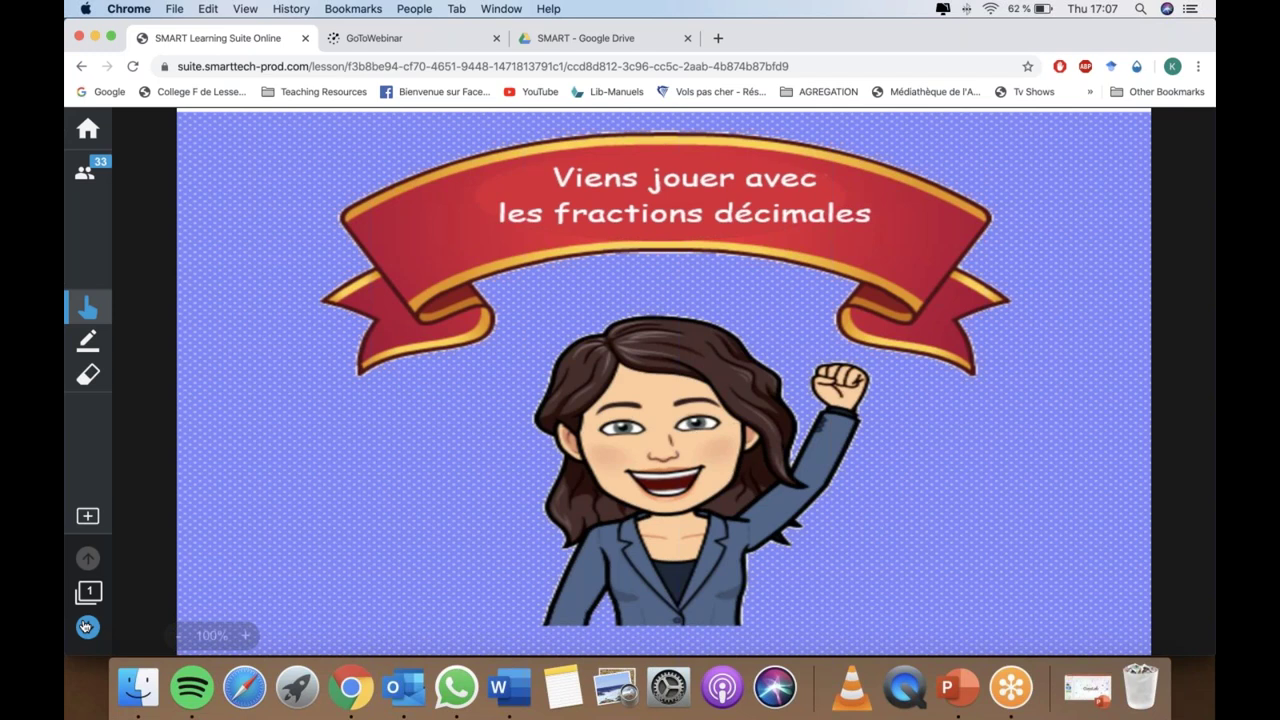
pyautogui.click(87, 626)
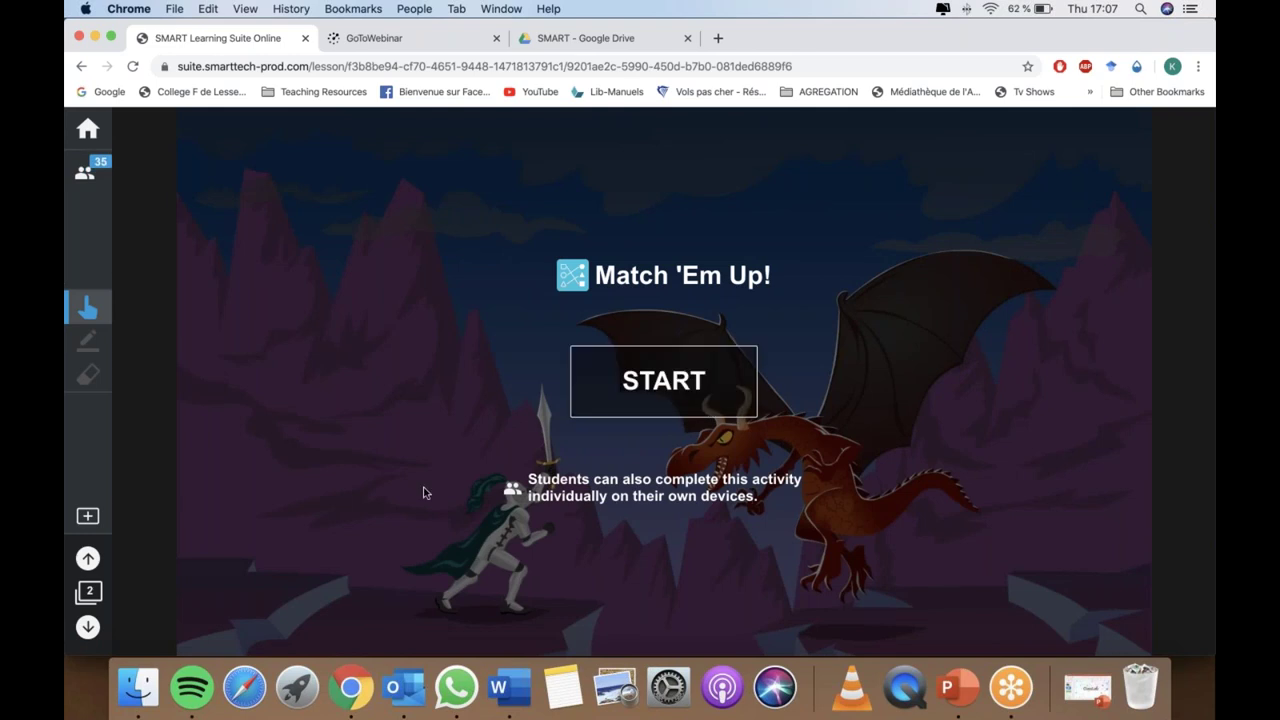
pyautogui.click(680, 404)
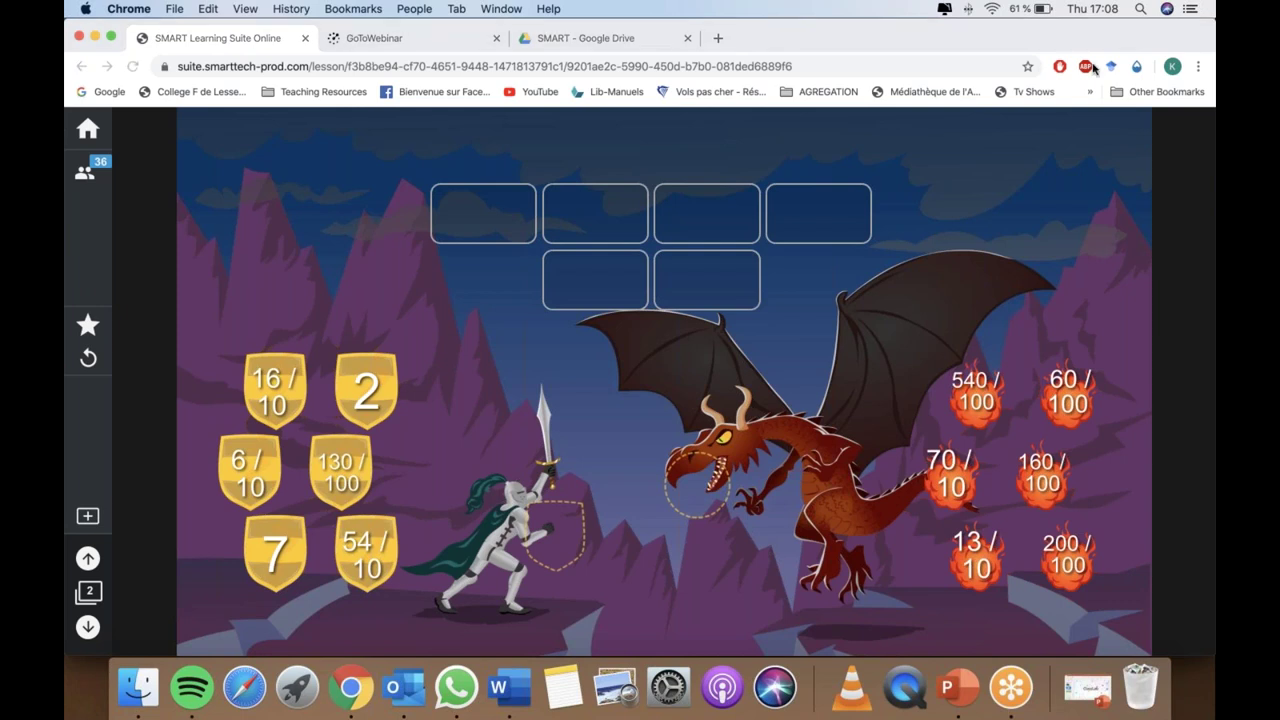
# - Pair the 2 shield with the 200/100 fireball and try to put the 7 shield into play
pyautogui.click(358, 403)
pyautogui.moveTo(368, 405); pyautogui.dragTo(557, 560)
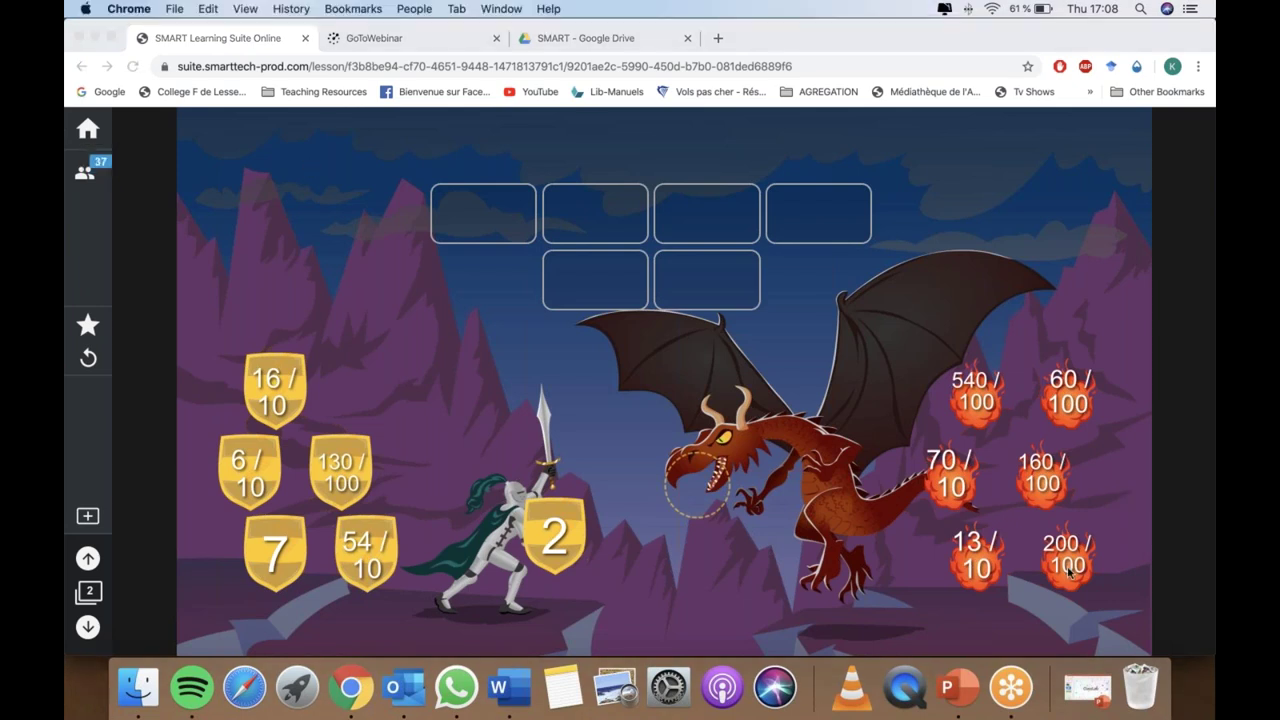
pyautogui.moveTo(1068, 570); pyautogui.dragTo(555, 535)
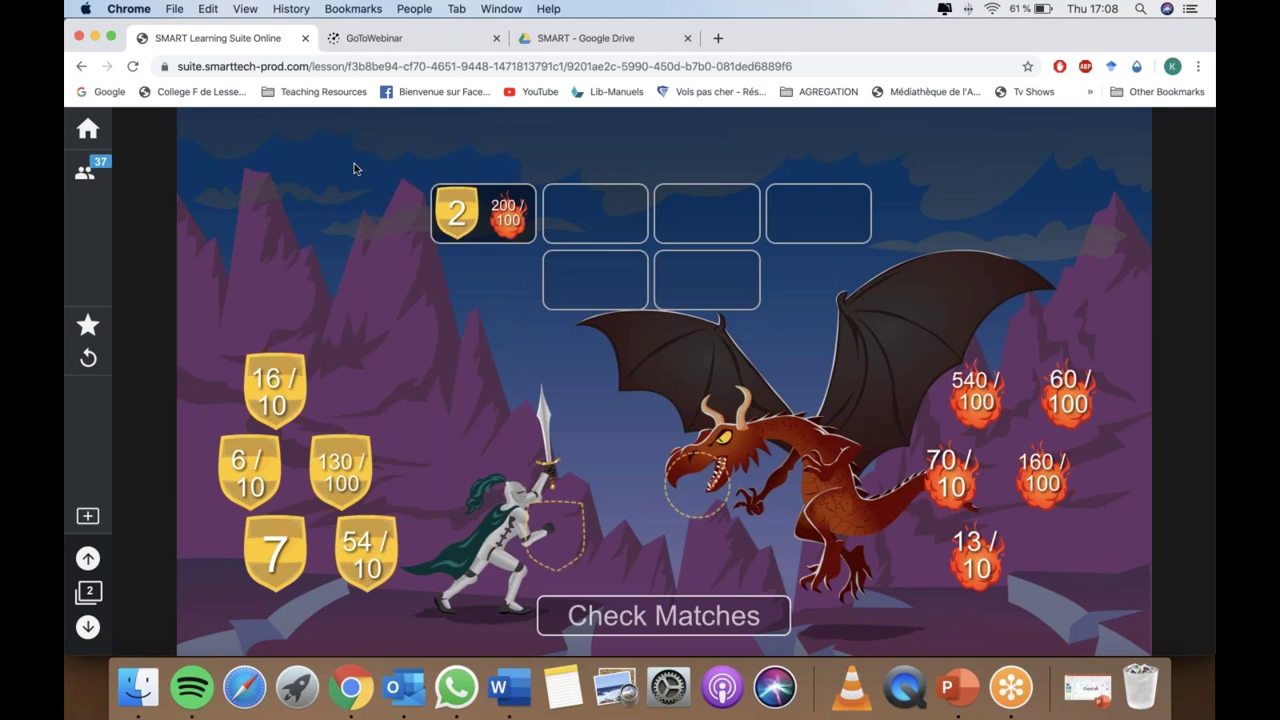
pyautogui.click(280, 540)
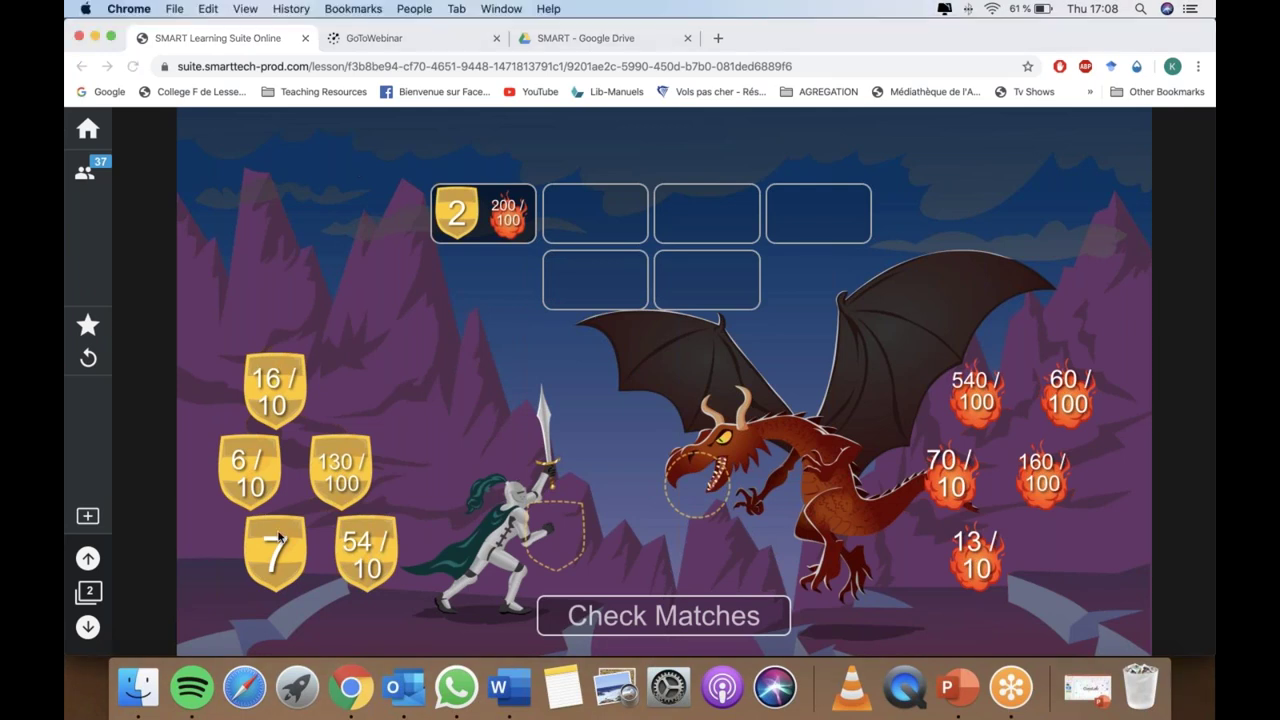
pyautogui.moveTo(280, 540); pyautogui.dragTo(697, 483)
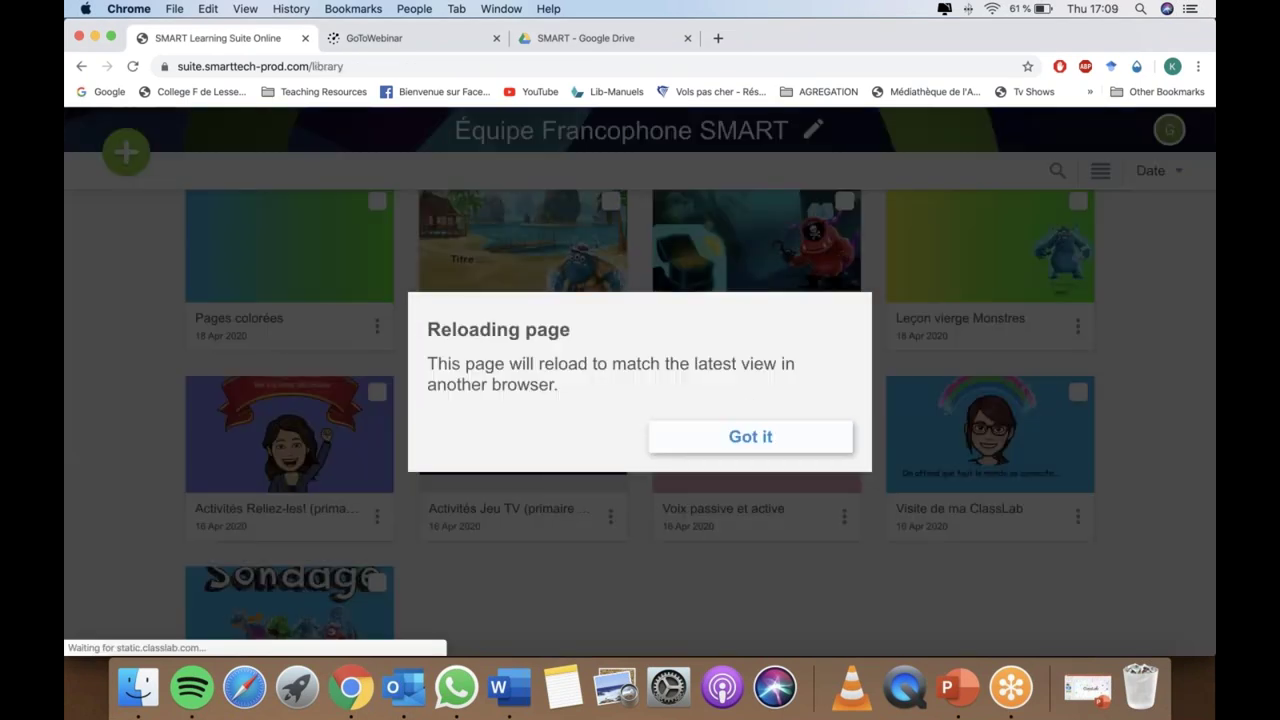
# - Dismiss the page reload notice and restart the Activités Reliez-les! lesson up to the Match 'Em Up! game on page 2
pyautogui.click(750, 436)
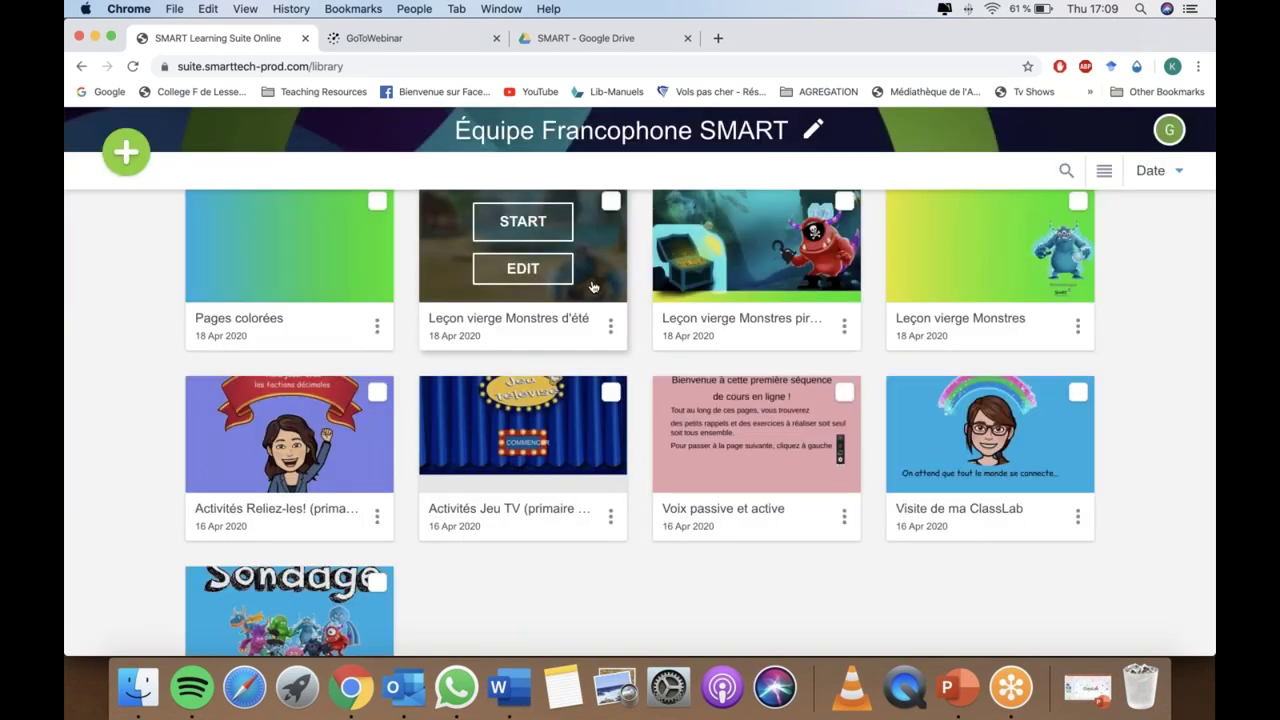
pyautogui.click(520, 217)
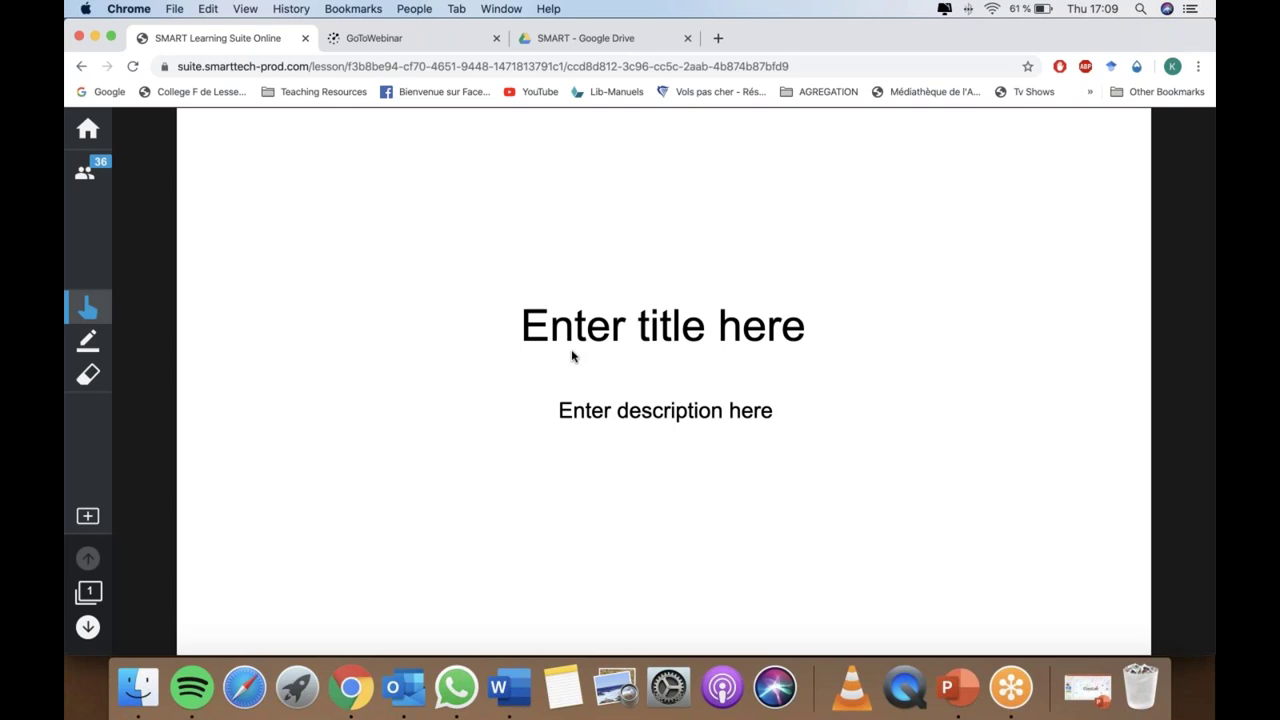
pyautogui.click(88, 627)
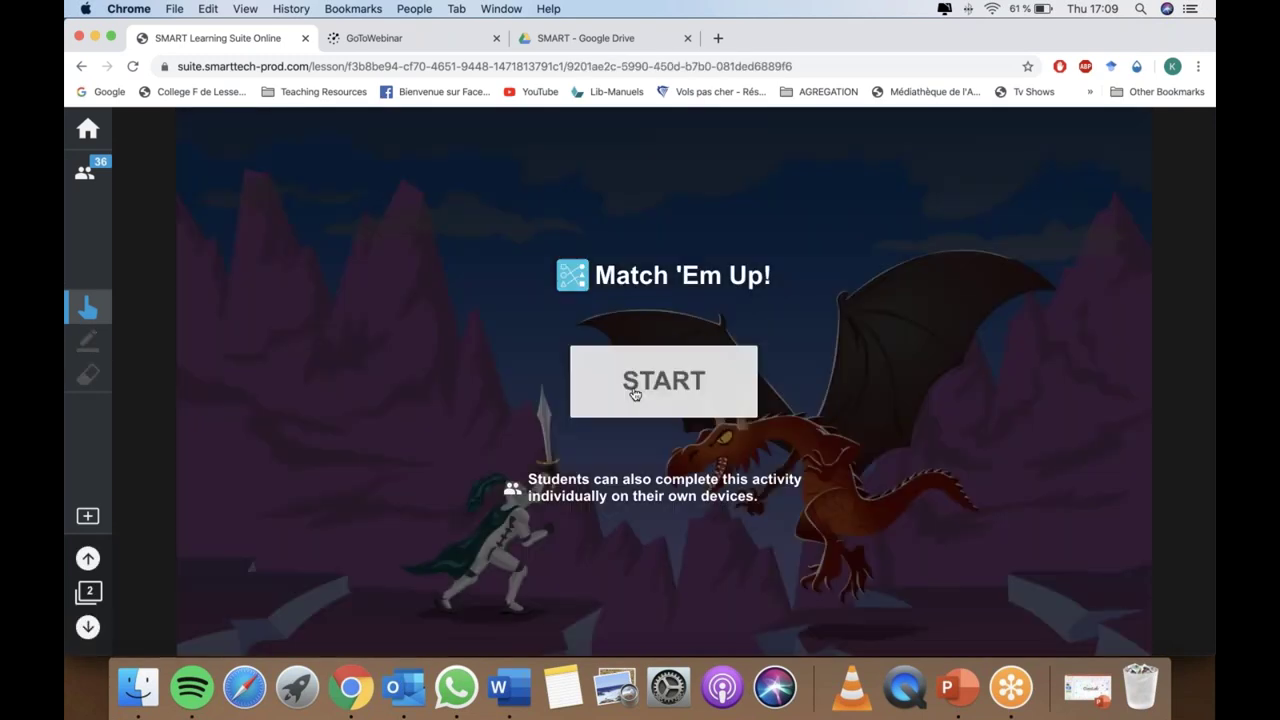
pyautogui.click(663, 381)
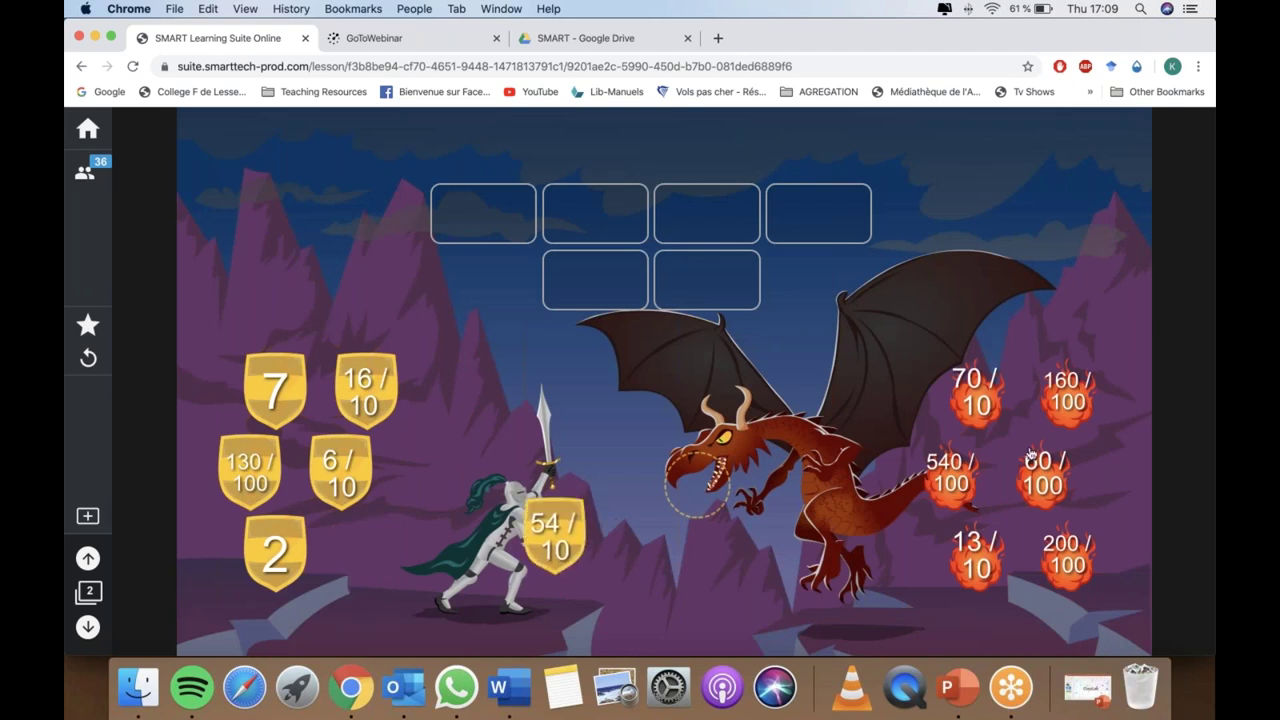
# - Pair 54/10 with 160/100, 16/10 with 70/10 and 6/10 with 60/100, checking the matches
pyautogui.click(1064, 403)
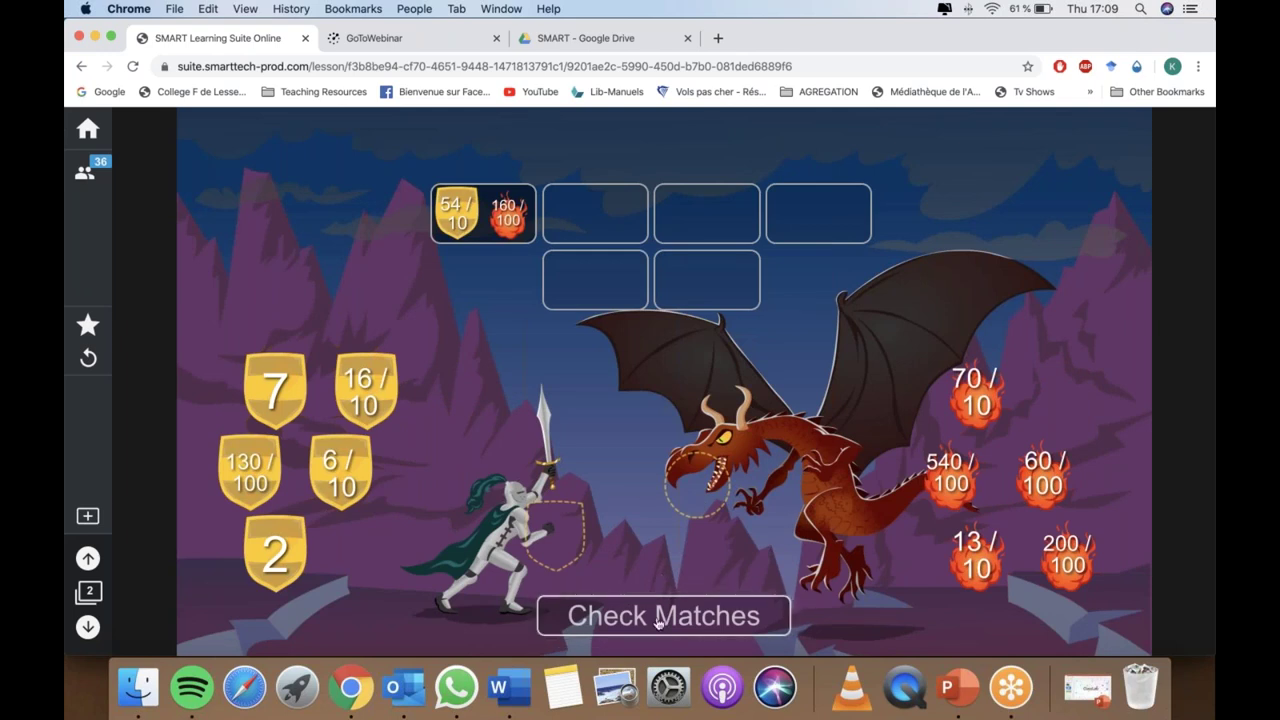
pyautogui.click(658, 620)
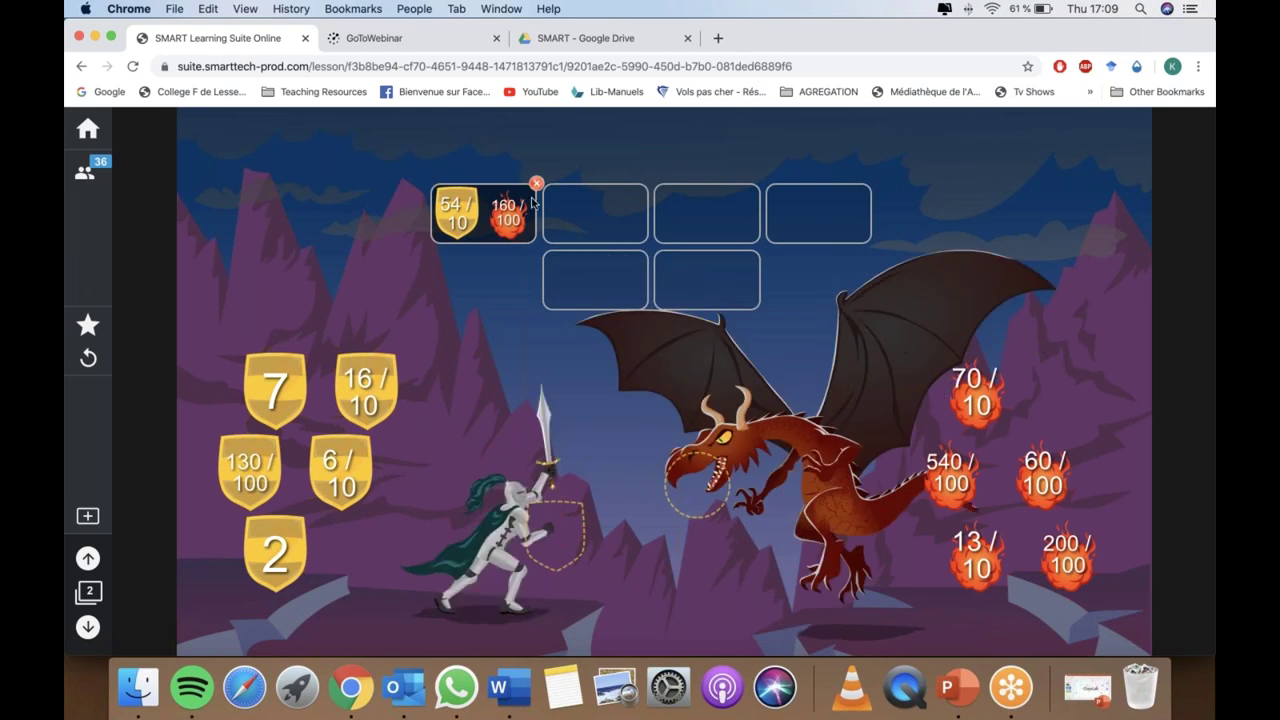
pyautogui.moveTo(355, 427); pyautogui.dragTo(544, 572)
pyautogui.moveTo(944, 403); pyautogui.dragTo(675, 485)
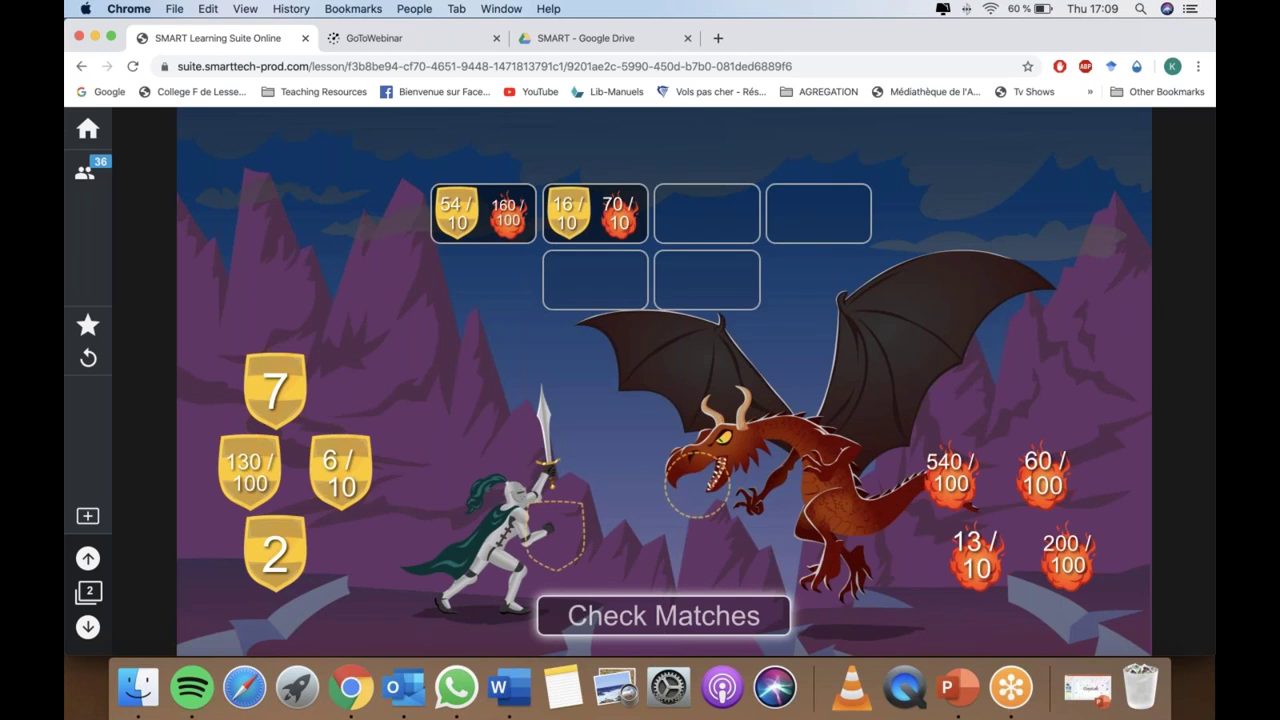
pyautogui.moveTo(340, 470); pyautogui.dragTo(551, 528)
pyautogui.moveTo(1062, 465); pyautogui.dragTo(737, 472)
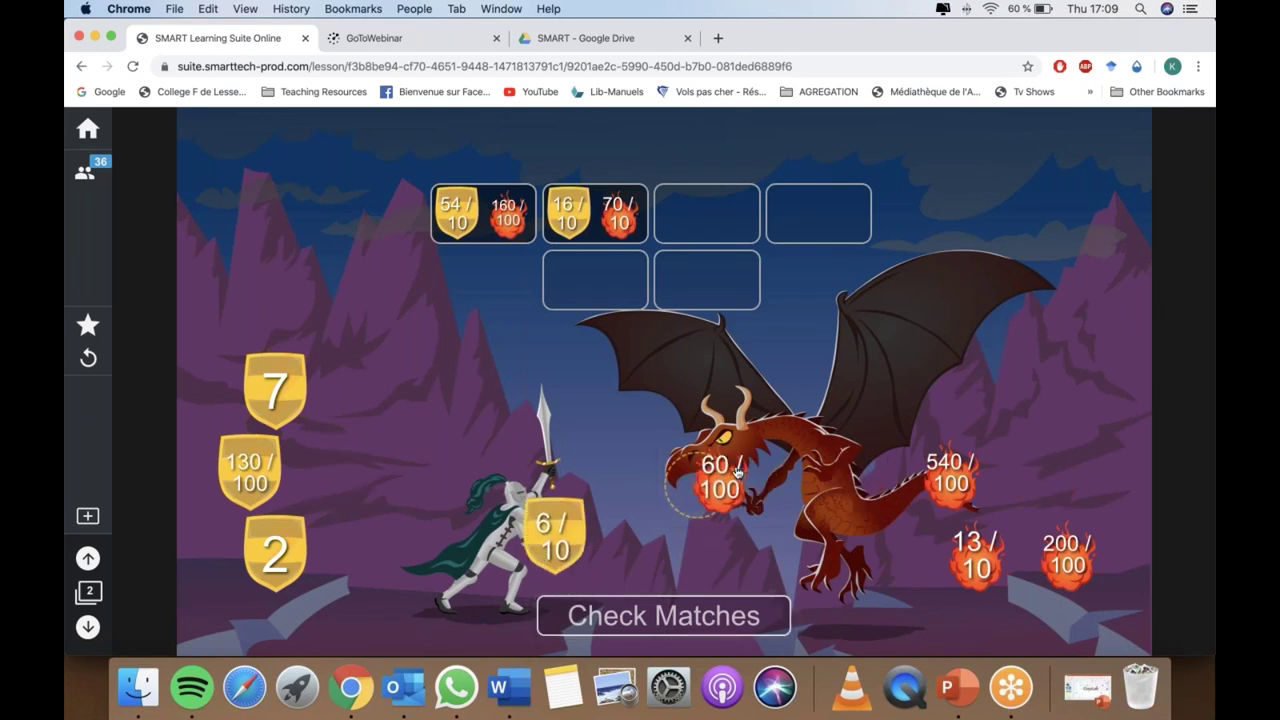
pyautogui.click(649, 628)
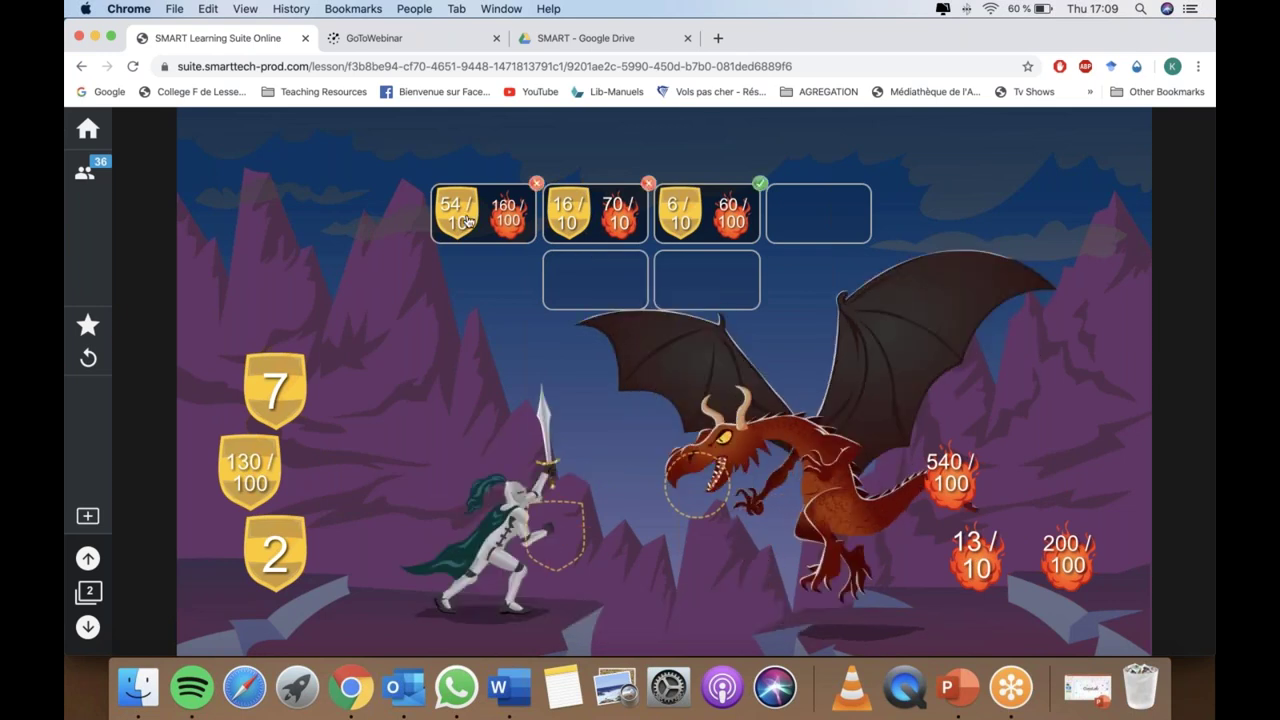
# - Try to take the 54/10 shield and the 70/10 fireball out of their mismatched pairs, and pair 7 with 13/10
pyautogui.click(467, 221)
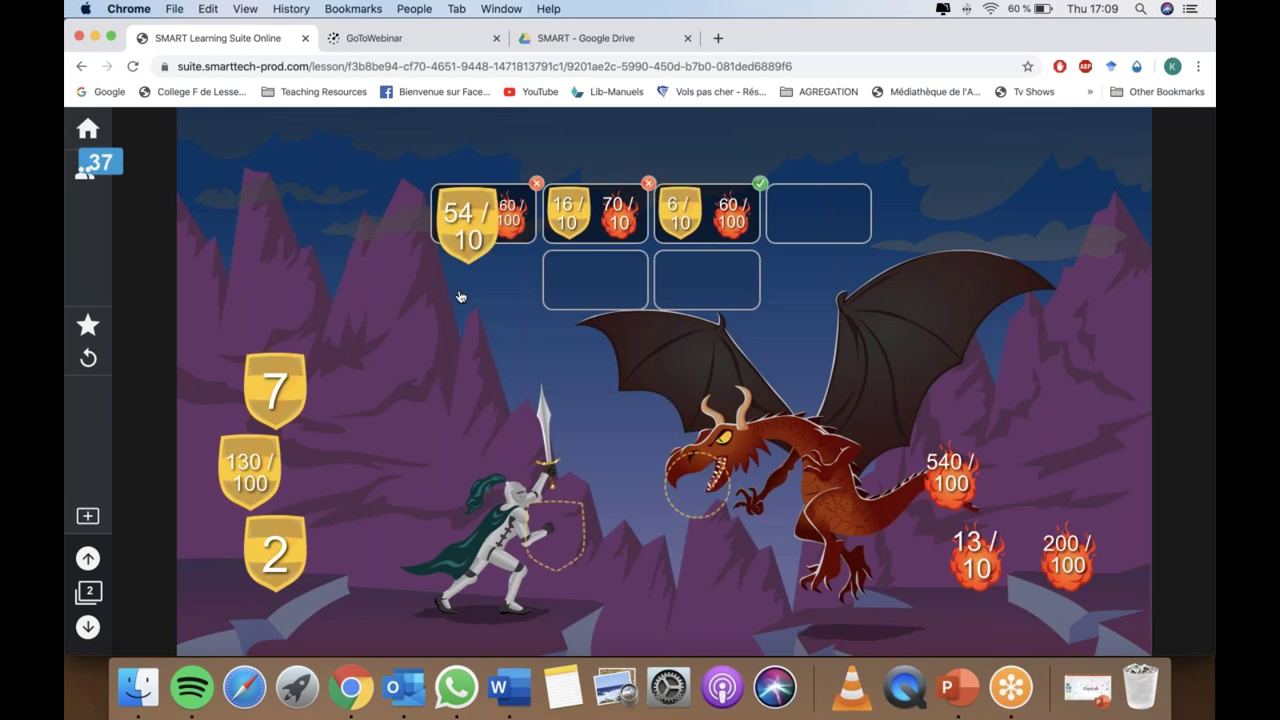
pyautogui.moveTo(460, 296); pyautogui.dragTo(512, 505)
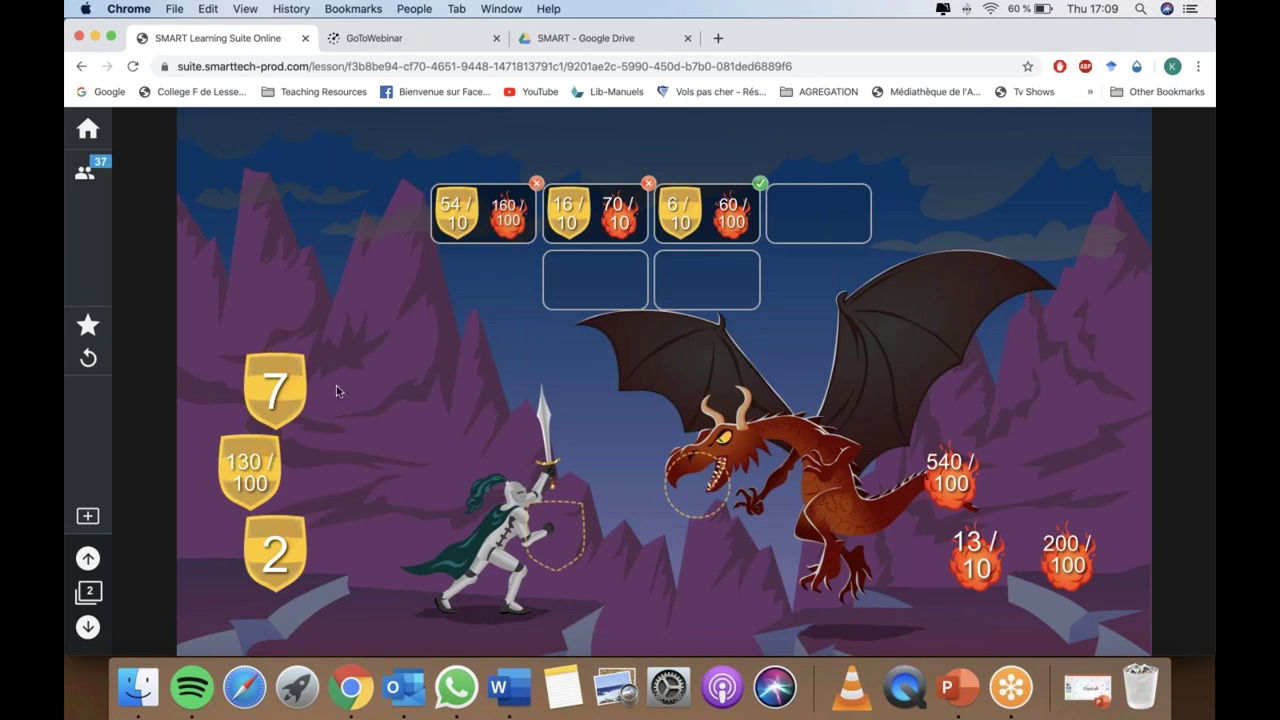
pyautogui.moveTo(275, 390); pyautogui.dragTo(560, 529)
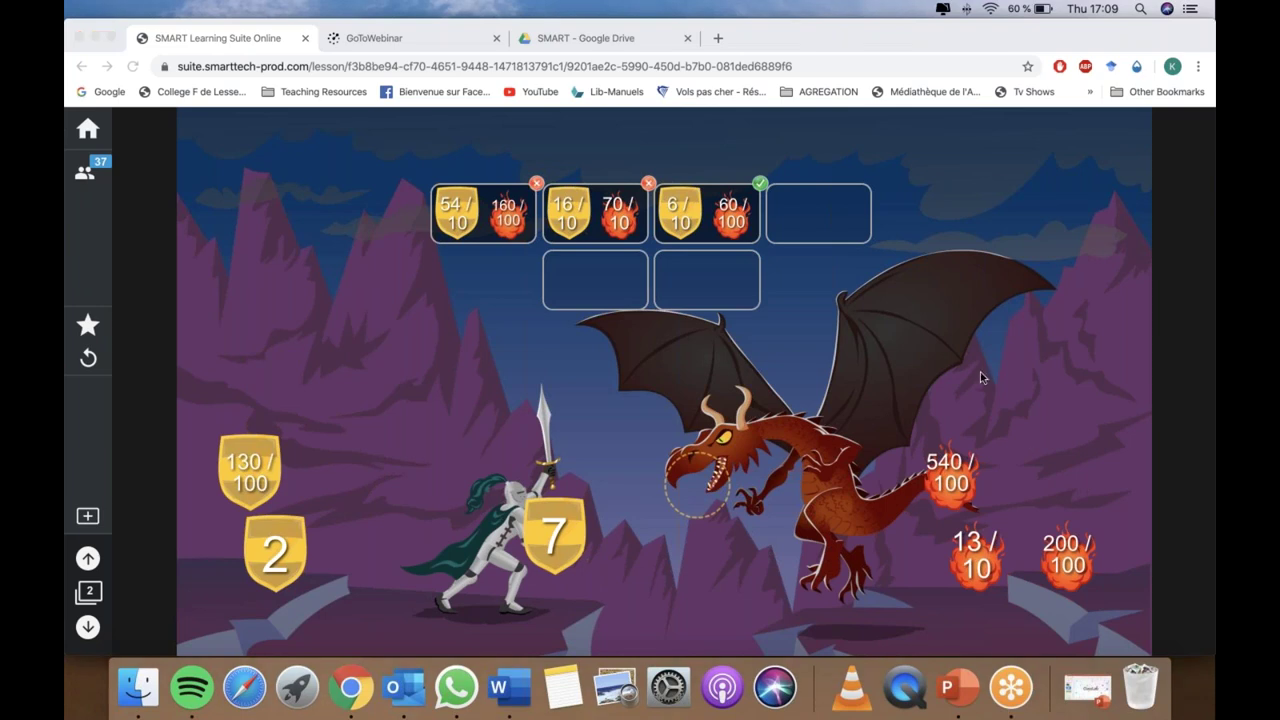
pyautogui.click(608, 470)
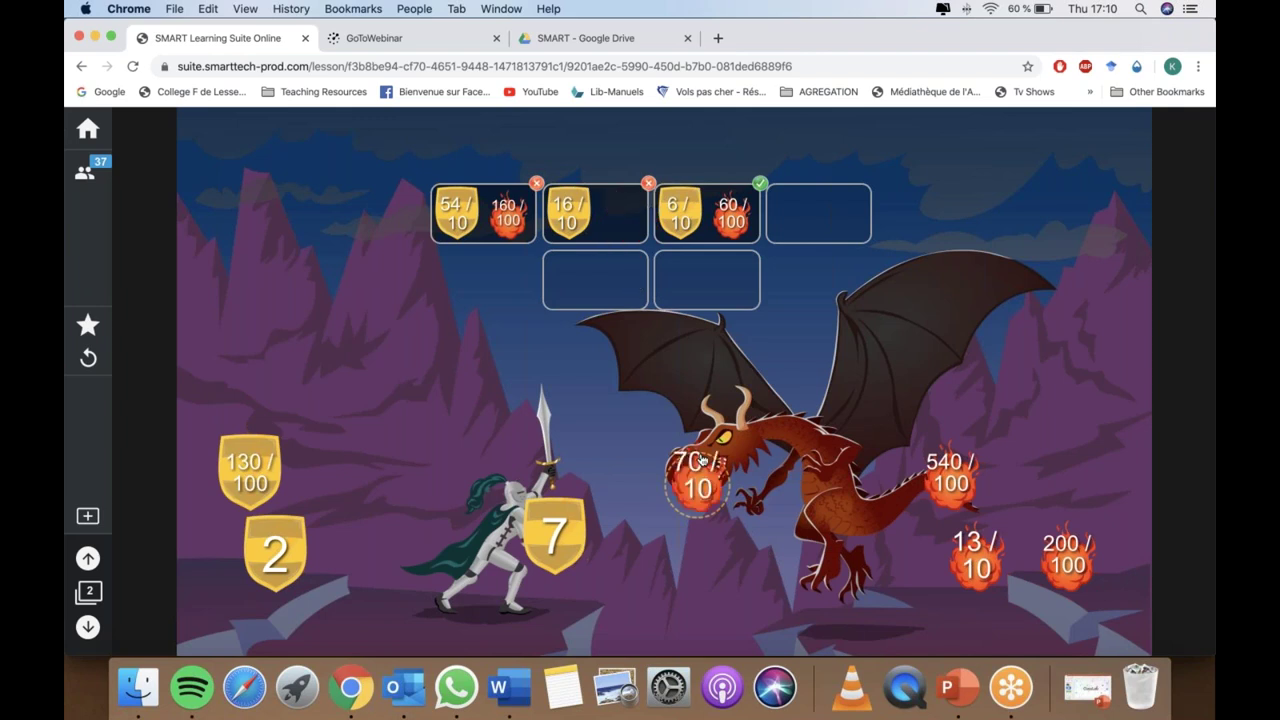
pyautogui.moveTo(635, 375); pyautogui.dragTo(645, 188)
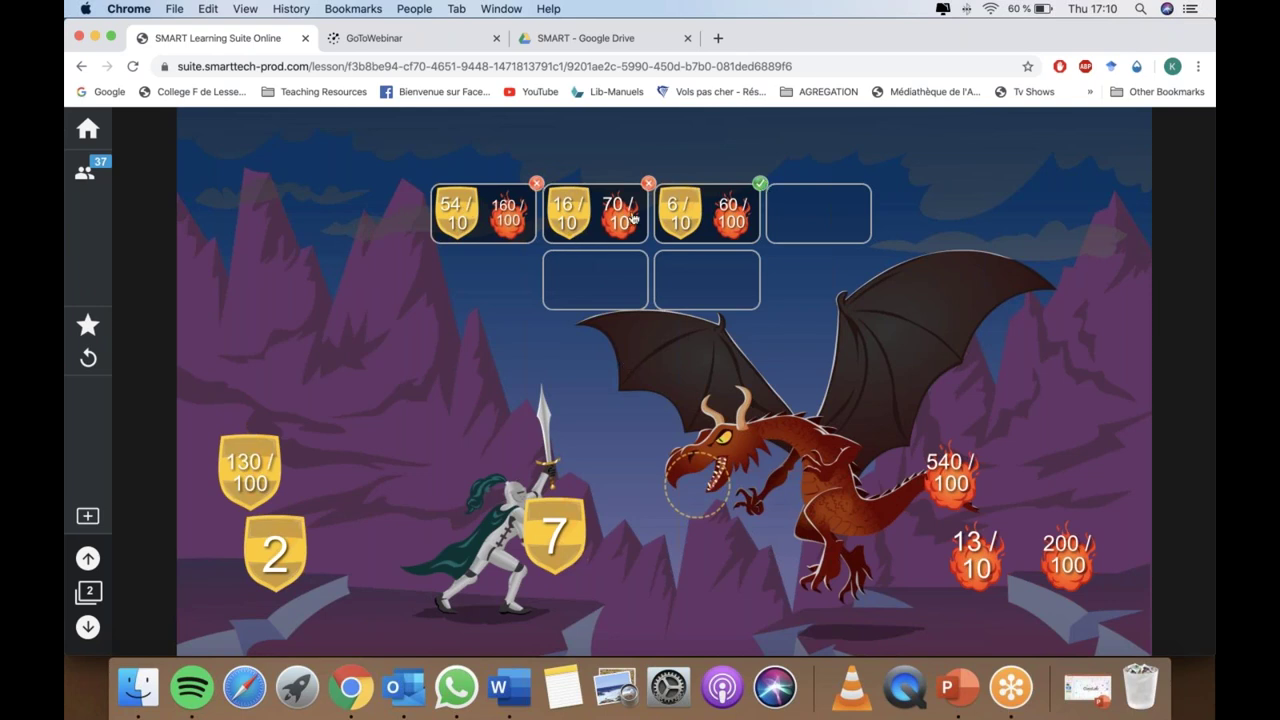
pyautogui.moveTo(632, 218); pyautogui.dragTo(704, 470)
pyautogui.moveTo(570, 214); pyautogui.dragTo(697, 487)
pyautogui.moveTo(958, 535); pyautogui.dragTo(703, 445)
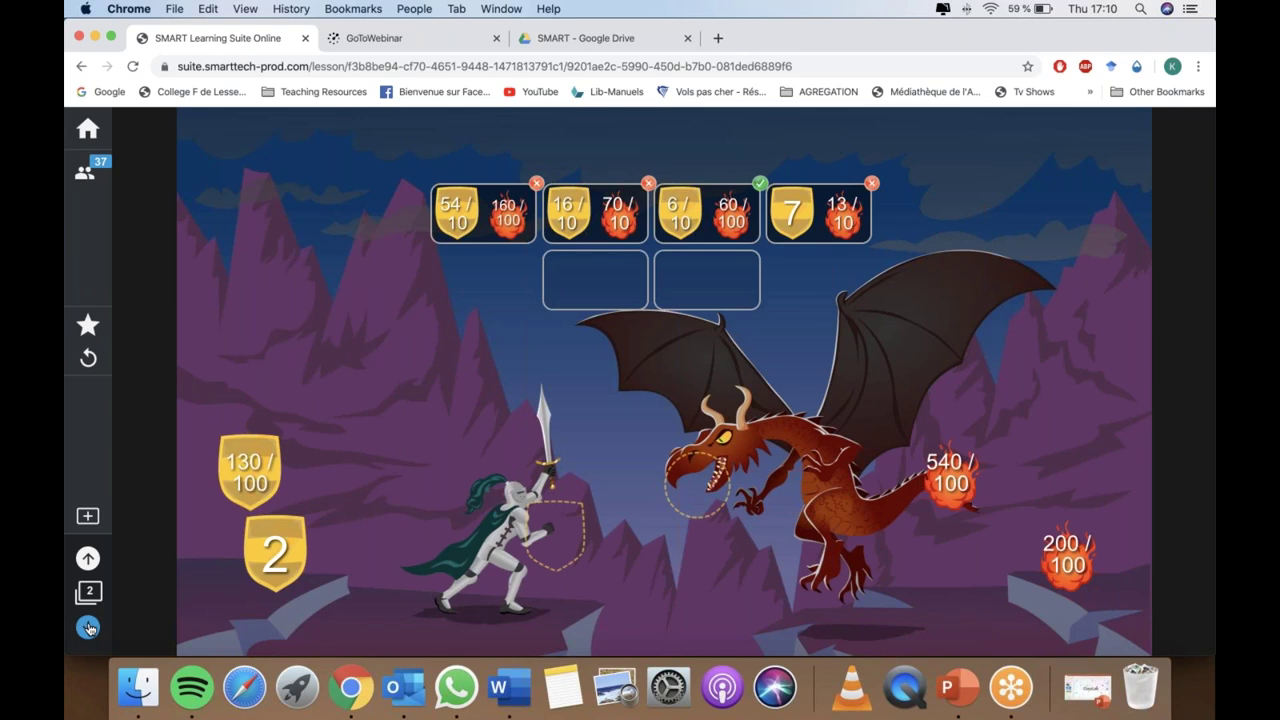
# - Open the French–English matching game on page 3, pair "never" with "jamais" and pick "sometimes" for matching
pyautogui.click(88, 627)
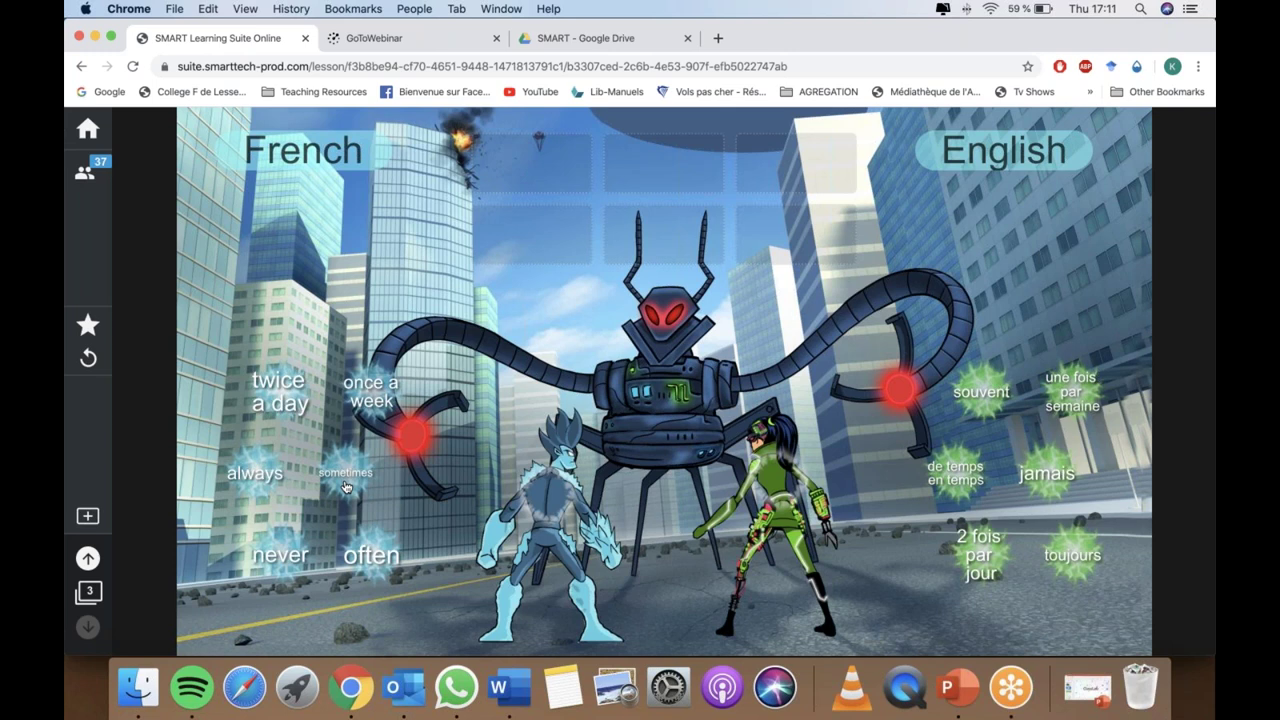
pyautogui.moveTo(346, 487); pyautogui.dragTo(547, 495)
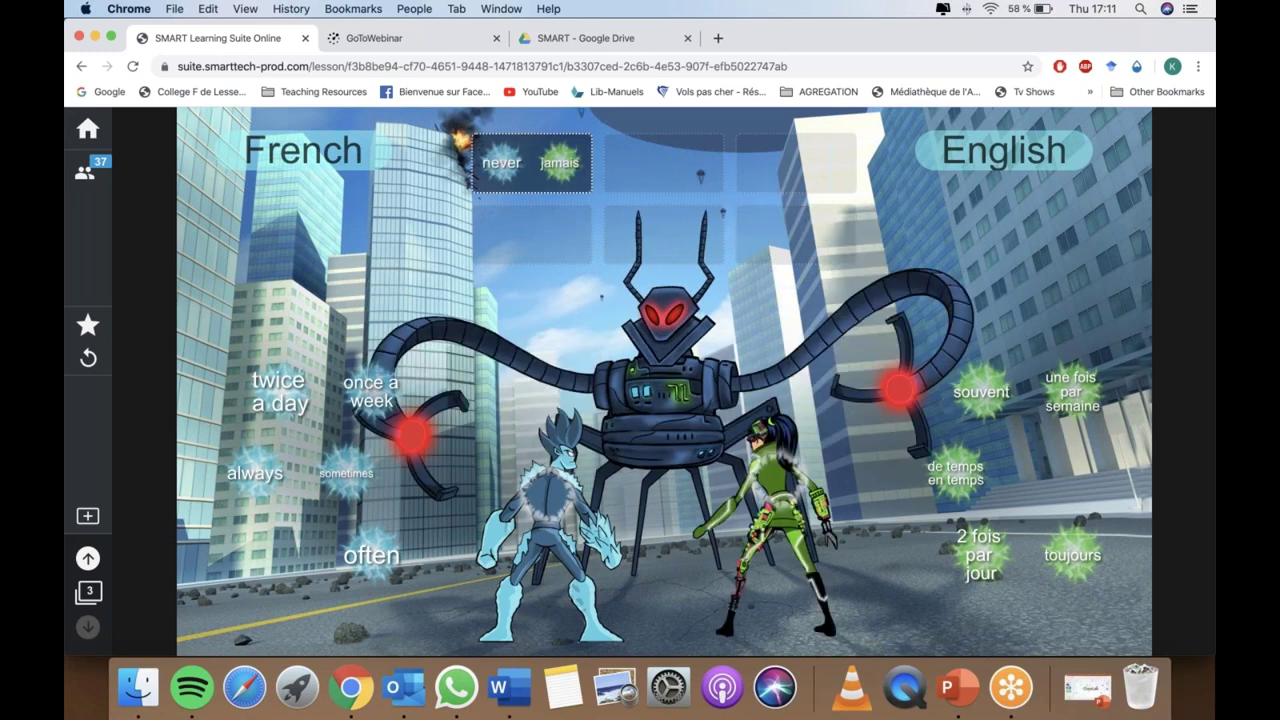
pyautogui.moveTo(346, 473); pyautogui.dragTo(548, 497)
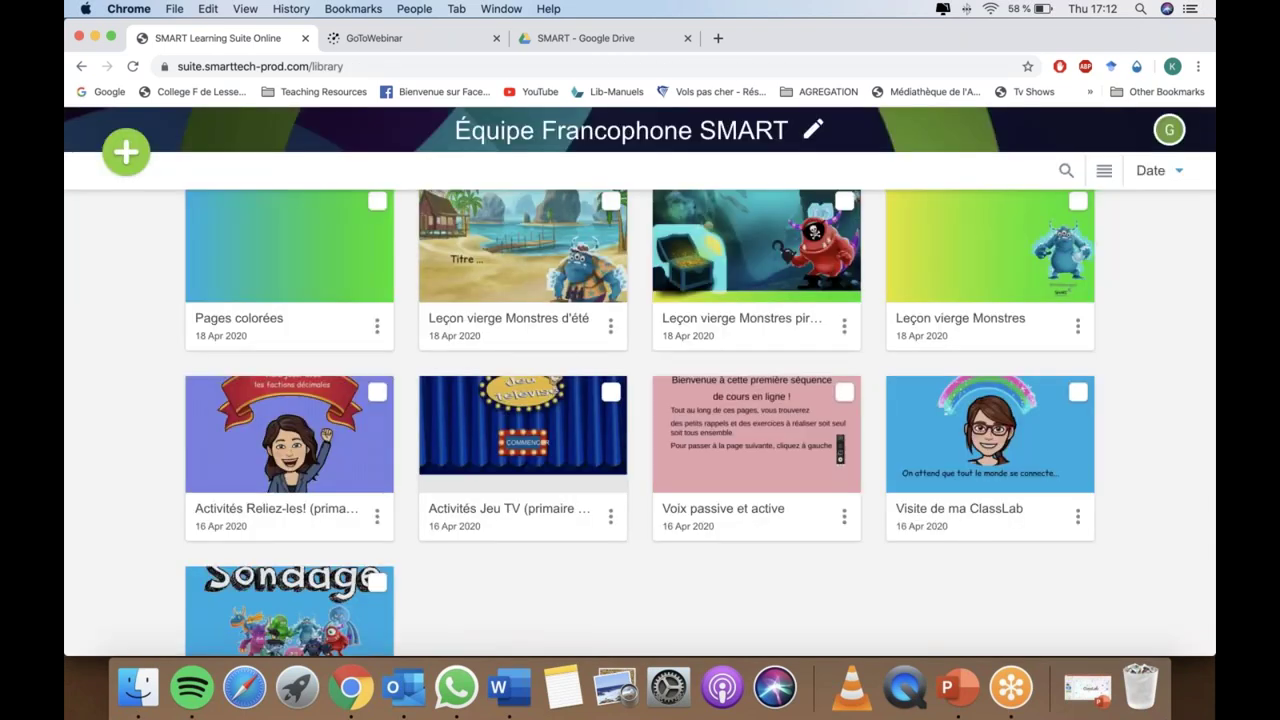
pyautogui.moveTo(309, 484)
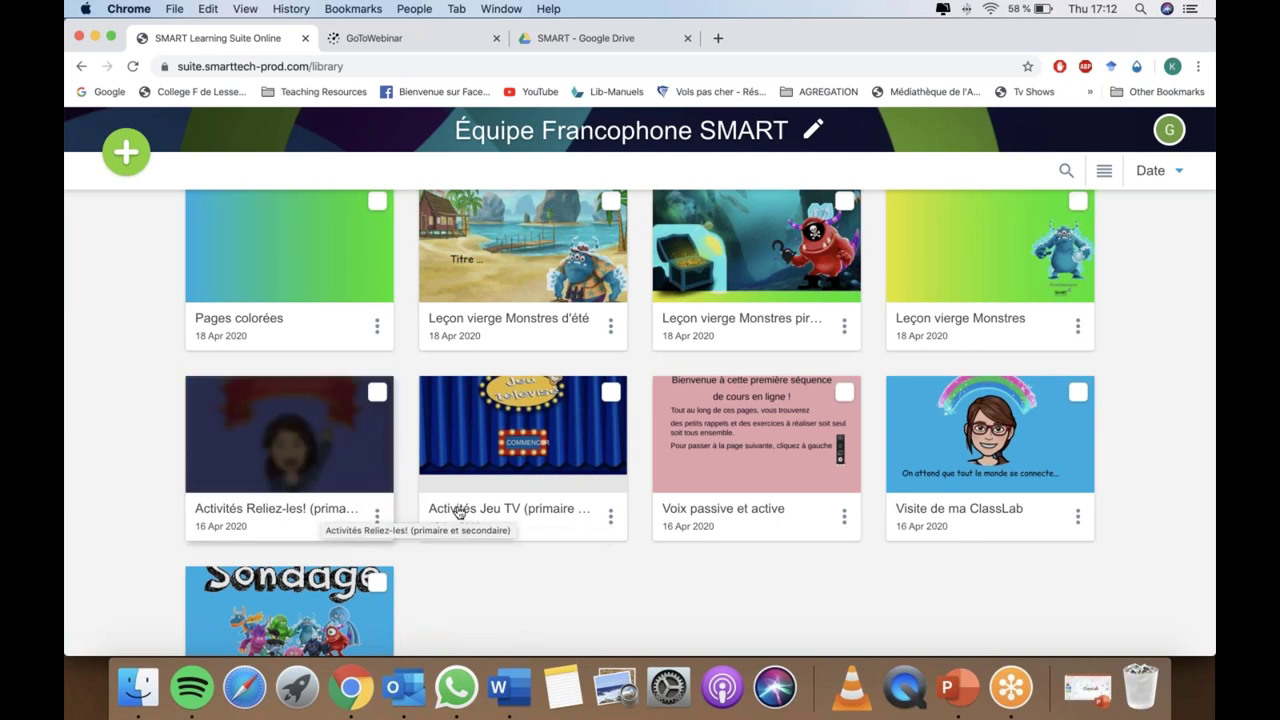
pyautogui.moveTo(586, 478)
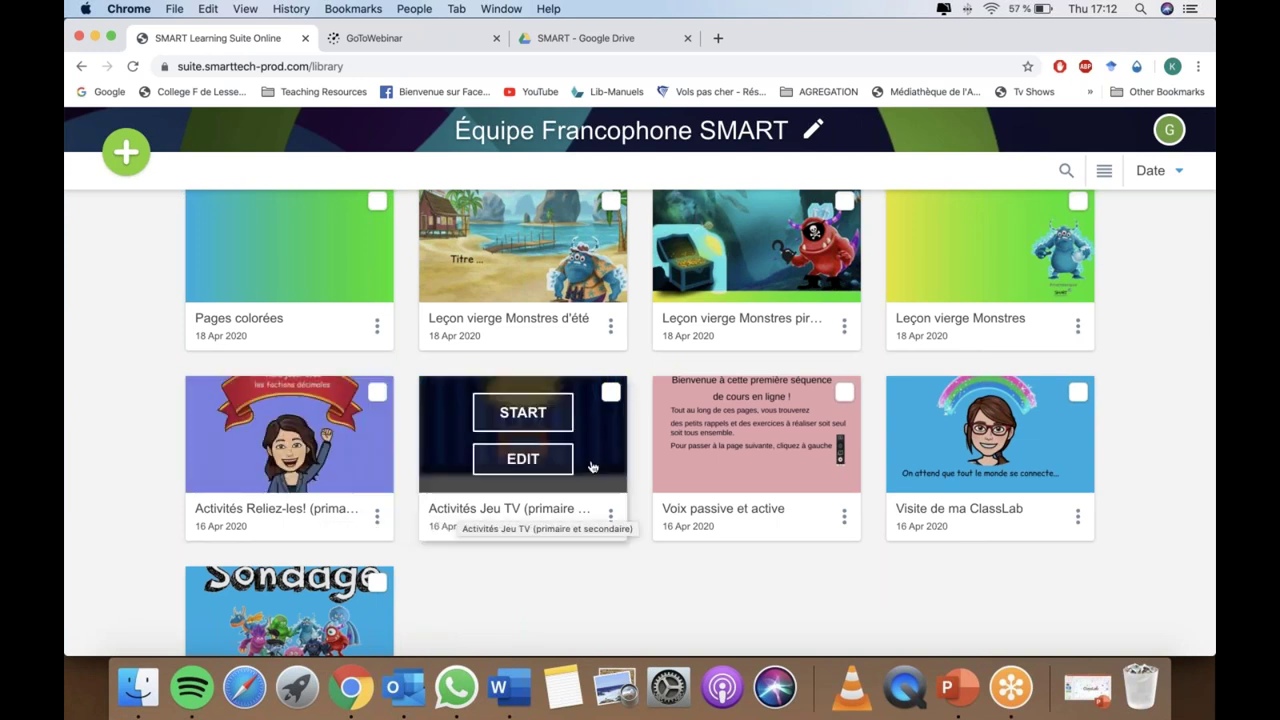
pyautogui.click(510, 496)
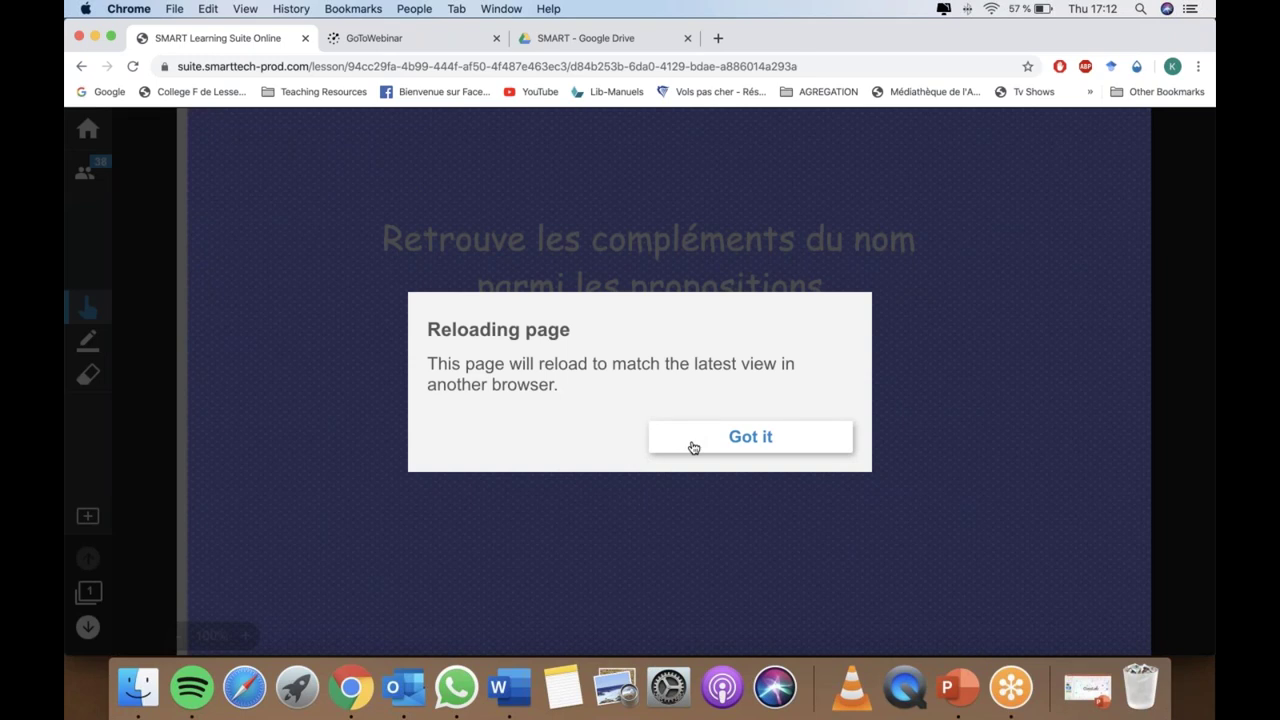
pyautogui.click(693, 447)
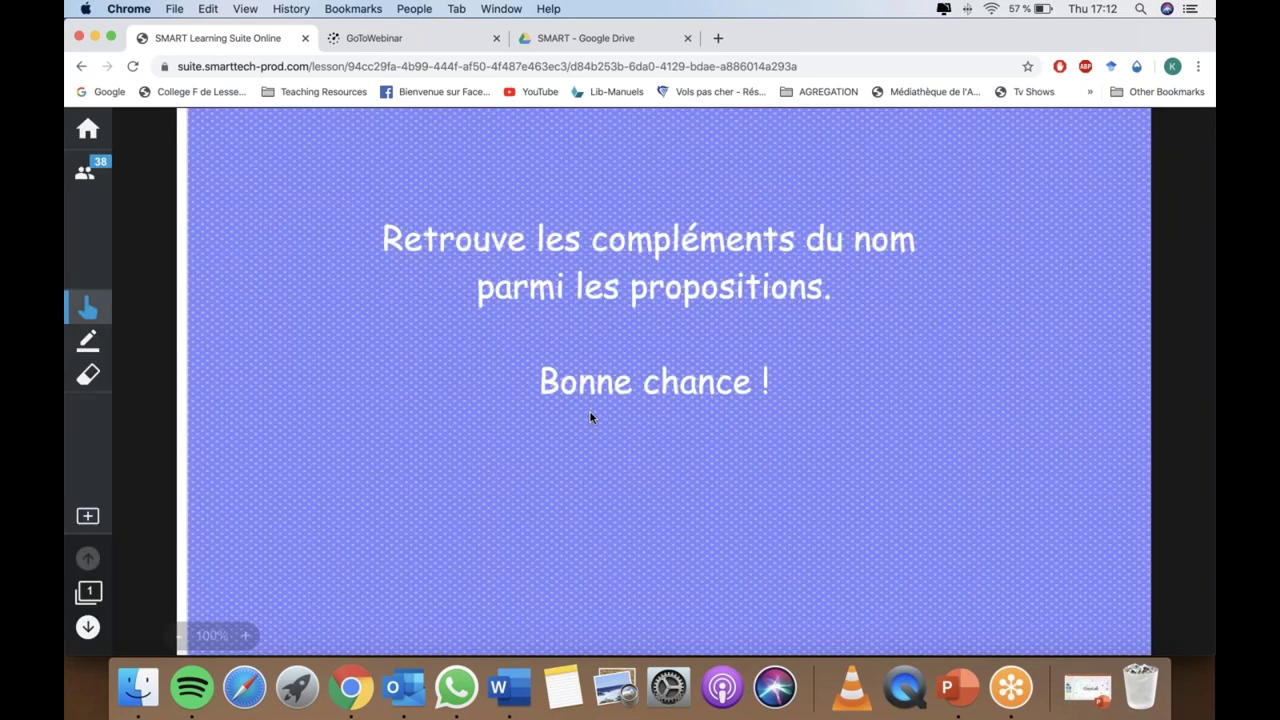
pyautogui.press('Down')
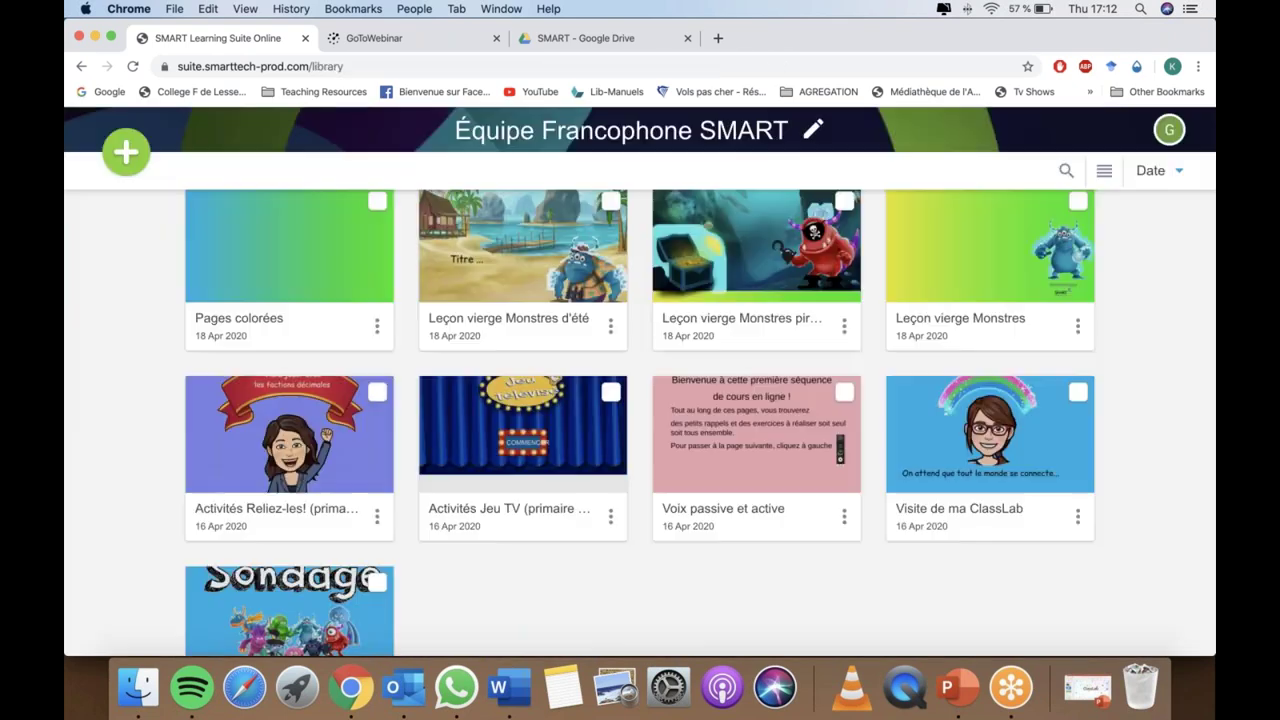
# - Start the Activités Jeu TV lesson and launch the Jeu télévisé game on page 2
pyautogui.moveTo(512, 424)
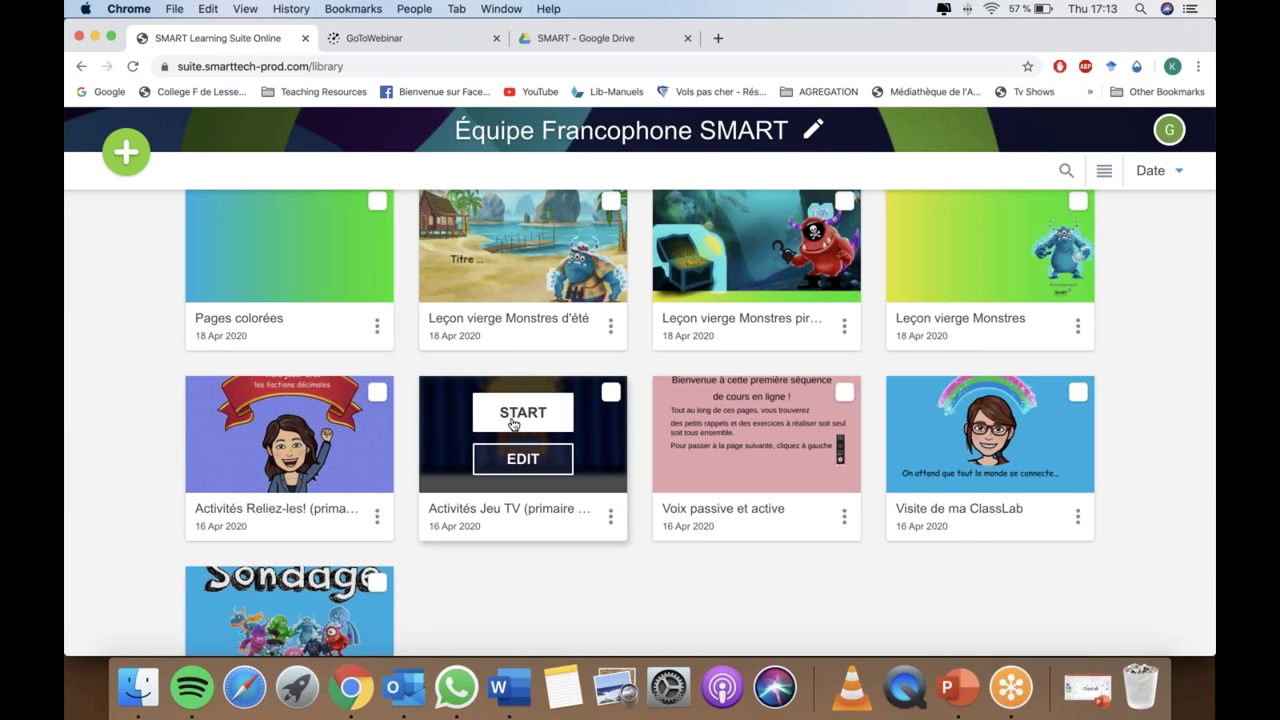
pyautogui.click(512, 424)
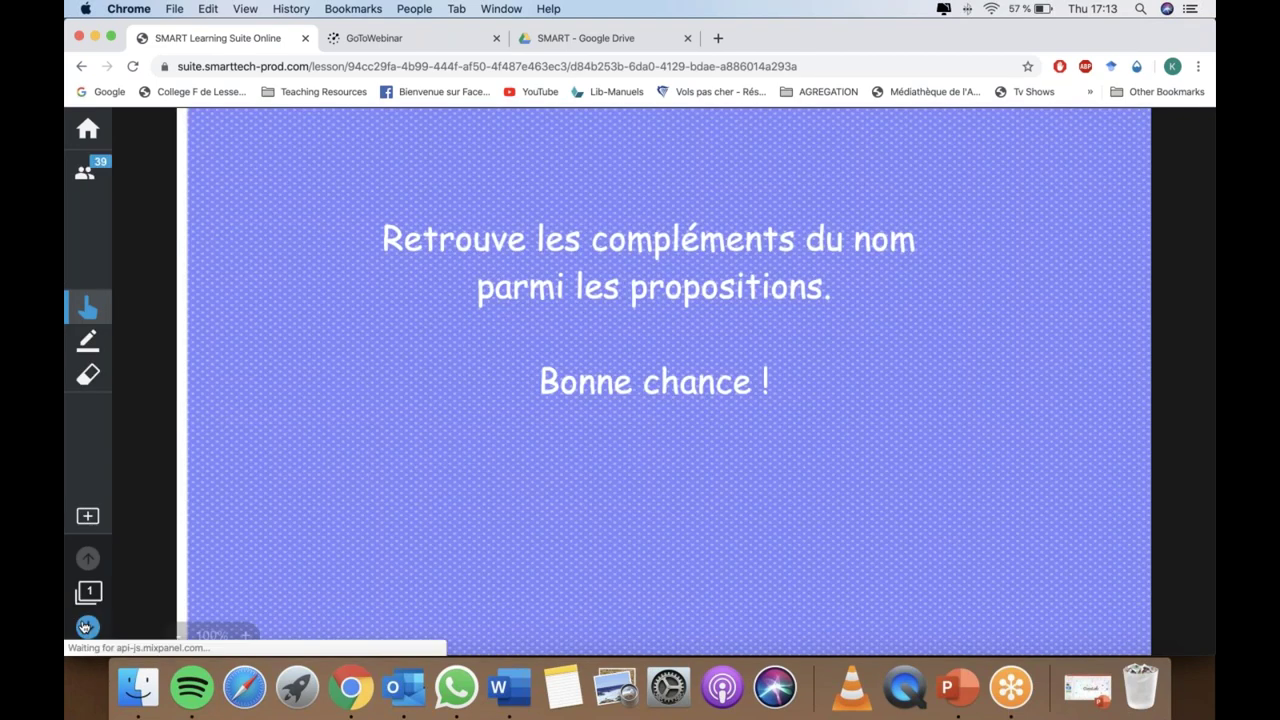
pyautogui.click(86, 626)
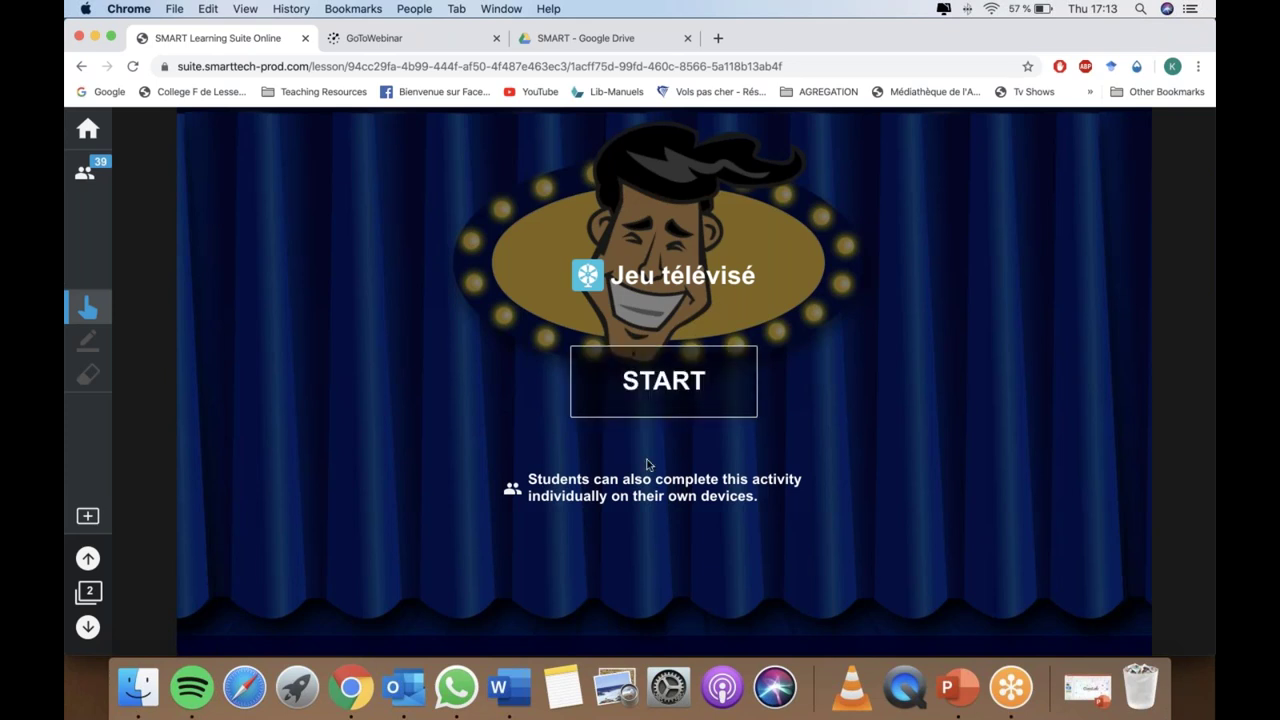
pyautogui.click(672, 405)
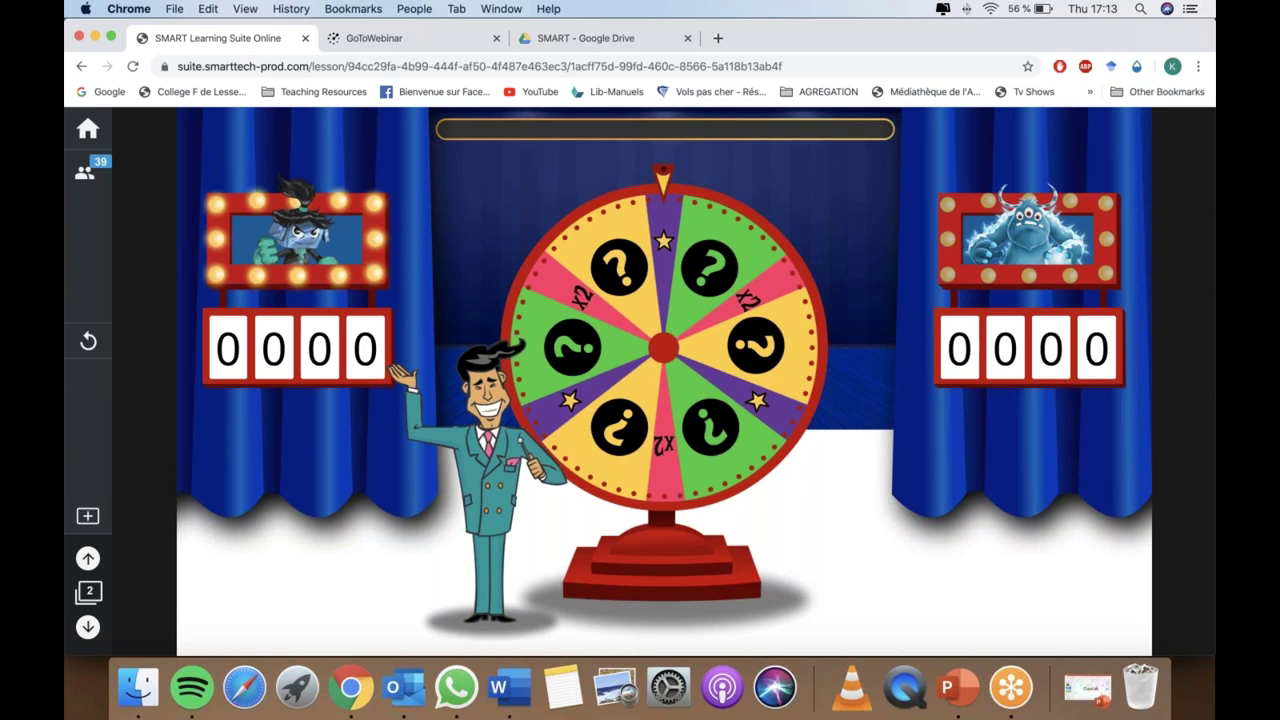
# - Spin the wheel for two Jeu télévisé rounds, answering the "Une trousse de toilette" question and choosing "de soleil" for "Vos lunettes de soleil"
pyautogui.click(700, 328)
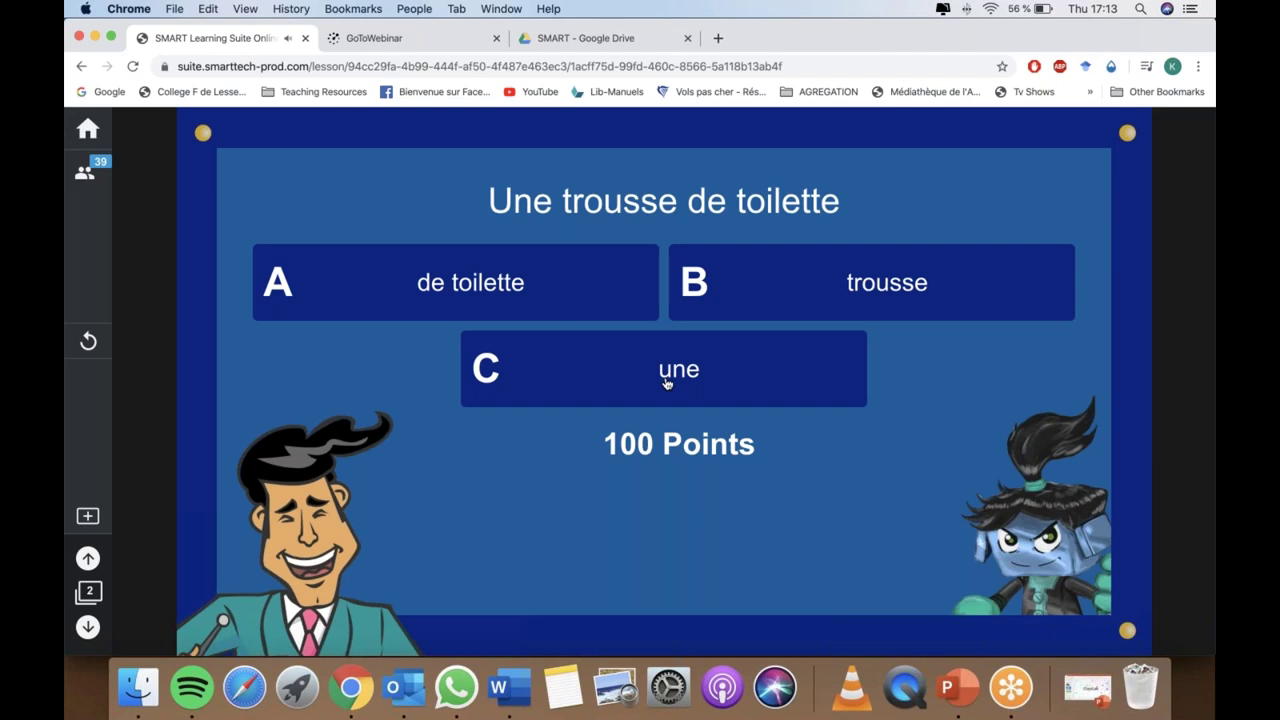
pyautogui.scroll(1, 666, 383)
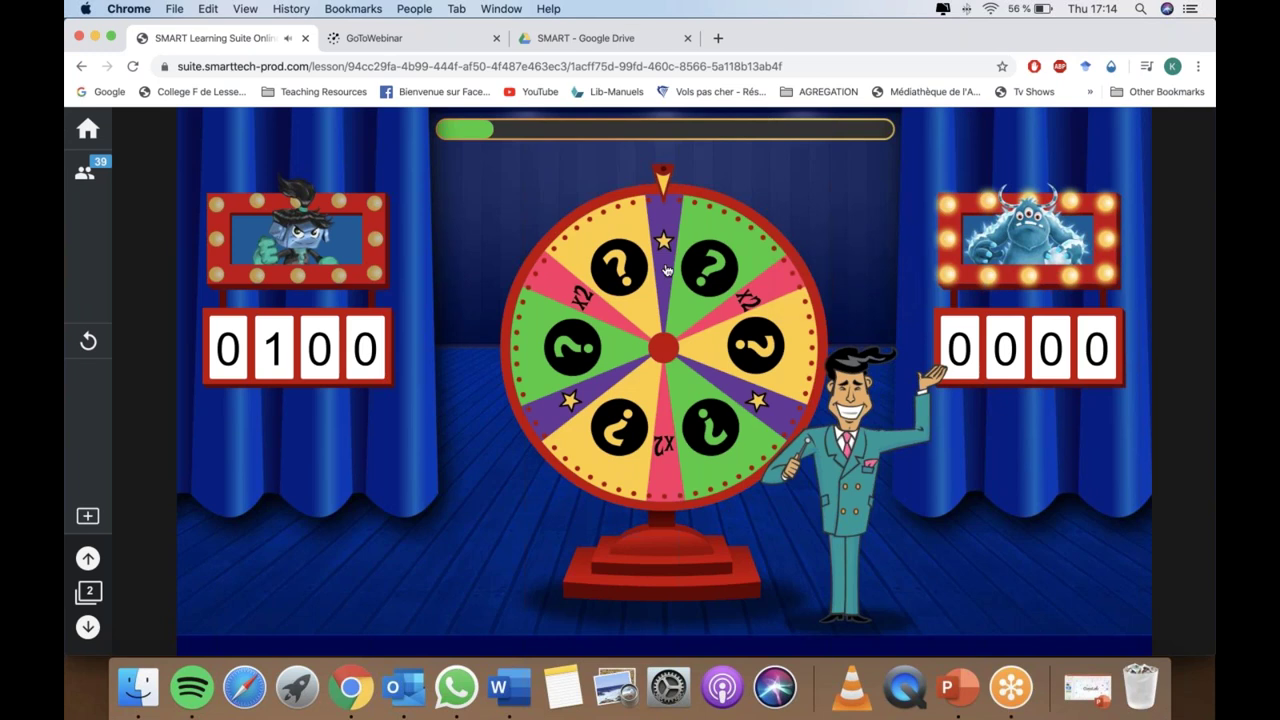
pyautogui.click(622, 328)
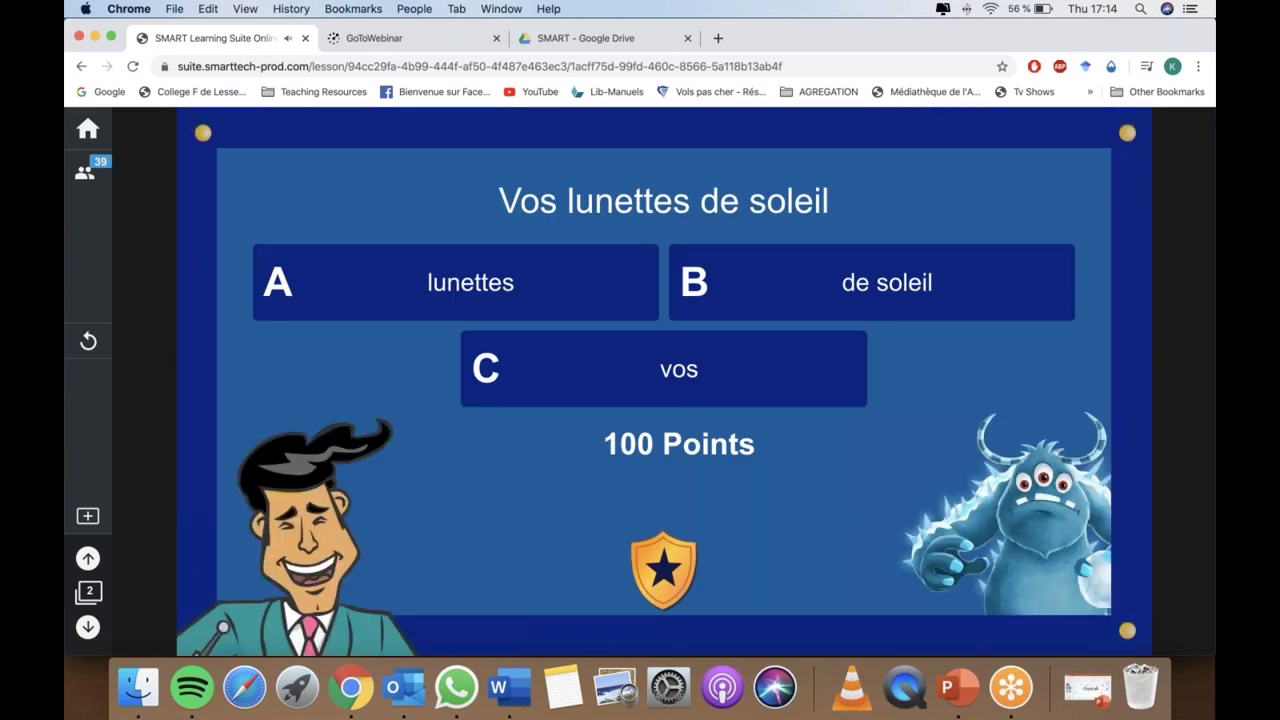
pyautogui.click(868, 314)
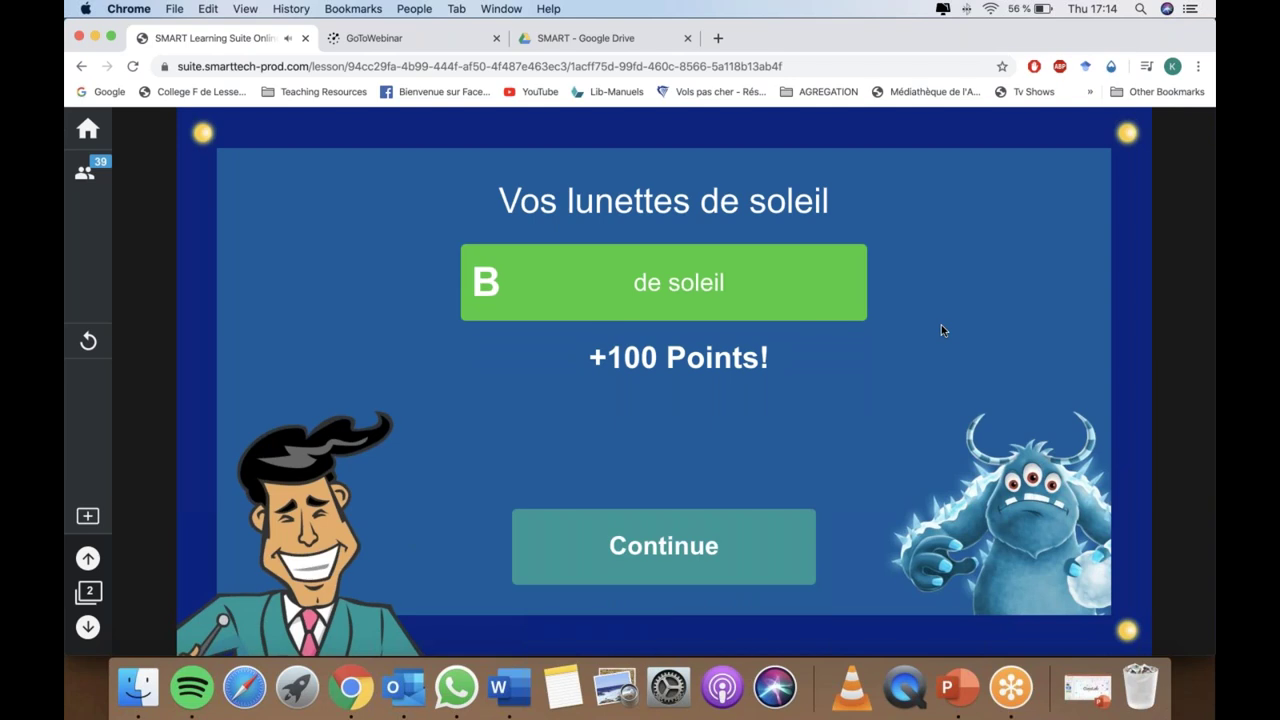
pyautogui.click(630, 547)
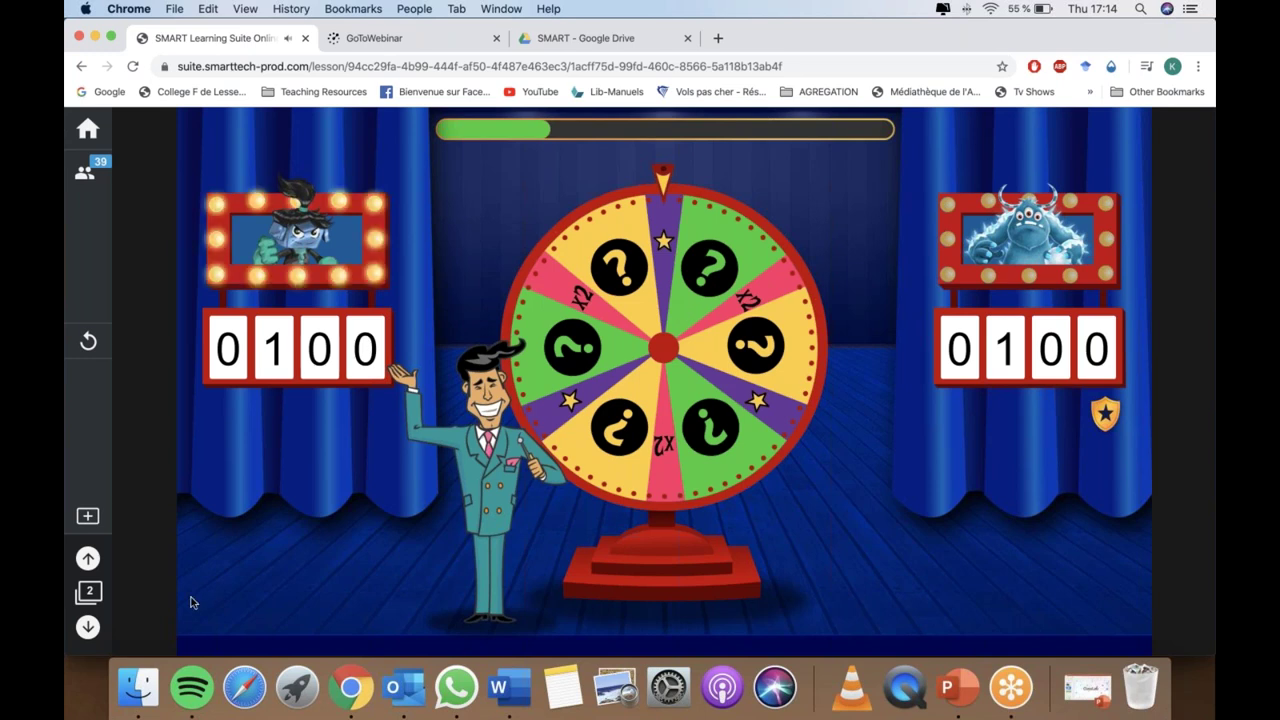
# - Start the Game Show on page 3, answer "14:55 - What time is it?" with "five to three" and continue to the next turn
pyautogui.press('pagedown')
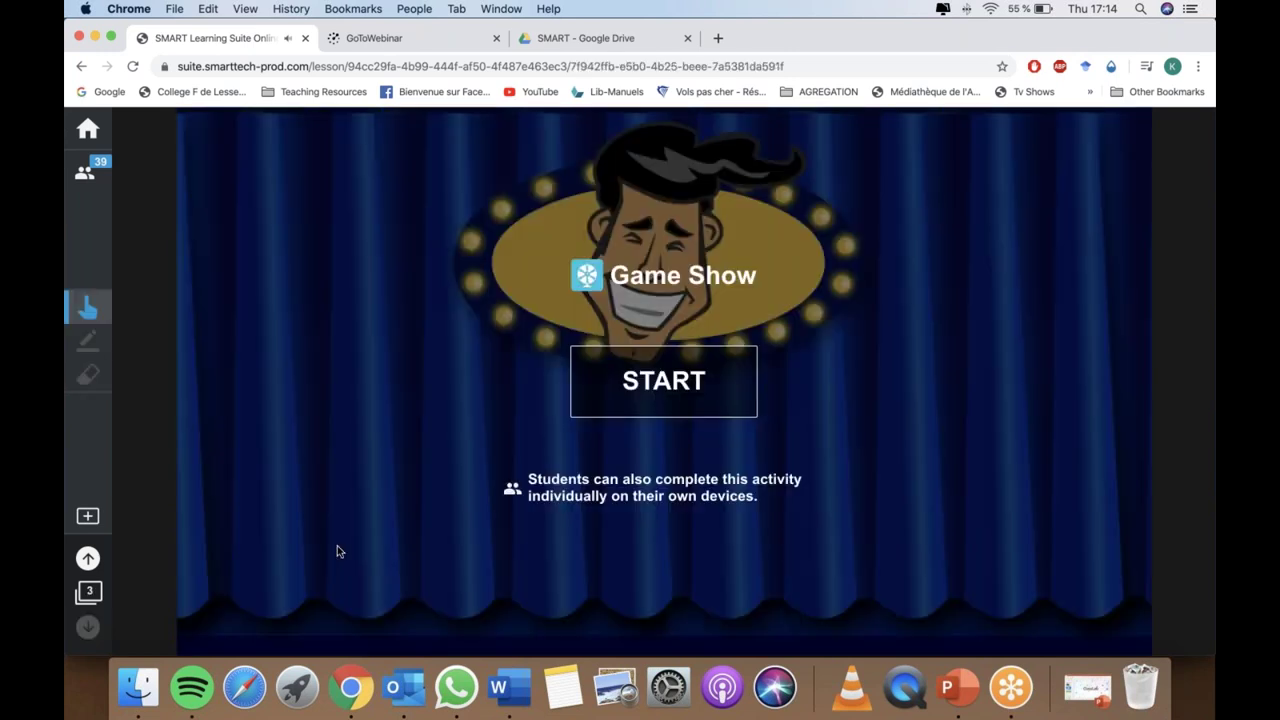
pyautogui.click(665, 397)
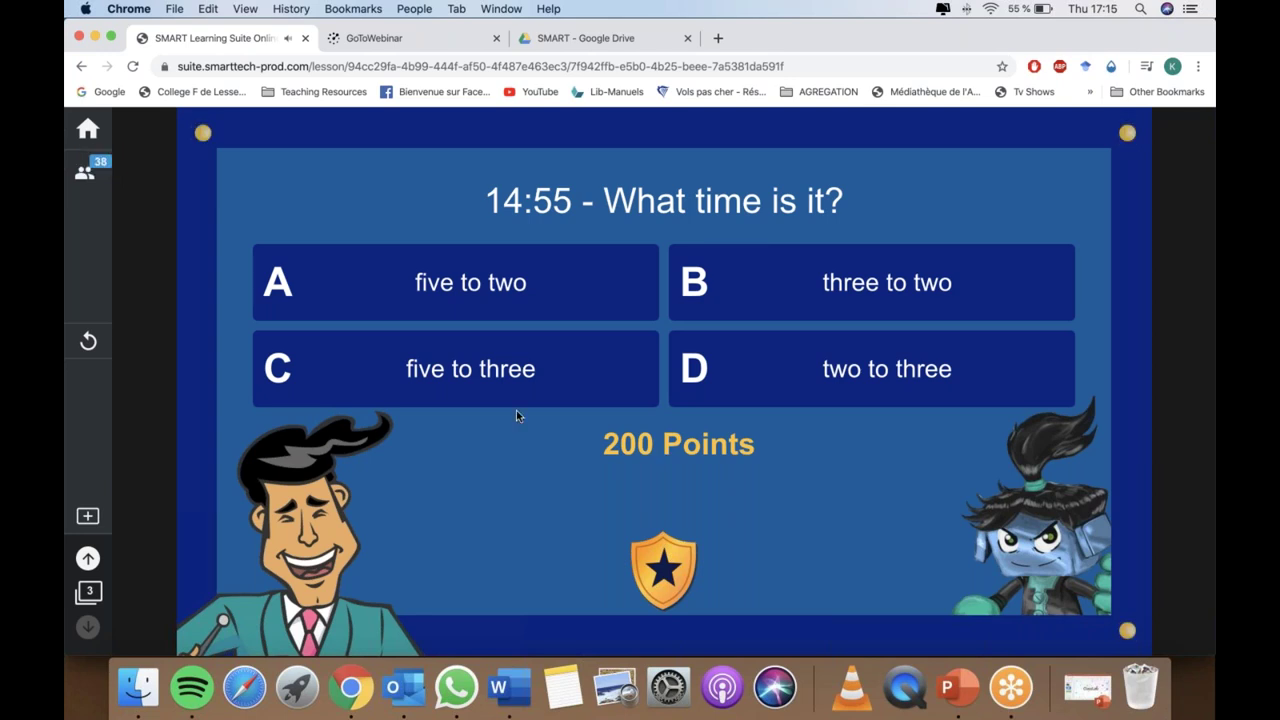
pyautogui.click(469, 383)
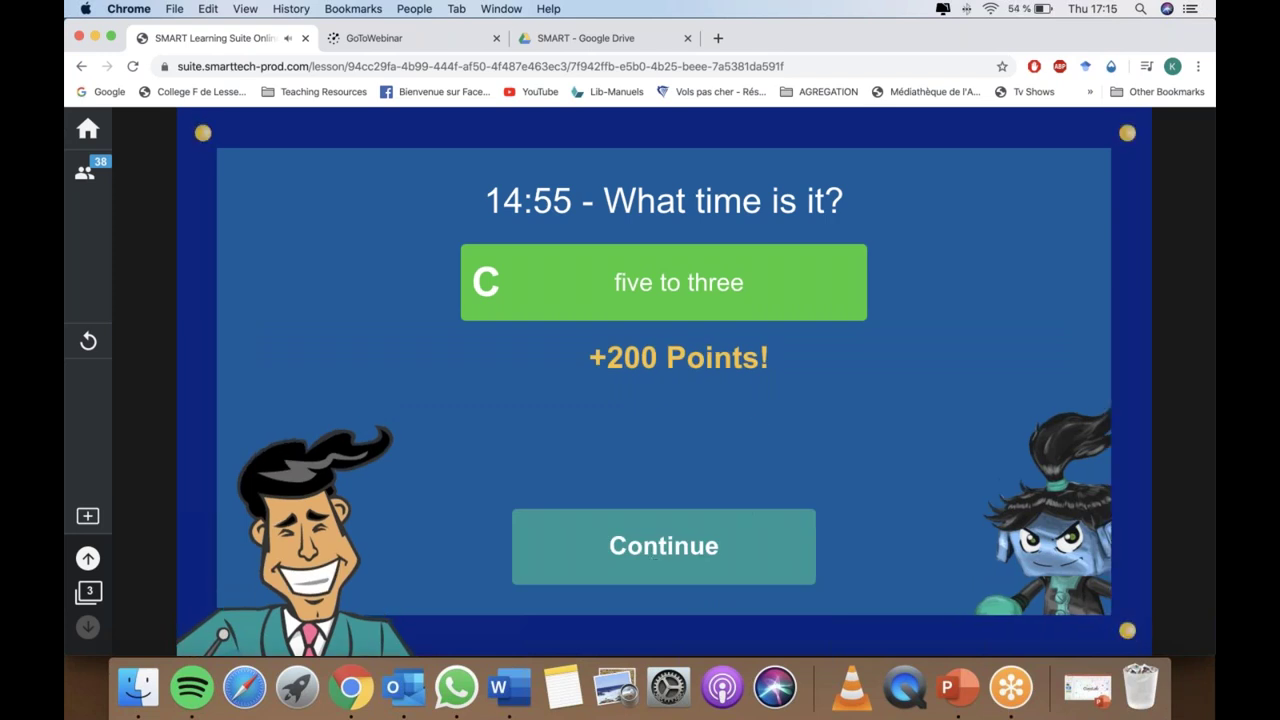
pyautogui.click(656, 552)
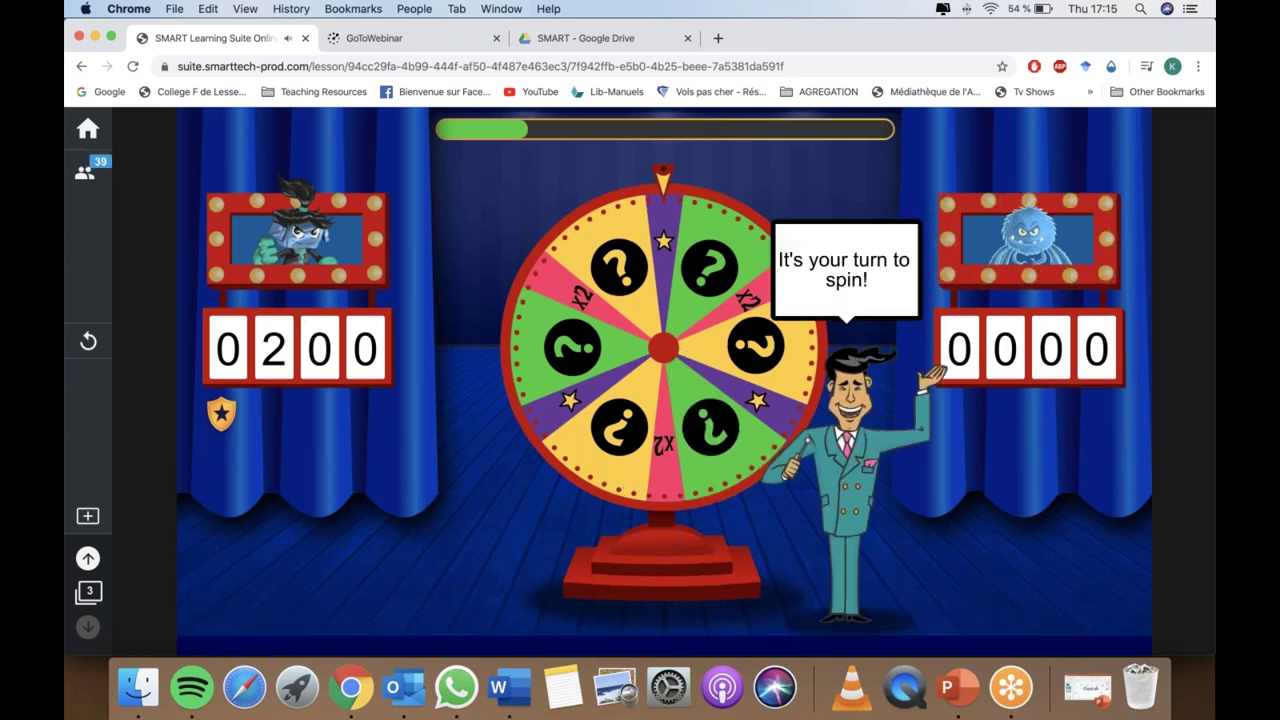
# - Leave the game for the lesson library and start adding activities to a new lesson
pyautogui.click(85, 133)
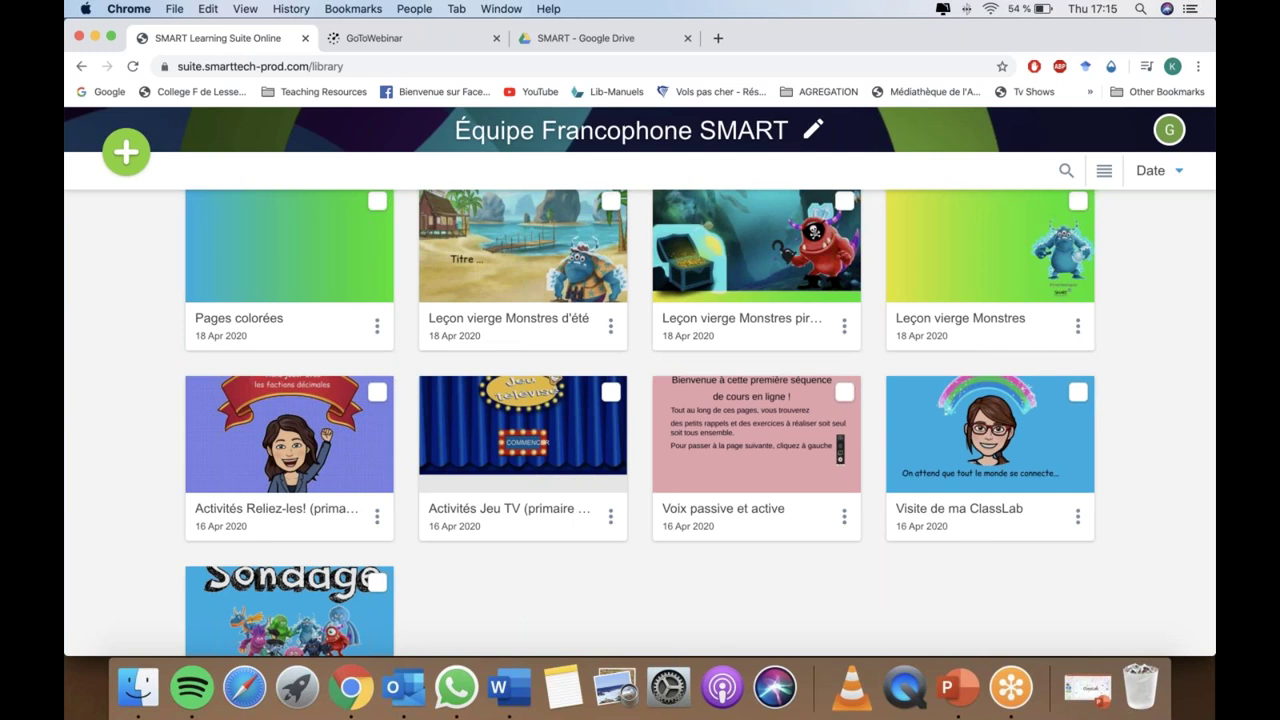
pyautogui.scroll(-1, 512, 355)
pyautogui.scroll(-2, 512, 355)
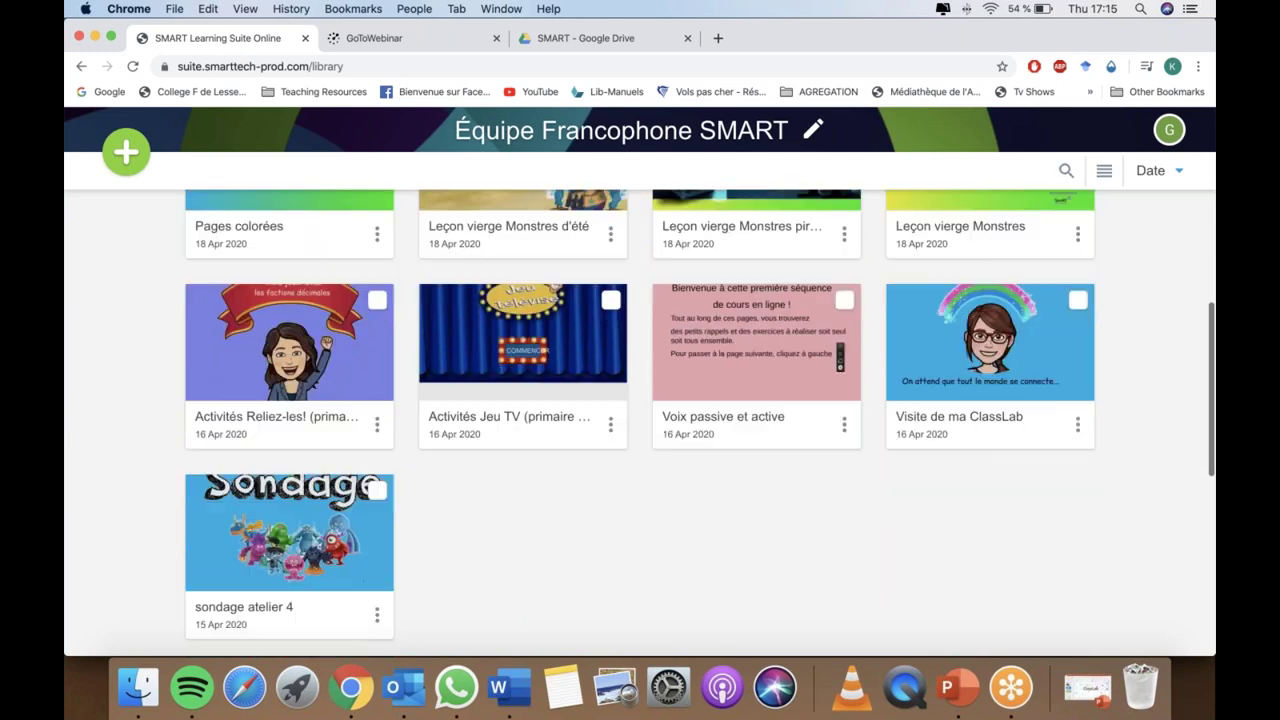
pyautogui.scroll(10, 640, 400)
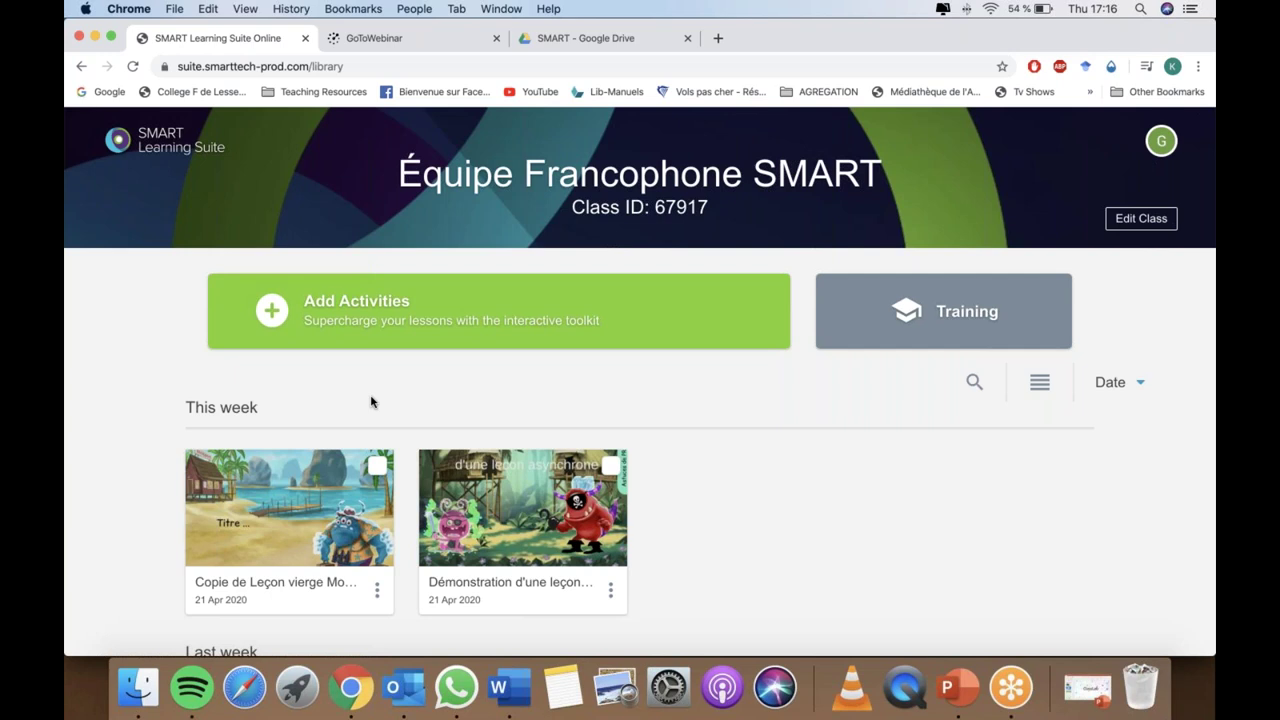
pyautogui.click(353, 328)
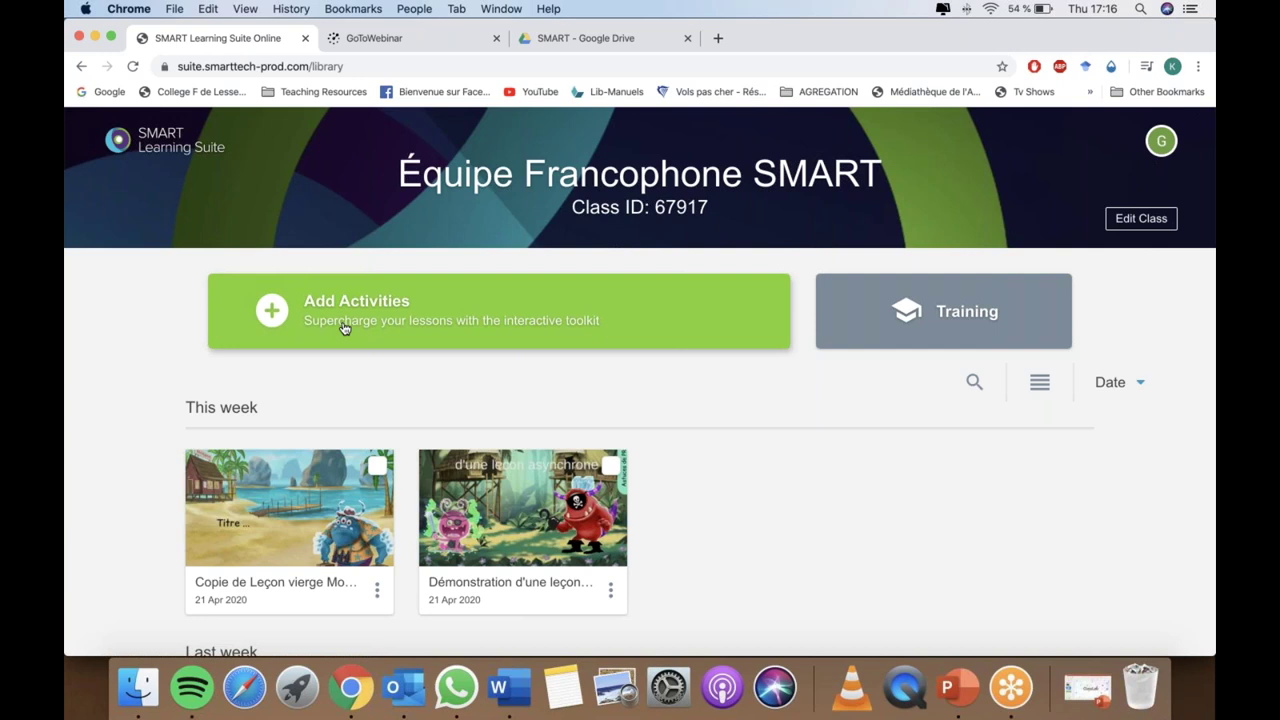
pyautogui.click(343, 328)
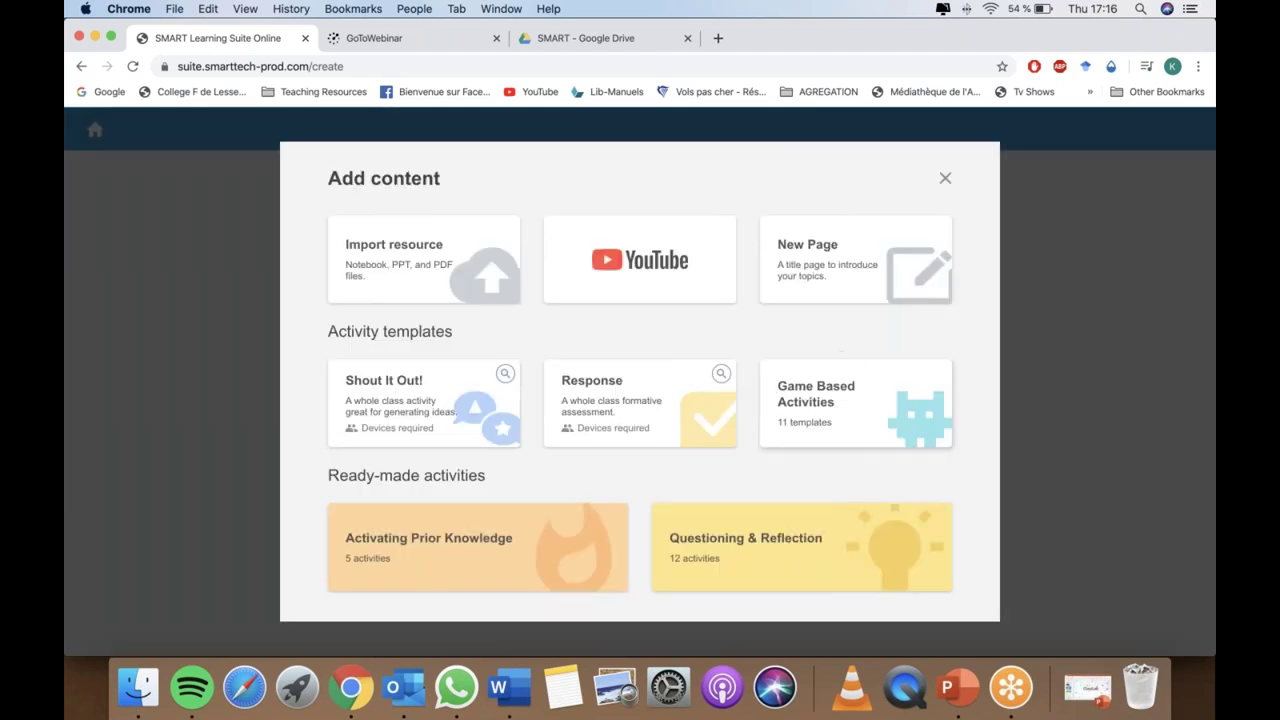
# - Look through the game-based activity templates and choose Match 'Em Up!
pyautogui.click(852, 403)
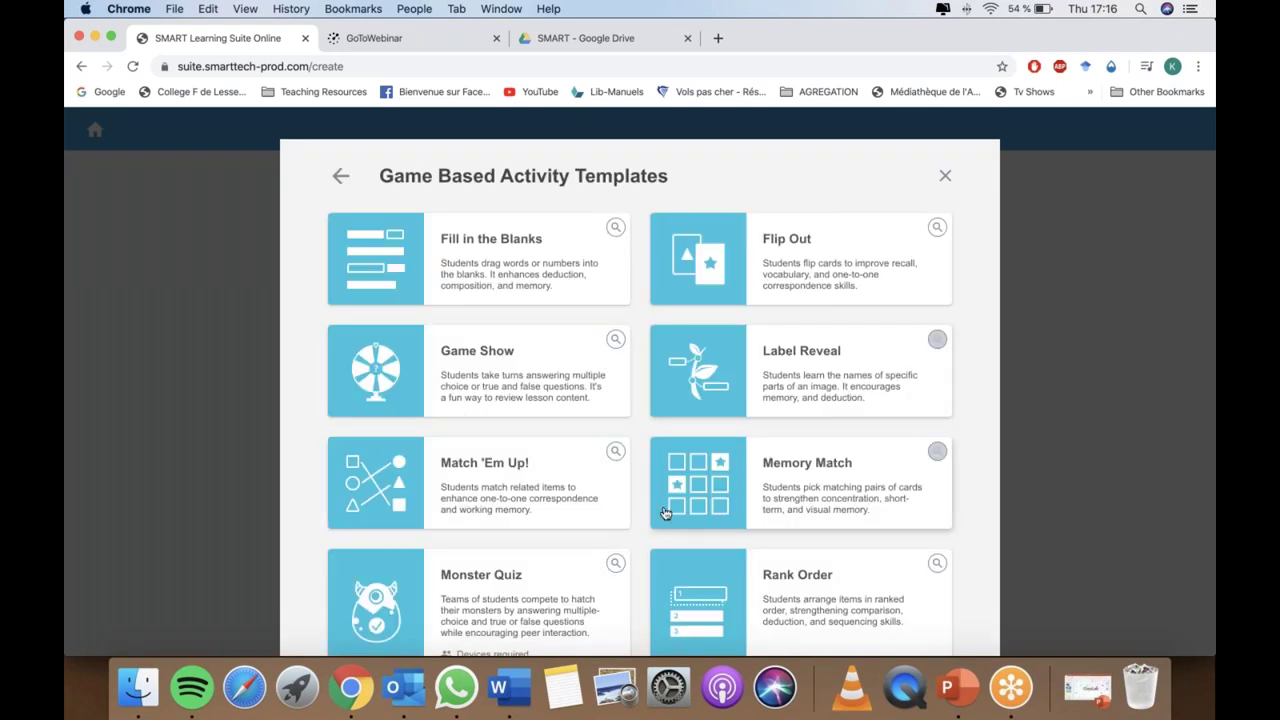
pyautogui.scroll(-2, 630, 577)
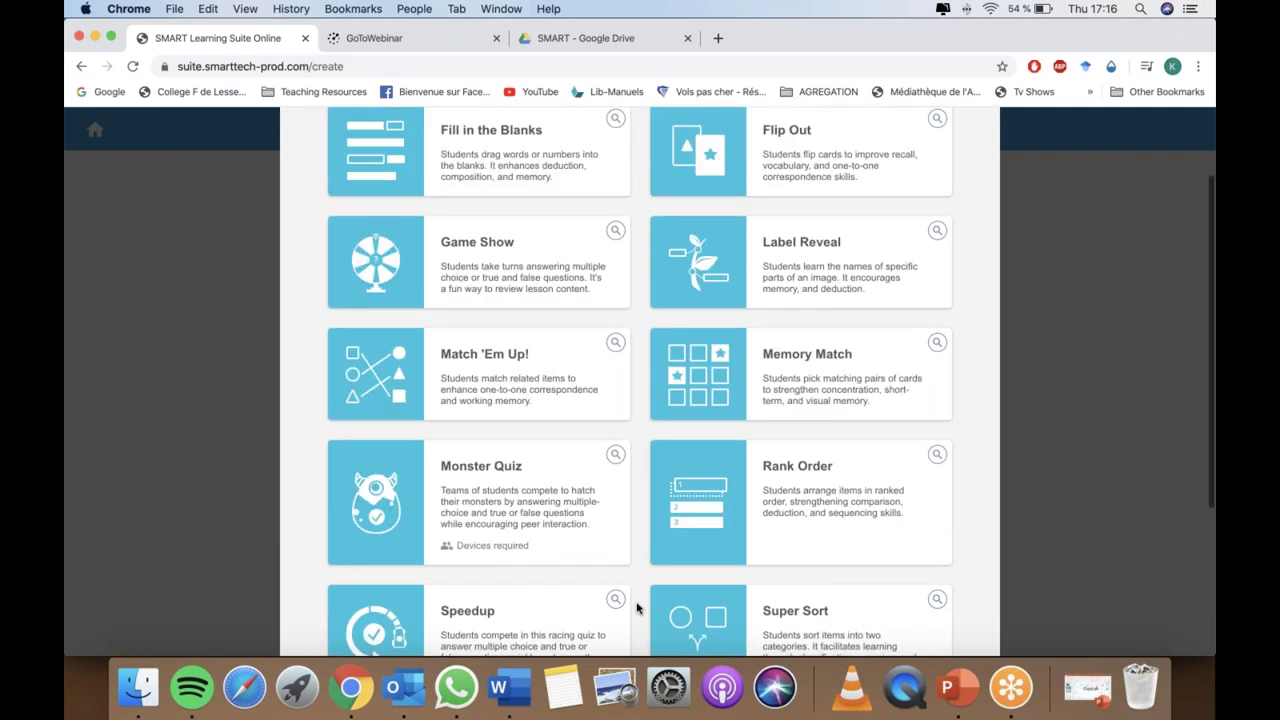
pyautogui.scroll(-1, 637, 608)
pyautogui.scroll(1, 637, 608)
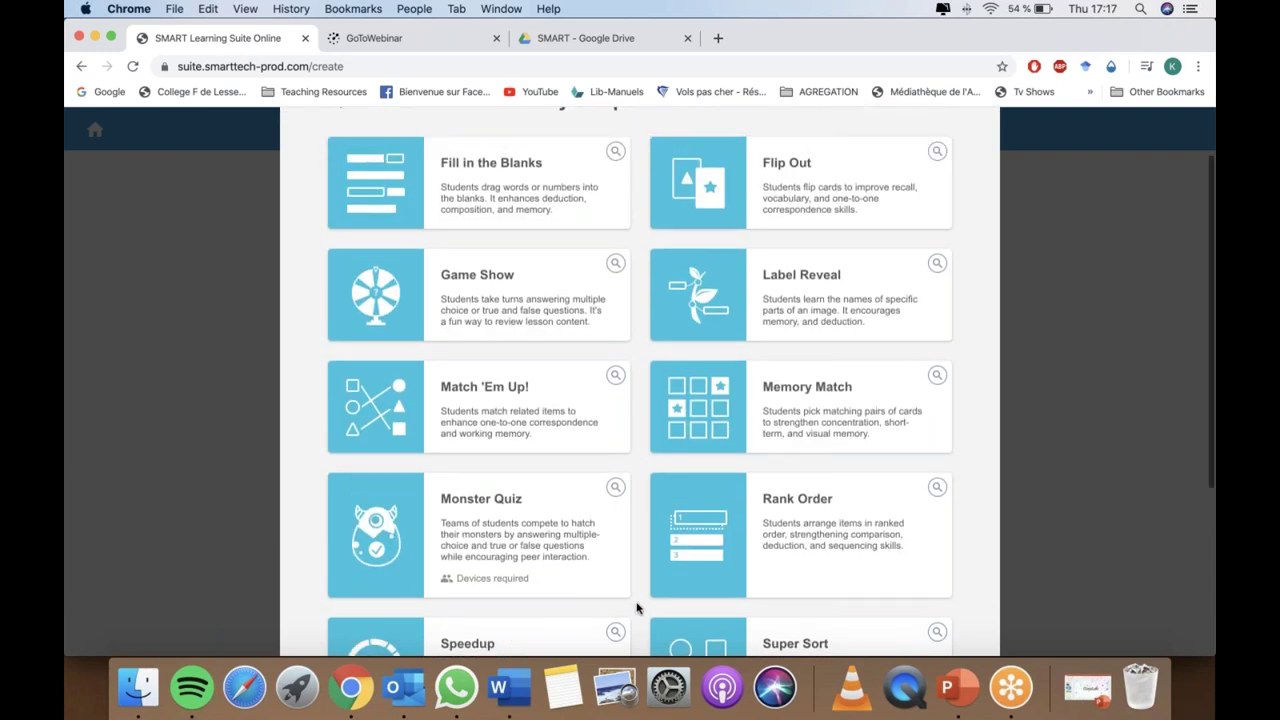
pyautogui.scroll(-3, 637, 608)
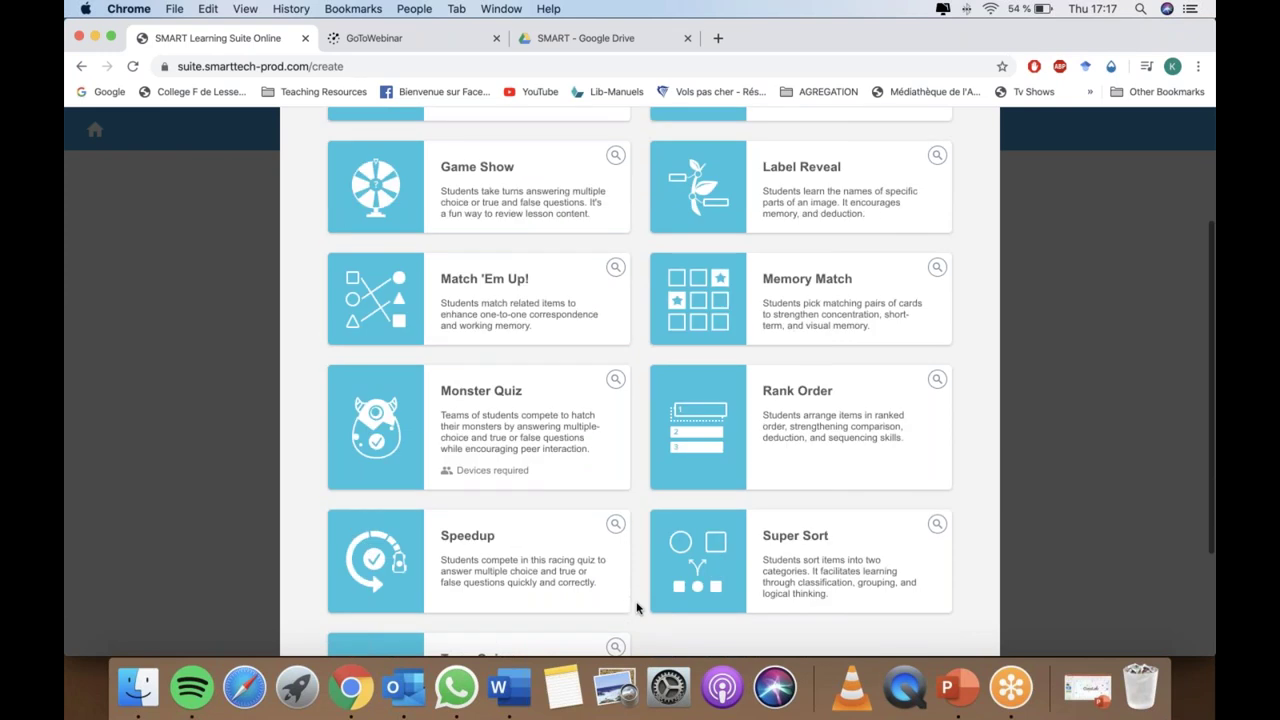
pyautogui.scroll(1, 712, 505)
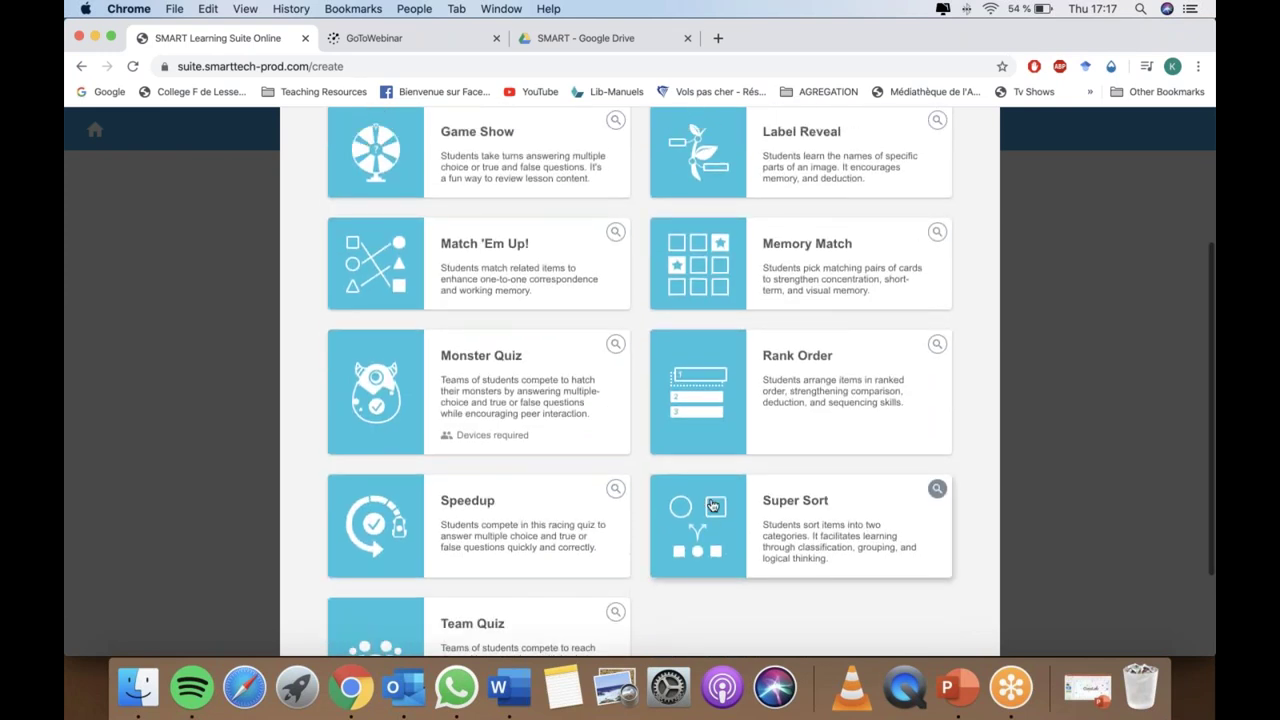
pyautogui.scroll(5, 712, 505)
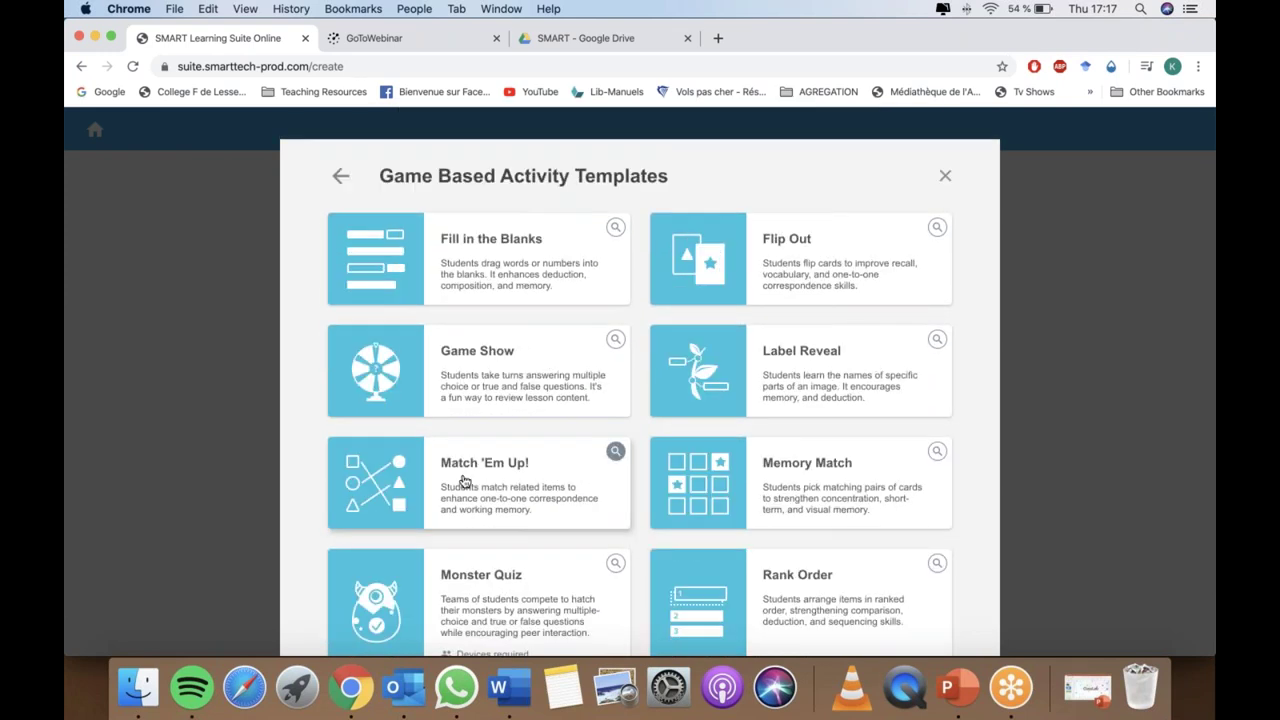
pyautogui.click(443, 477)
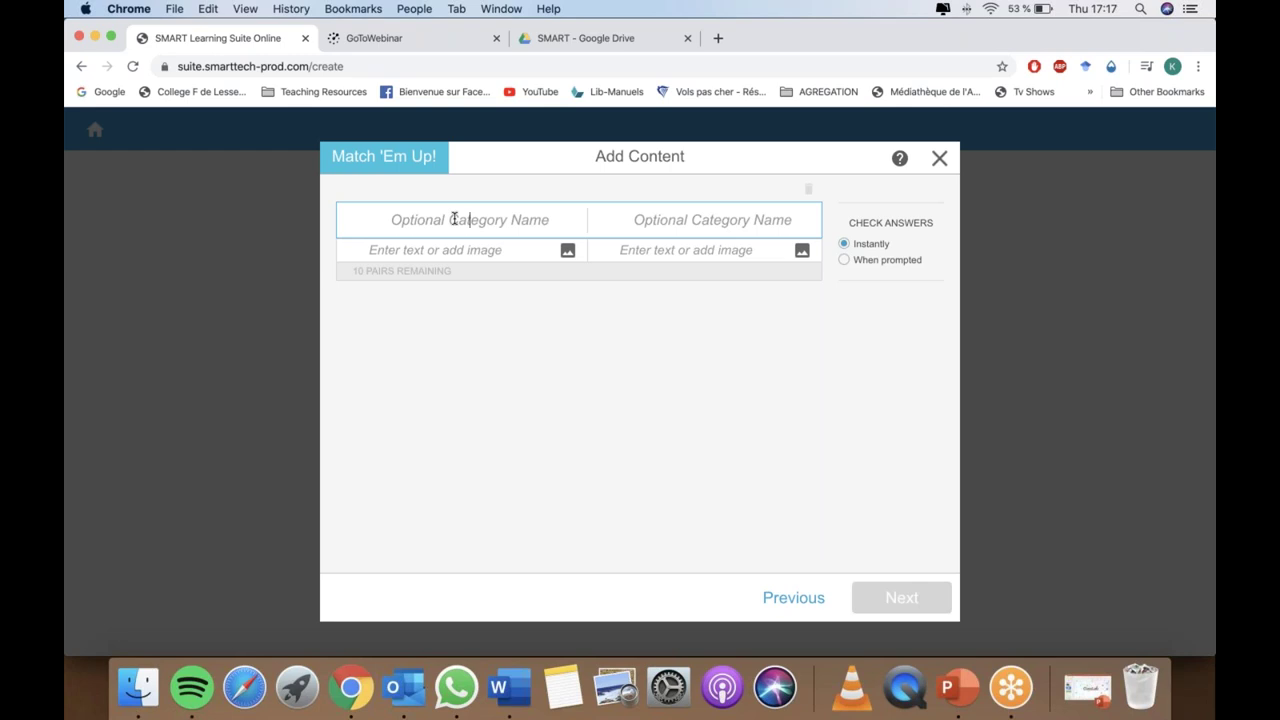
# - Name the two matching categories "Animaux (français)" and "Animaux (anglais)"
pyautogui.write('F')
pyautogui.press('BackSpace')
pyautogui.write('Animaux (français)')
pyautogui.click(692, 216)
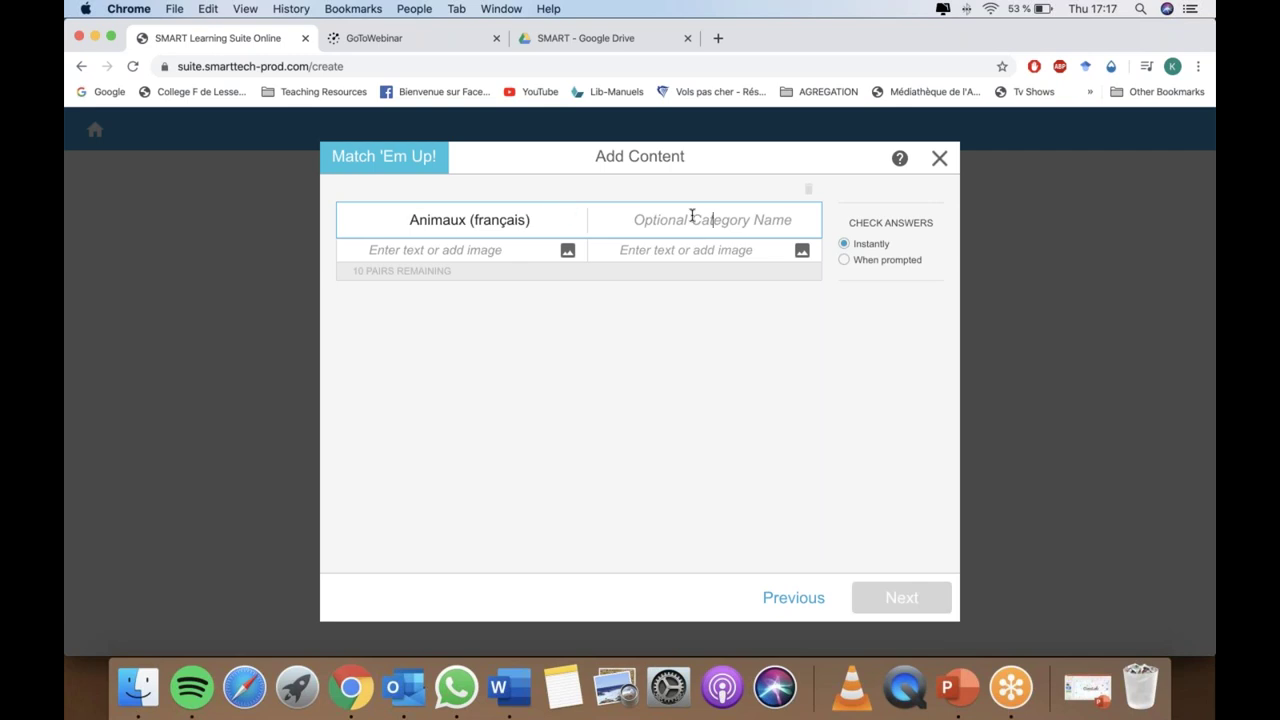
pyautogui.write('Animau')
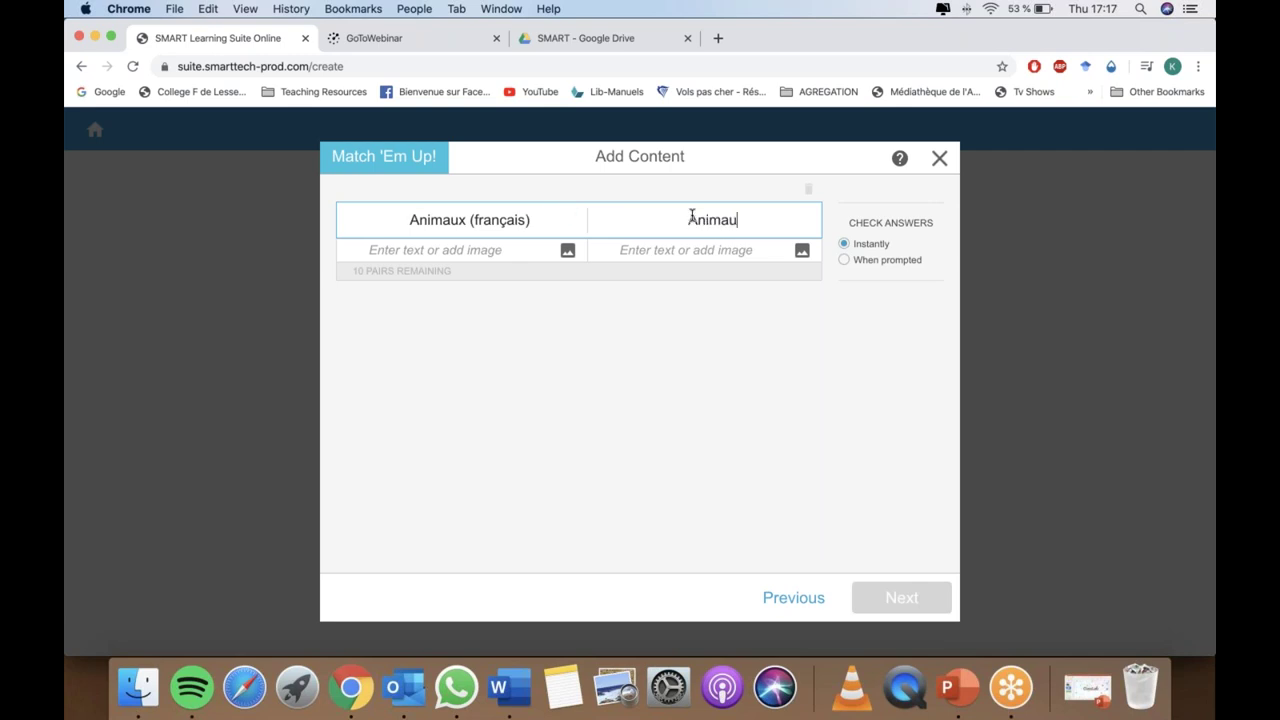
pyautogui.write('x (anglais)')
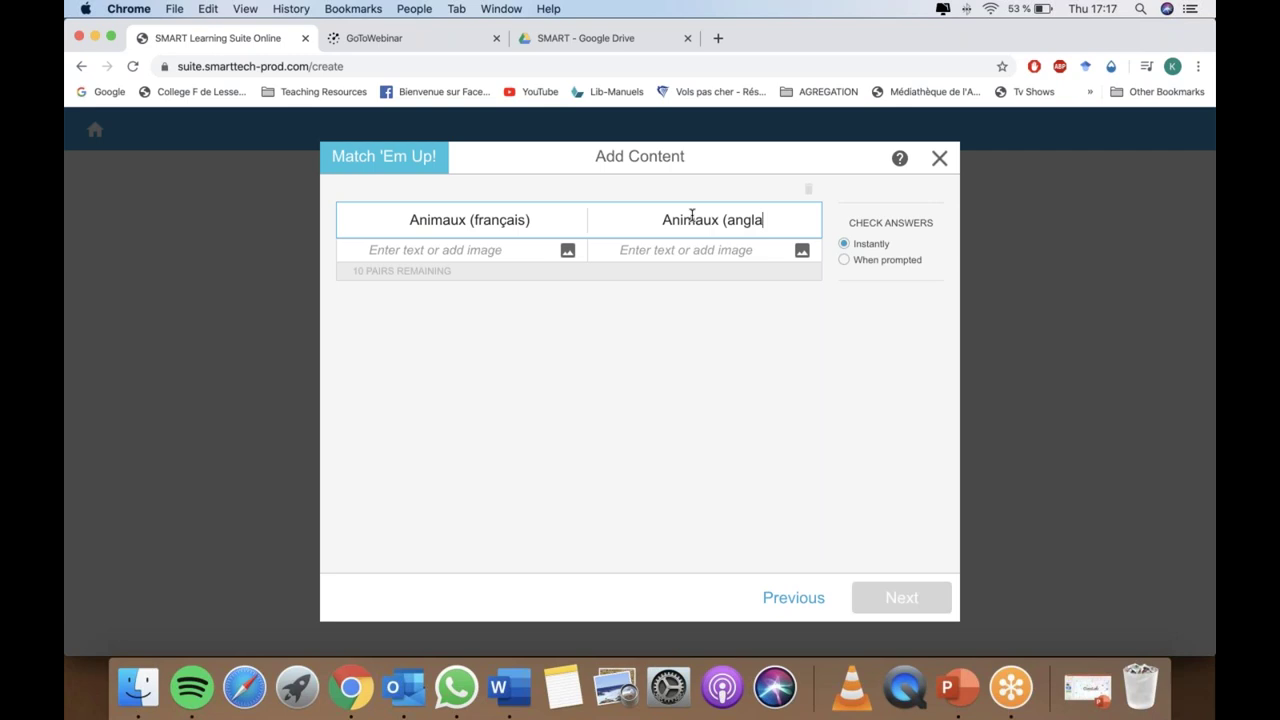
# - Enter the first two matching pairs: "chat" with "cat" and "chien" with "dog"
pyautogui.click(451, 245)
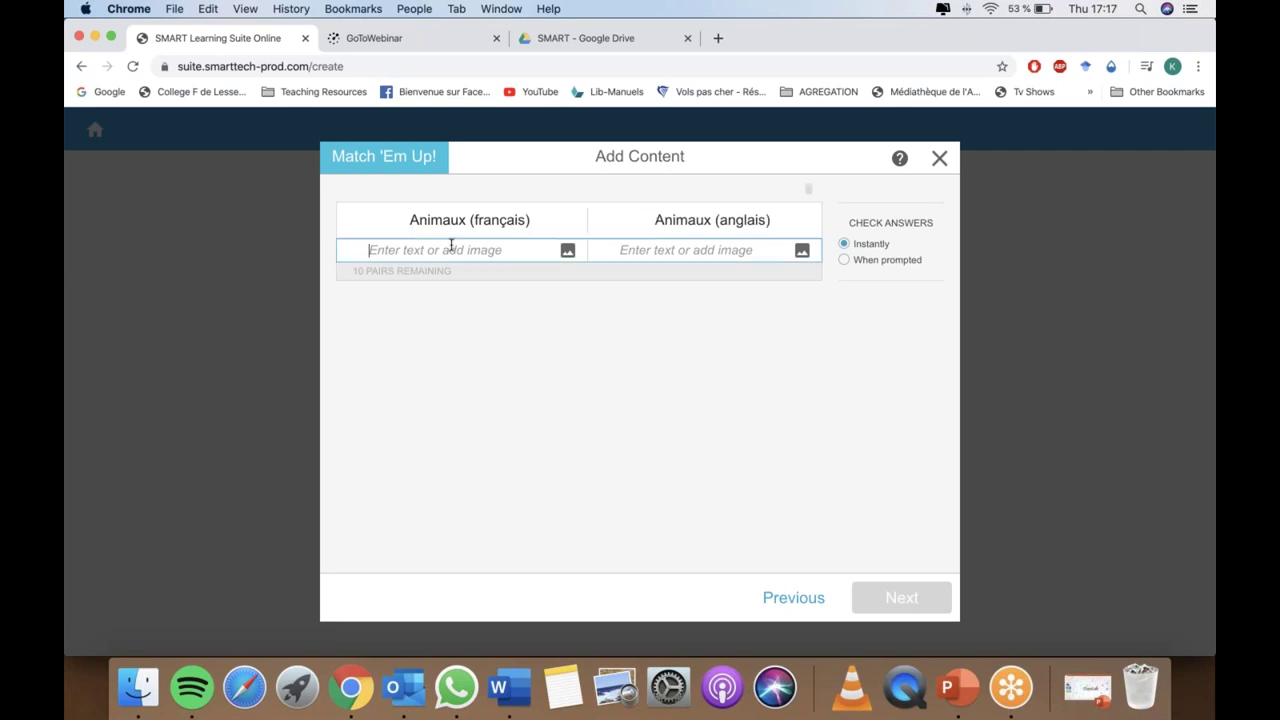
pyautogui.write('chat')
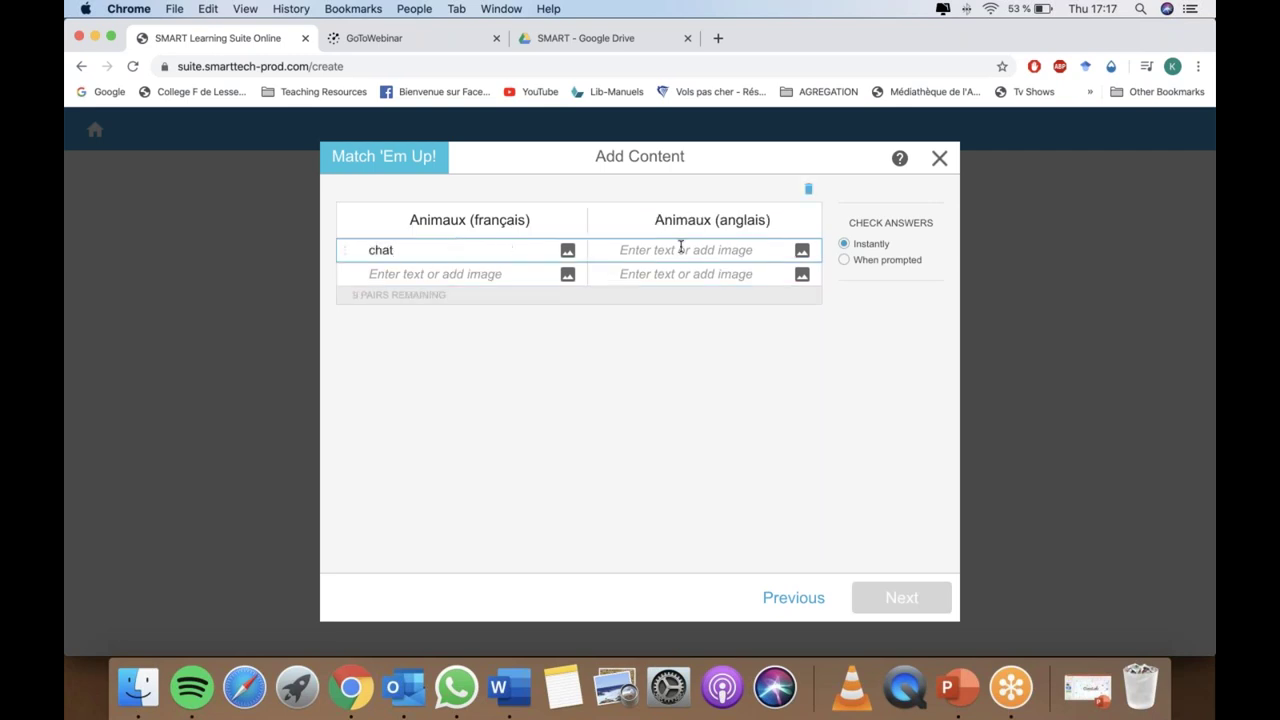
pyautogui.write('cat')
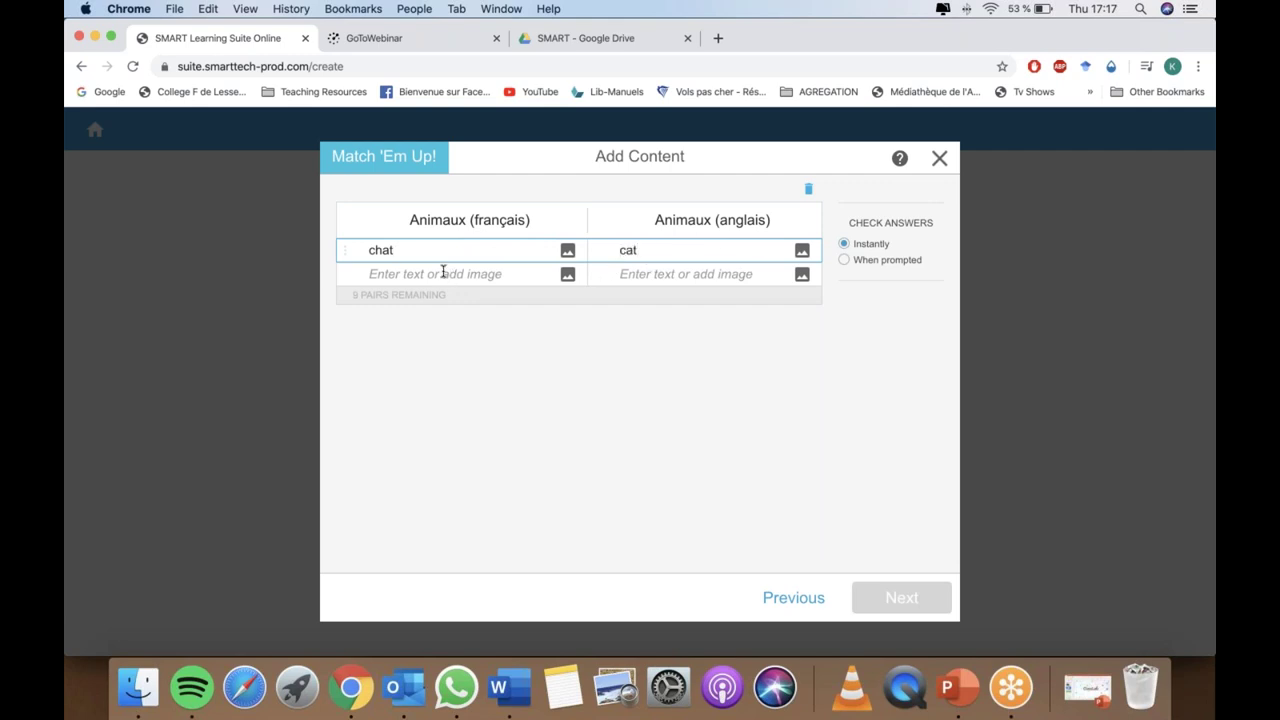
pyautogui.click(443, 272)
pyautogui.write('c')
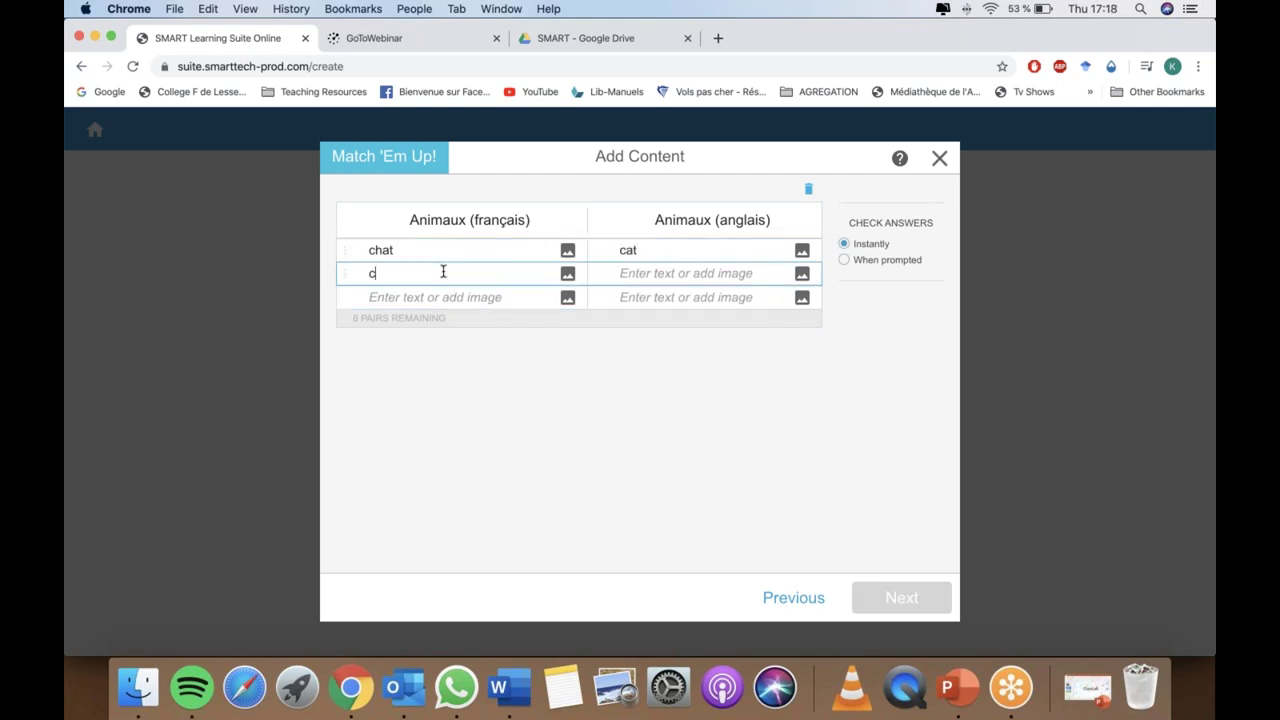
pyautogui.write('hien')
pyautogui.press('Tab')
pyautogui.write('dog')
# - Add three more matching pairs: "tigre" with "tiger", "lion" with "lion" and "souris" with "mouse"
pyautogui.click(455, 293)
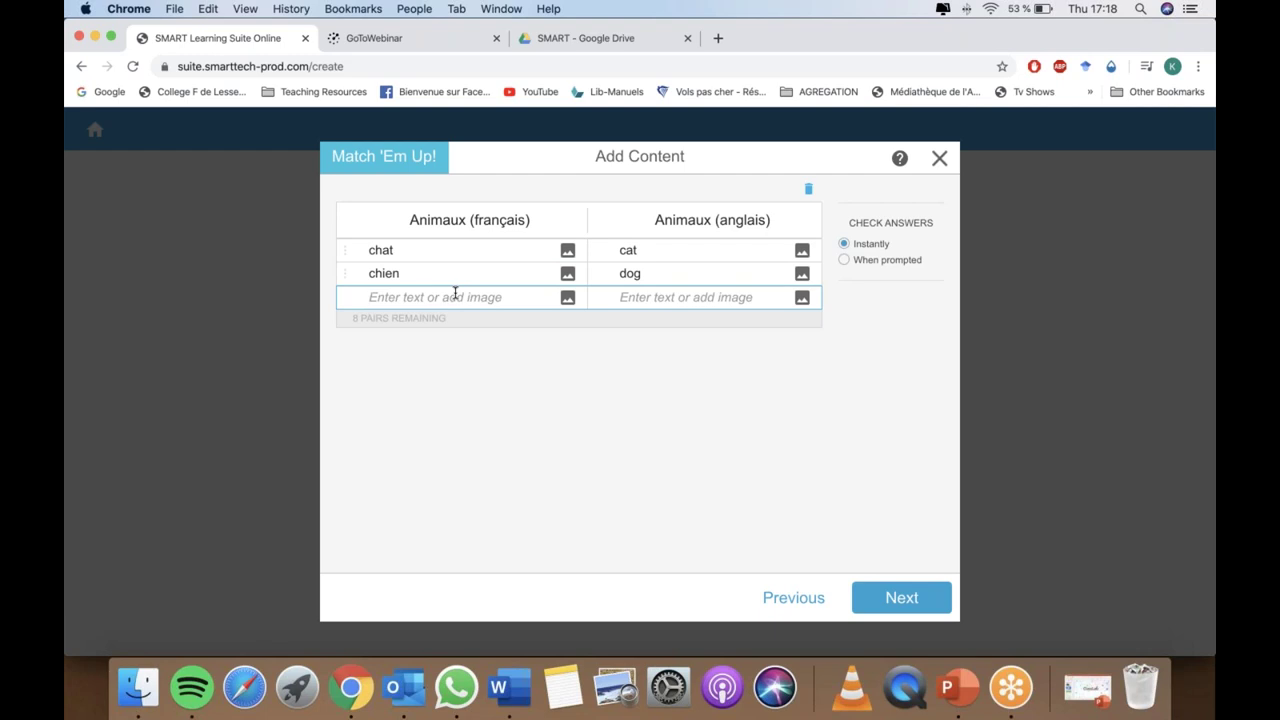
pyautogui.write('tigre')
pyautogui.click(681, 292)
pyautogui.write('tiger')
pyautogui.click(489, 320)
pyautogui.write('lu')
pyautogui.press('BackSpace')
pyautogui.write('ion')
pyautogui.click(655, 319)
pyautogui.write('lion')
pyautogui.click(398, 346)
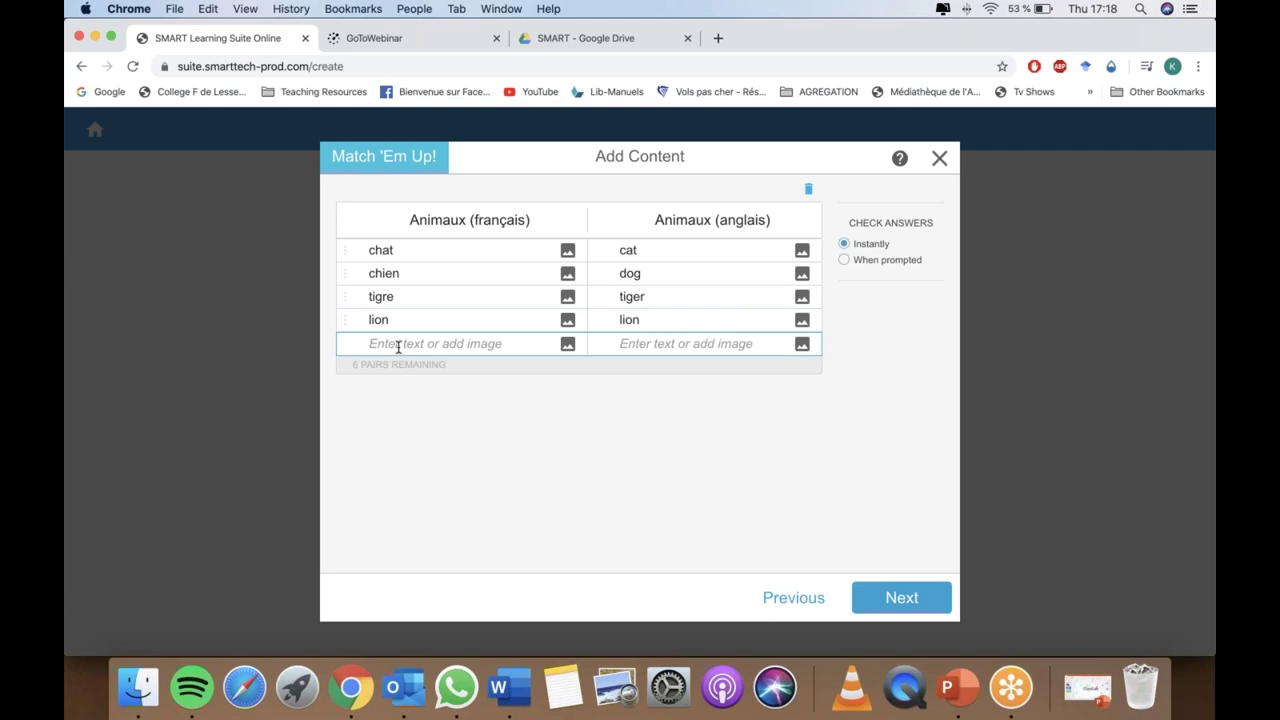
pyautogui.write('souris')
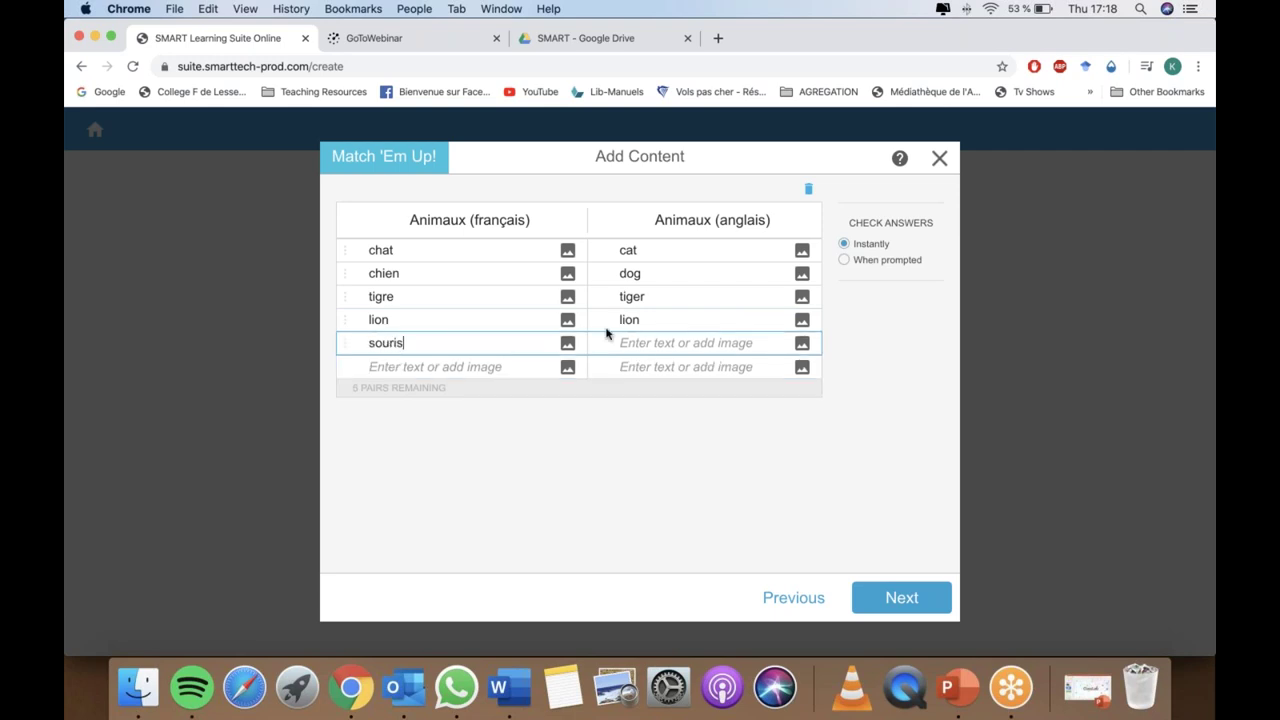
pyautogui.write('mouse')
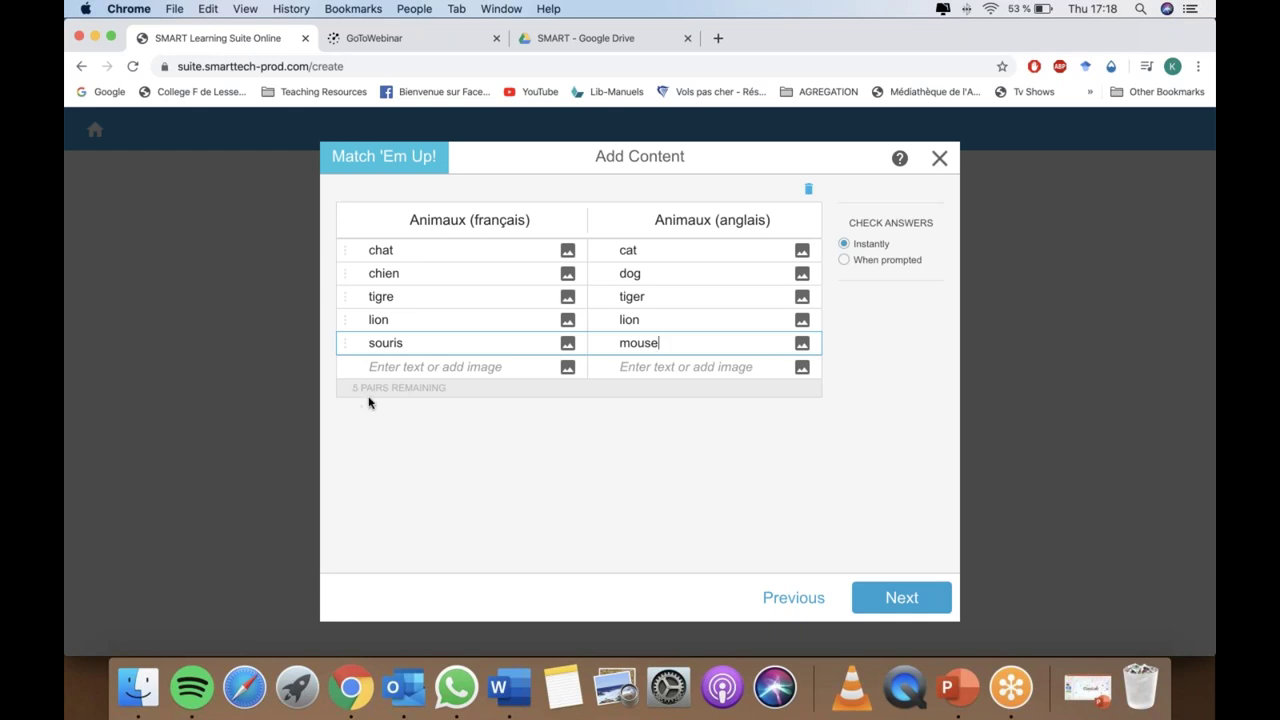
# - Search the web for "image elephant" in a new browser tab
pyautogui.click(567, 368)
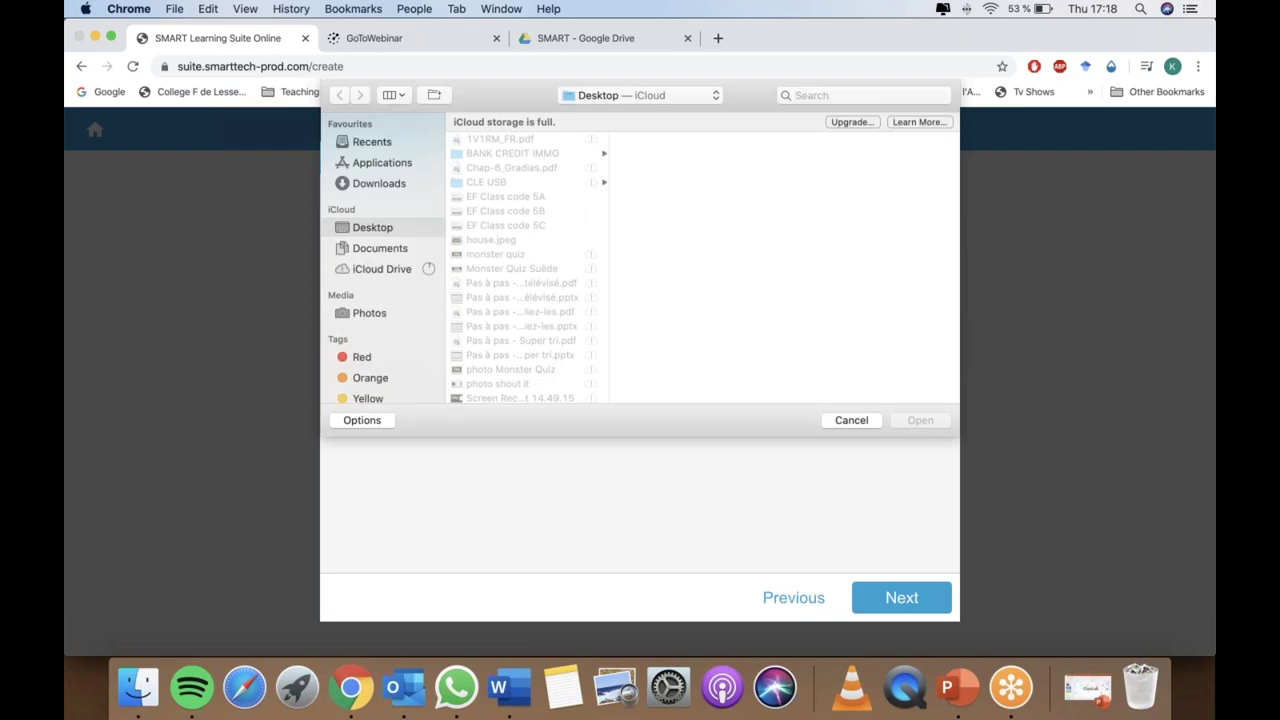
pyautogui.click(842, 421)
pyautogui.press('super+t')
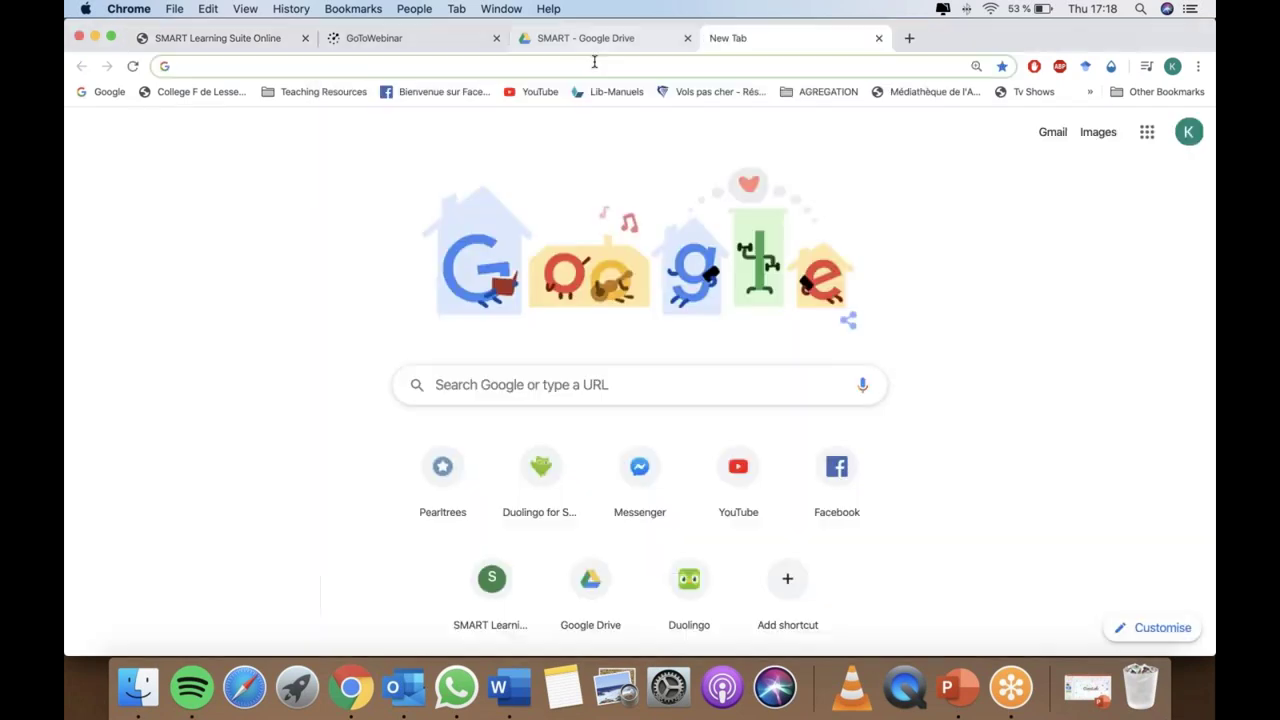
pyautogui.write('ima')
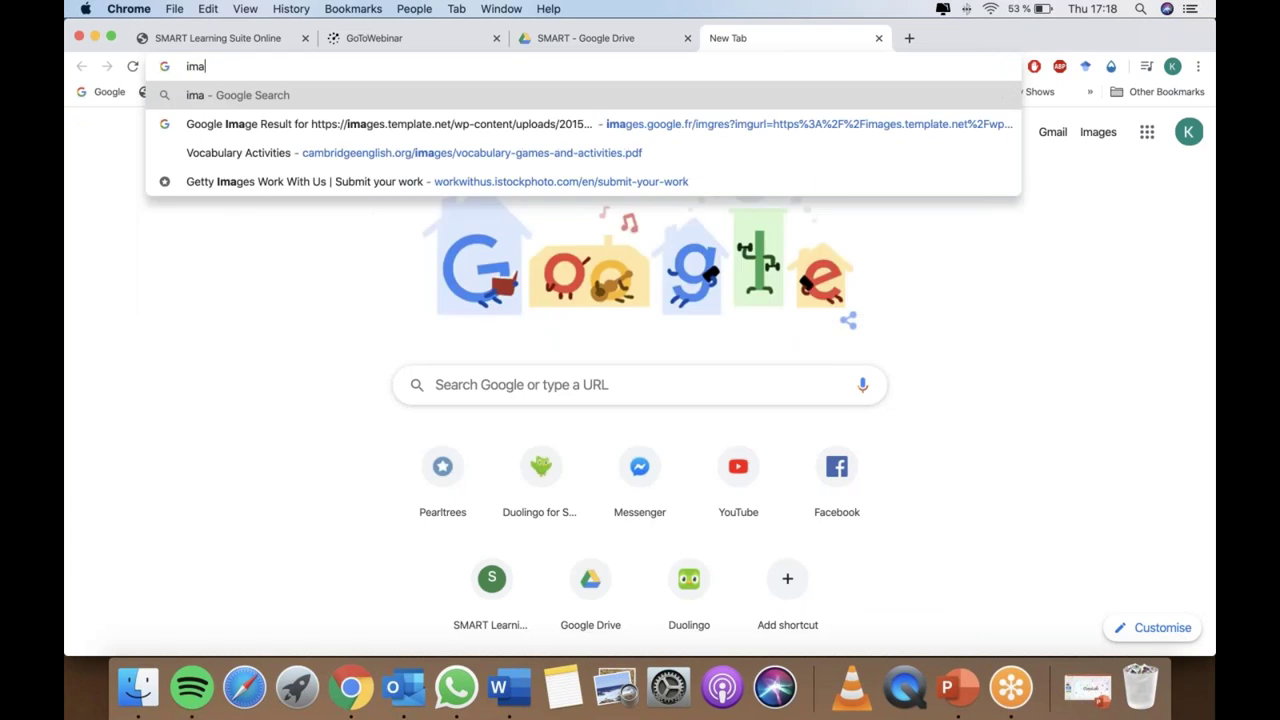
pyautogui.write('ge elephant')
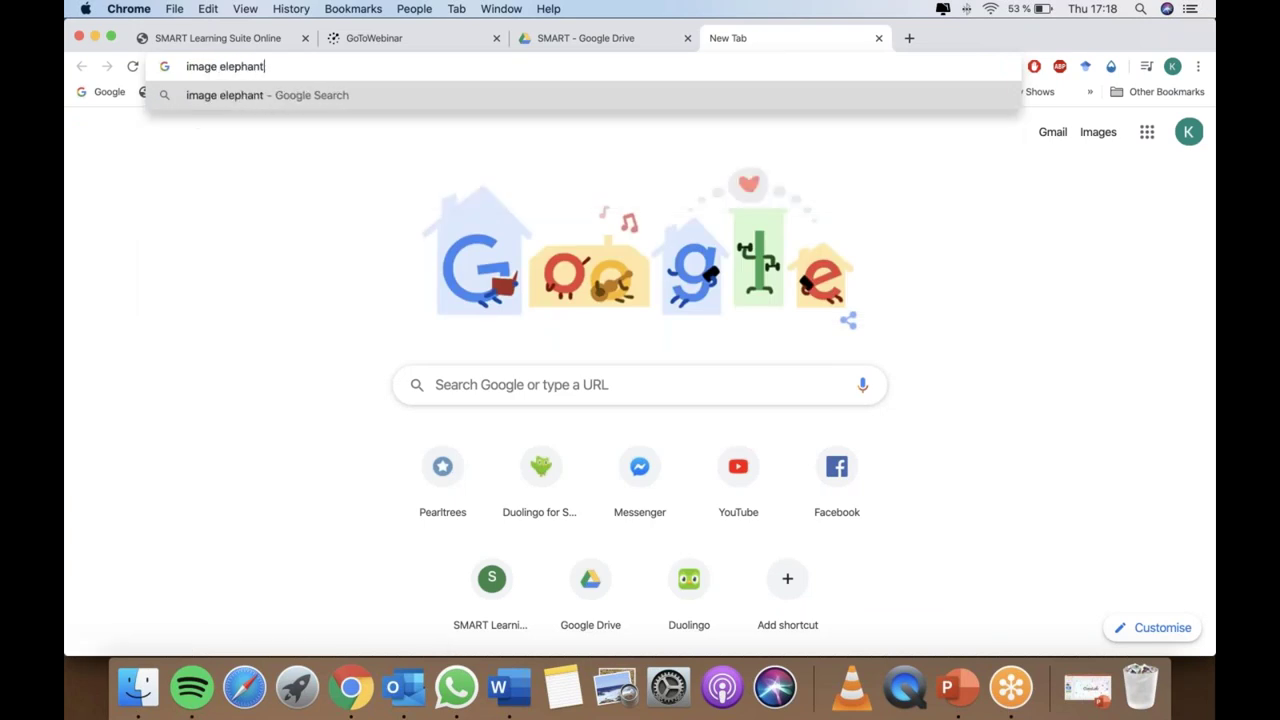
pyautogui.press('Return')
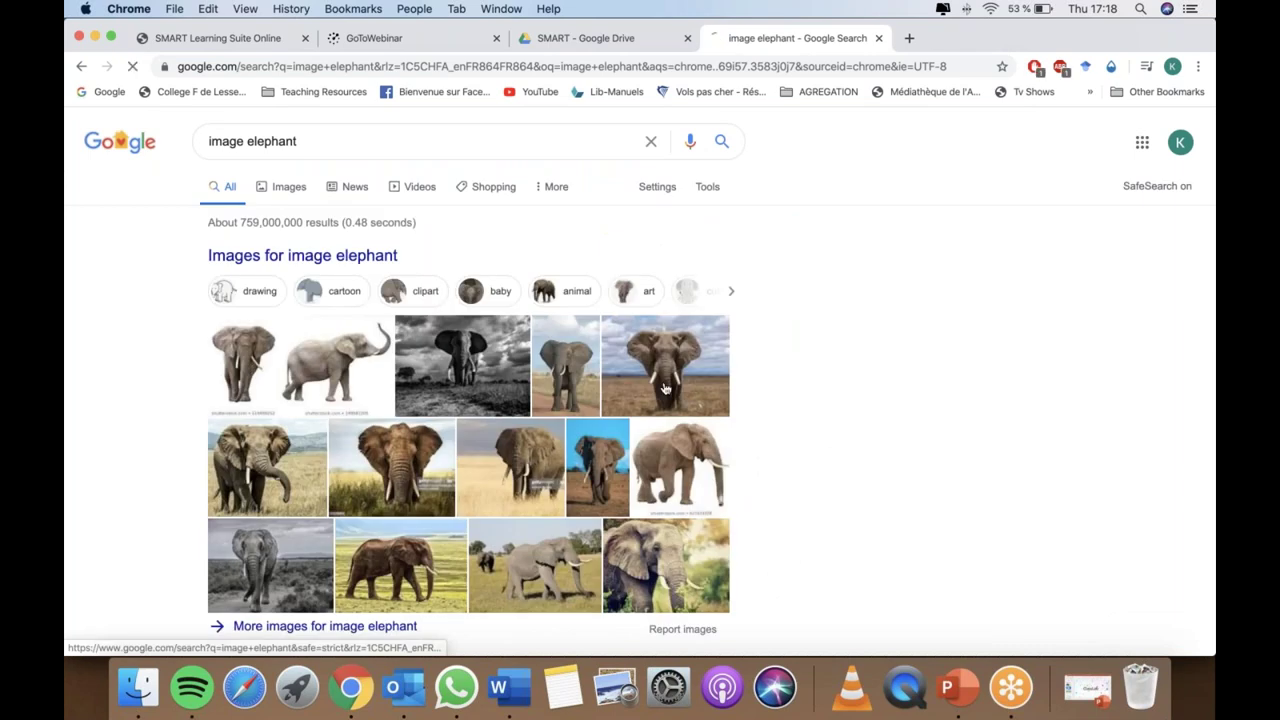
# - Save the picture of the elephant walking through green grass to the Desktop as a JPEG image named "download"
pyautogui.click(665, 388)
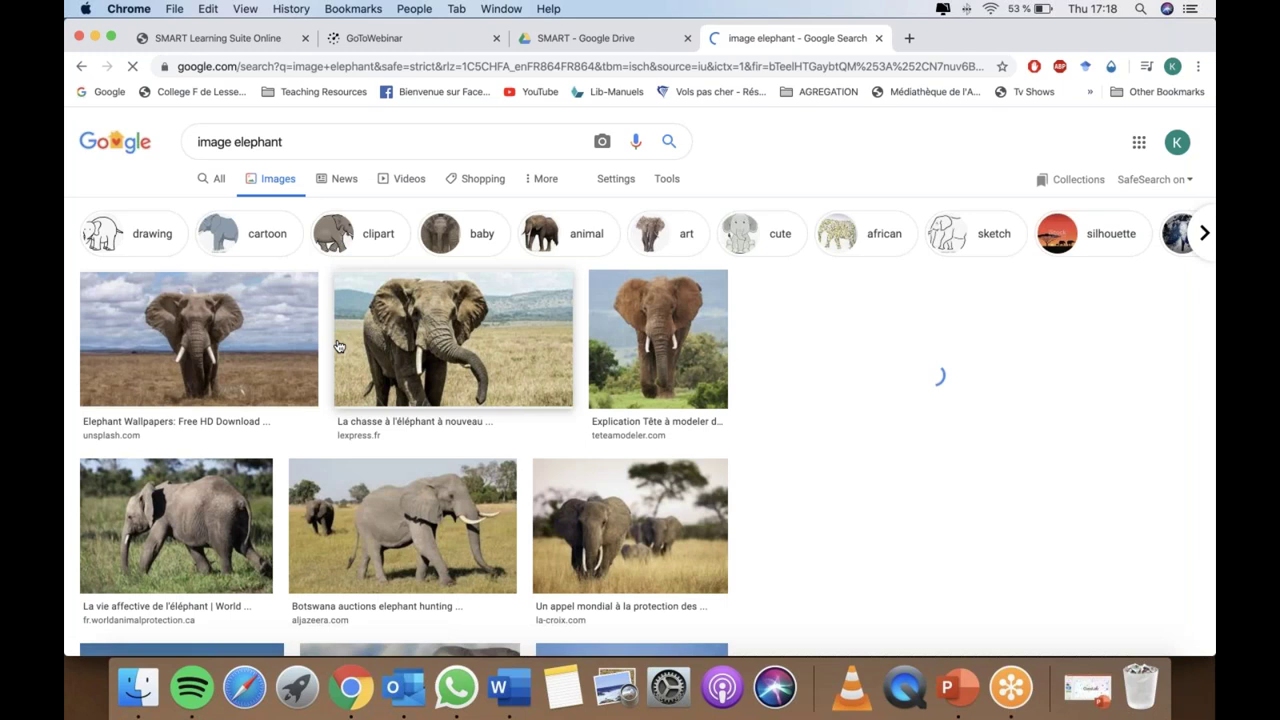
pyautogui.rightClick(313, 327)
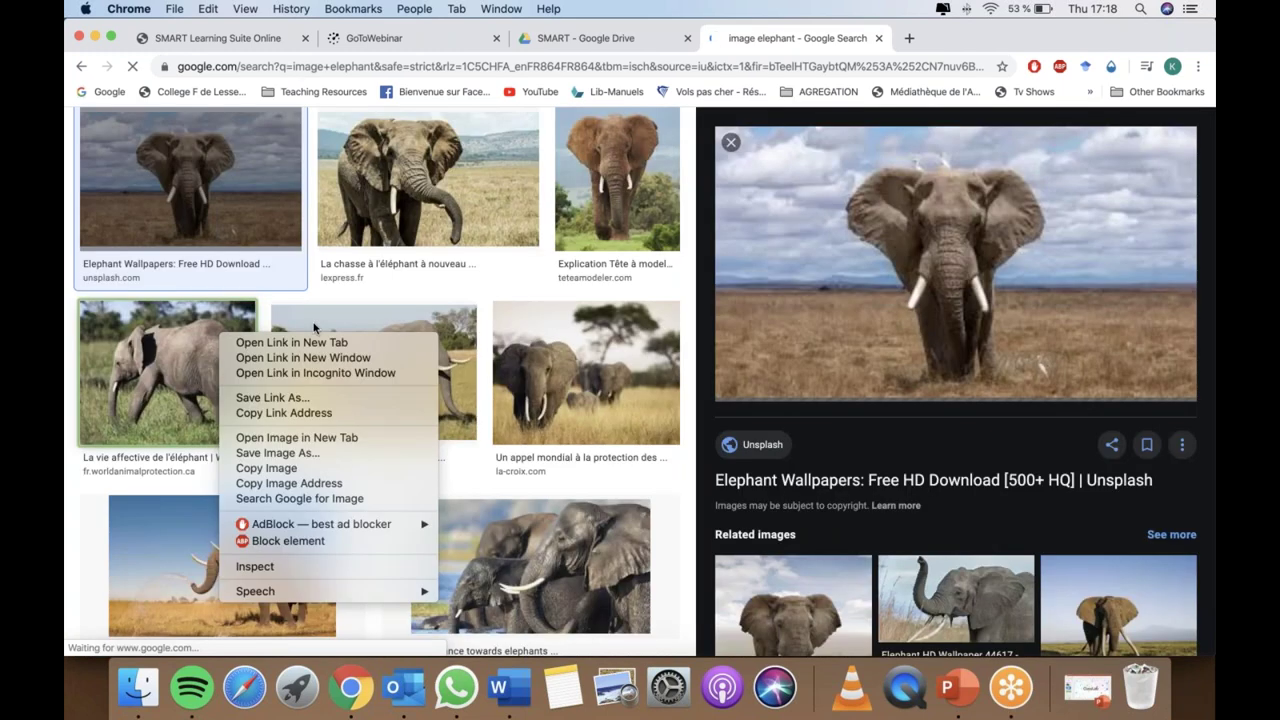
pyautogui.click(277, 452)
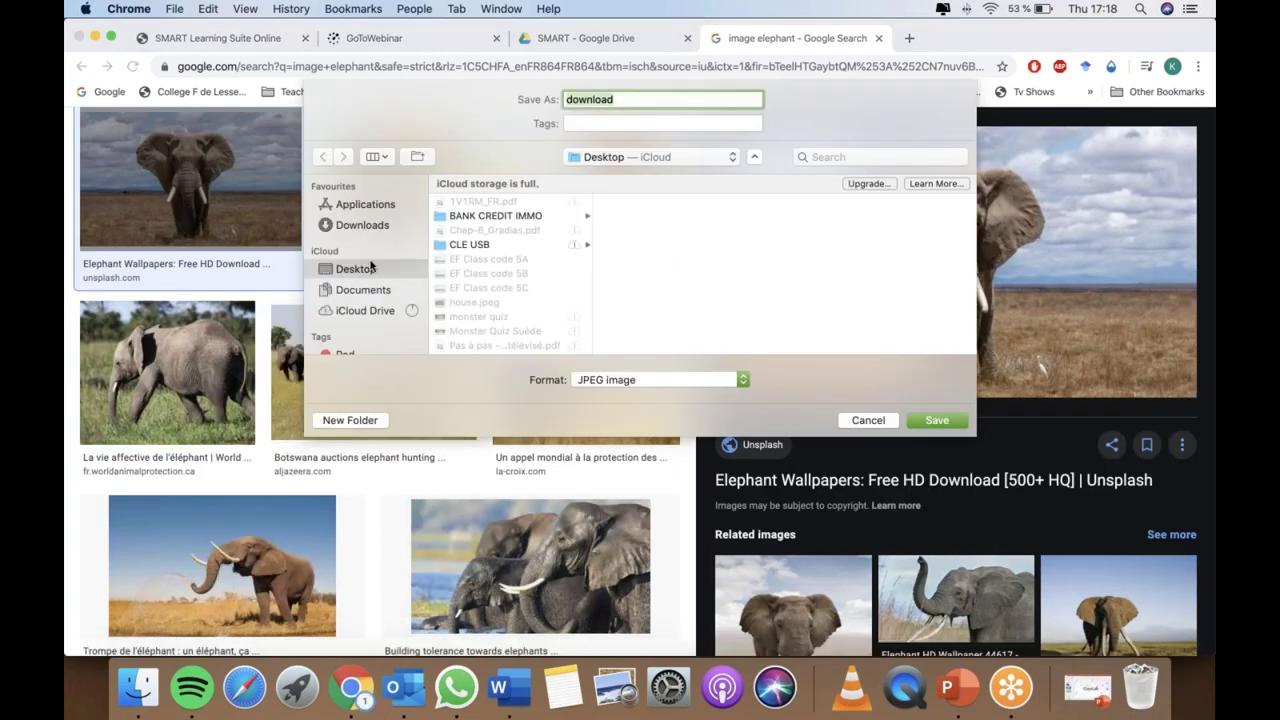
pyautogui.click(948, 420)
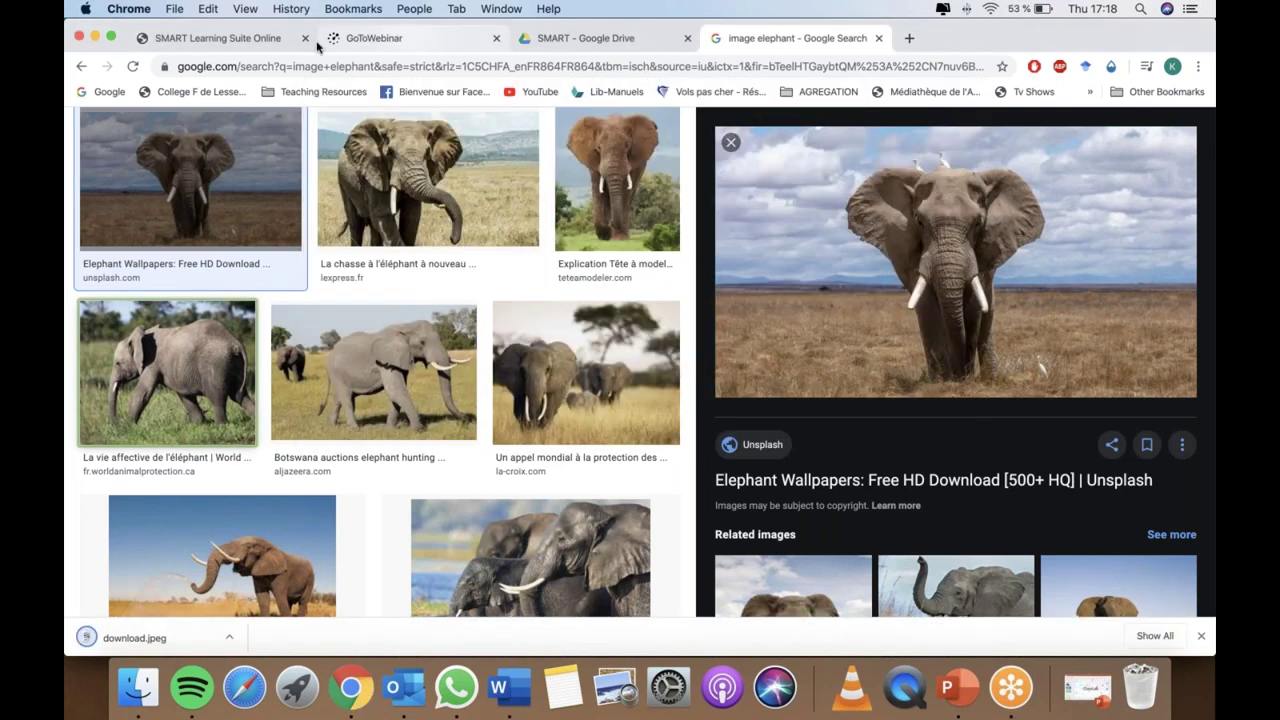
# - Return to the matching activity, start adding an image to the sixth French entry and look through the Recents and Downloads folders
pyautogui.click(218, 38)
pyautogui.click(567, 347)
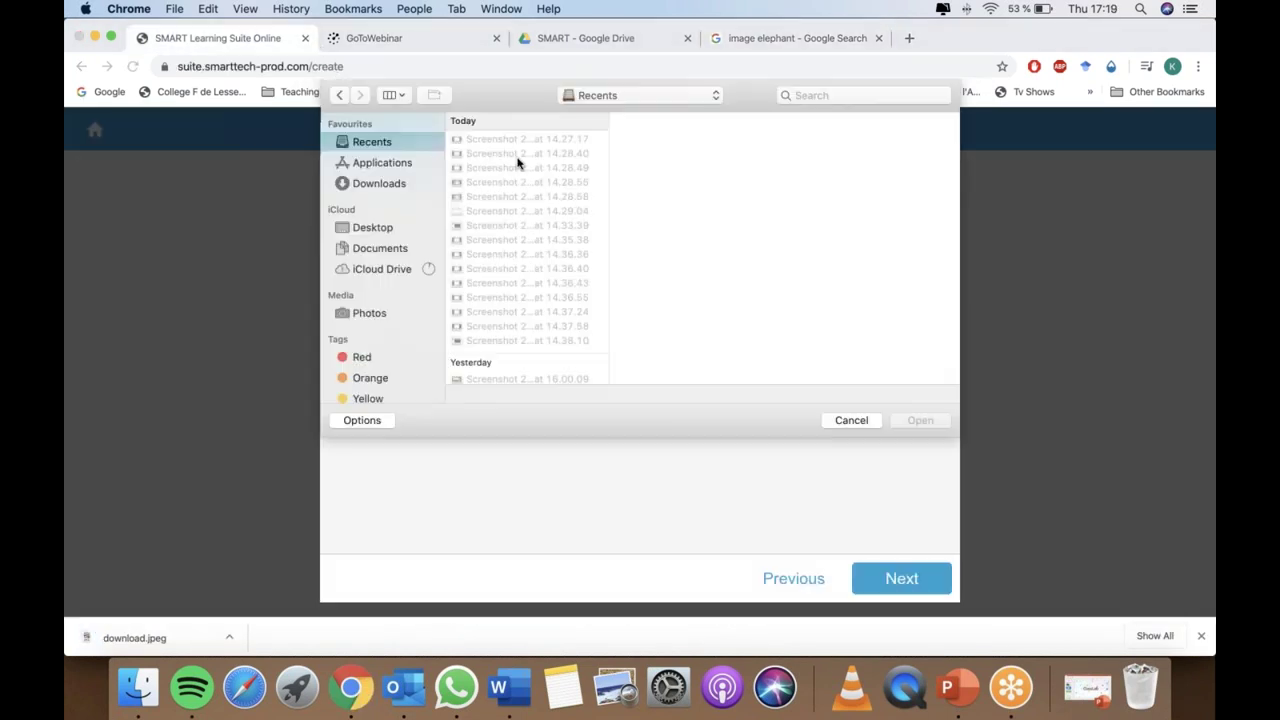
pyautogui.scroll(-3, 514, 260)
pyautogui.scroll(3, 514, 260)
pyautogui.click(378, 183)
pyautogui.scroll(-2, 524, 177)
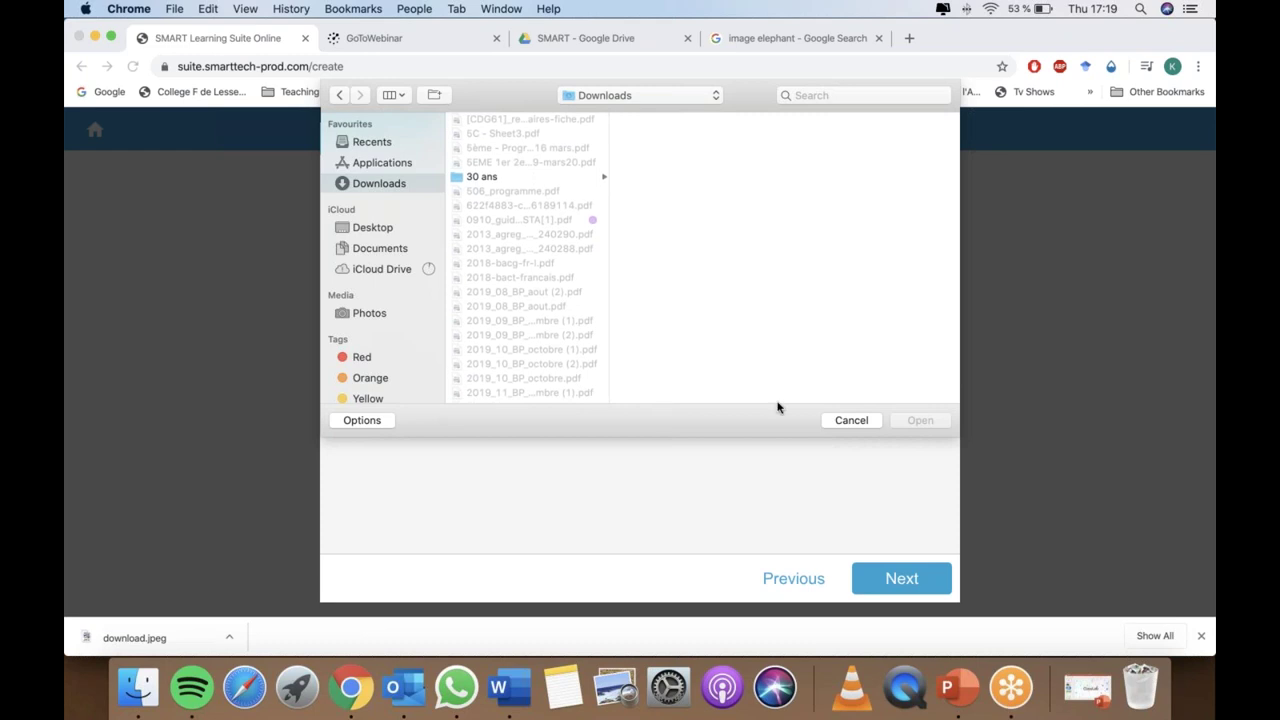
# - Find download.jpeg by searching for "download", insert it as the sixth French entry and pair it with "elephant"
pyautogui.click(843, 95)
pyautogui.write('downla')
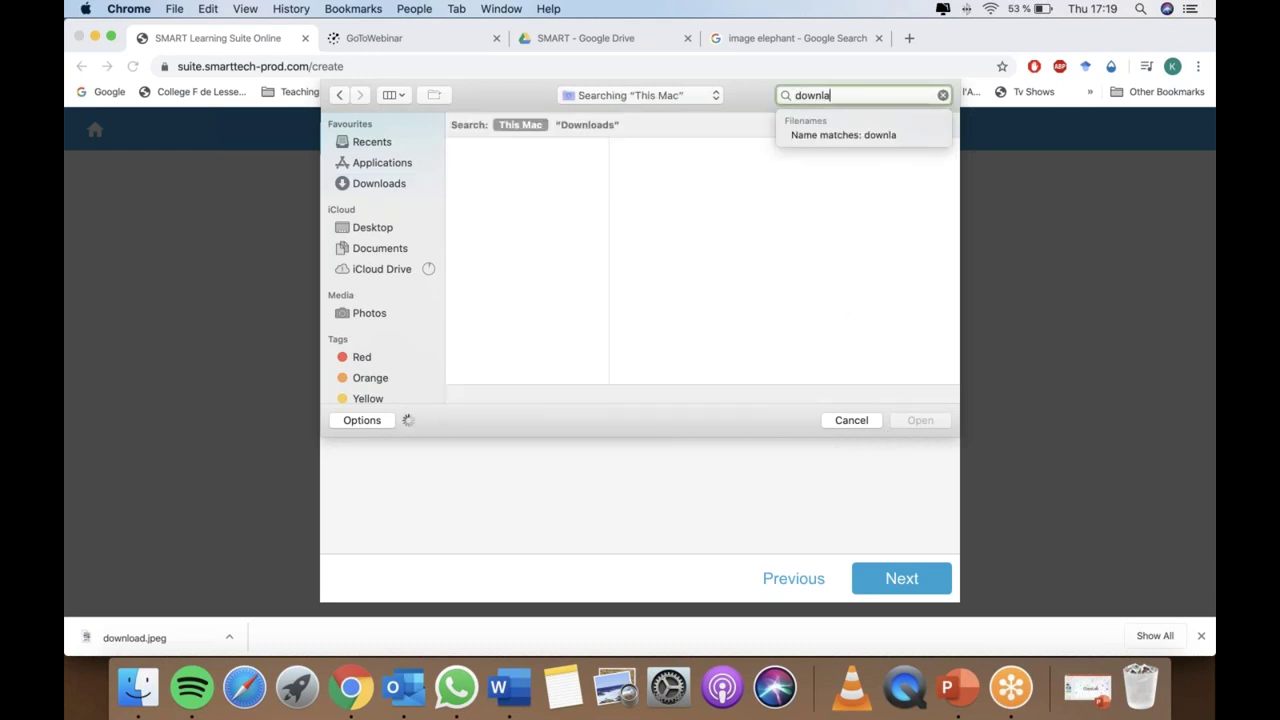
pyautogui.press('BackSpace')
pyautogui.write('oad')
pyautogui.press('Return')
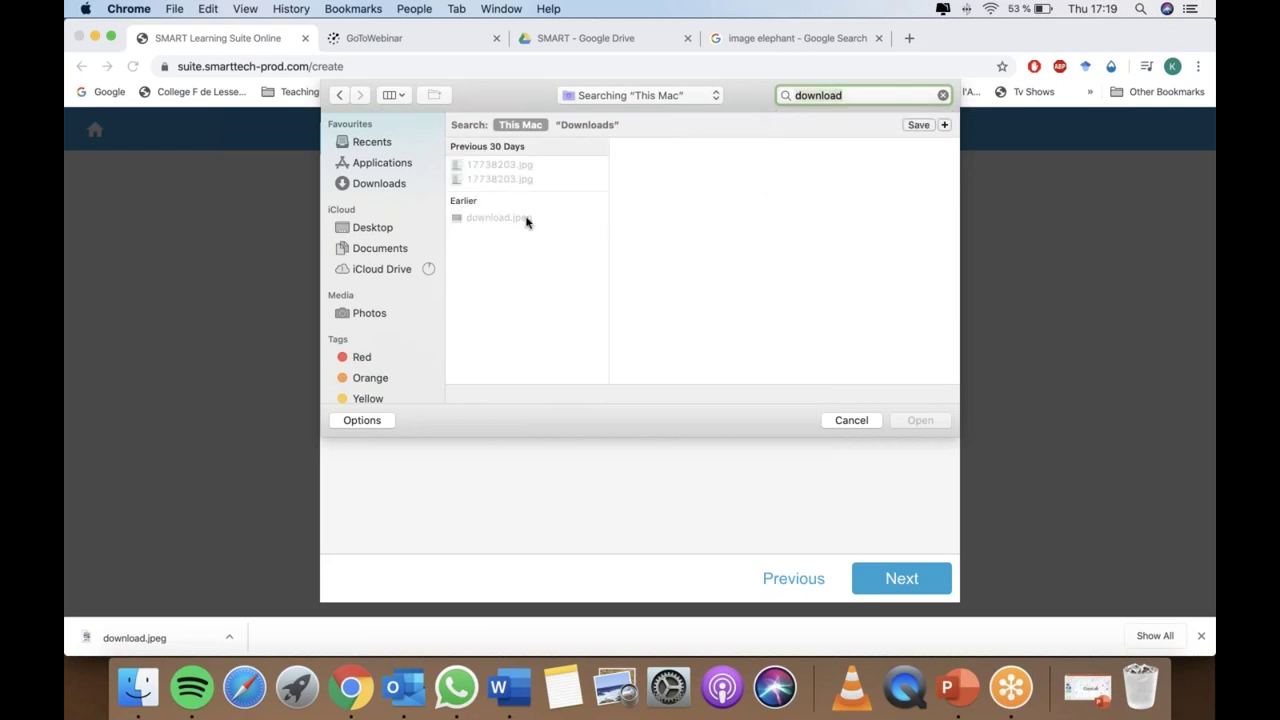
pyautogui.click(522, 217)
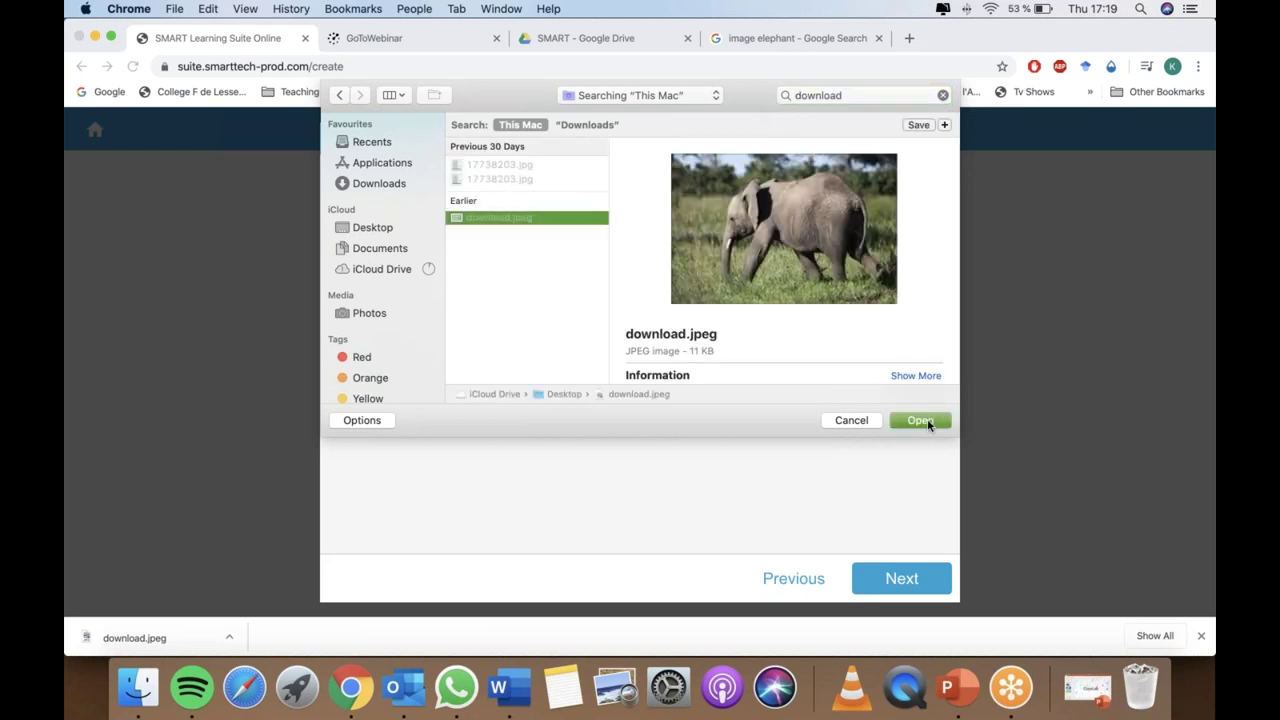
pyautogui.click(926, 422)
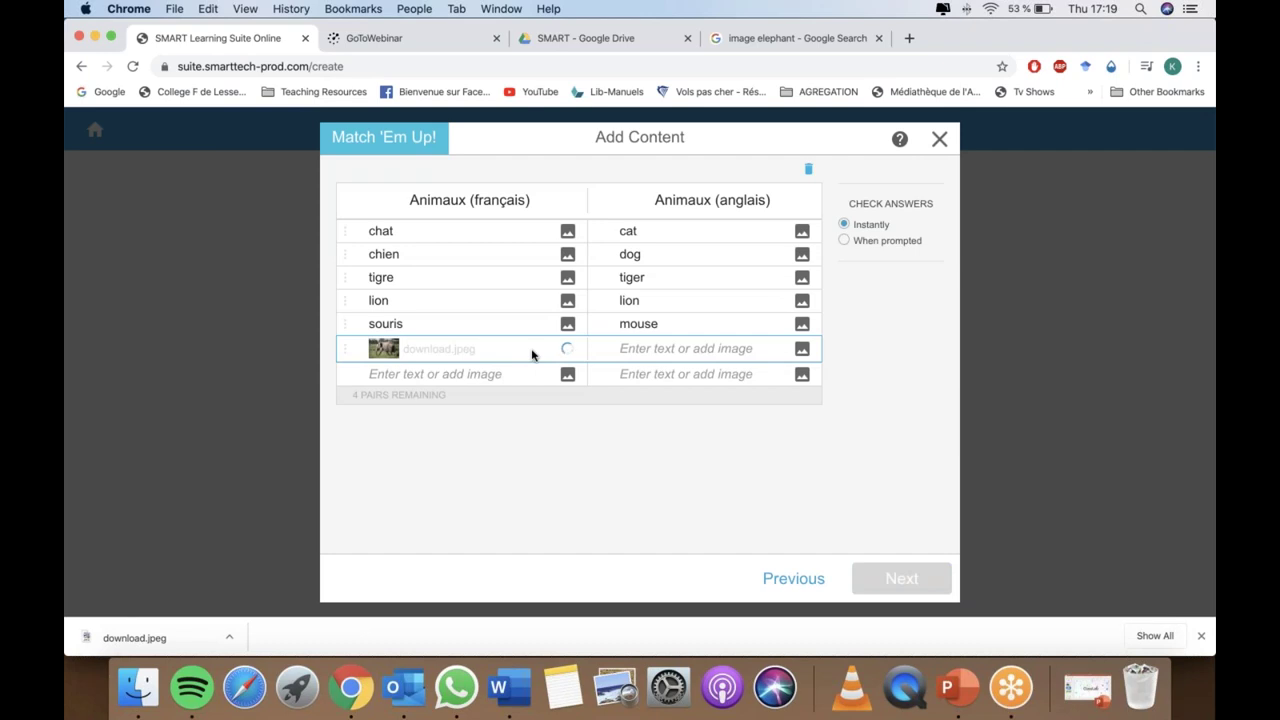
pyautogui.click(720, 351)
pyautogui.write('elephant')
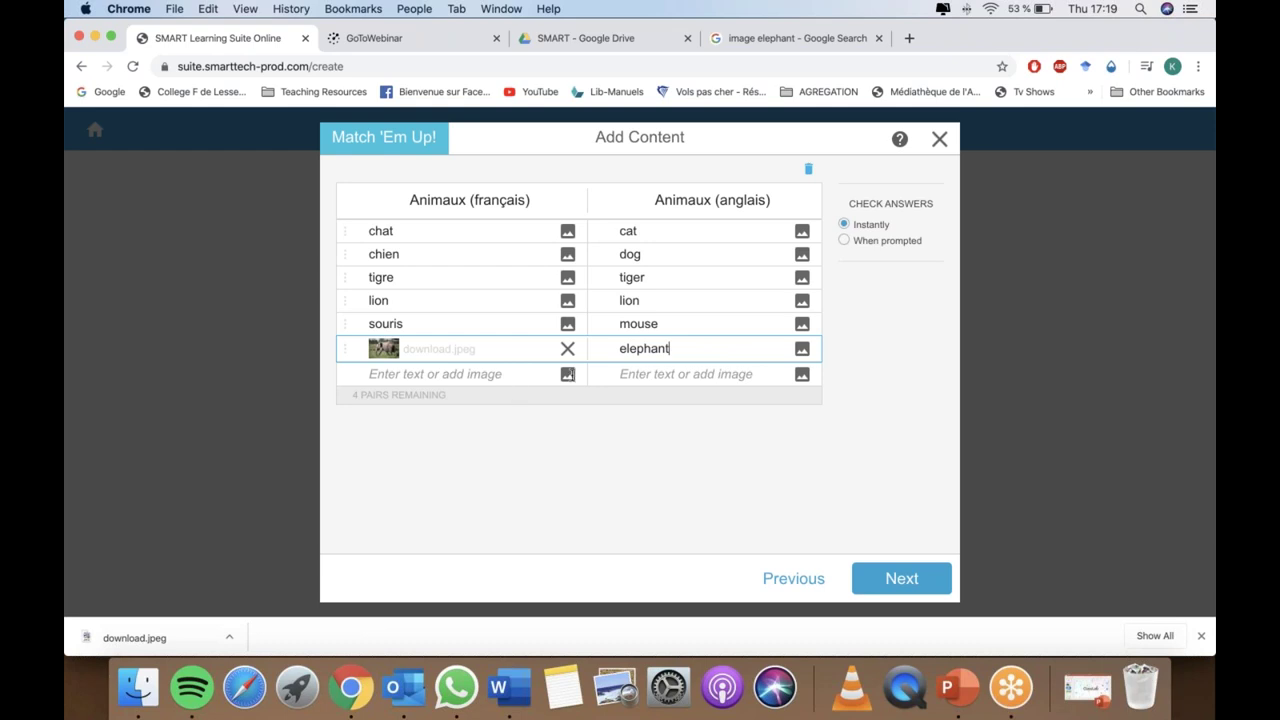
# - Create the activity with the Rock Concert theme and title the lesson "ANIMAUX"
pyautogui.click(898, 590)
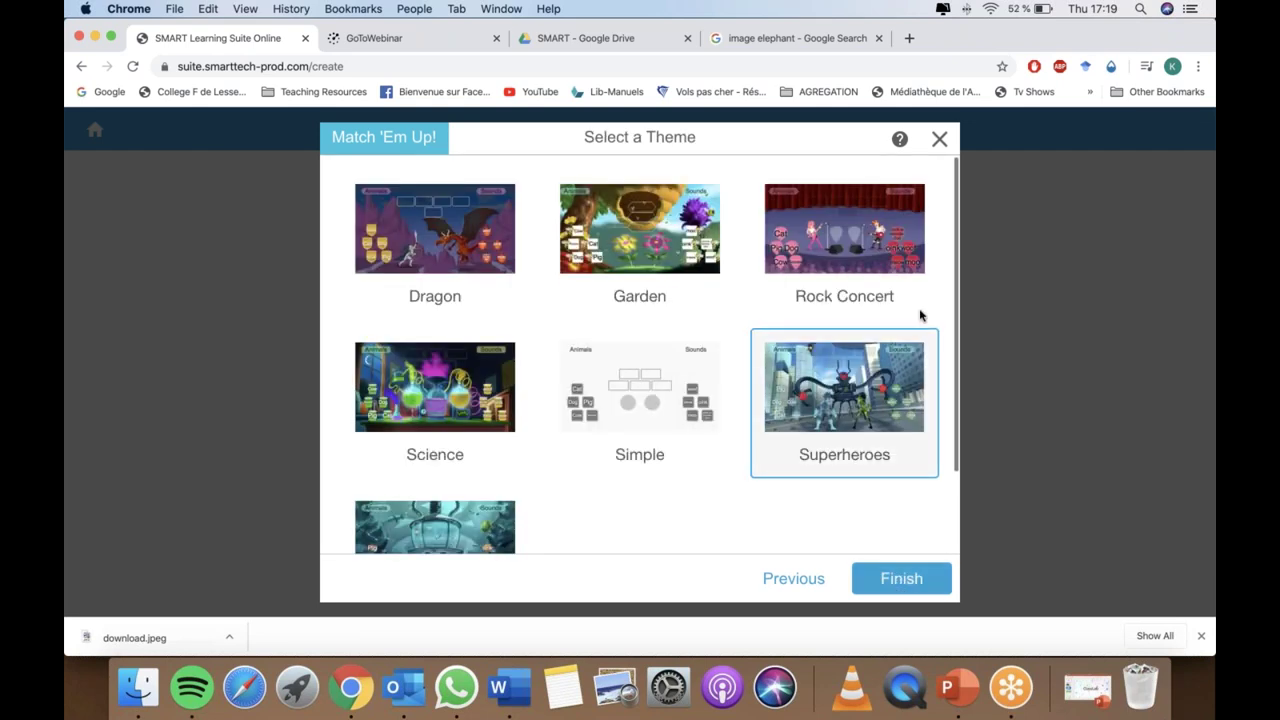
pyautogui.scroll(-1, 760, 470)
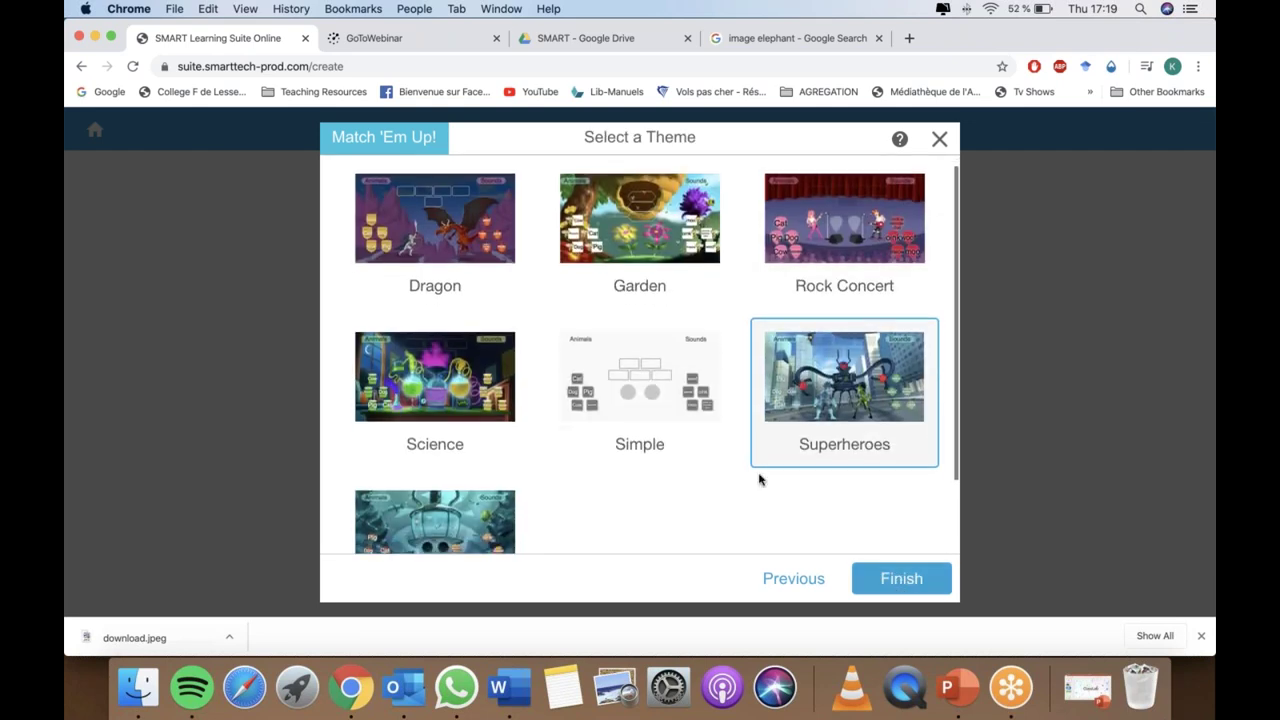
pyautogui.scroll(1, 540, 330)
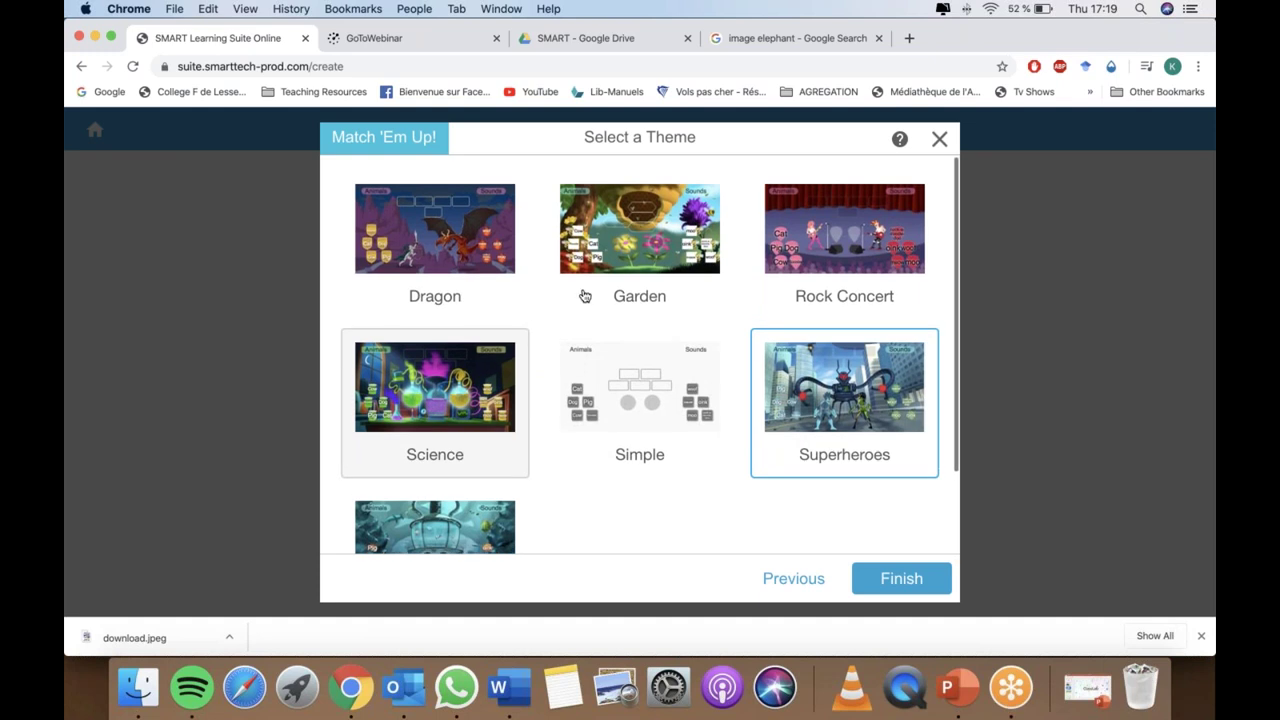
pyautogui.click(825, 299)
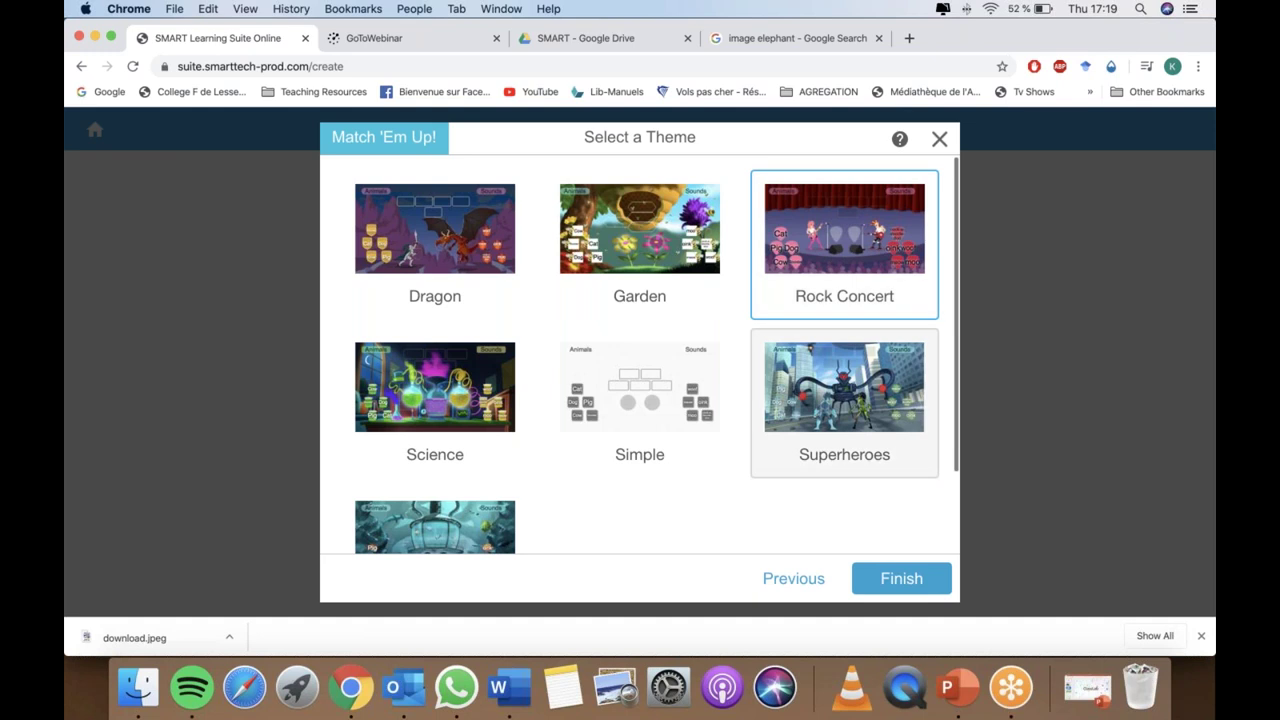
pyautogui.click(903, 579)
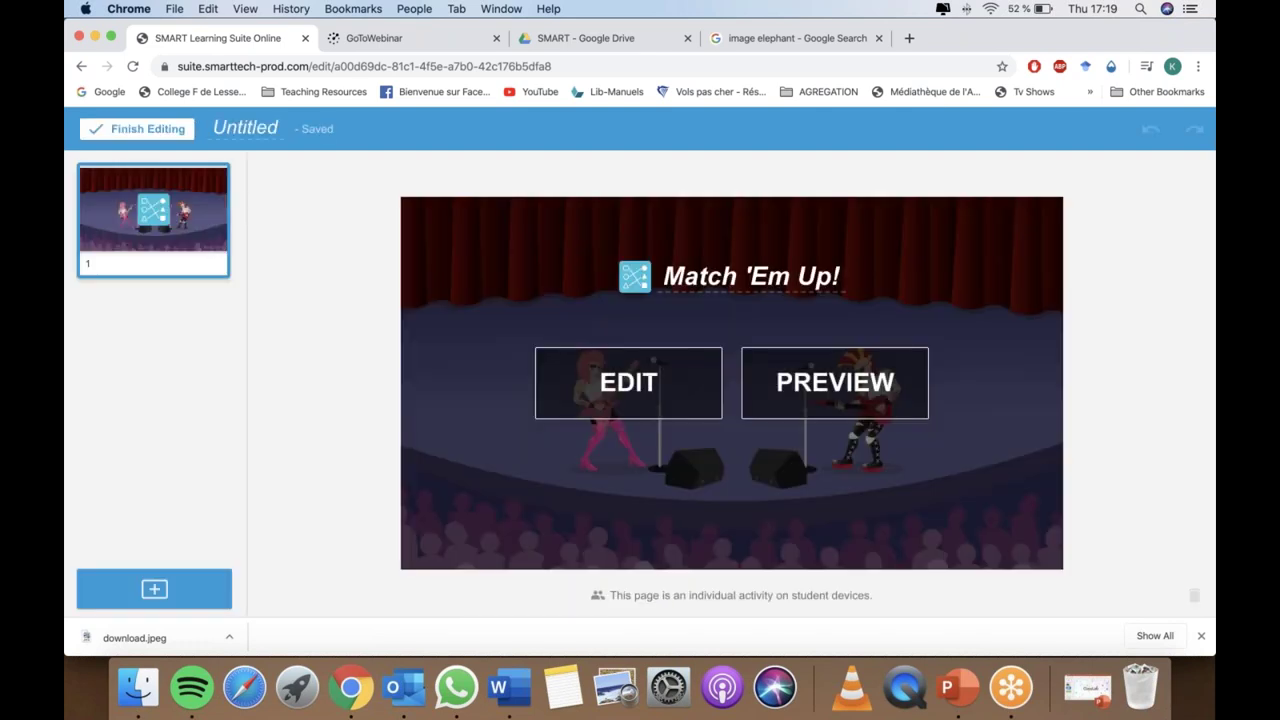
pyautogui.click(228, 124)
pyautogui.write('ANIMAUX')
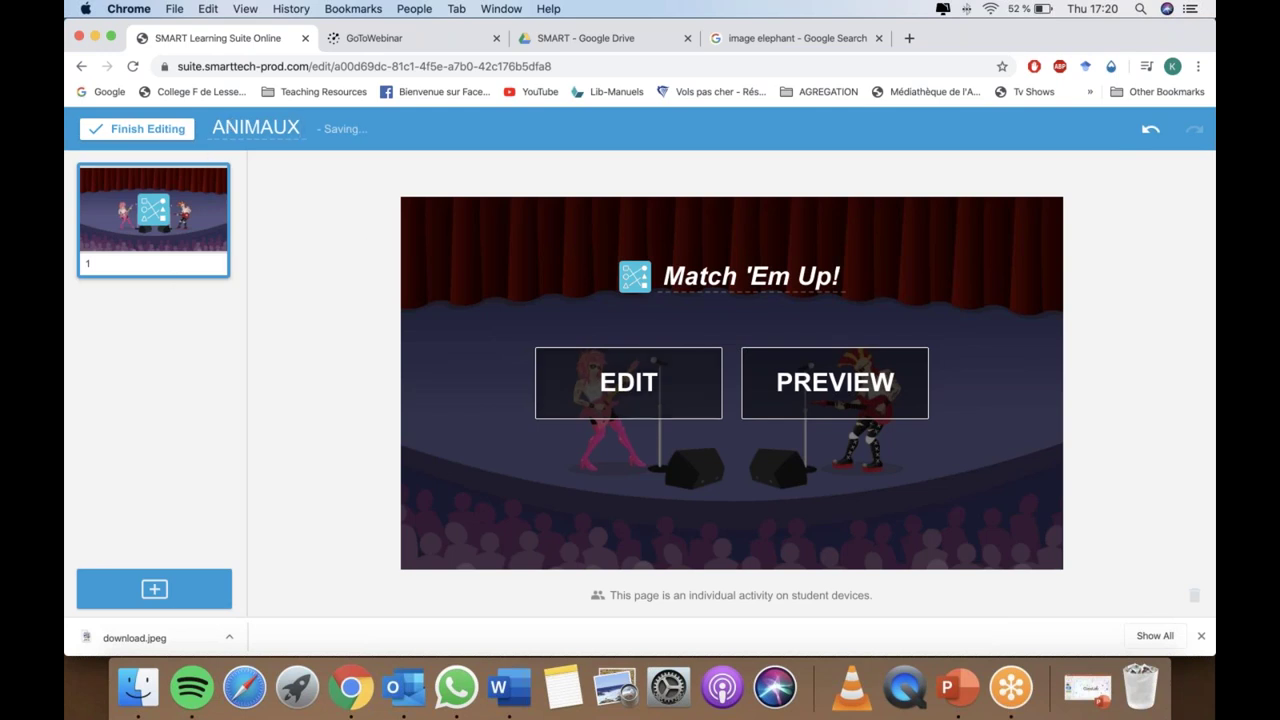
# - Preview the activity by matching the elephant picture with "elephant", and exit to the lesson library
pyautogui.click(830, 382)
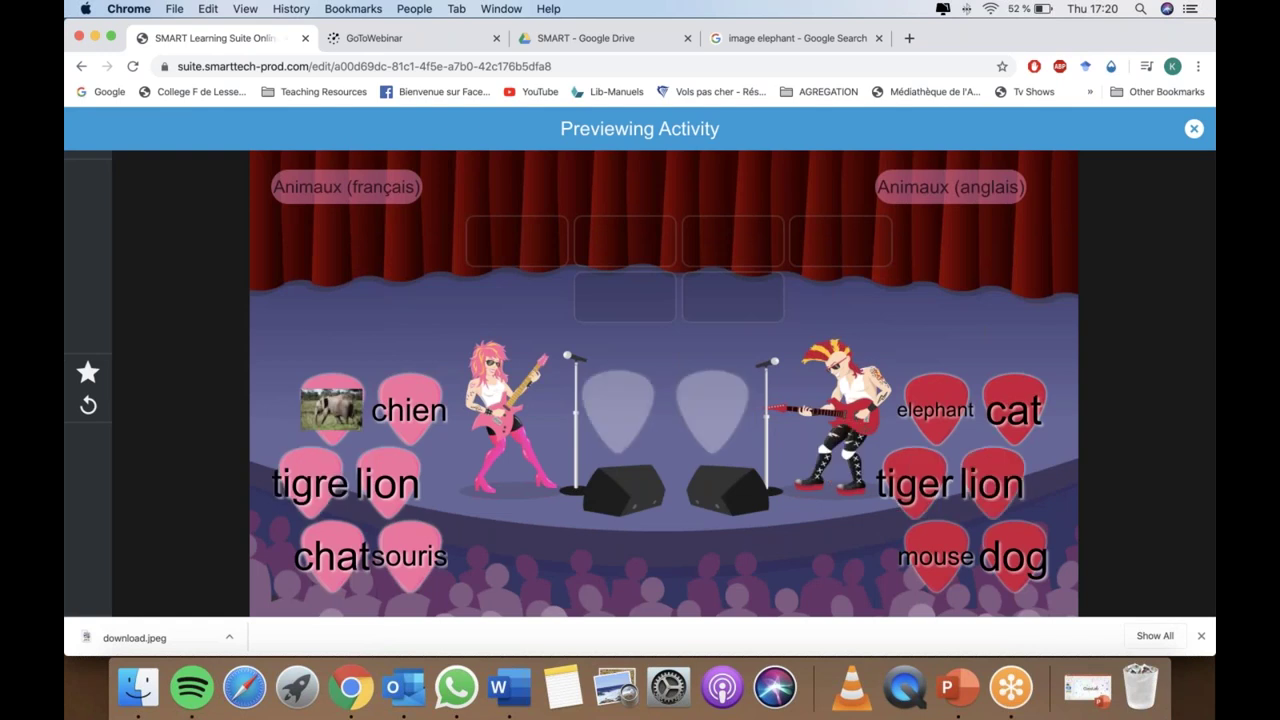
pyautogui.moveTo(477, 418); pyautogui.dragTo(620, 408)
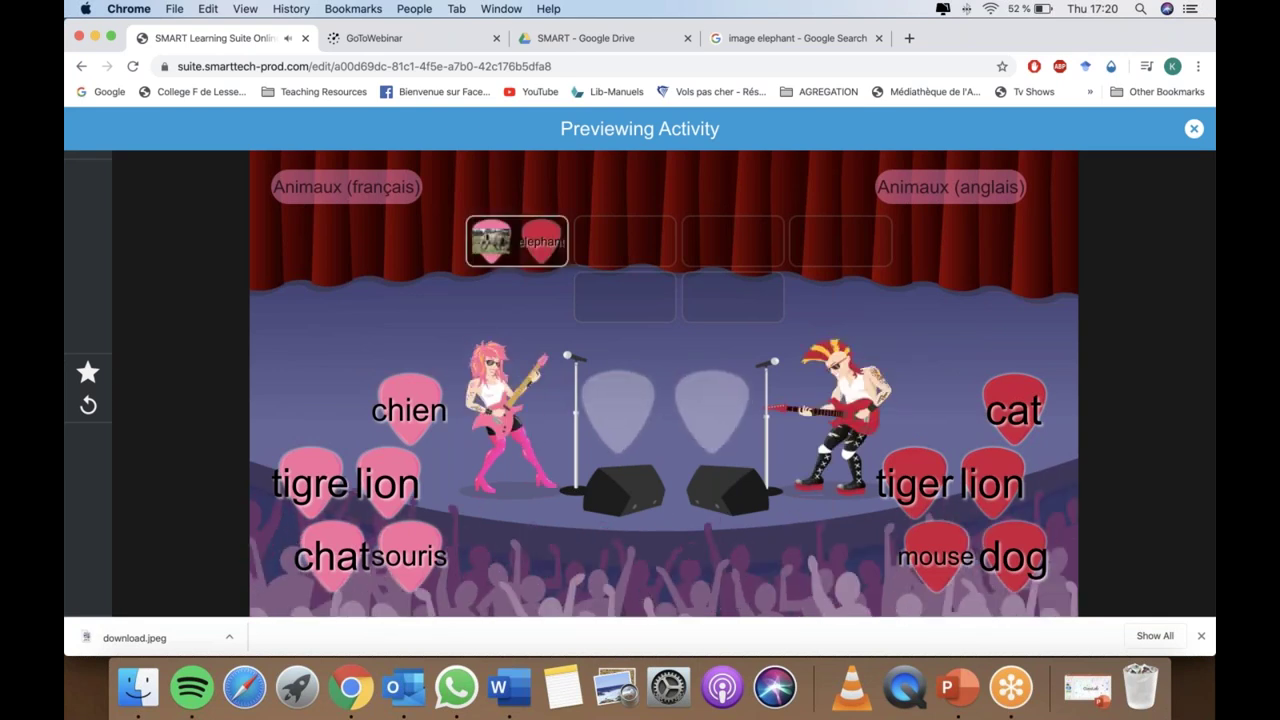
pyautogui.click(1192, 132)
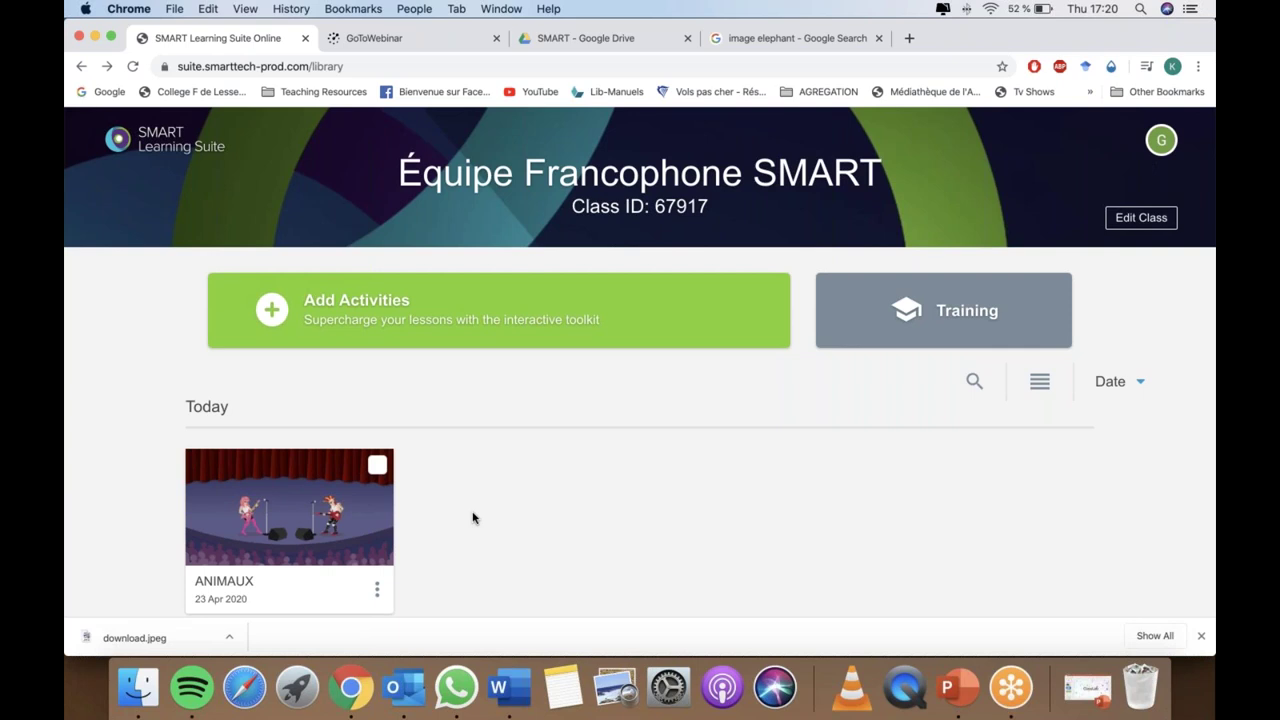
# - Add a new game-based activity from the lesson library using the Game Show template
pyautogui.scroll(-3, 474, 517)
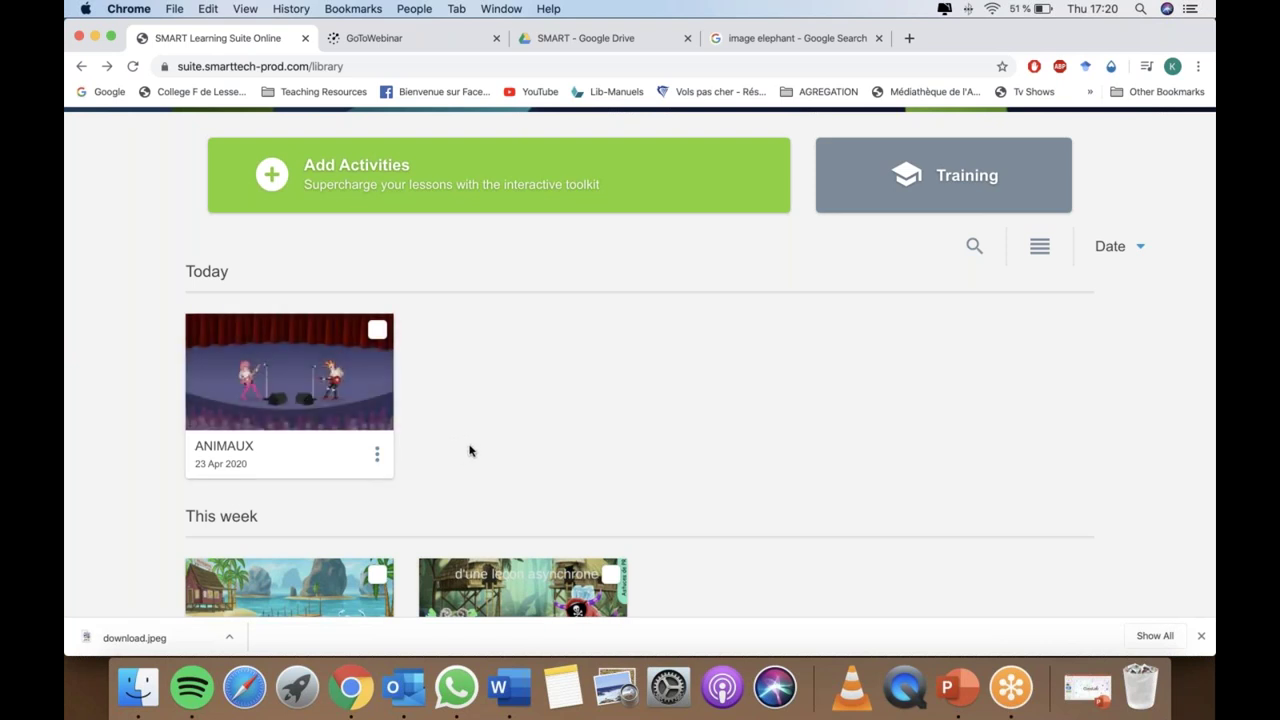
pyautogui.scroll(1, 469, 450)
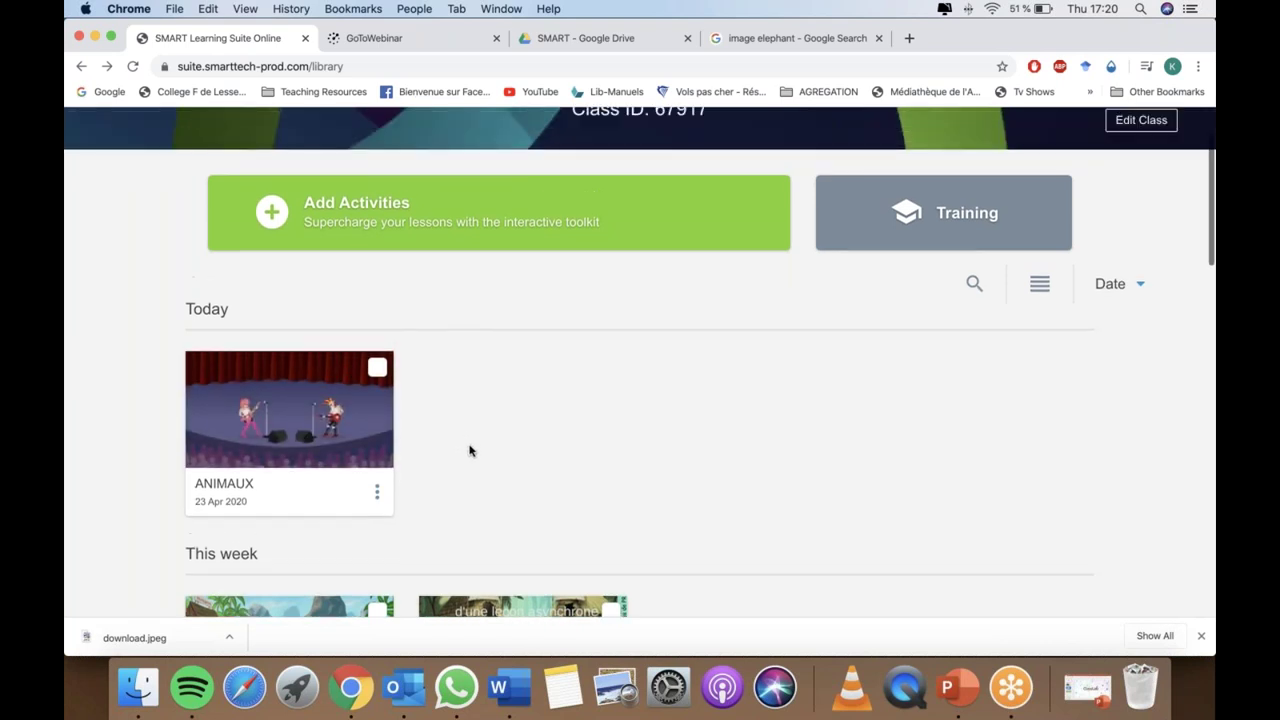
pyautogui.scroll(2, 469, 450)
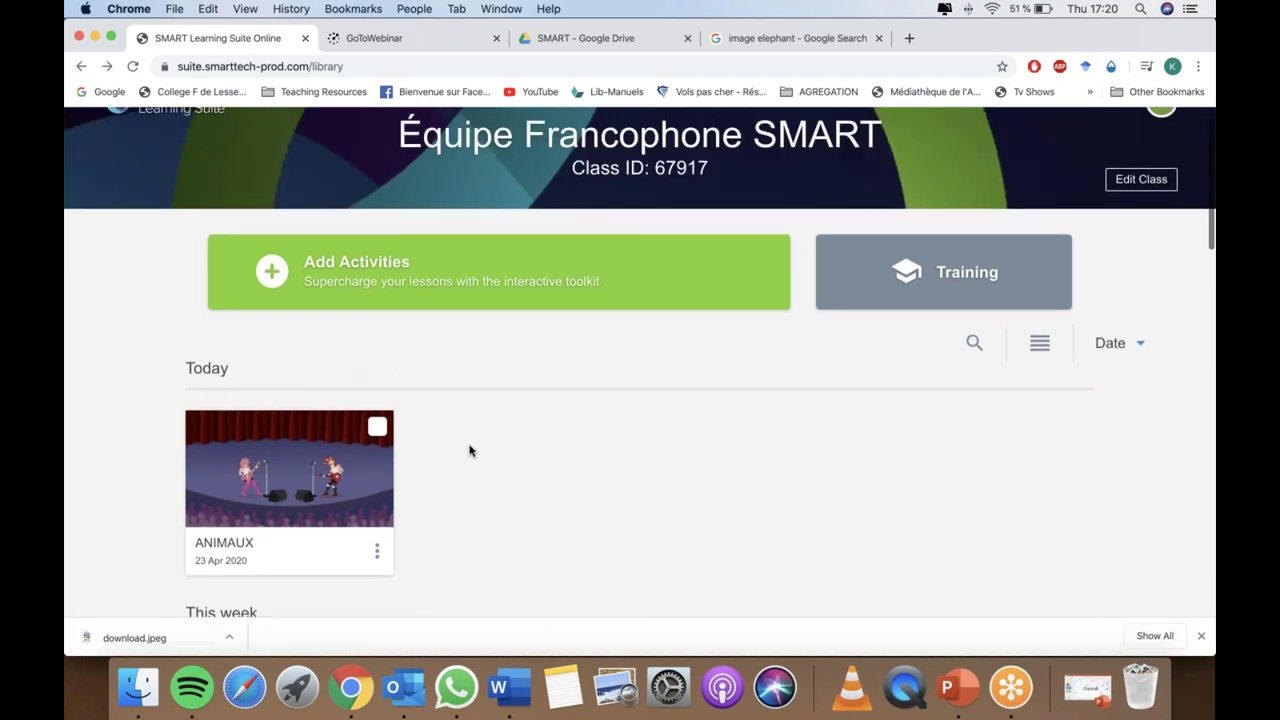
pyautogui.scroll(1, 440, 451)
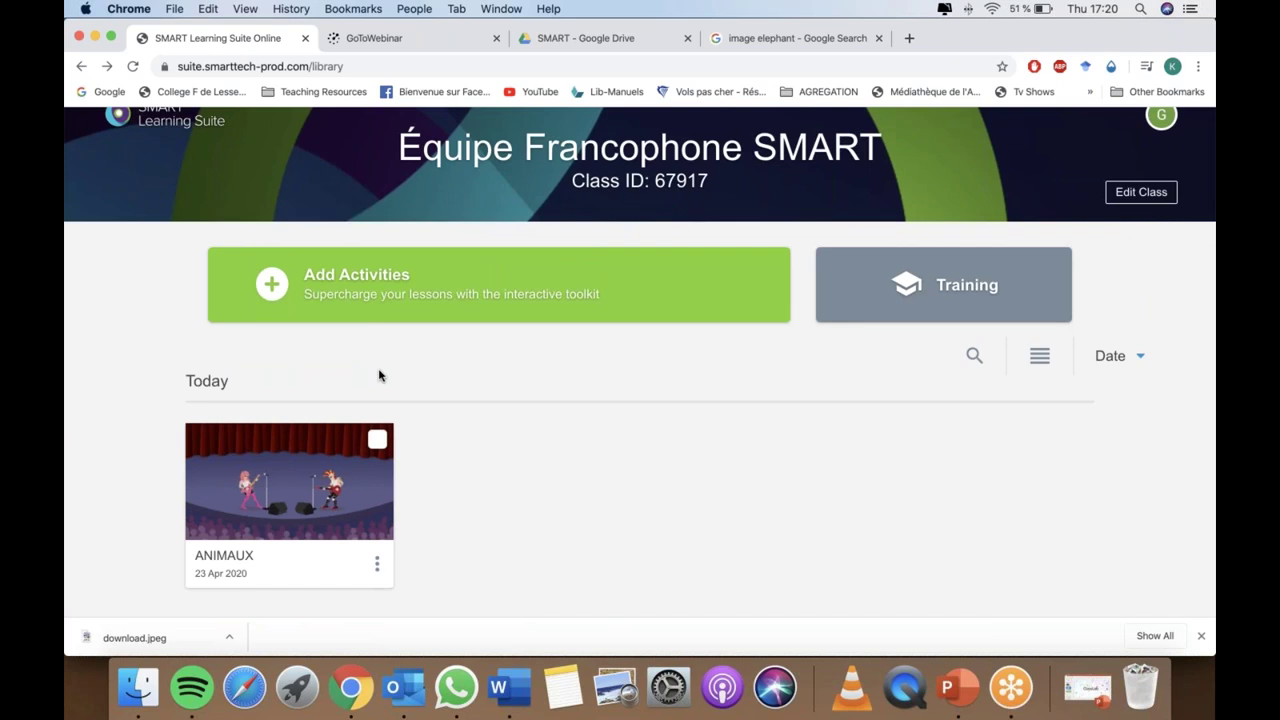
pyautogui.click(351, 291)
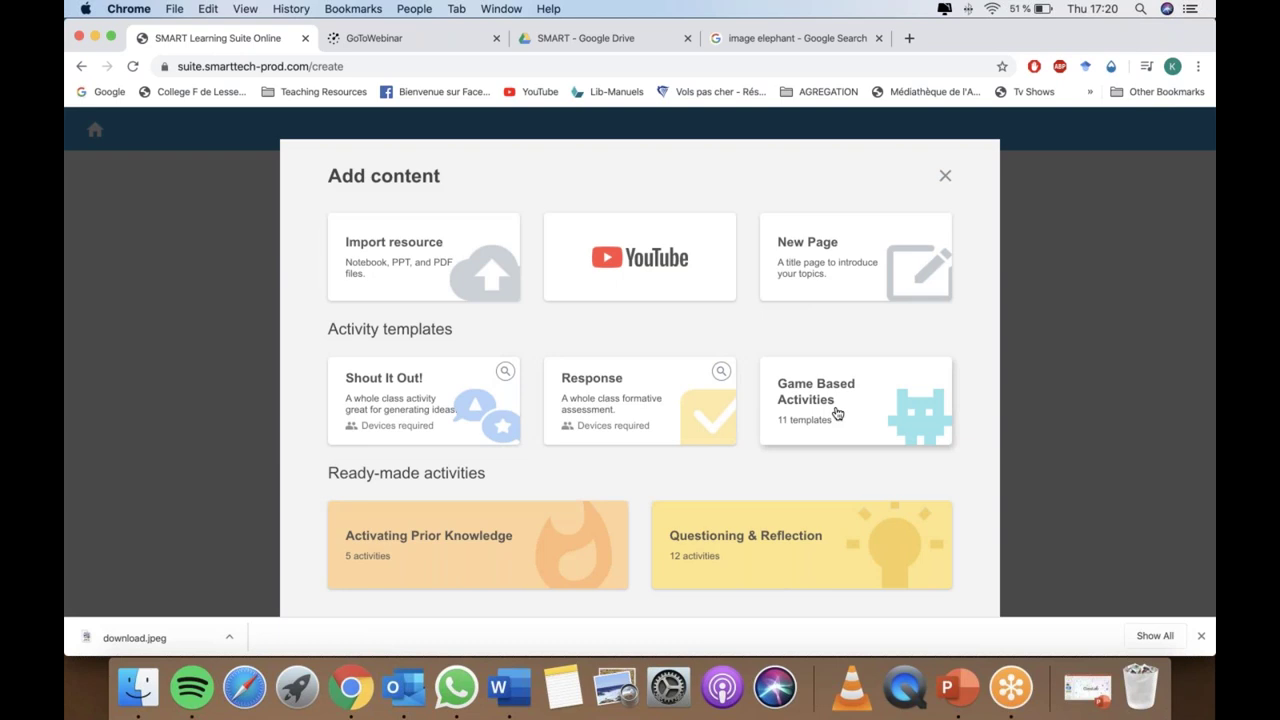
pyautogui.click(837, 414)
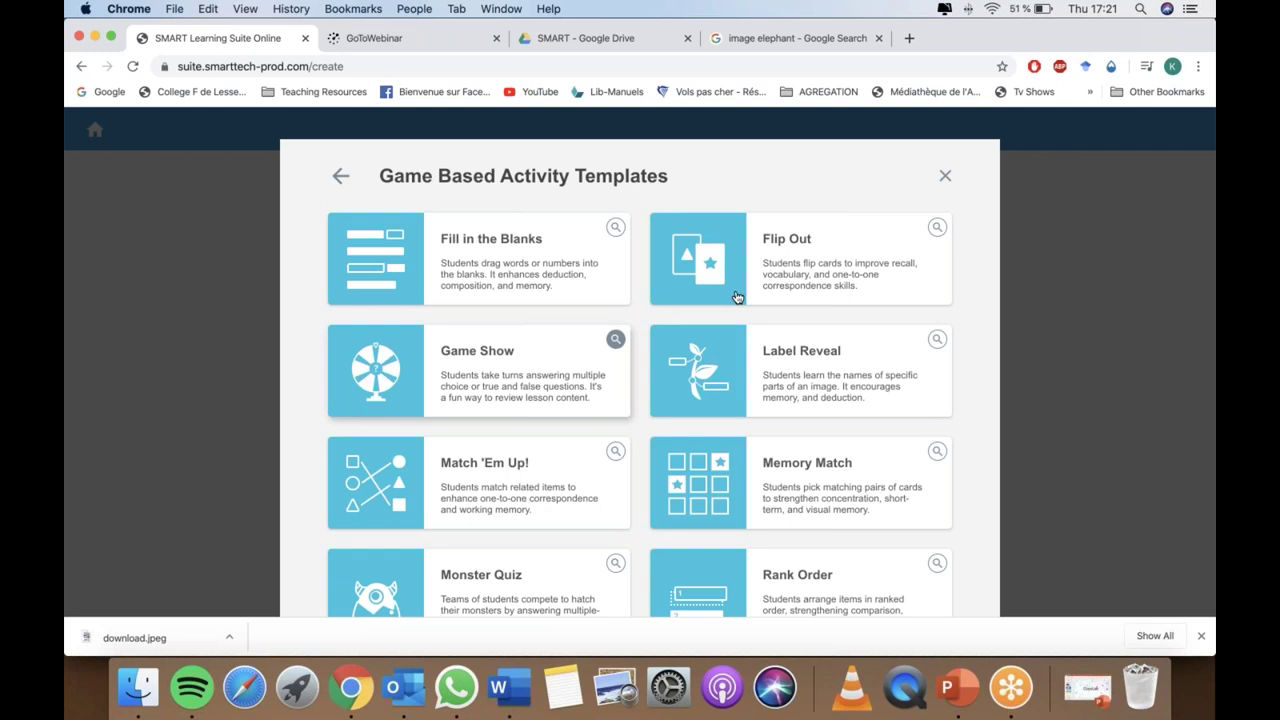
pyautogui.scroll(-1, 701, 531)
pyautogui.scroll(1, 701, 531)
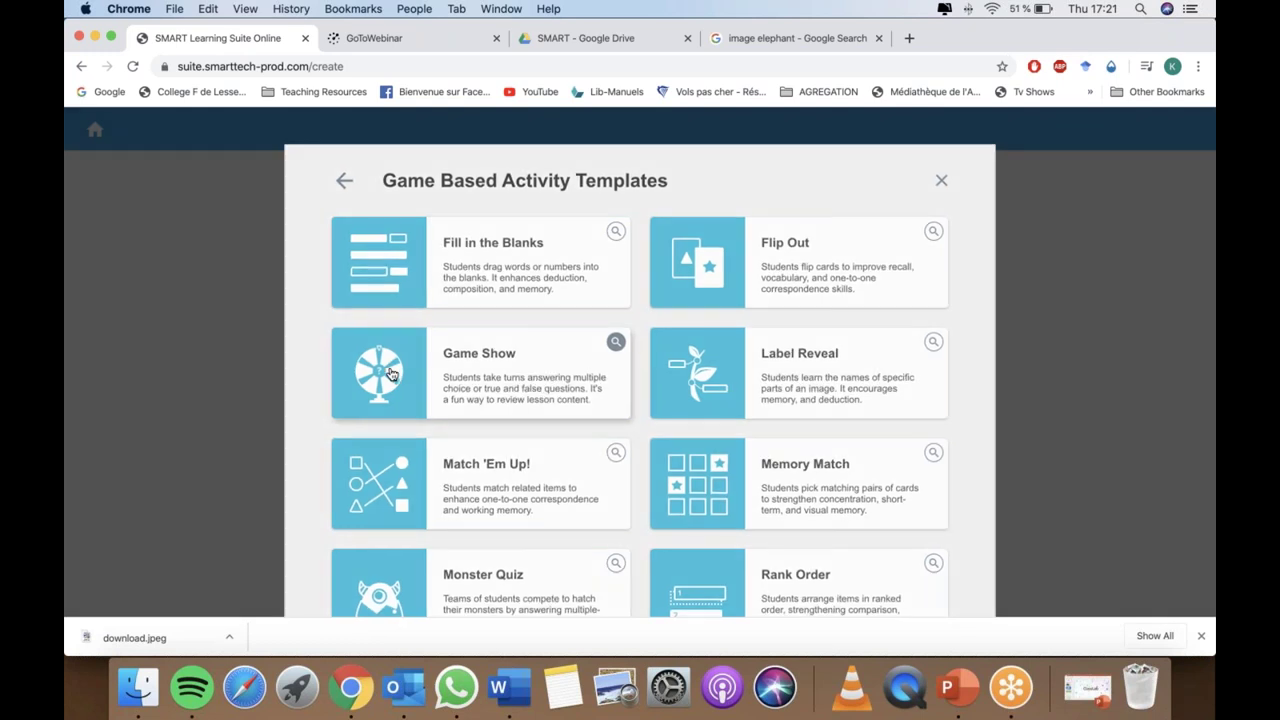
pyautogui.click(391, 374)
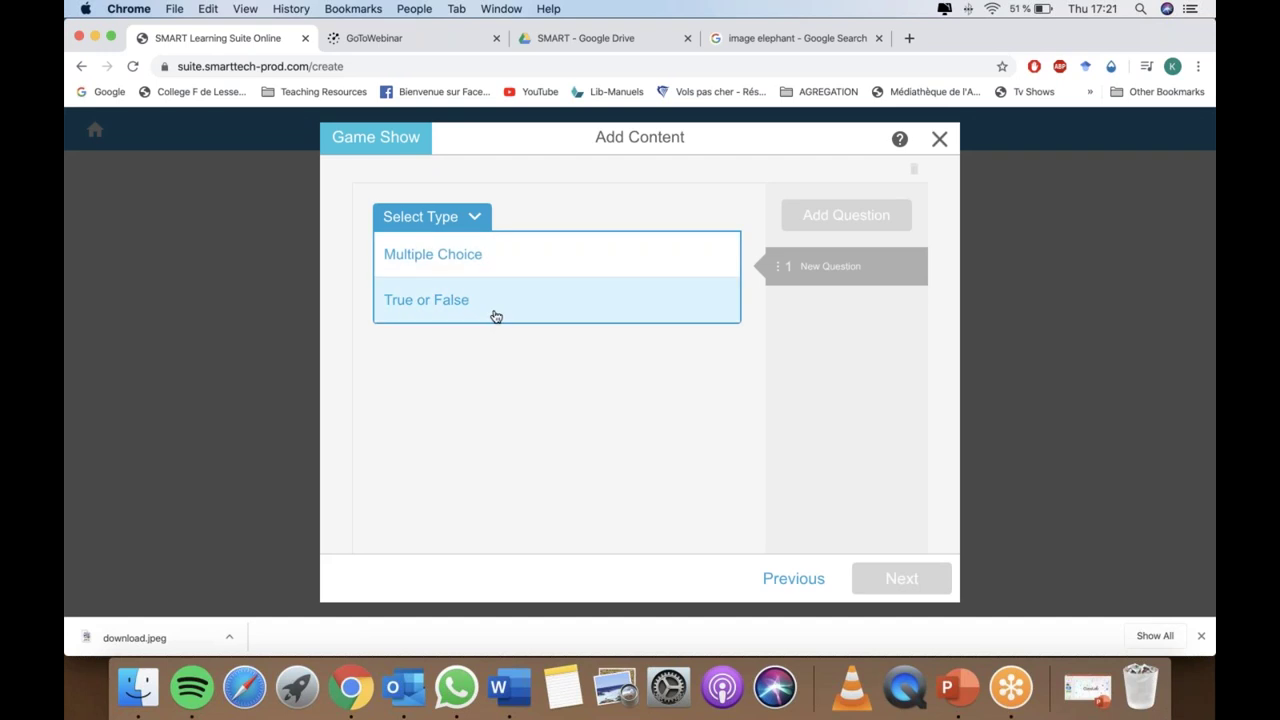
# - Set the first question to Multiple Choice and enter "En quelle année Christophe Colomb a t-il découvert l'Amérique?"
pyautogui.click(442, 258)
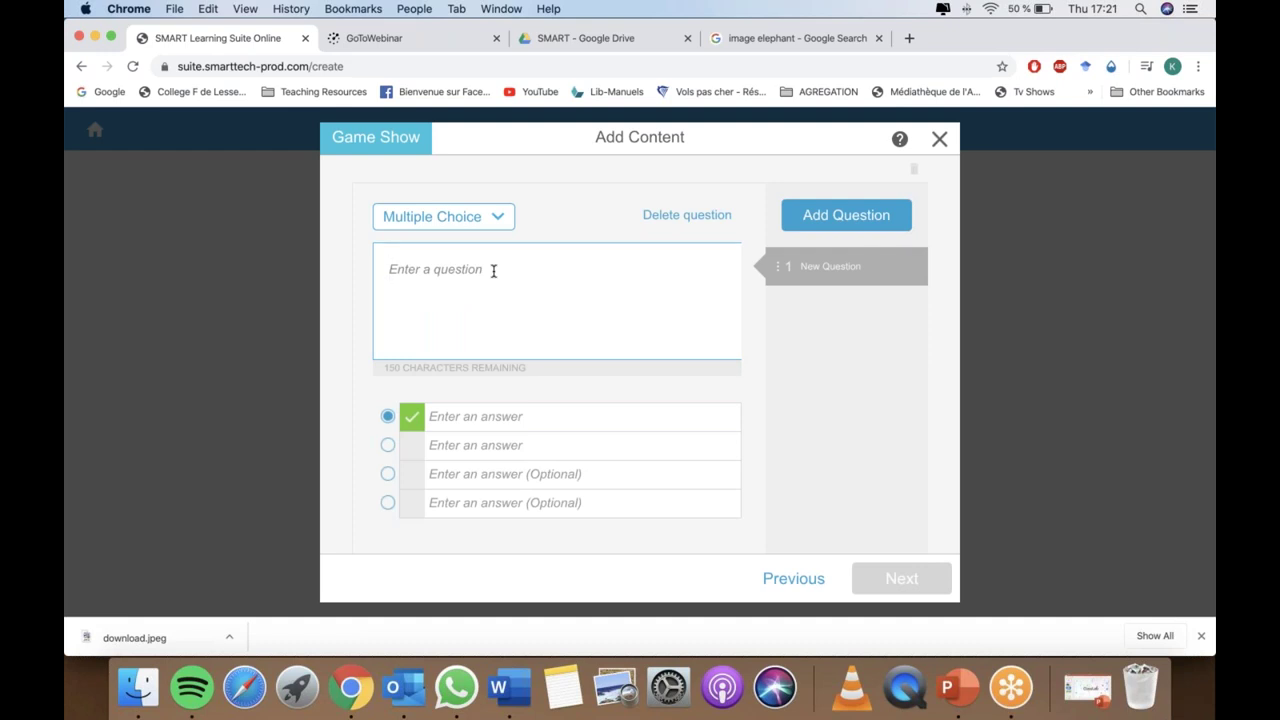
pyautogui.write('En quelle ann')
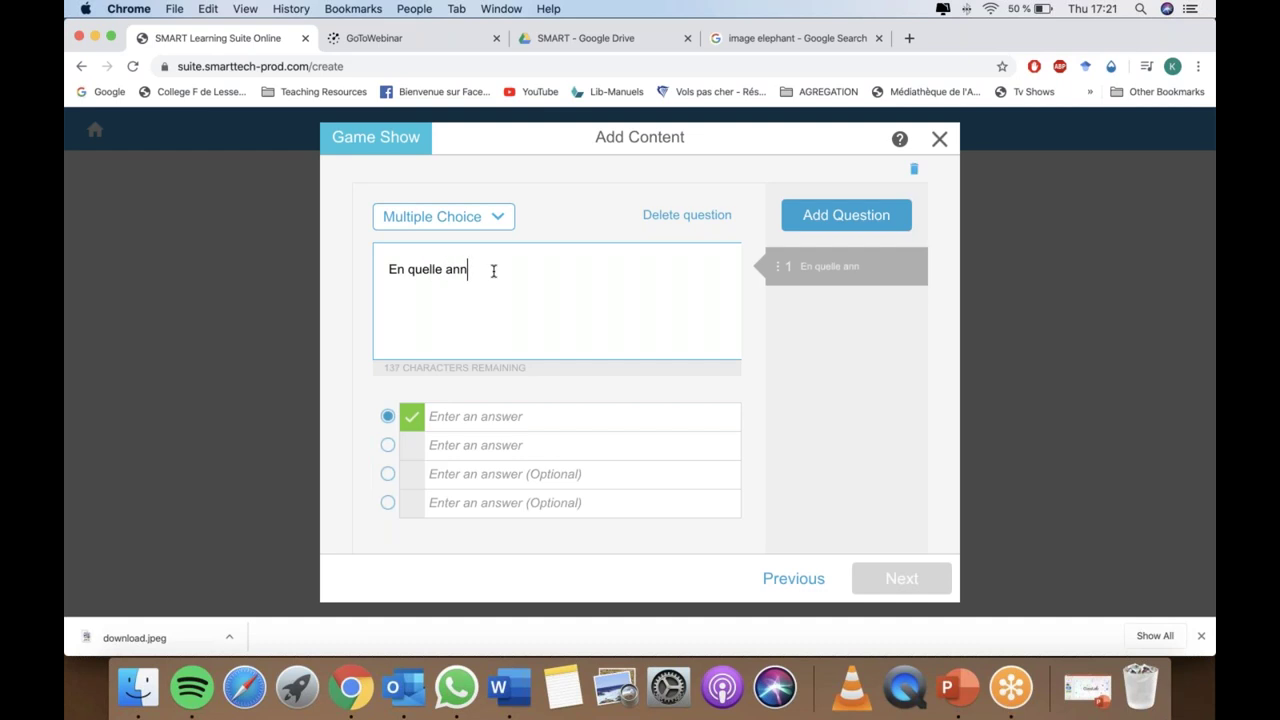
pyautogui.write('ée Christophe ')
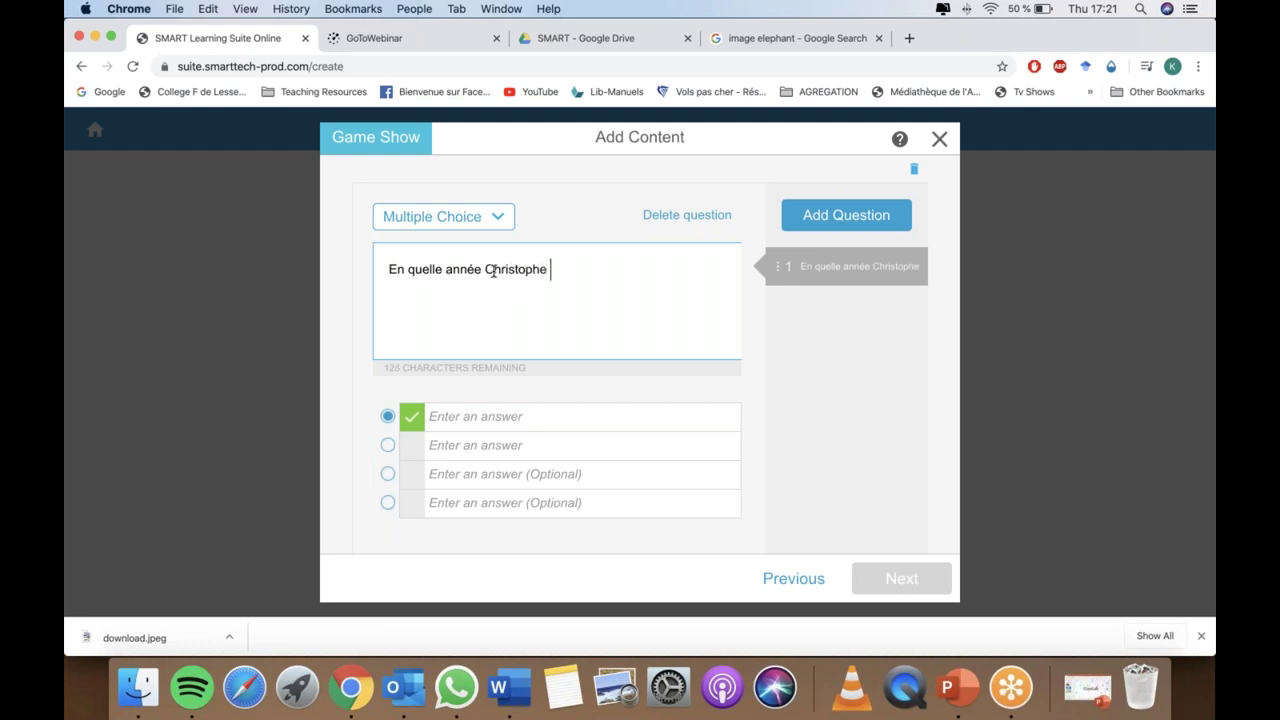
pyautogui.write('Colomb a ')
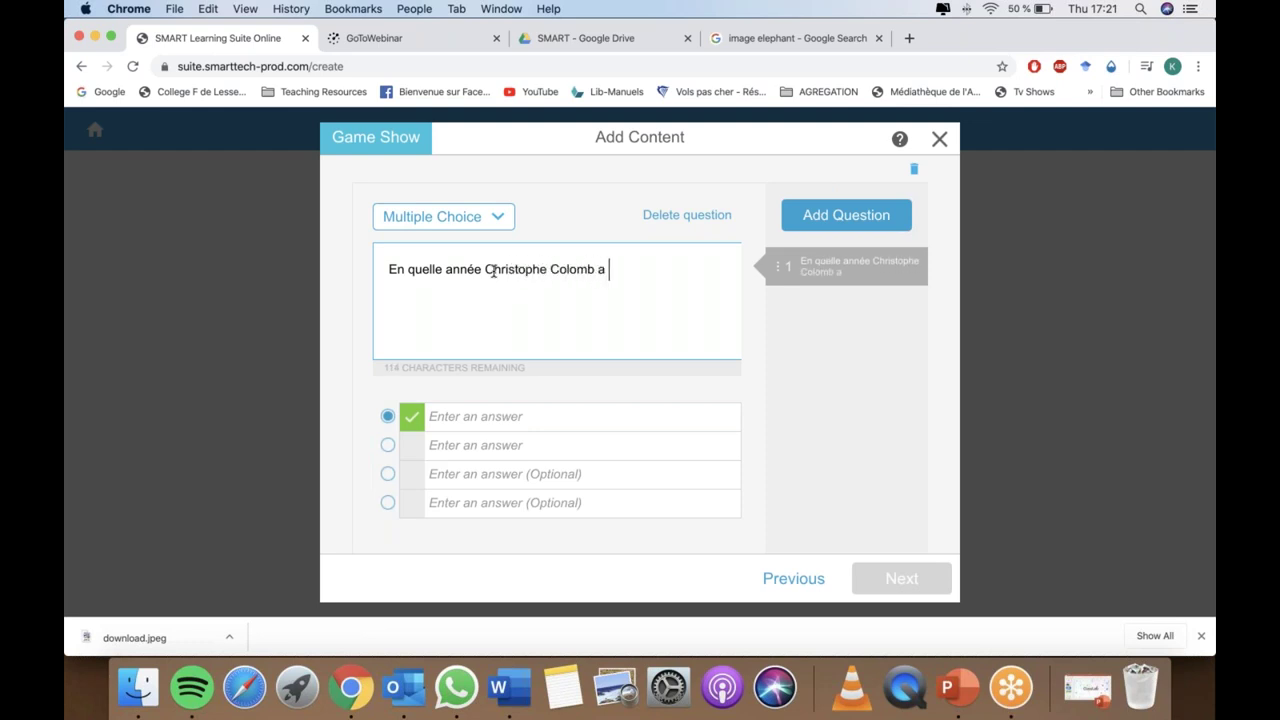
pyautogui.write('t-il découvert ')
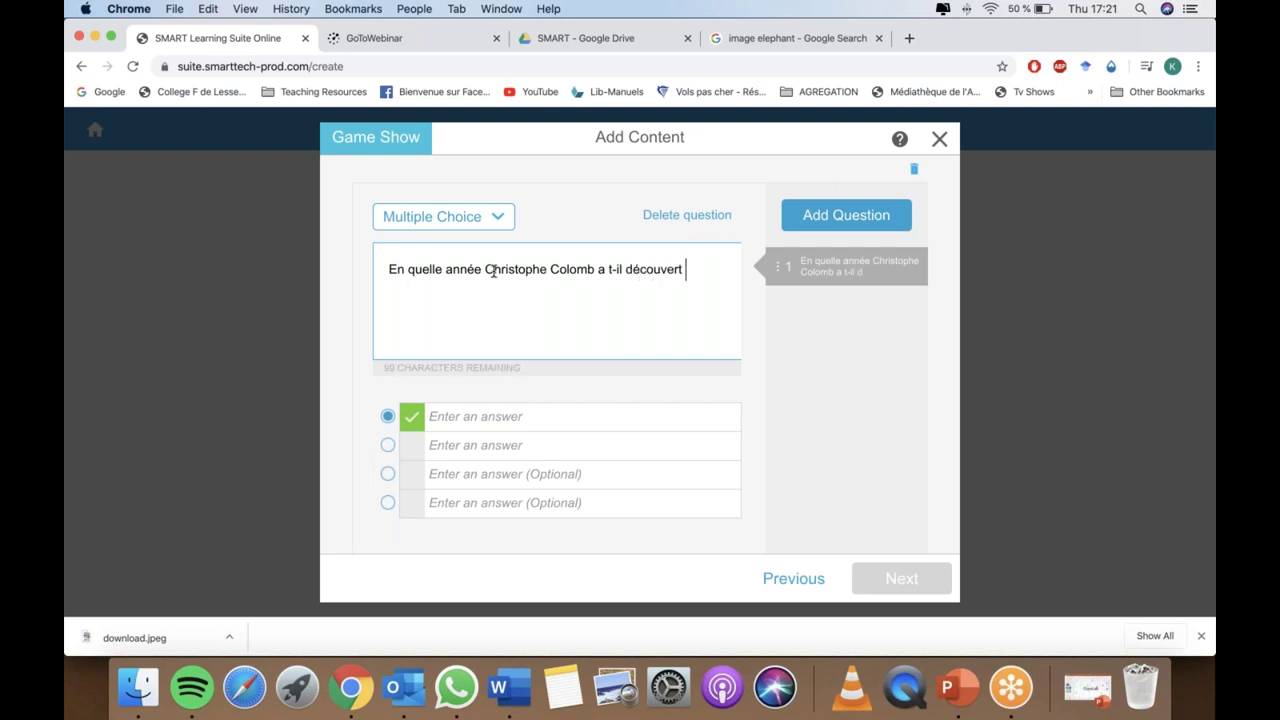
pyautogui.write("l'Amérique?")
# - Enter the answers "1495", "1492", "1155" and "- 52 avant JC" for the first question, and mark 1492 as correct
pyautogui.click(470, 414)
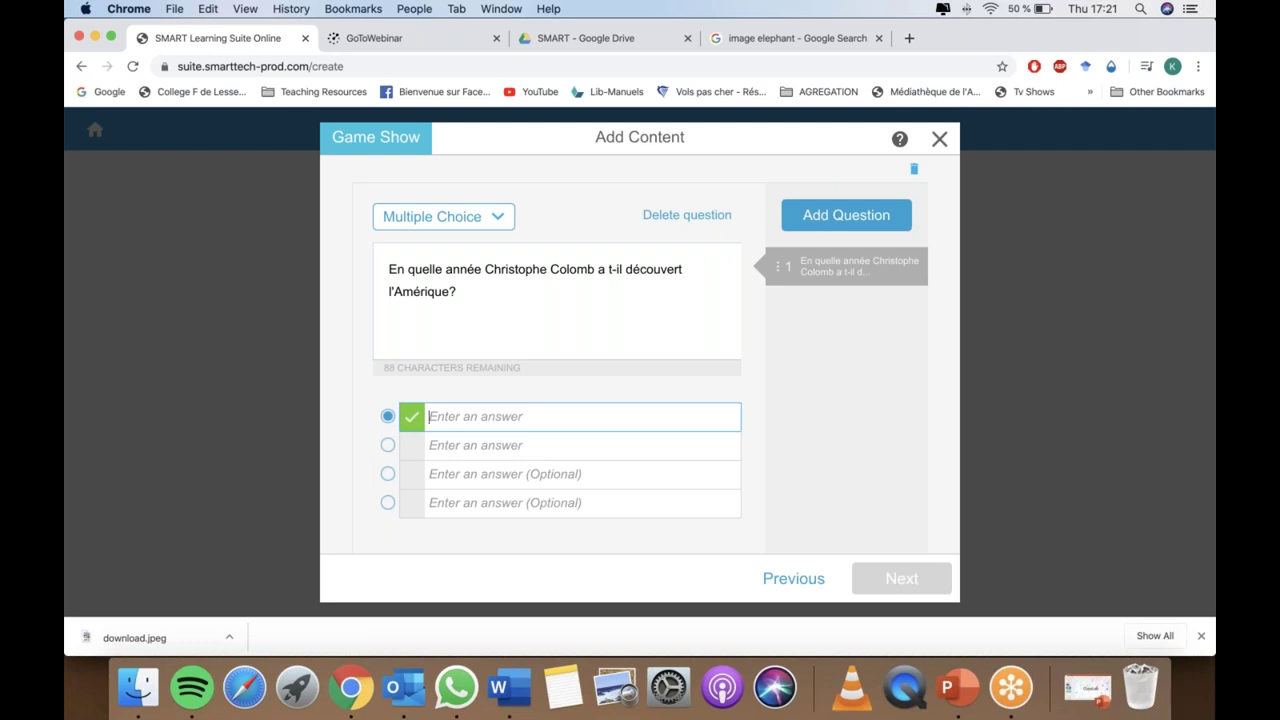
pyautogui.write('1495')
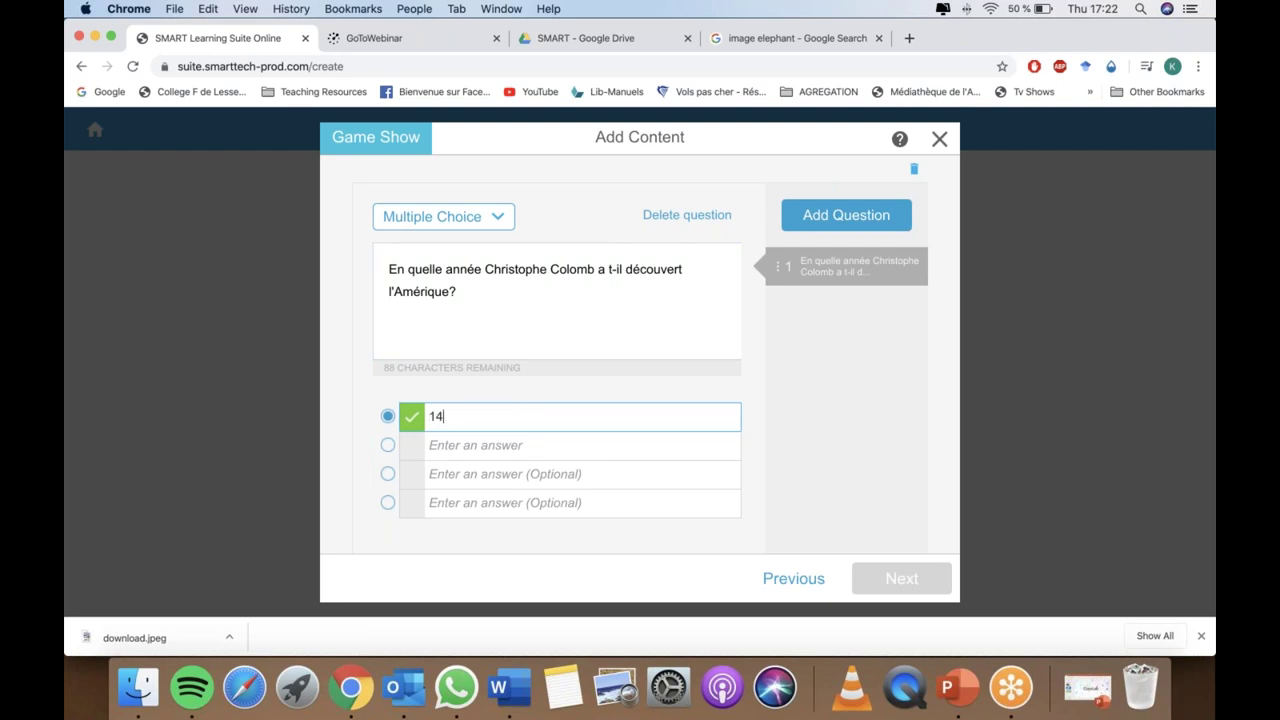
pyautogui.click(491, 445)
pyautogui.write('1492')
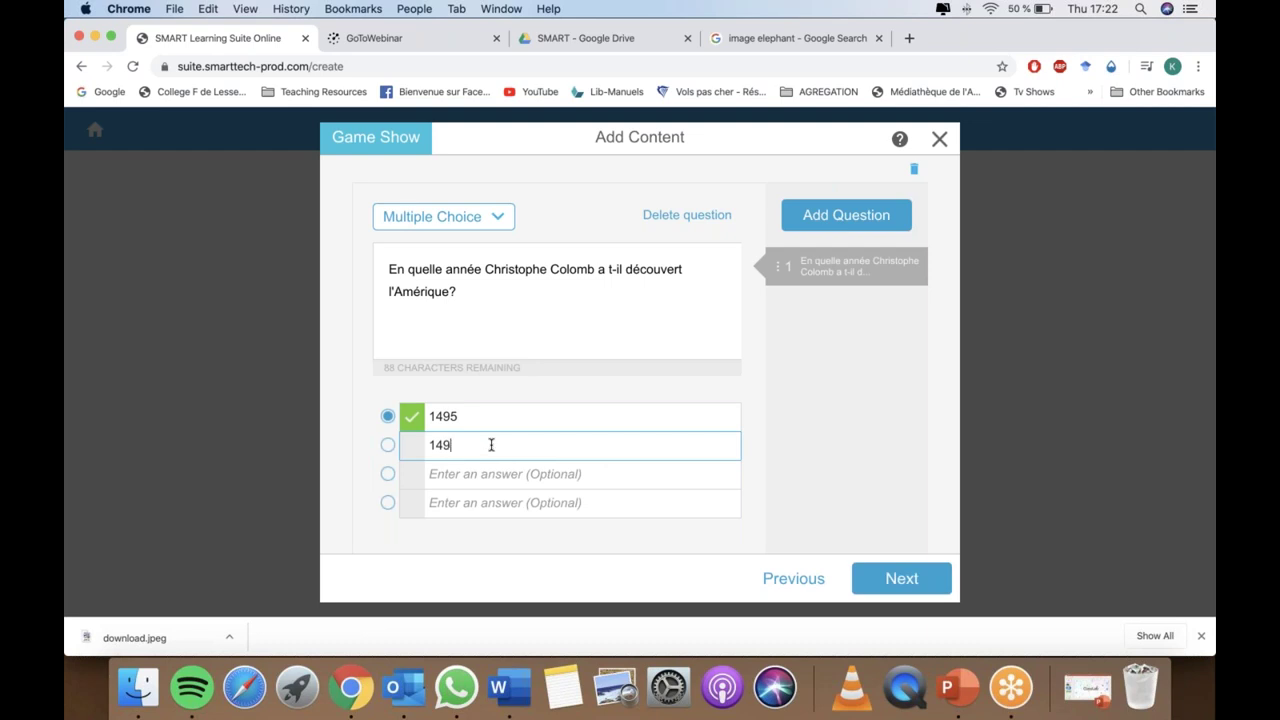
pyautogui.click(476, 476)
pyautogui.write('1155')
pyautogui.click(473, 498)
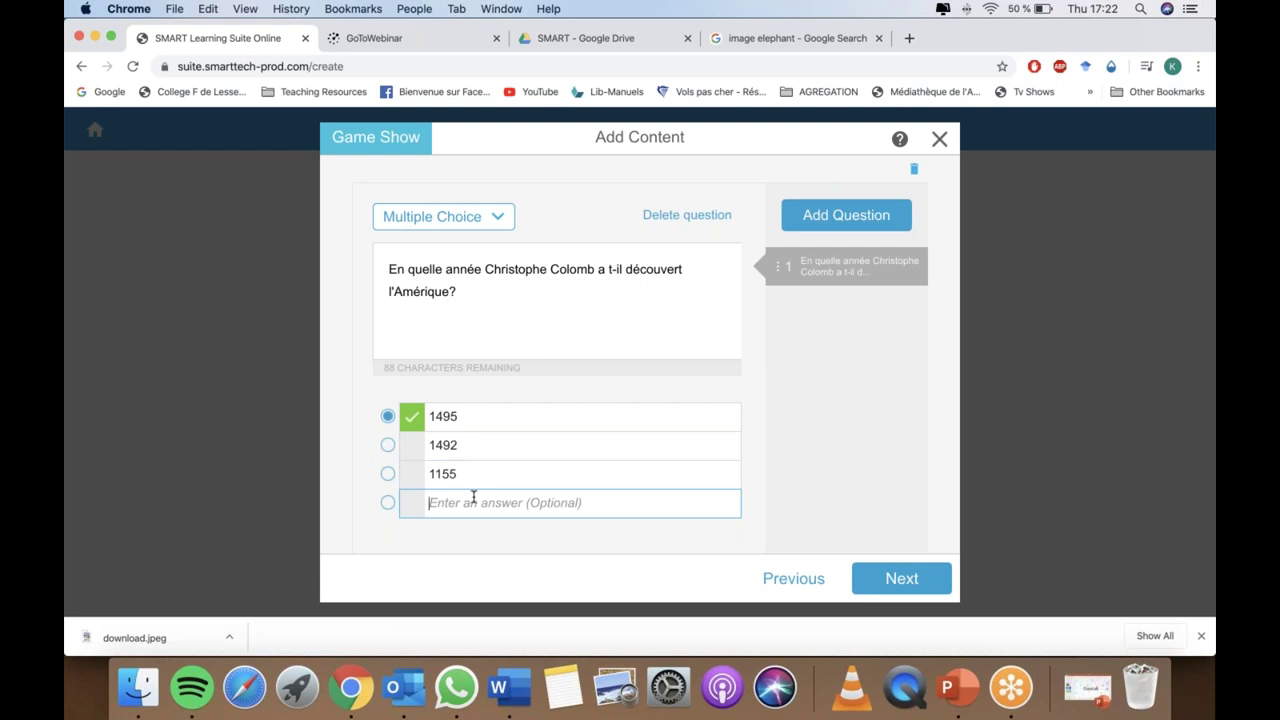
pyautogui.write('- 5')
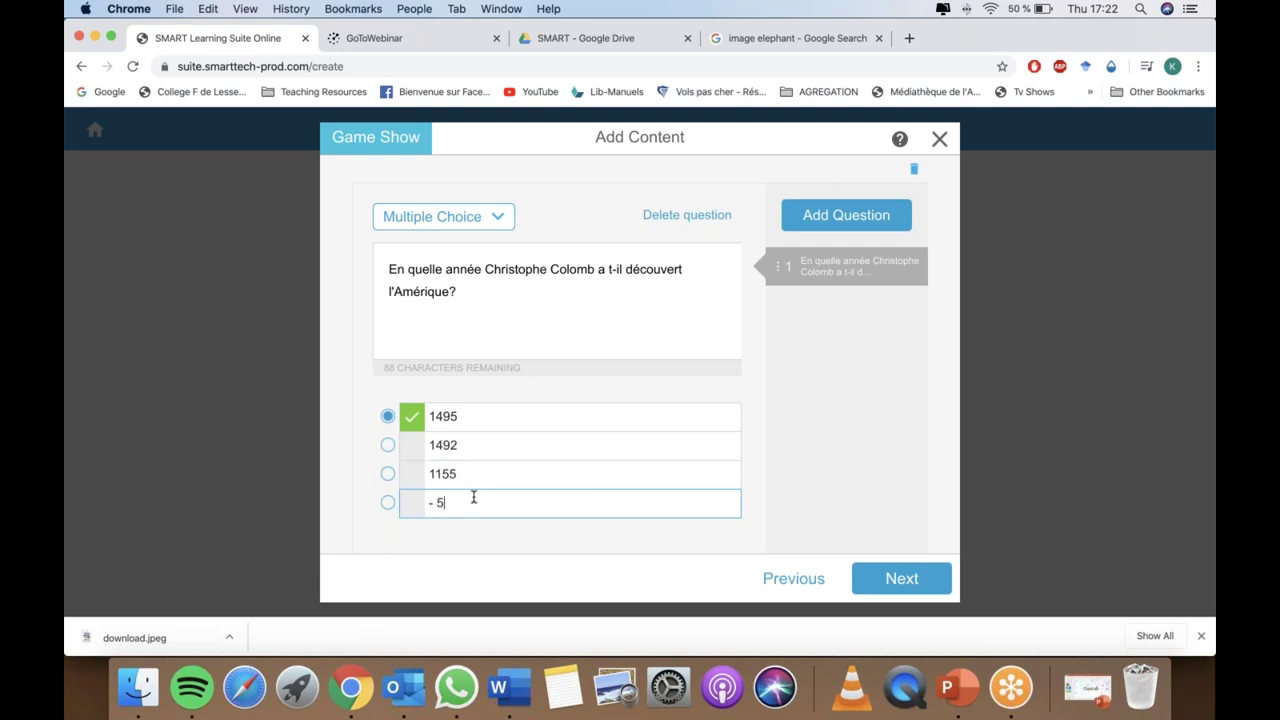
pyautogui.write('2 avant jc')
pyautogui.press('BackSpace')
pyautogui.press('BackSpace')
pyautogui.write('JC')
pyautogui.click(389, 447)
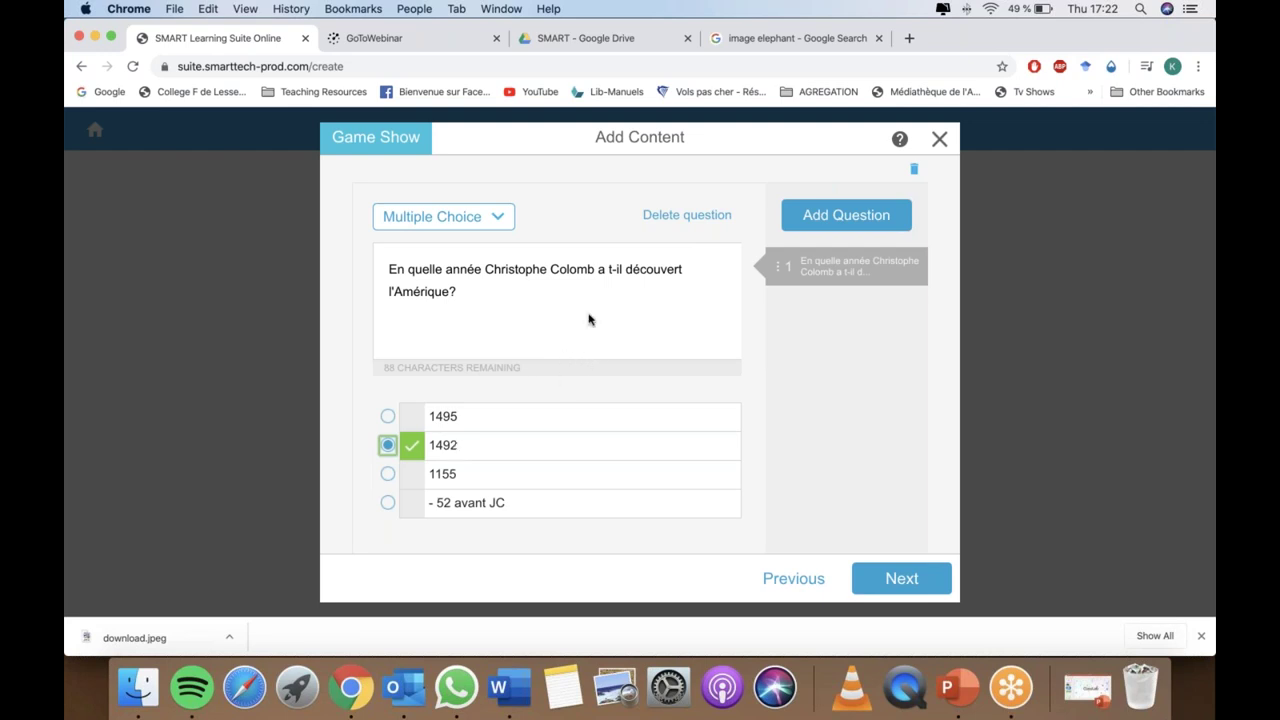
# - Add a long series of blank questions after the first one and look through the question list
pyautogui.click(828, 227)
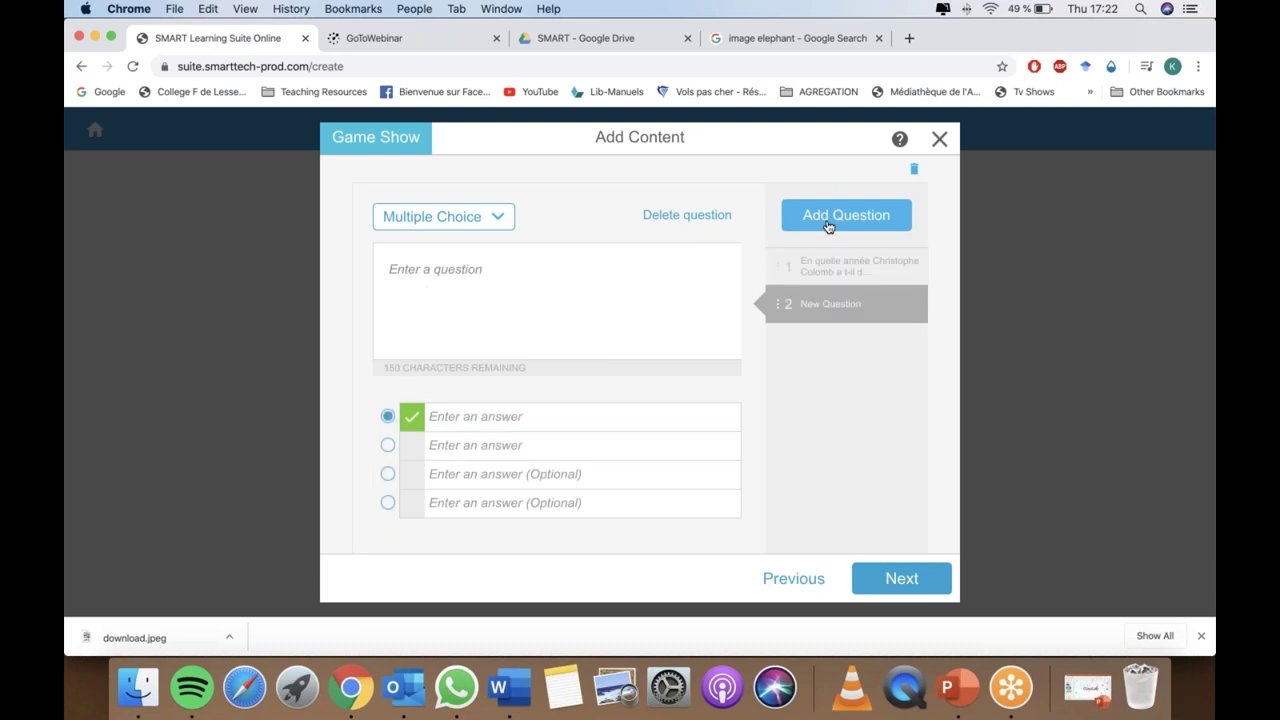
pyautogui.click(828, 227)
pyautogui.click(828, 227)
pyautogui.click(828, 227)
pyautogui.click(828, 227)
pyautogui.click(828, 227)
pyautogui.click(828, 227)
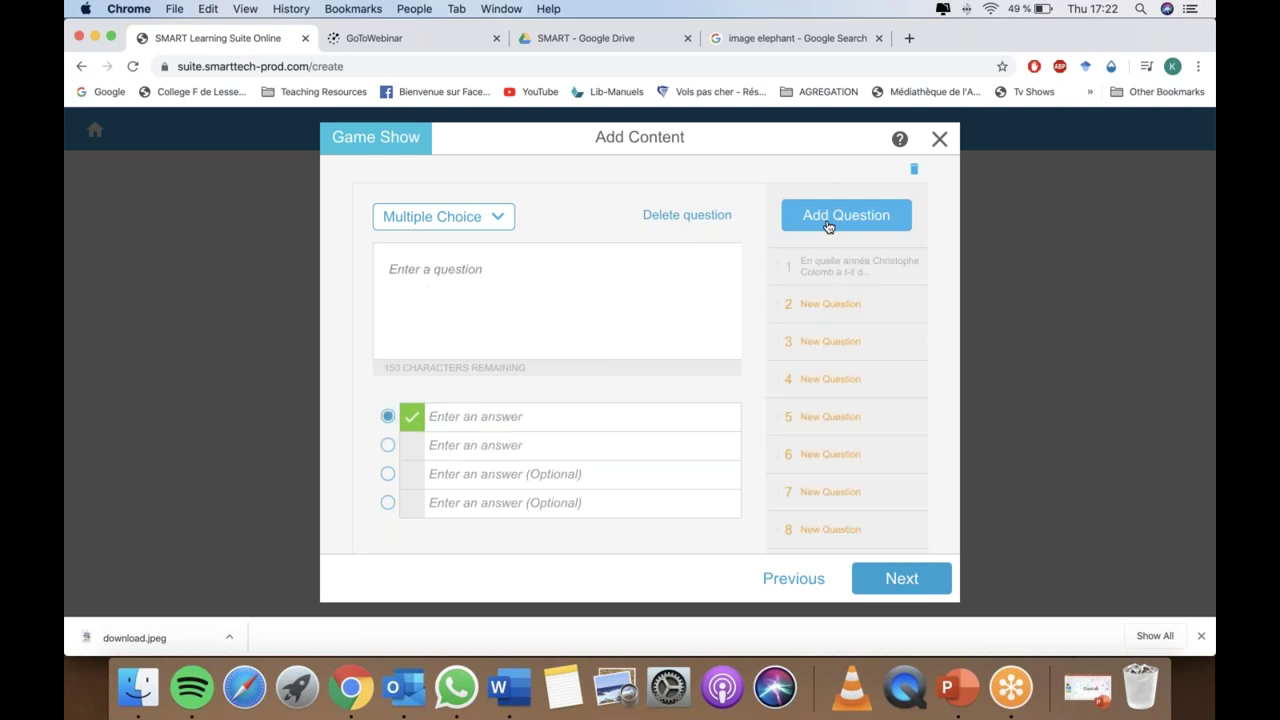
pyautogui.scroll(-5, 846, 423)
pyautogui.scroll(5, 846, 425)
pyautogui.scroll(-5, 846, 428)
pyautogui.scroll(3, 846, 428)
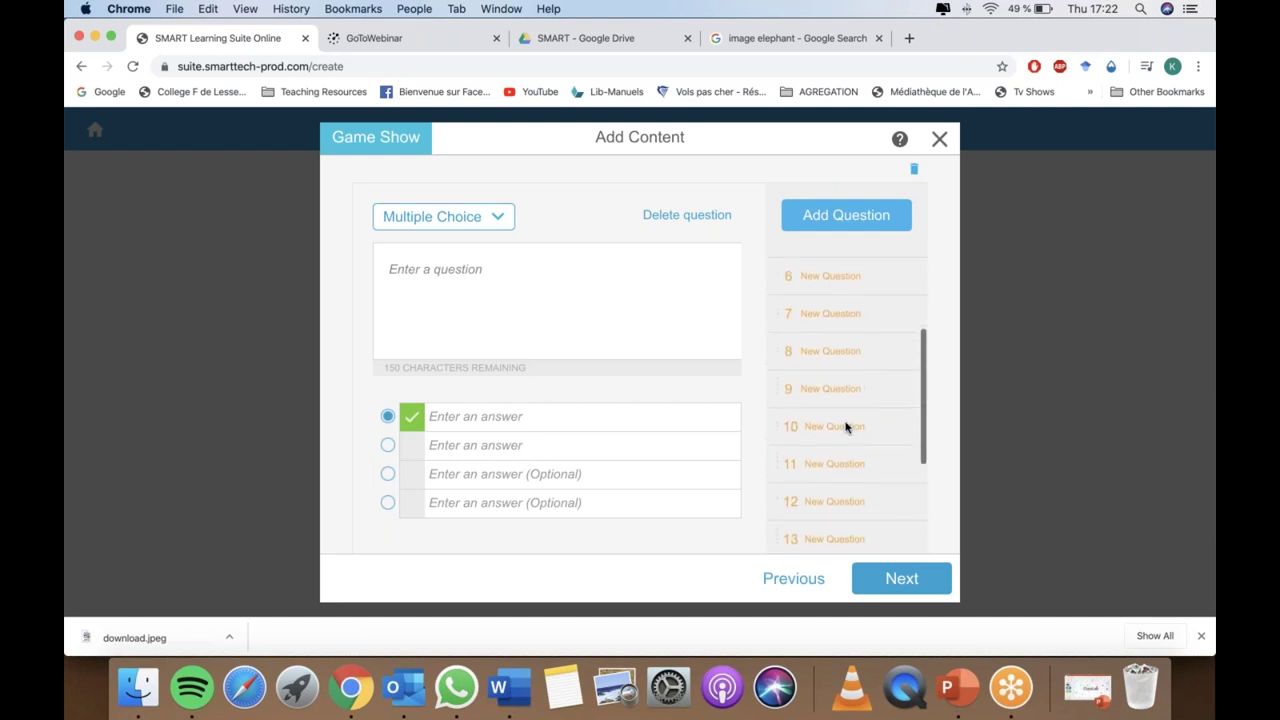
pyautogui.scroll(-3, 843, 400)
pyautogui.scroll(6, 840, 365)
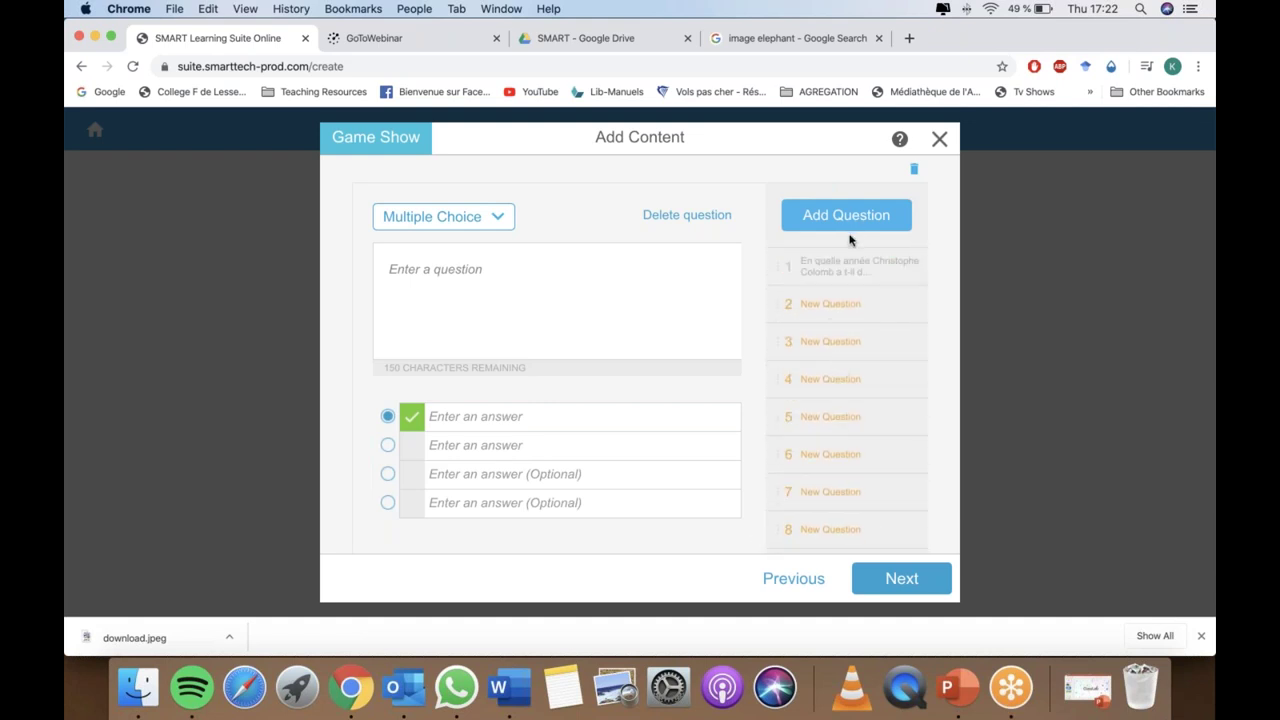
# - Change the type of the second question to True or False
pyautogui.click(815, 311)
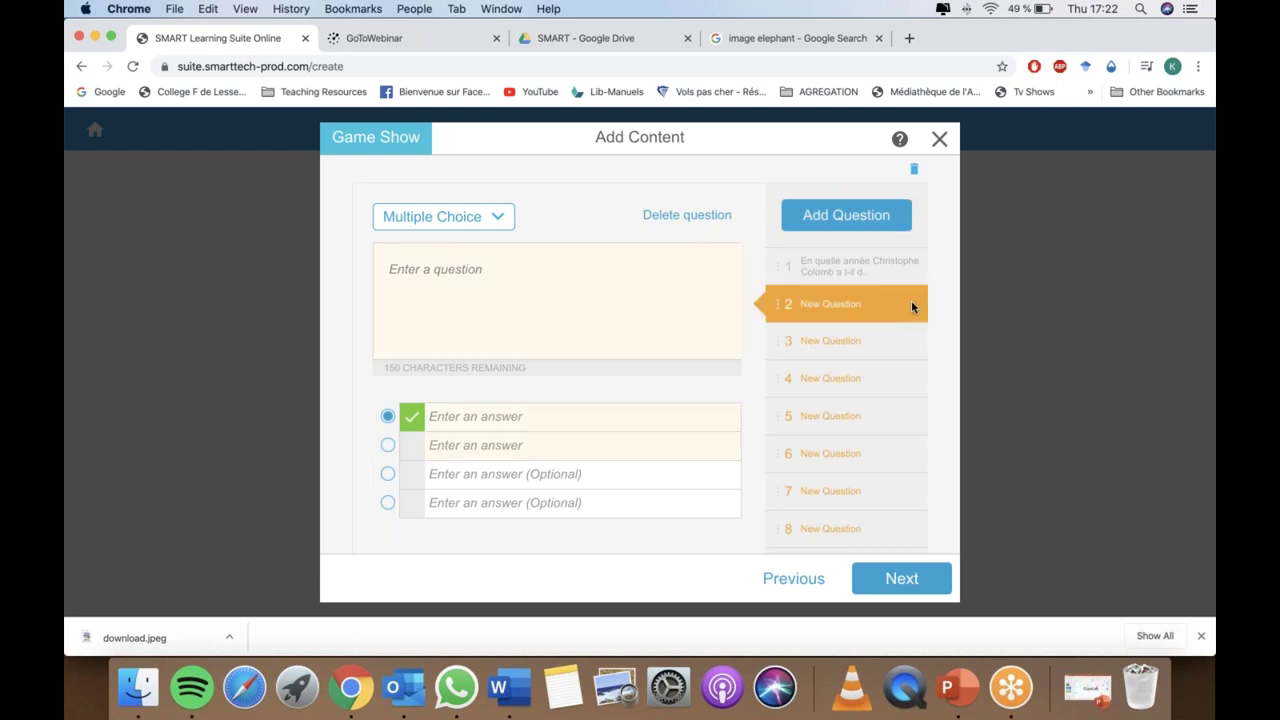
pyautogui.scroll(-5, 831, 409)
pyautogui.scroll(5, 831, 409)
pyautogui.click(494, 296)
pyautogui.click(503, 229)
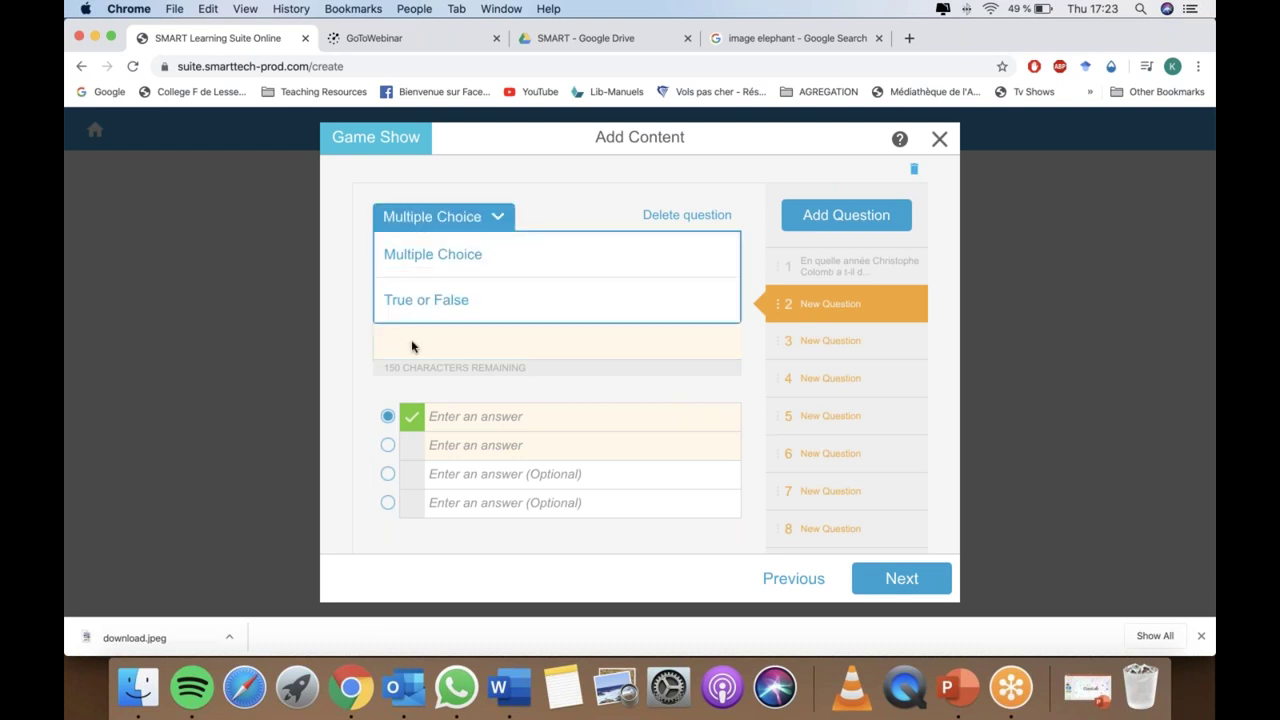
pyautogui.click(414, 319)
# - Enter "La Révolution française a eu lieu en 1789." as the second question, with True as the correct answer
pyautogui.click(469, 283)
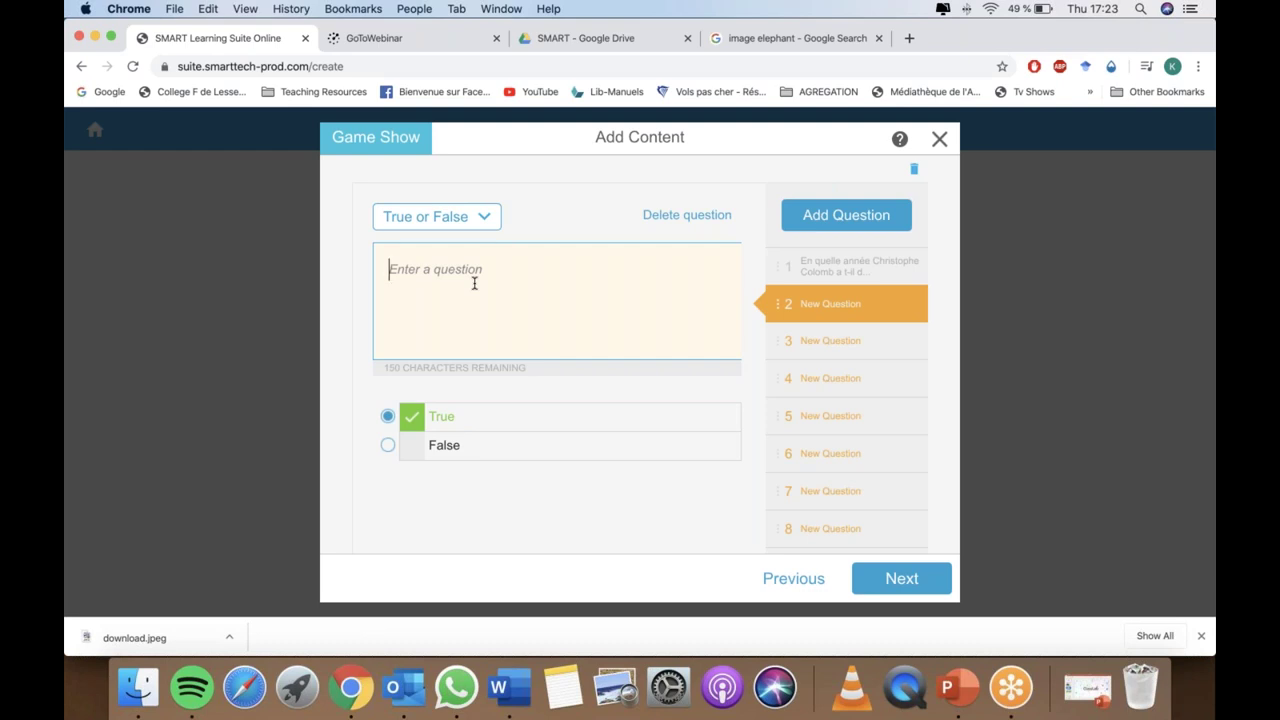
pyautogui.write('L')
pyautogui.press('BackSpace')
pyautogui.write('La P')
pyautogui.press('BackSpace')
pyautogui.press('BackSpace')
pyautogui.press('BackSpace')
pyautogui.press('BackSpace')
pyautogui.write('La Révolution française a eu lieu en 1789.')
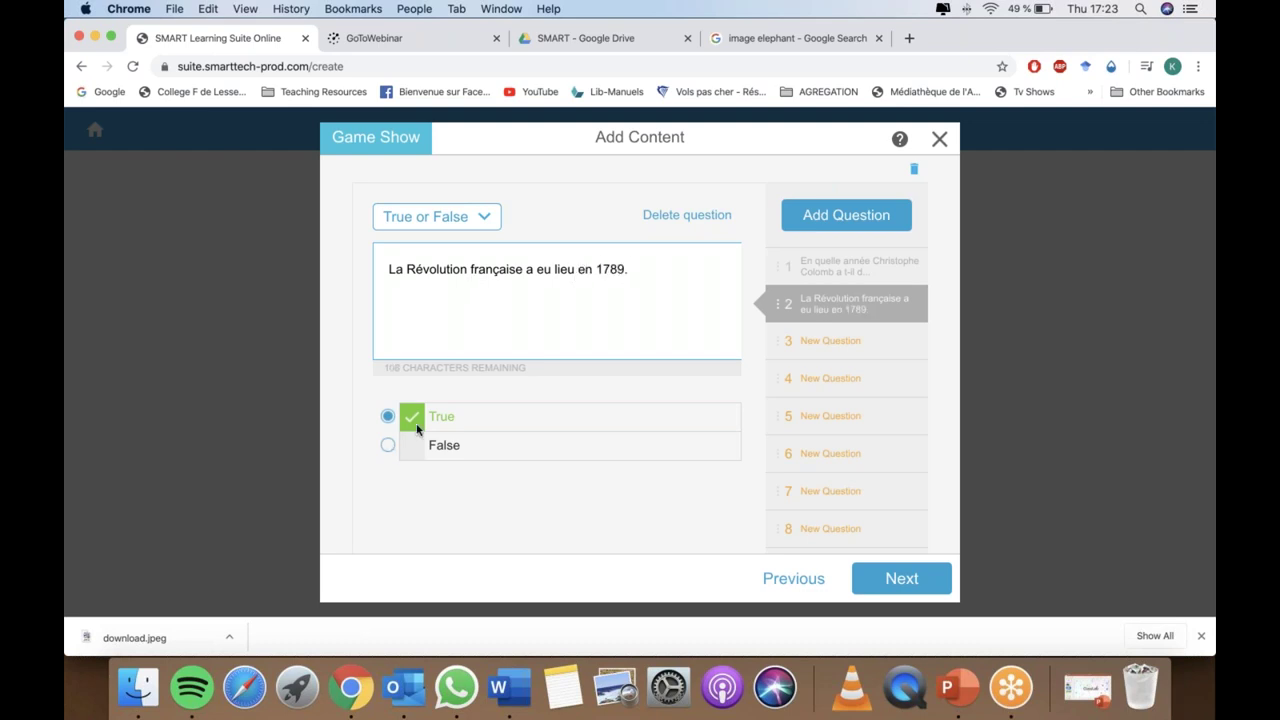
pyautogui.click(387, 417)
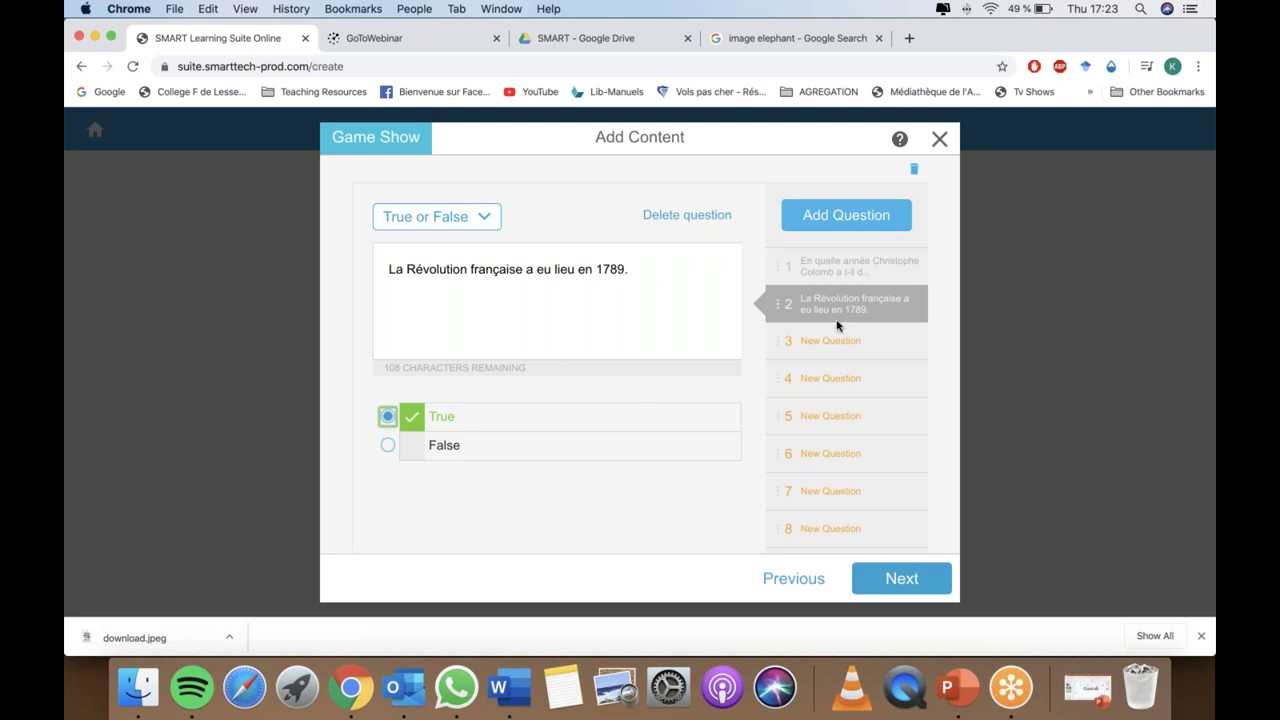
# - Delete all blank questions from the third one on, keeping only the two completed questions
pyautogui.scroll(-6, 861, 406)
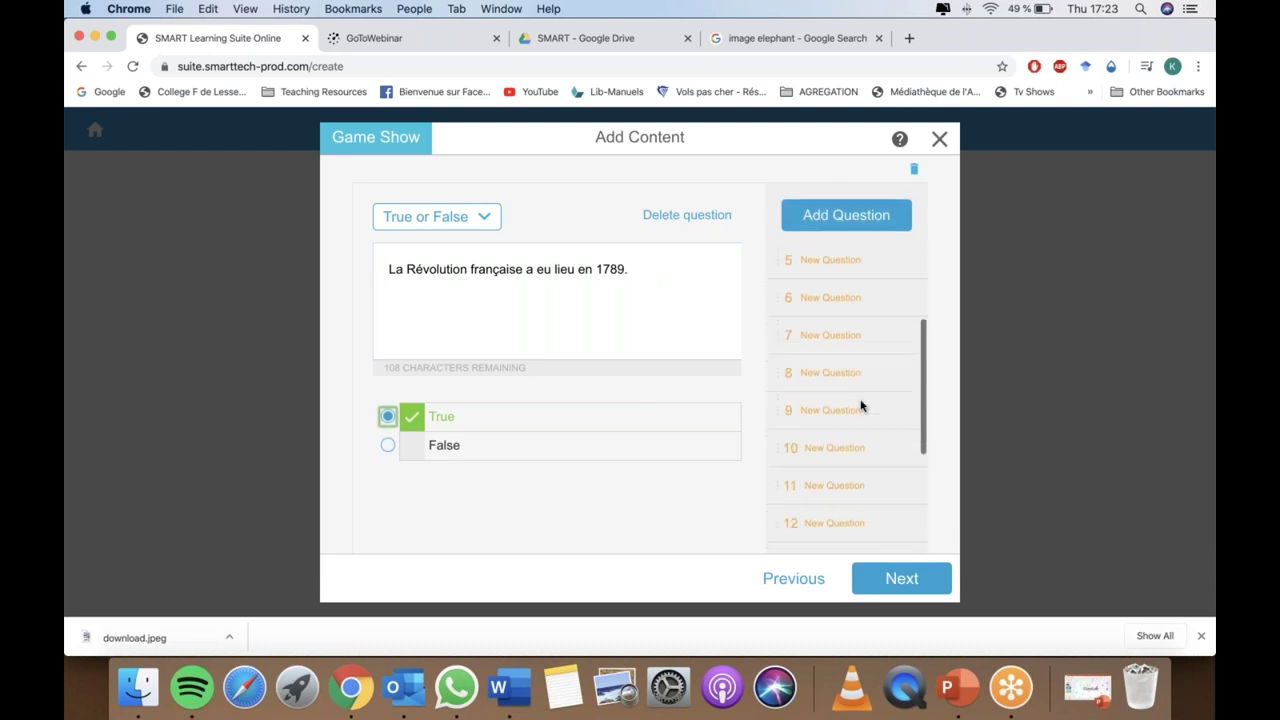
pyautogui.scroll(2, 855, 347)
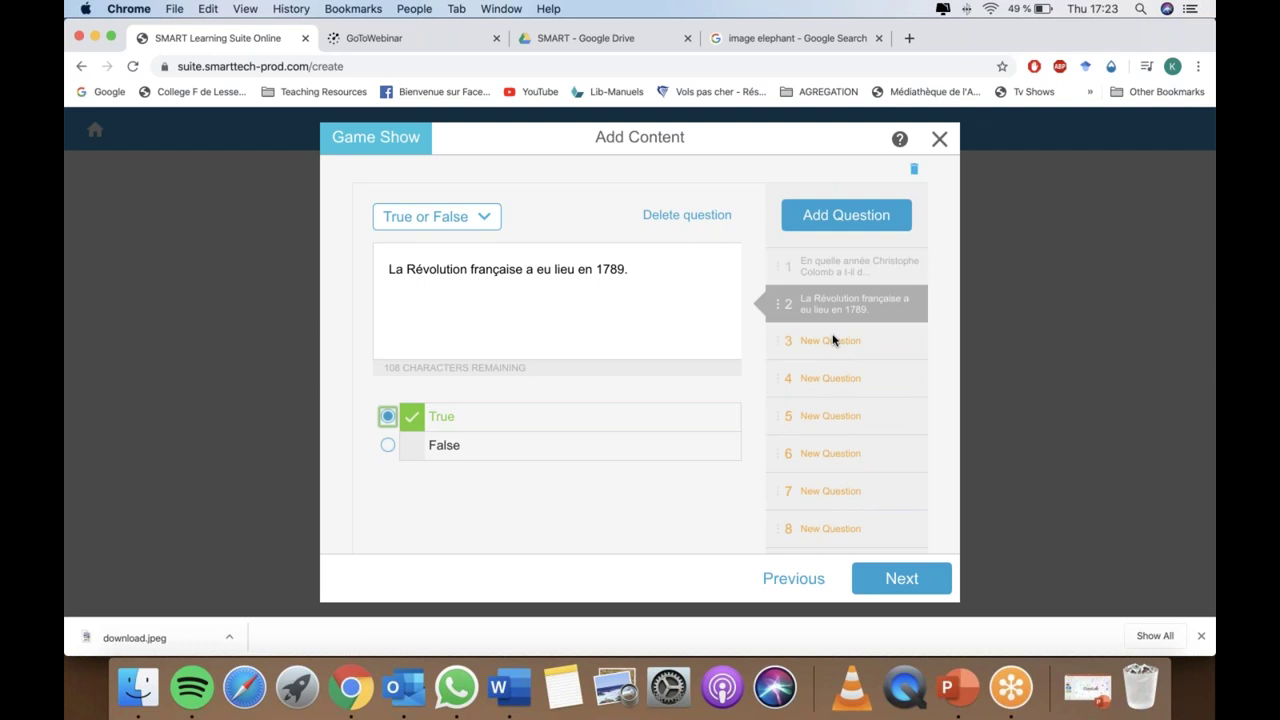
pyautogui.click(833, 335)
pyautogui.rightClick(833, 335)
pyautogui.click(818, 340)
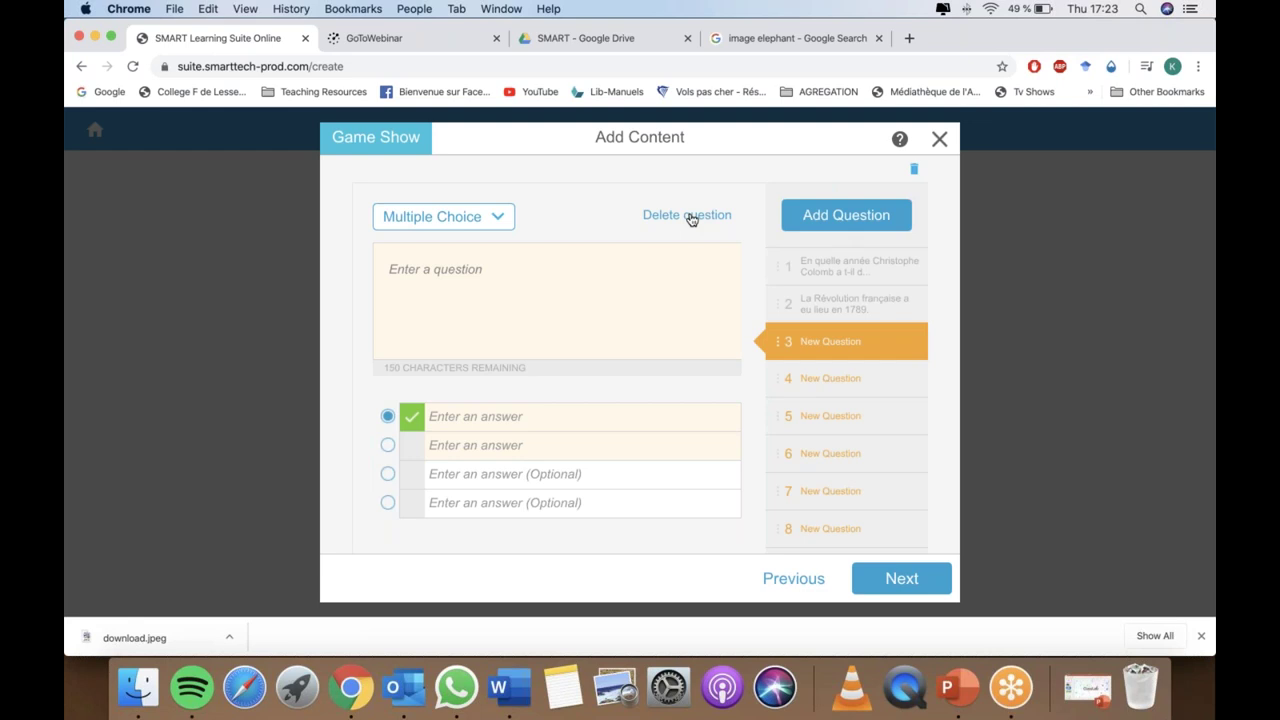
pyautogui.click(829, 405)
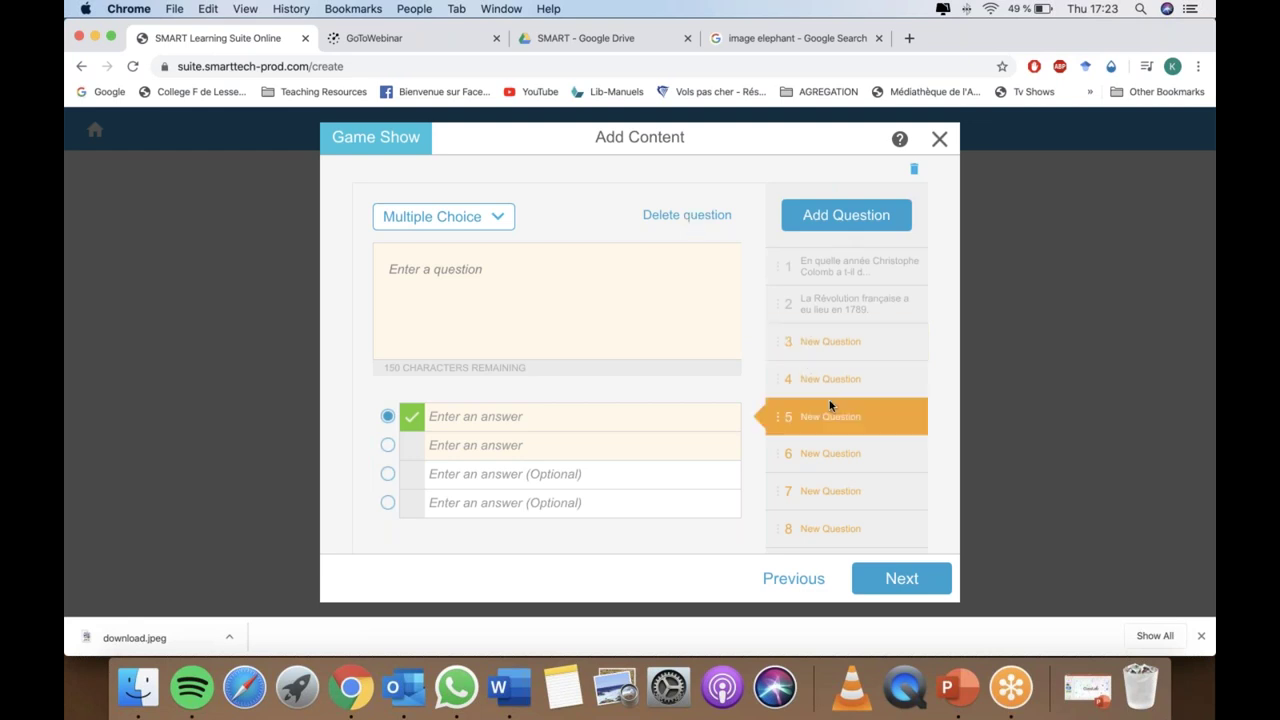
pyautogui.scroll(-3, 828, 398)
pyautogui.click(679, 217)
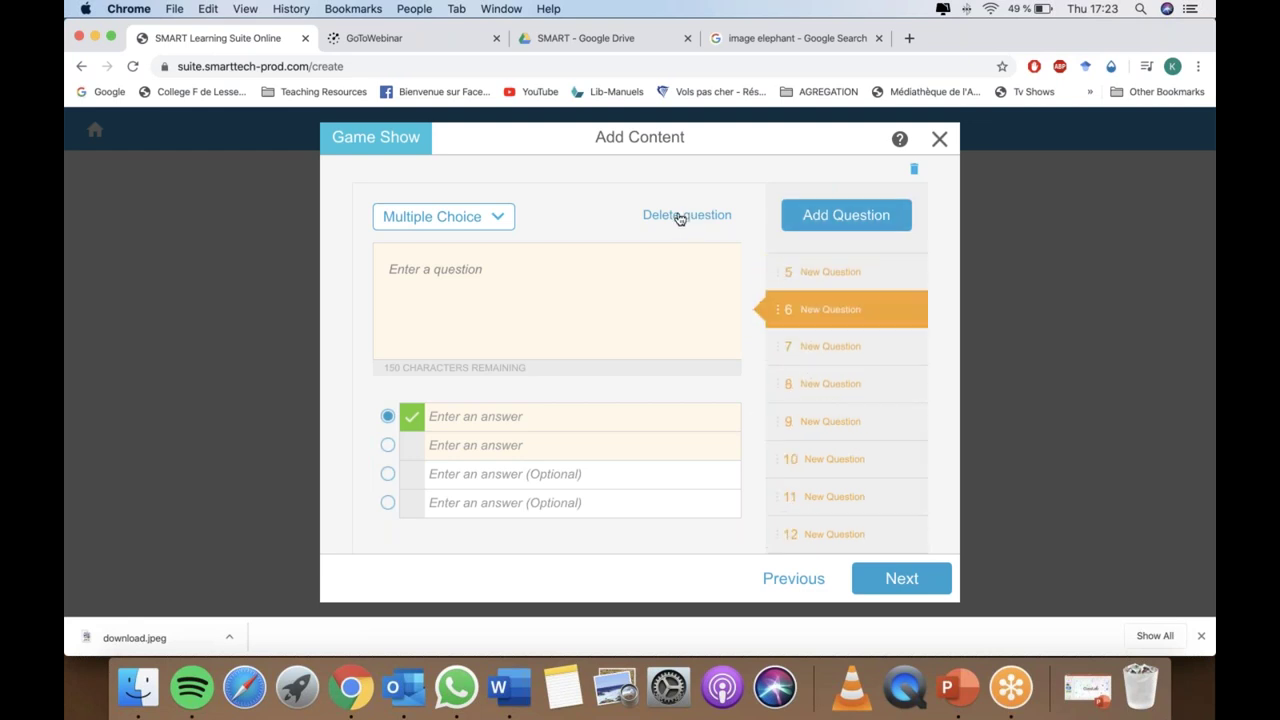
pyautogui.click(678, 216)
pyautogui.click(677, 214)
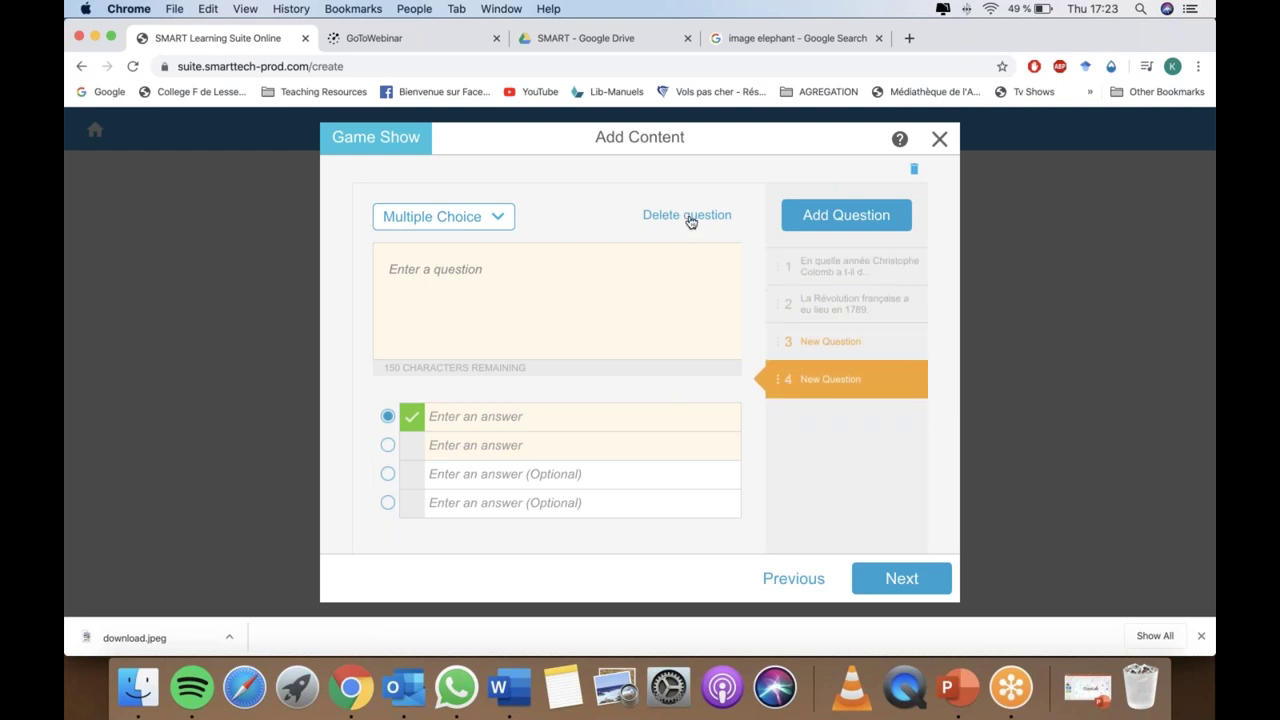
pyautogui.click(690, 219)
pyautogui.click(690, 219)
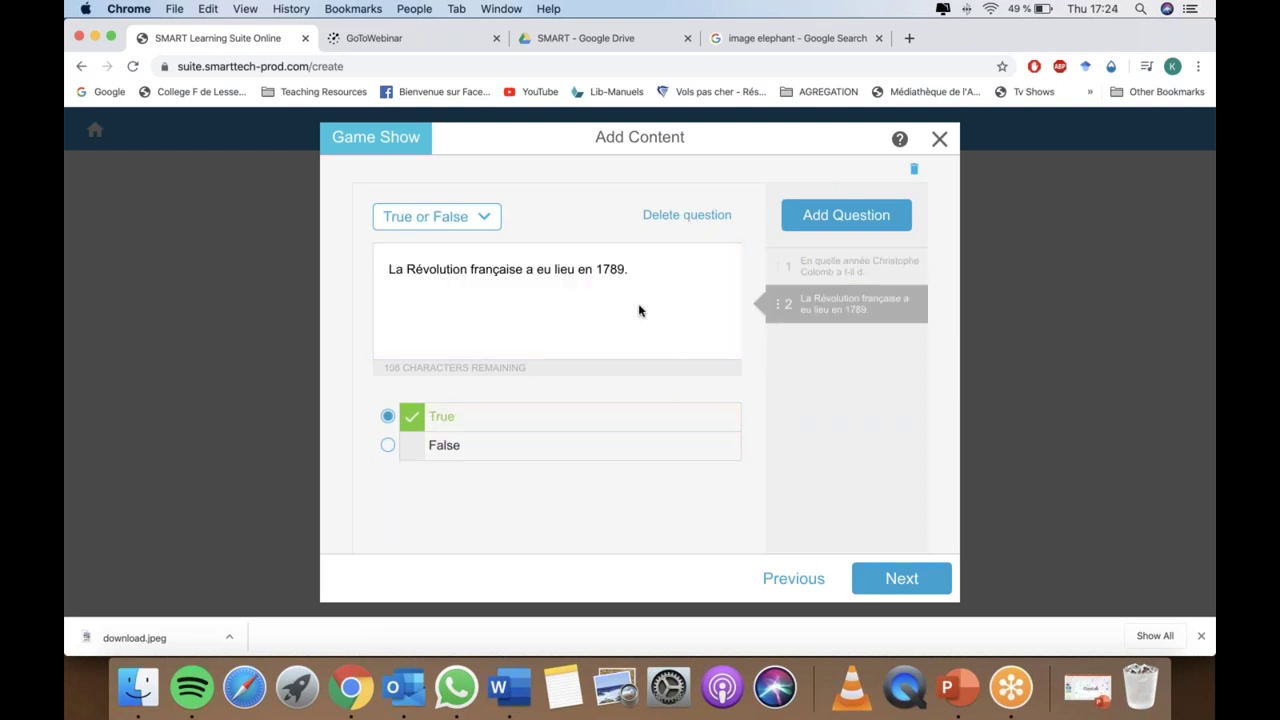
# - Review the quiz content, finish creating the activity and title the lesson "Histoire (dates)"
pyautogui.click(905, 592)
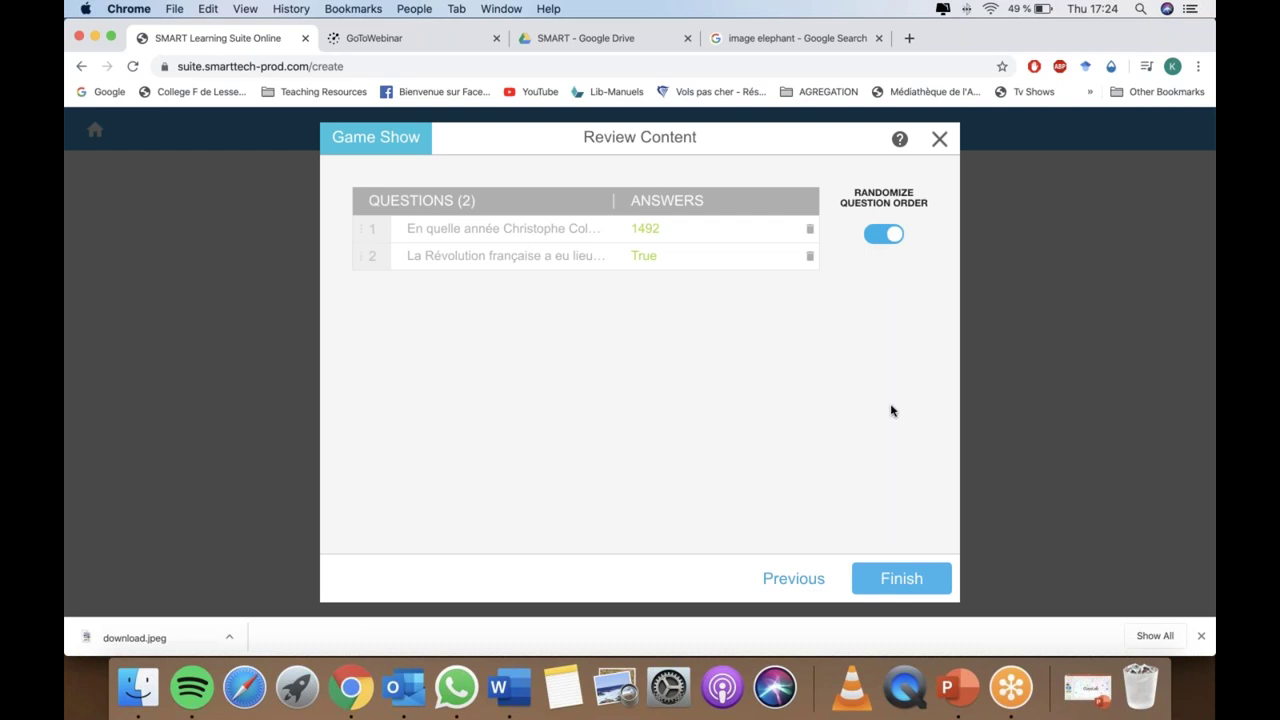
pyautogui.click(903, 580)
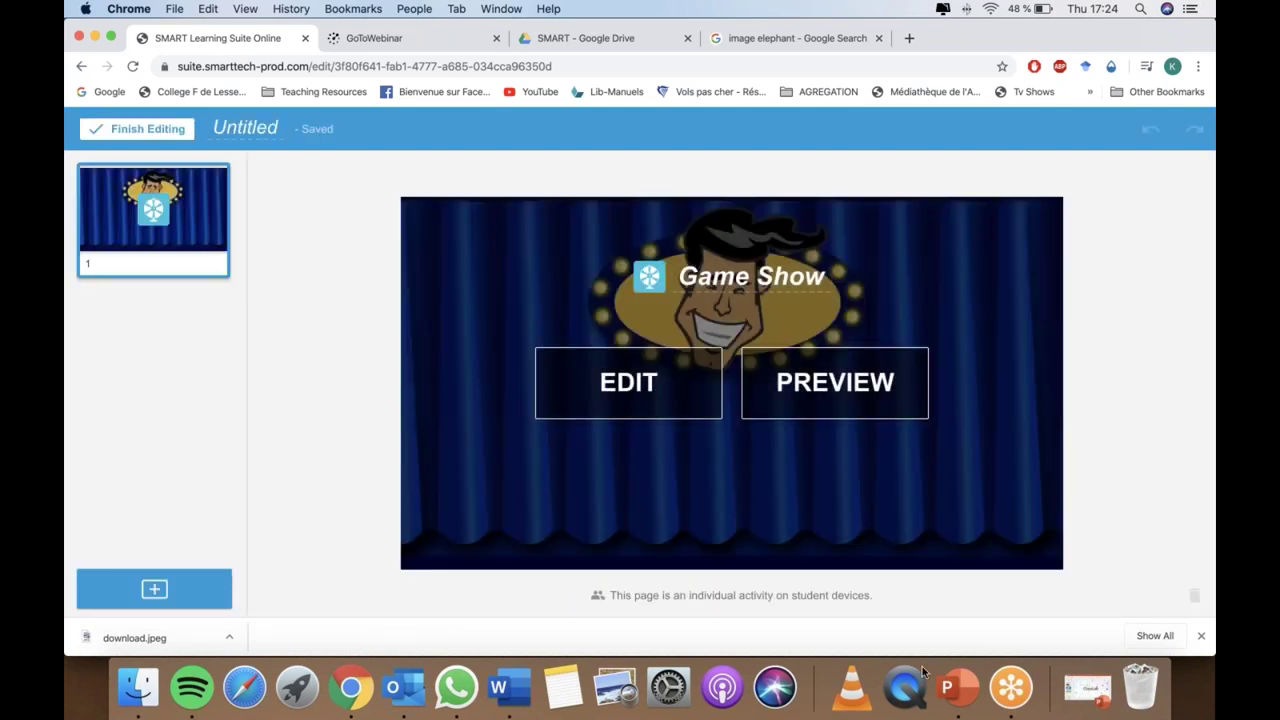
pyautogui.click(272, 130)
pyautogui.write('Hisot')
pyautogui.press('BackSpace')
pyautogui.press('BackSpace')
pyautogui.write('toire')
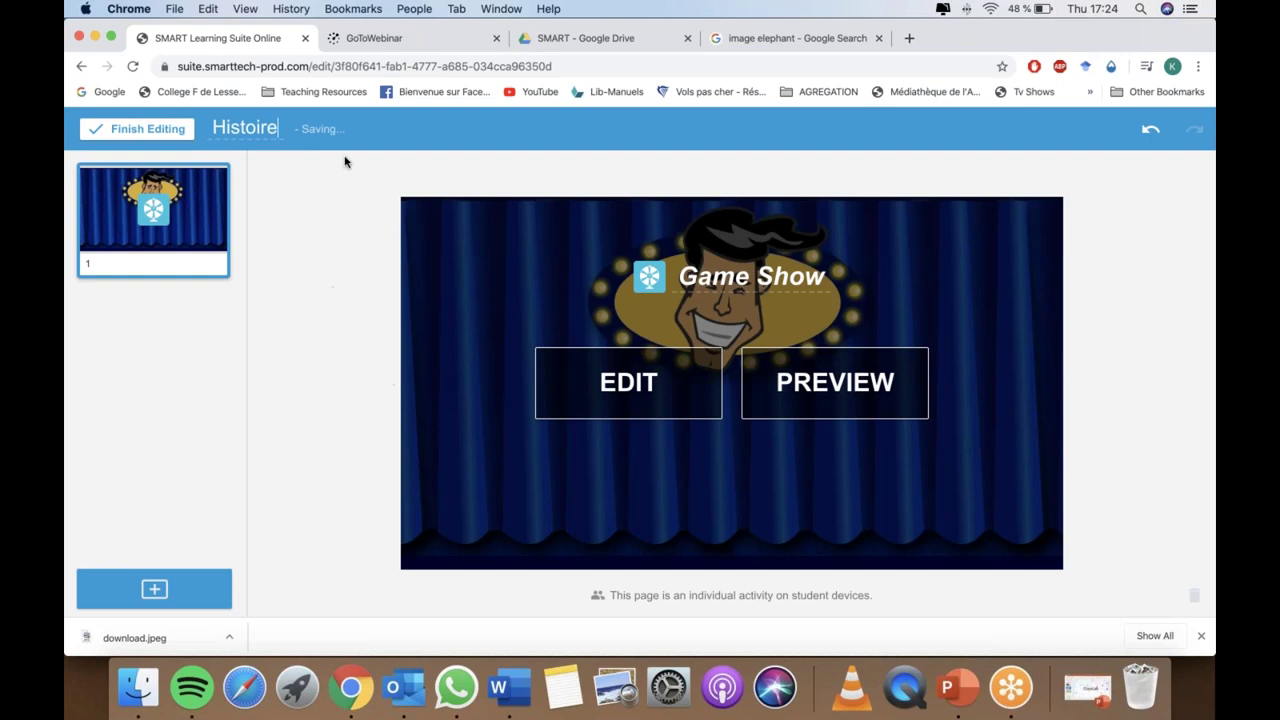
pyautogui.write(' (dates)')
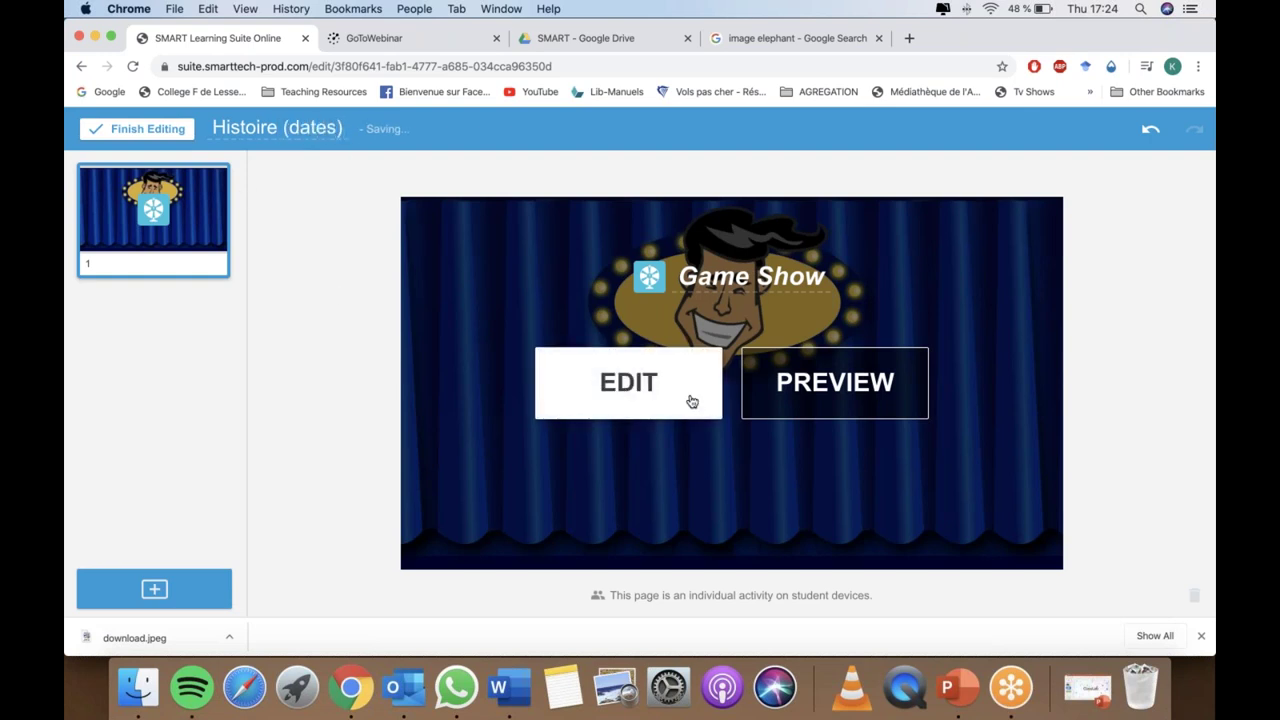
# - Preview the Game Show activity, spin the wheel until a question comes up, and answer the French Revolution question with True
pyautogui.click(843, 418)
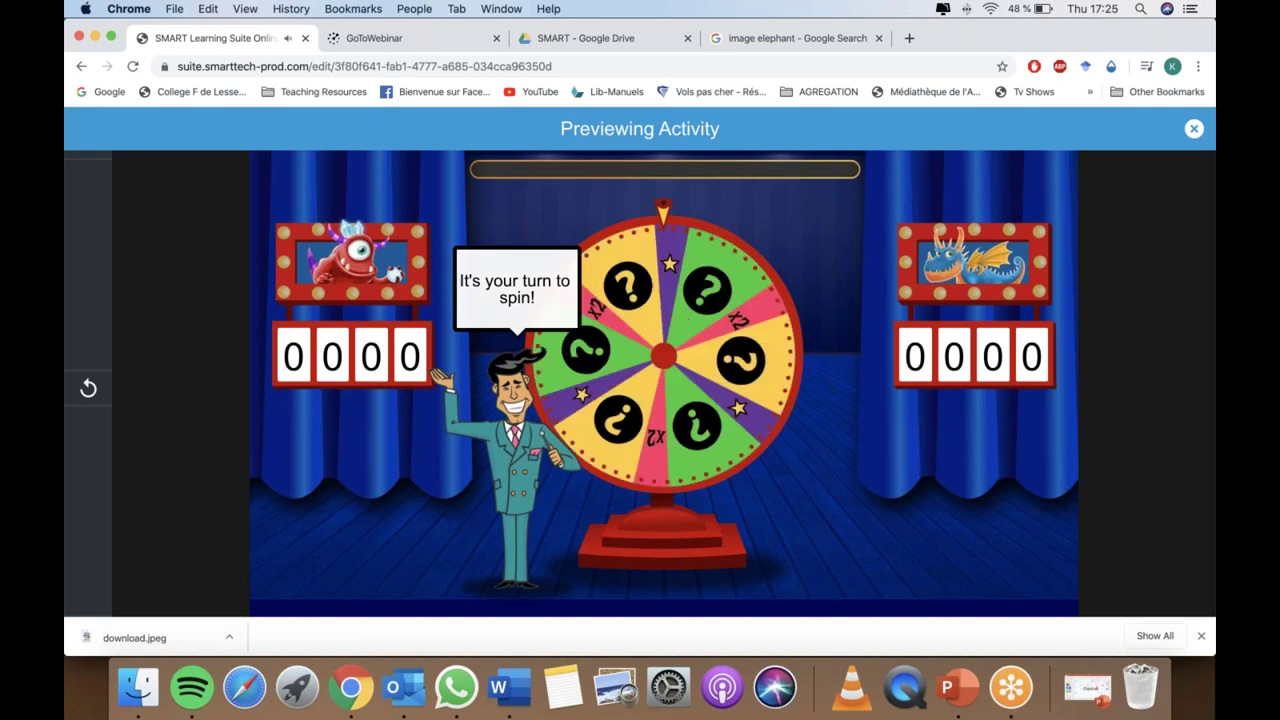
pyautogui.click(738, 343)
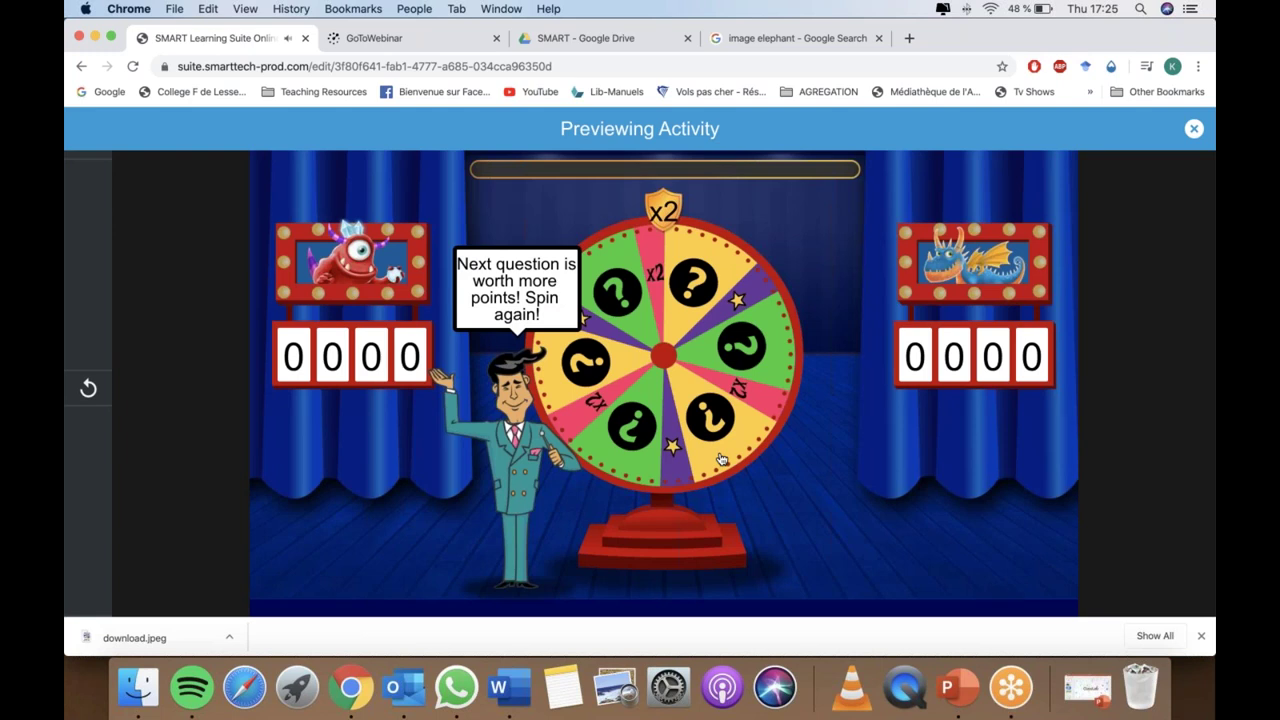
pyautogui.click(689, 399)
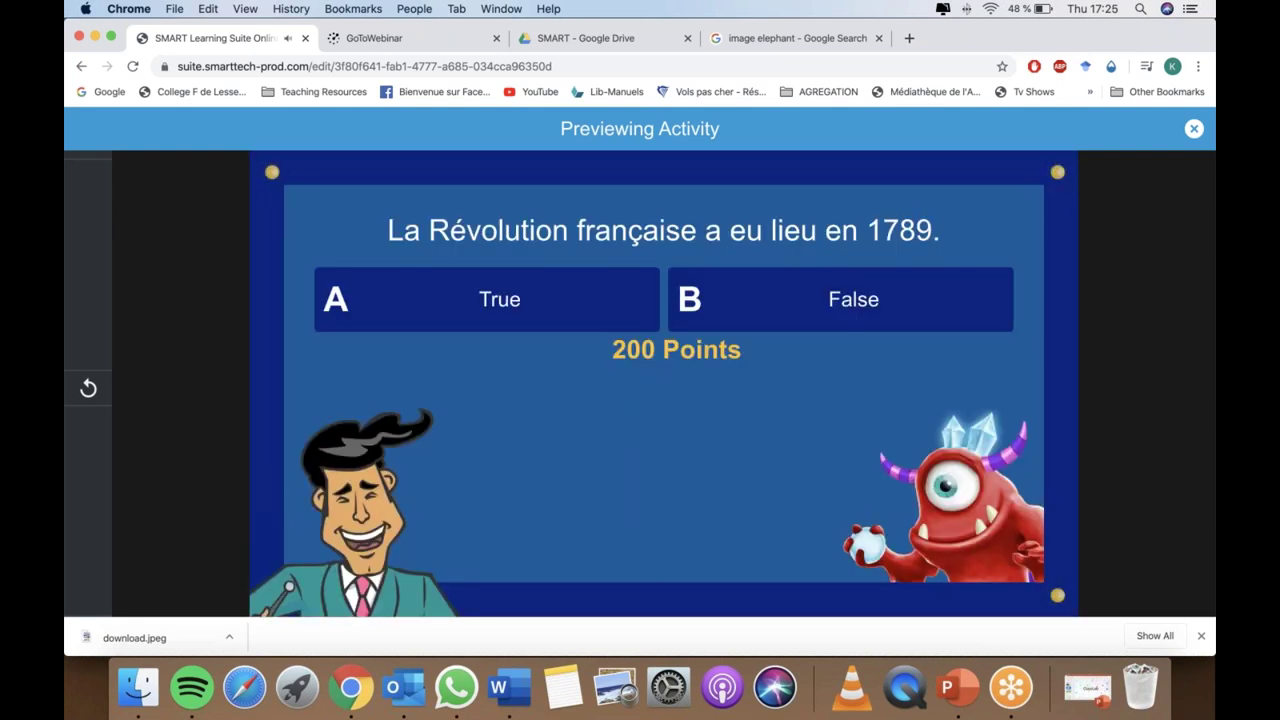
pyautogui.click(489, 322)
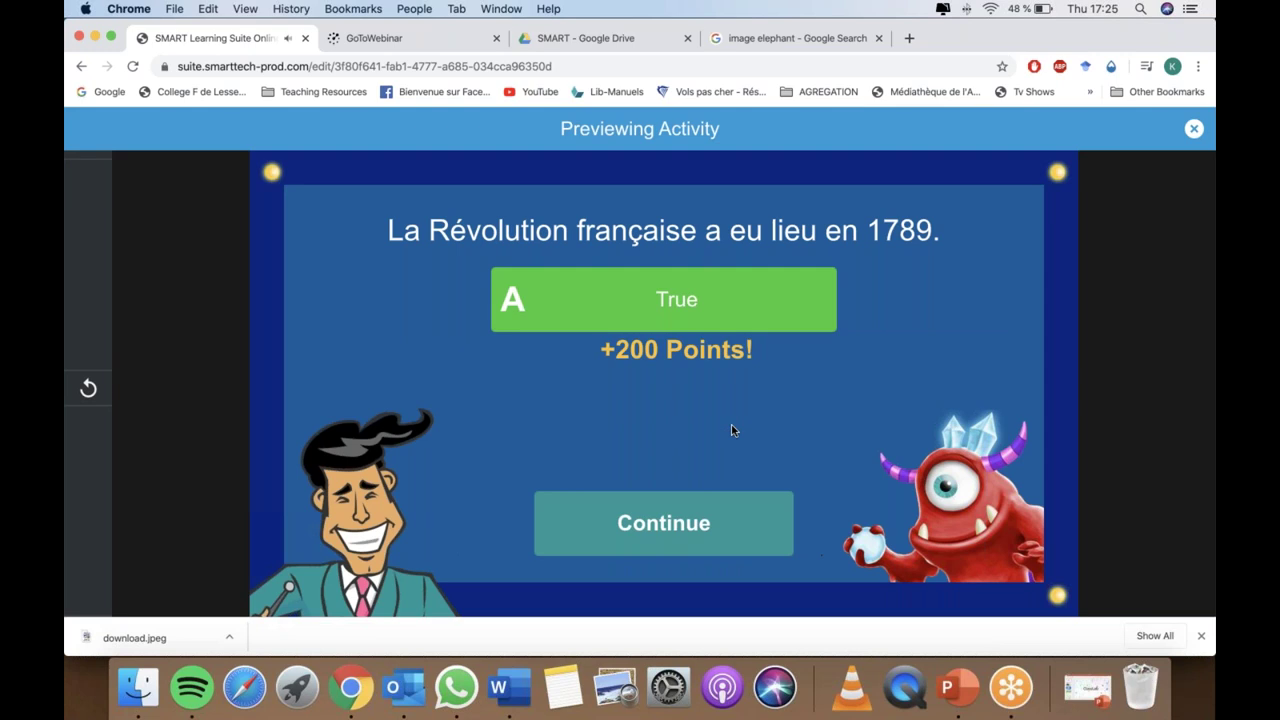
# - Continue the Game Show preview and spin the wheel for the other team until the Christopher Columbus question comes up
pyautogui.click(678, 494)
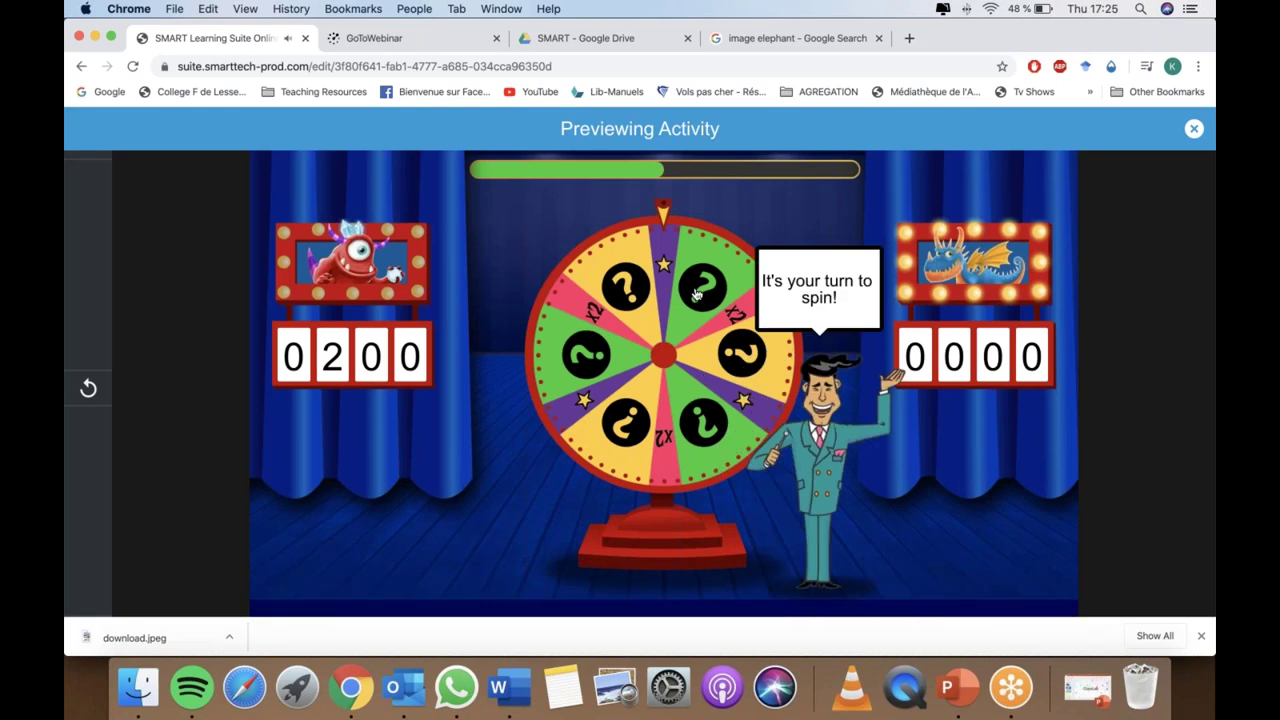
pyautogui.click(697, 291)
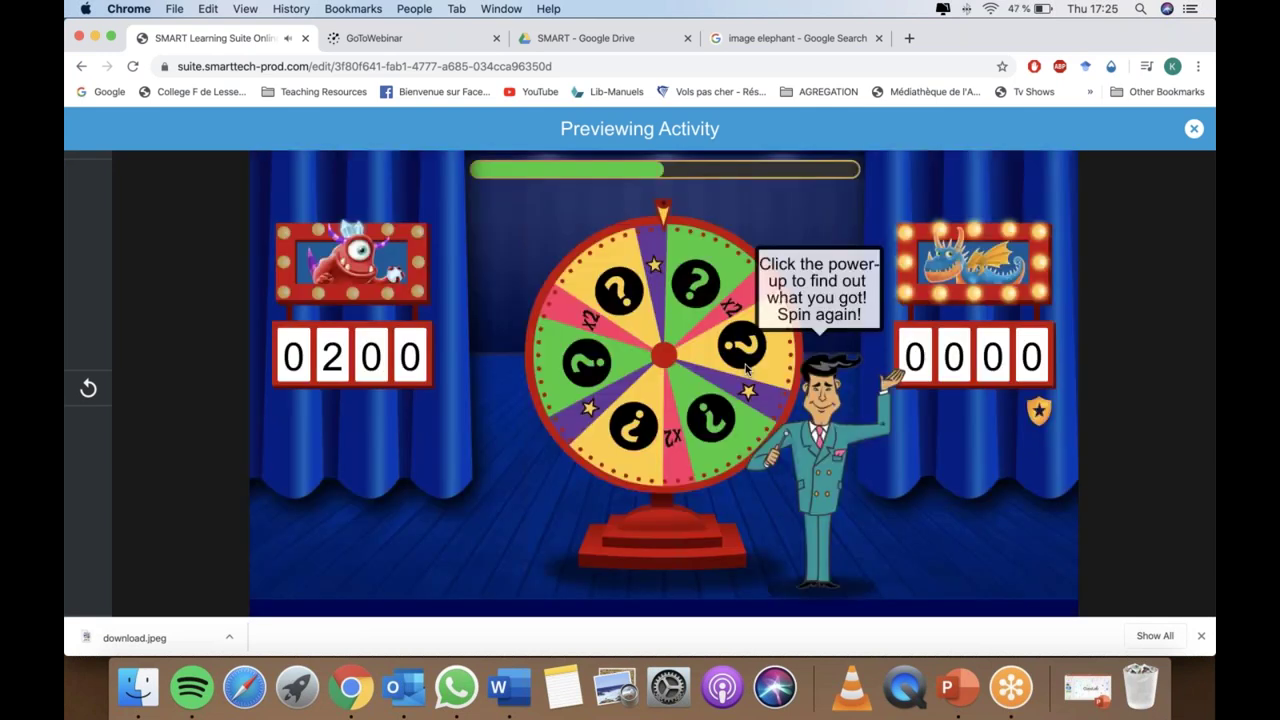
pyautogui.moveTo(745, 369); pyautogui.dragTo(756, 348)
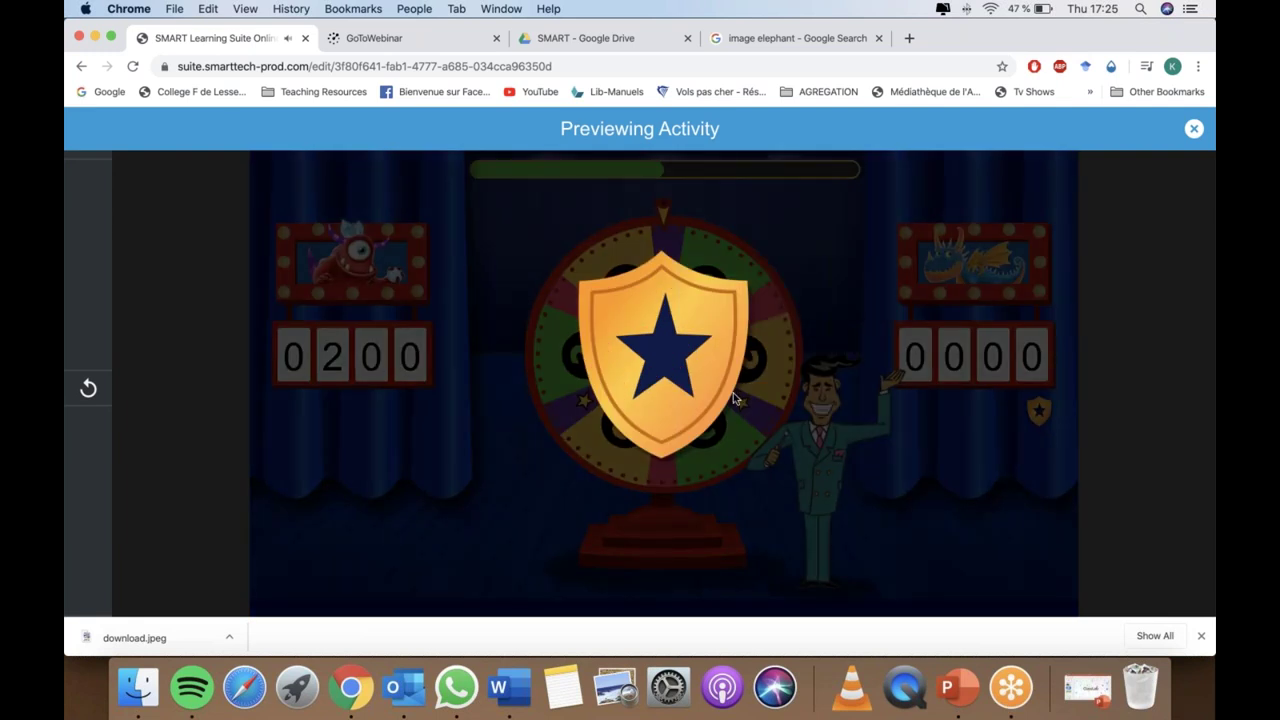
pyautogui.click(733, 398)
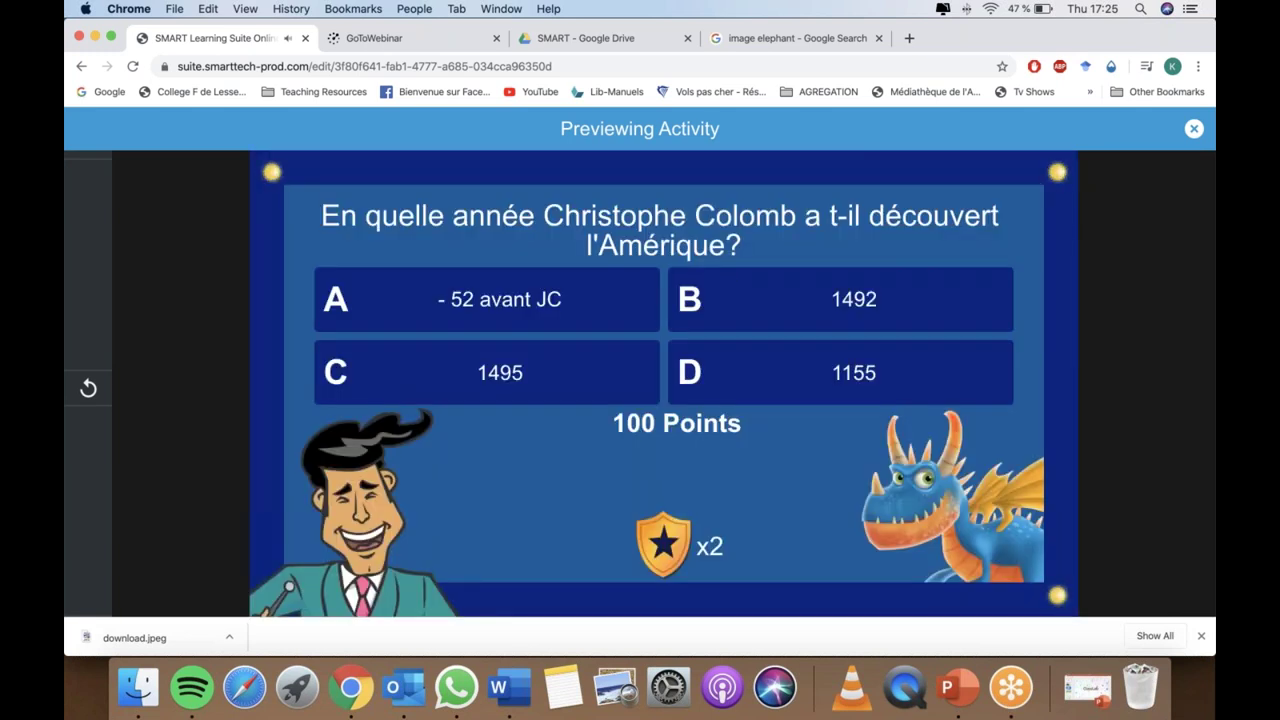
# - Play the Columbus question in the preview, answering 1155 for one team and 1492 for the other
pyautogui.click(652, 396)
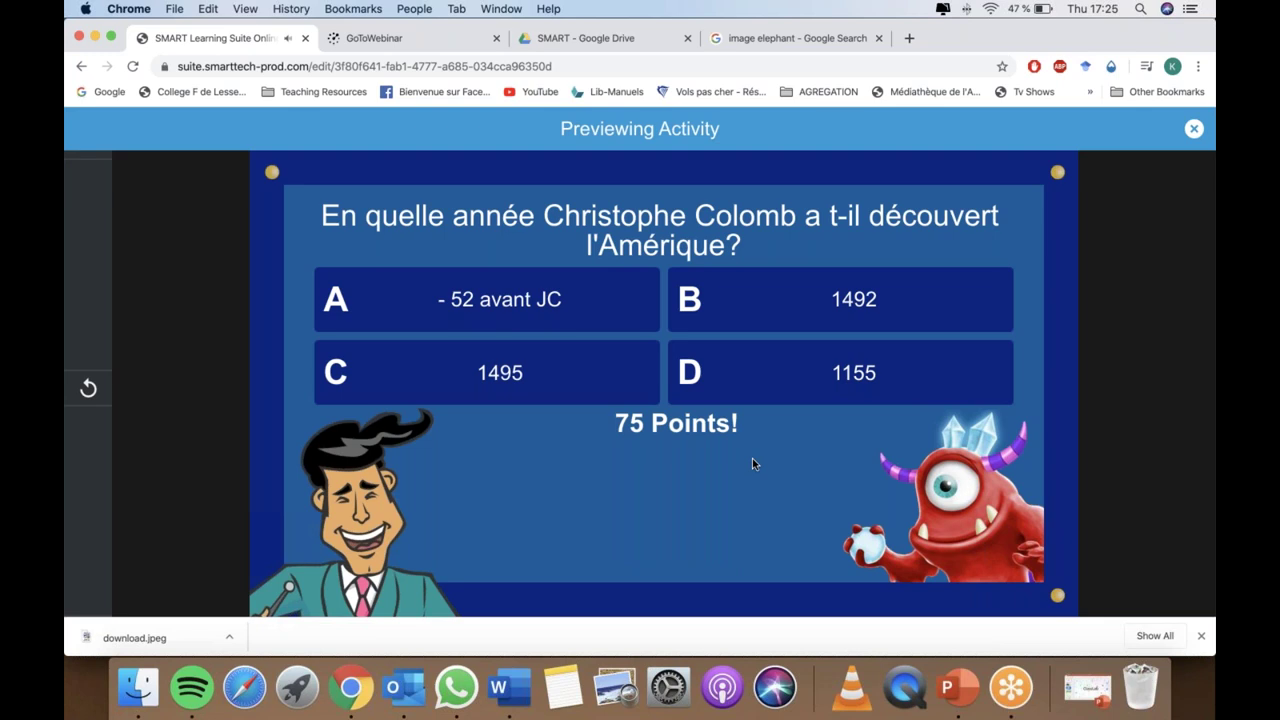
pyautogui.click(760, 385)
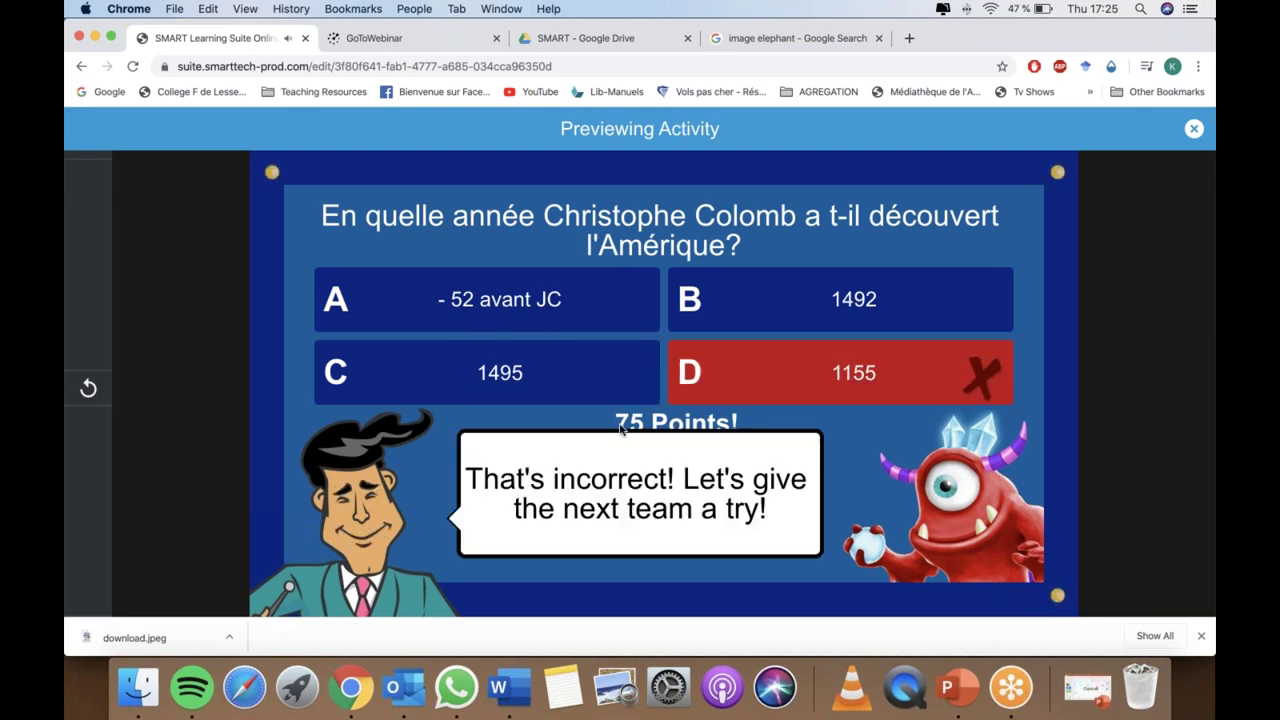
pyautogui.click(831, 298)
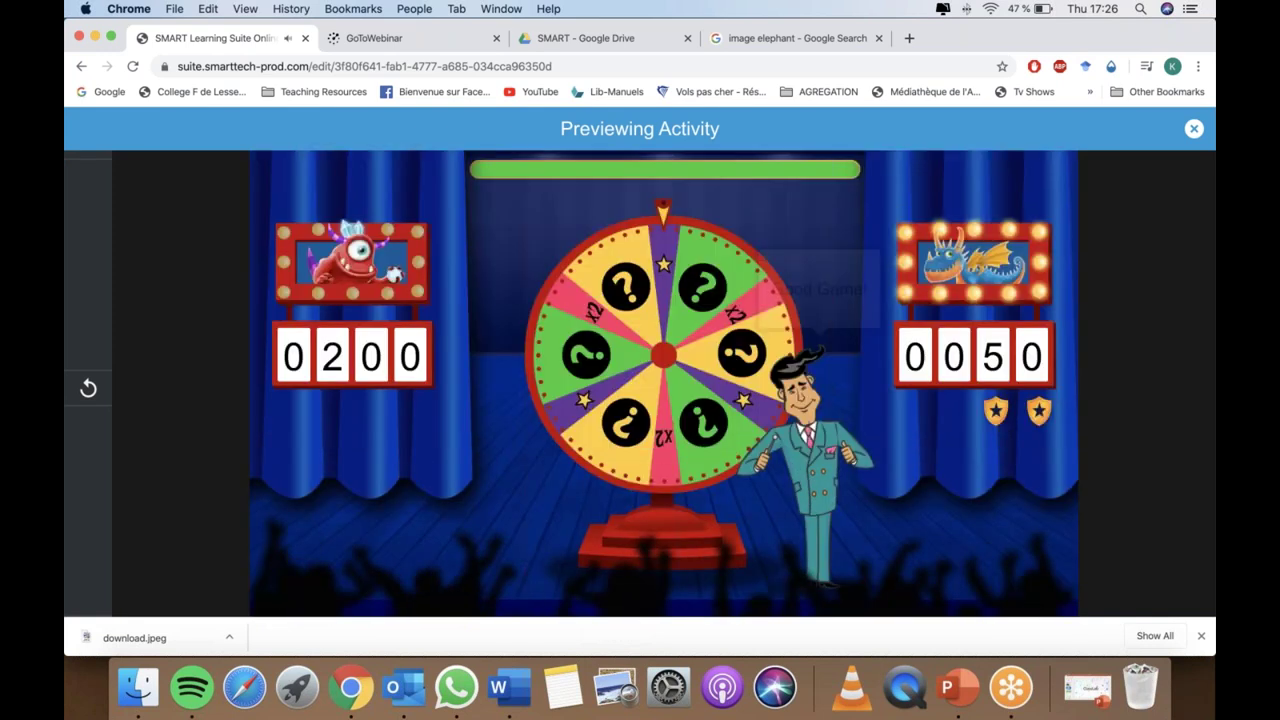
# - Close the preview, finish editing the lesson to return to the library, and switch to PowerPoint
pyautogui.click(1195, 130)
pyautogui.click(150, 128)
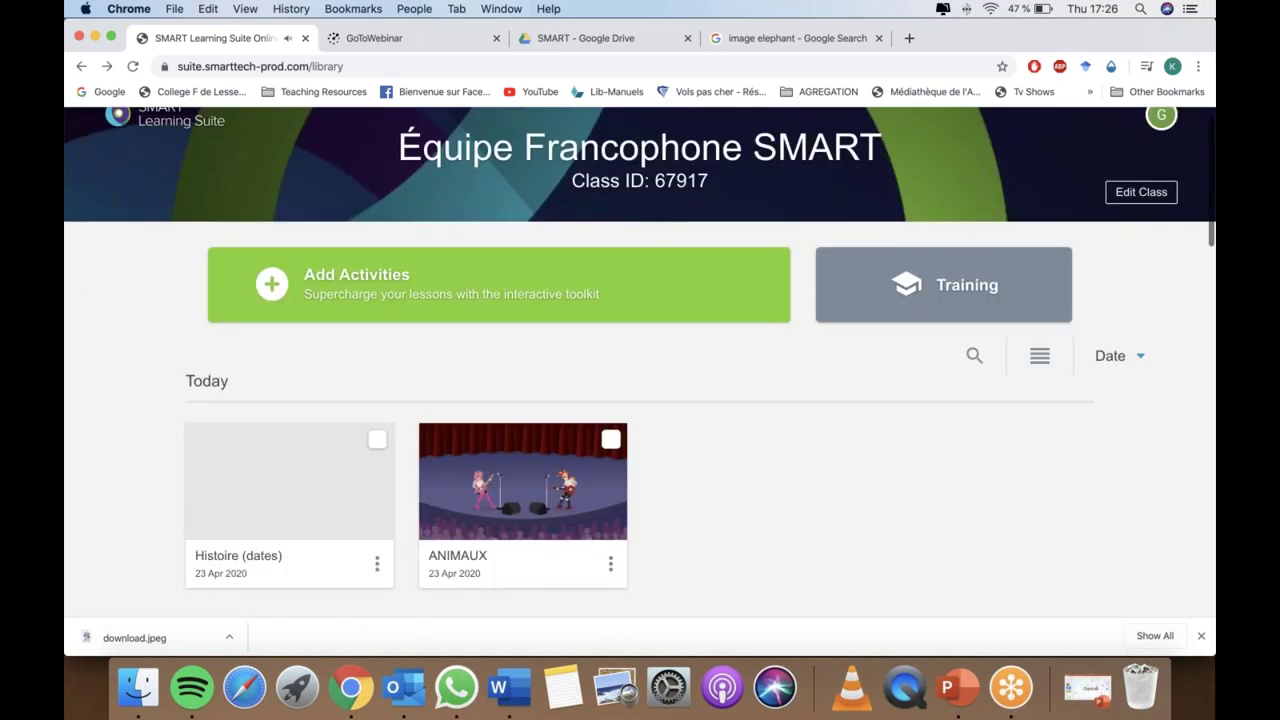
pyautogui.click(260, 455)
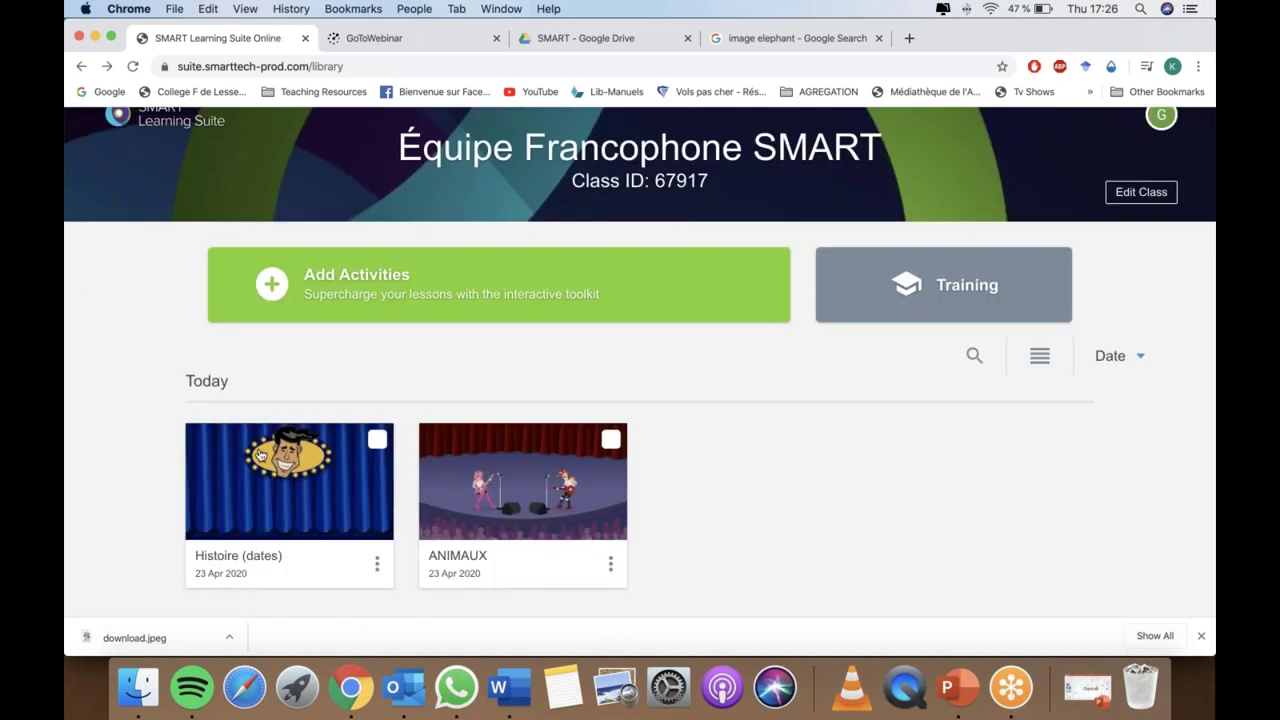
pyautogui.moveTo(260, 455)
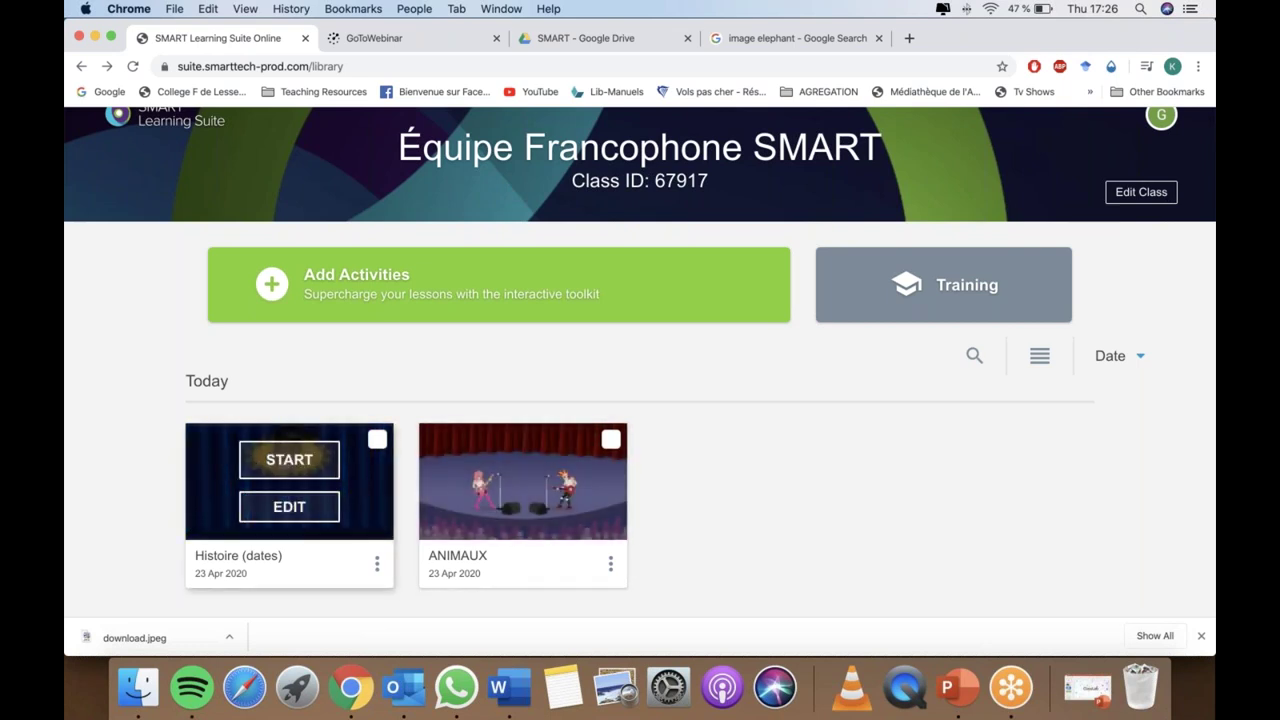
pyautogui.moveTo(513, 503)
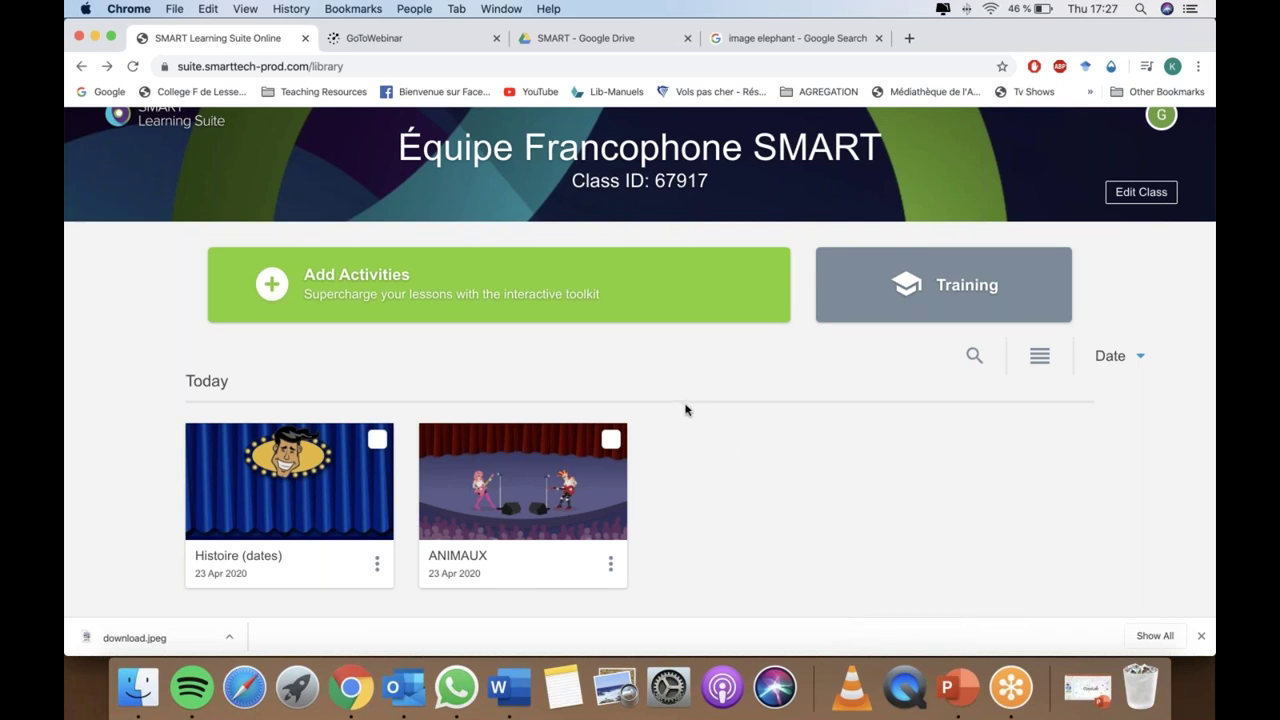
pyautogui.click(957, 692)
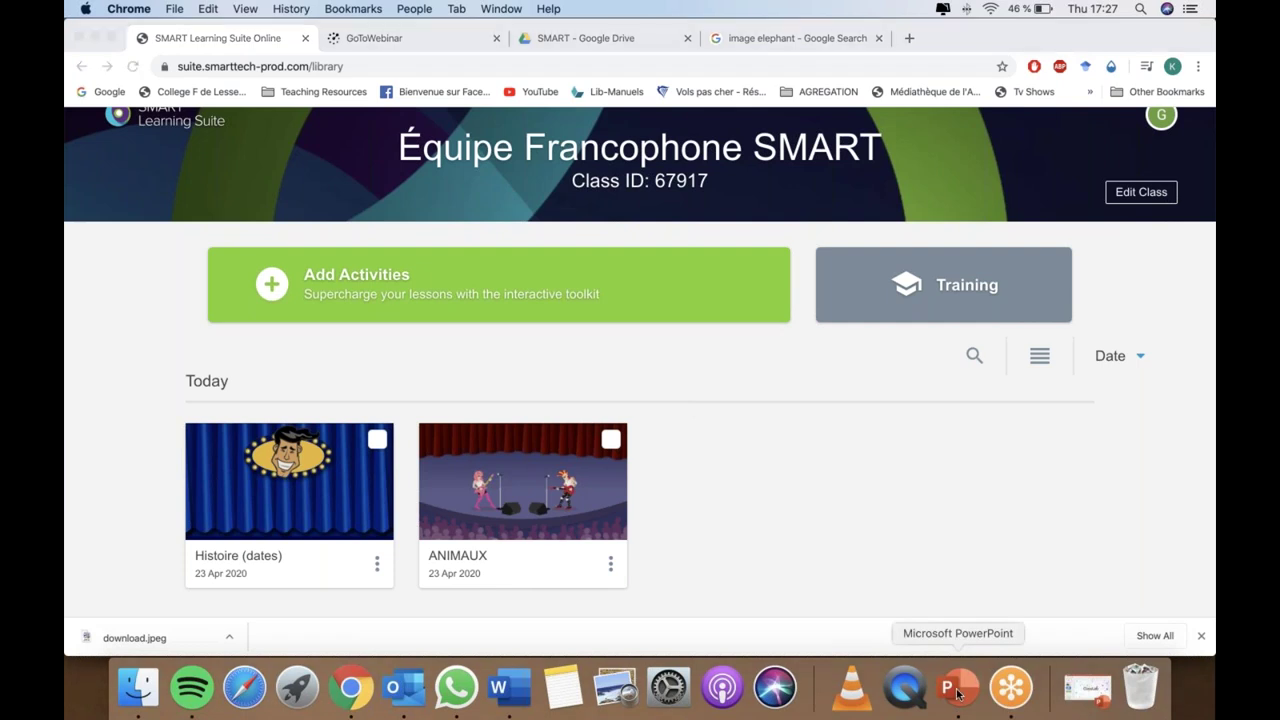
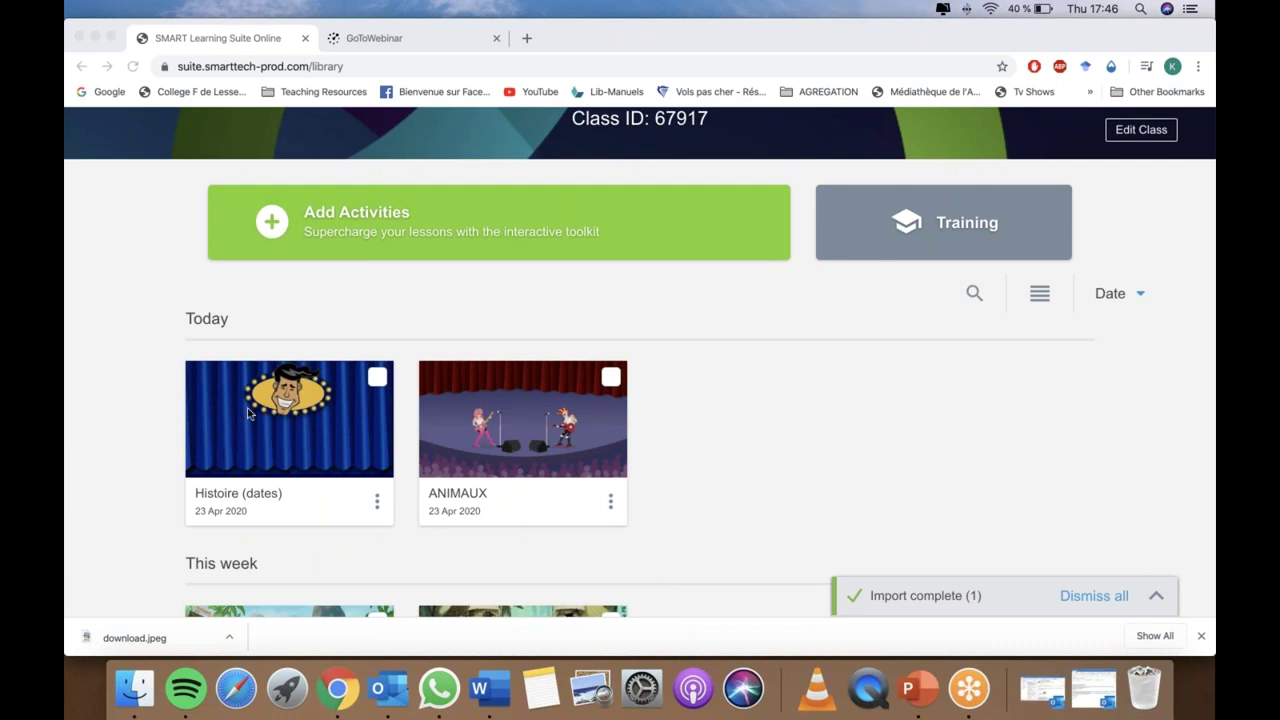
# - Open the Histoire (dates) lesson for editing and add a new title page placed before the Game Show activity
pyautogui.click(307, 441)
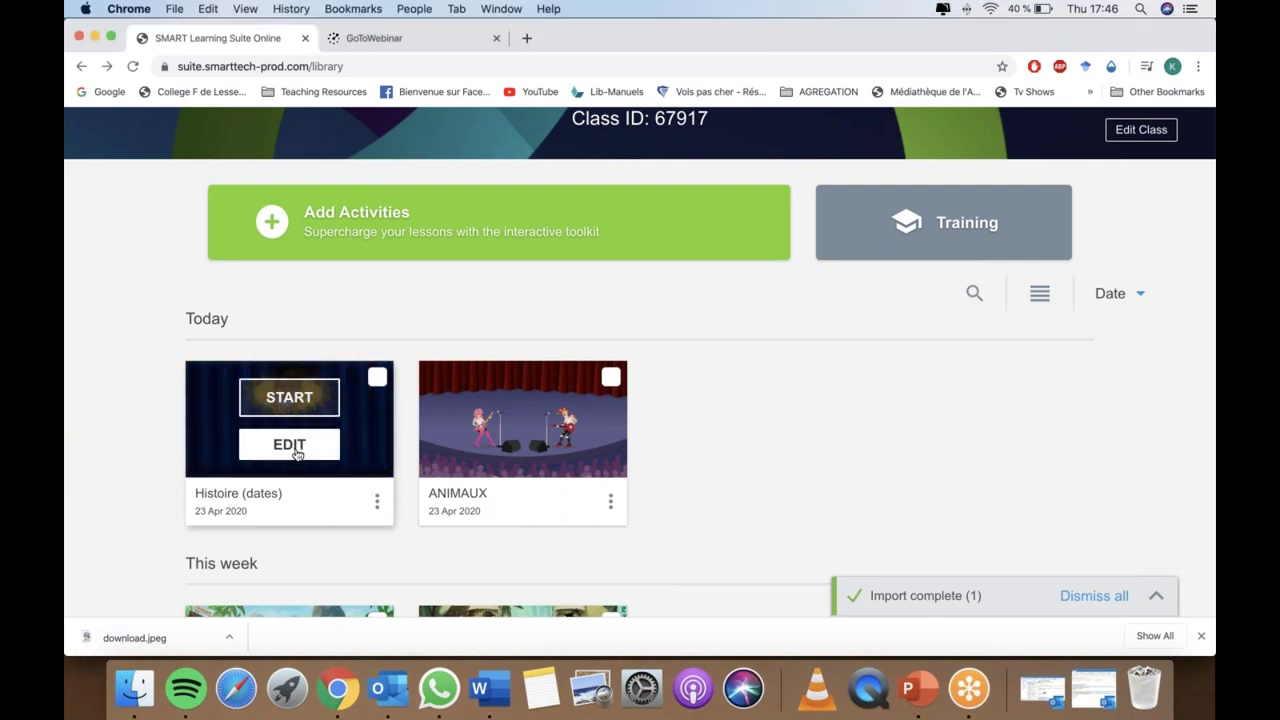
pyautogui.click(296, 453)
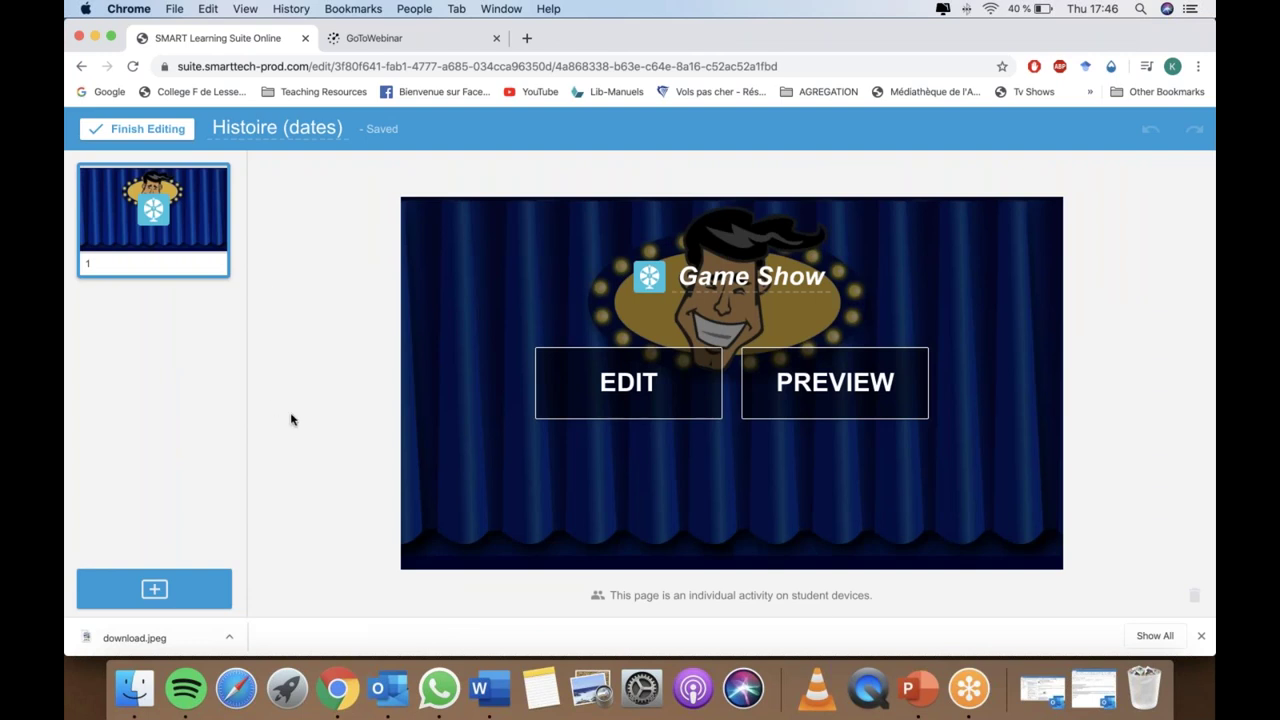
pyautogui.moveTo(150, 640); pyautogui.dragTo(155, 590)
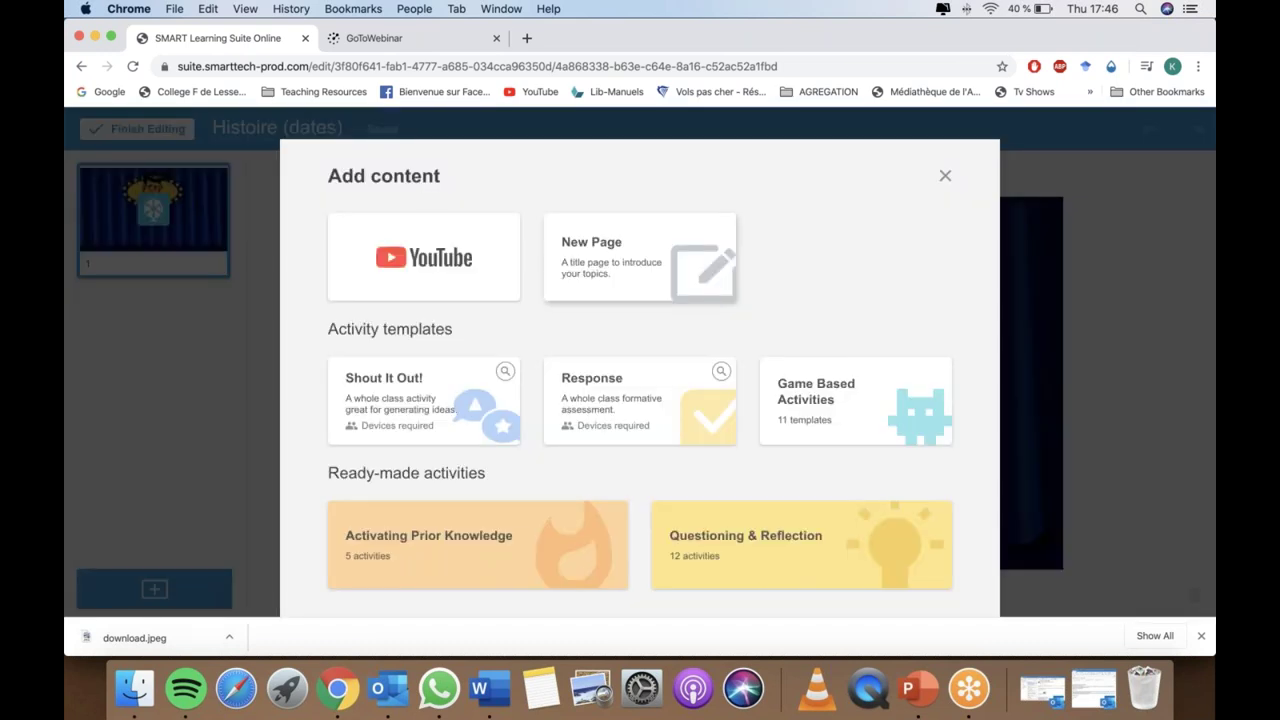
pyautogui.click(625, 272)
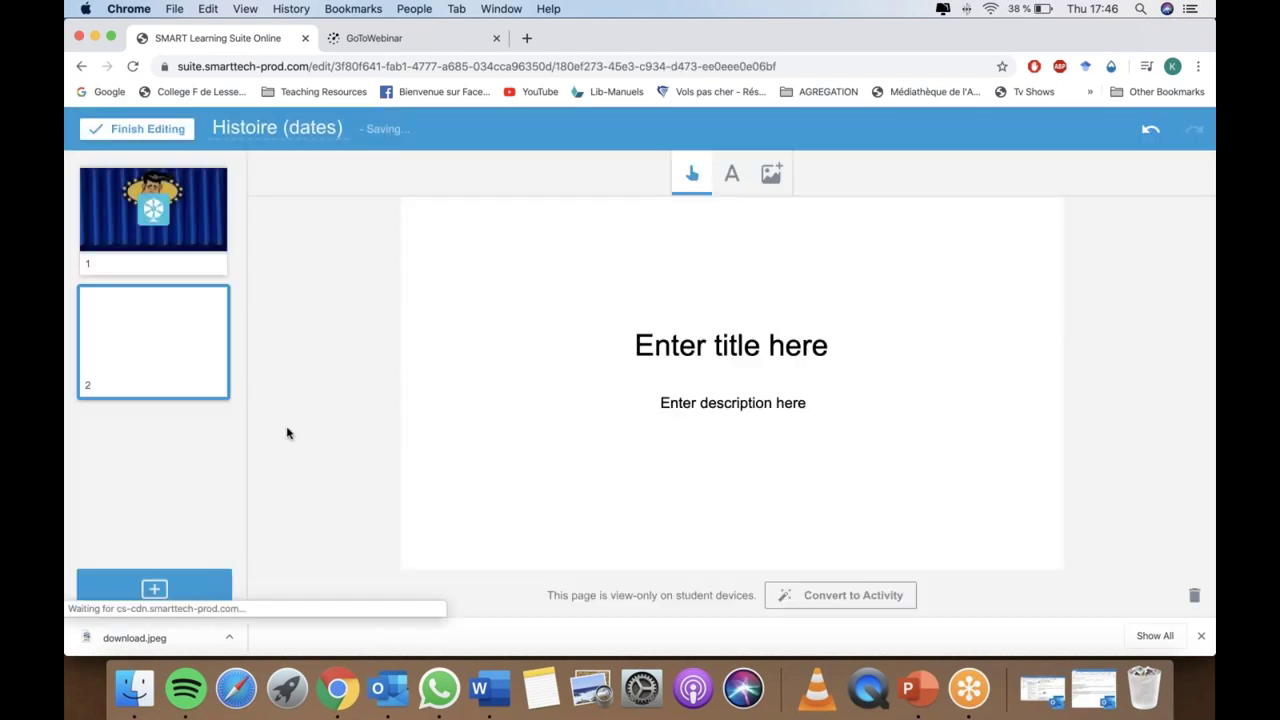
pyautogui.moveTo(149, 340); pyautogui.dragTo(146, 200)
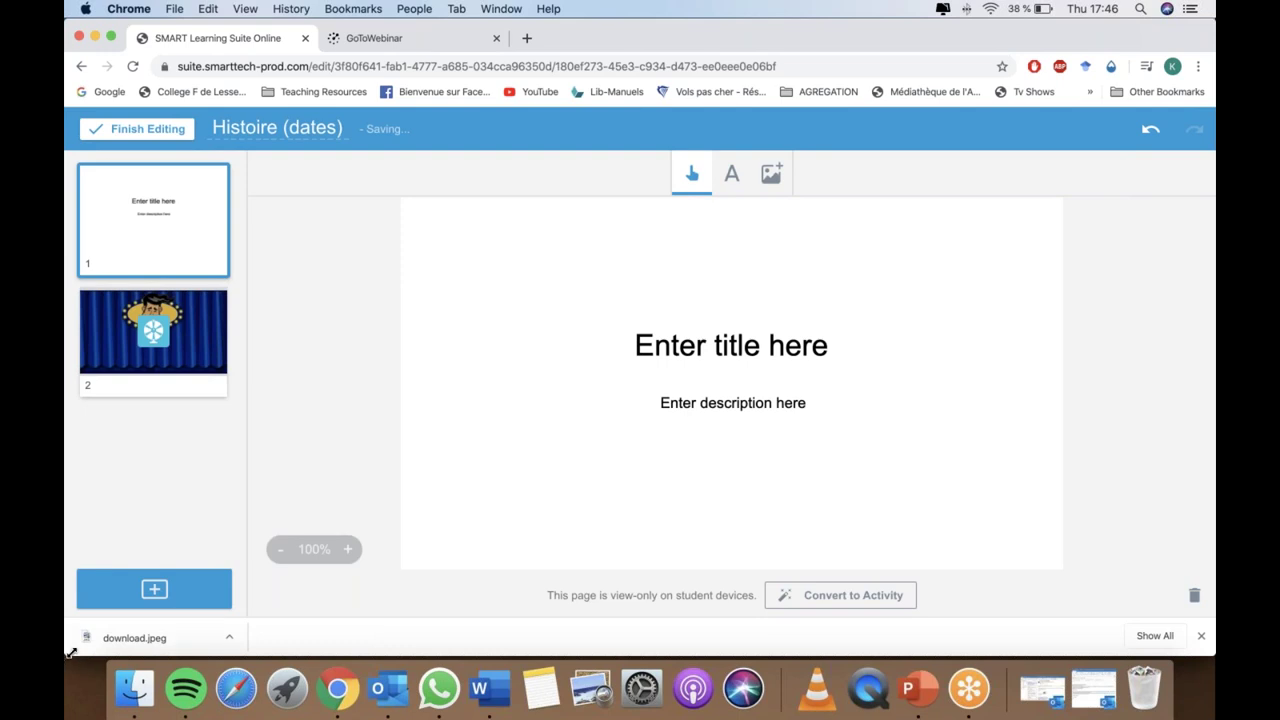
# - View the game-based activity templates available for the lesson and close the content chooser without adding anything
pyautogui.click(148, 598)
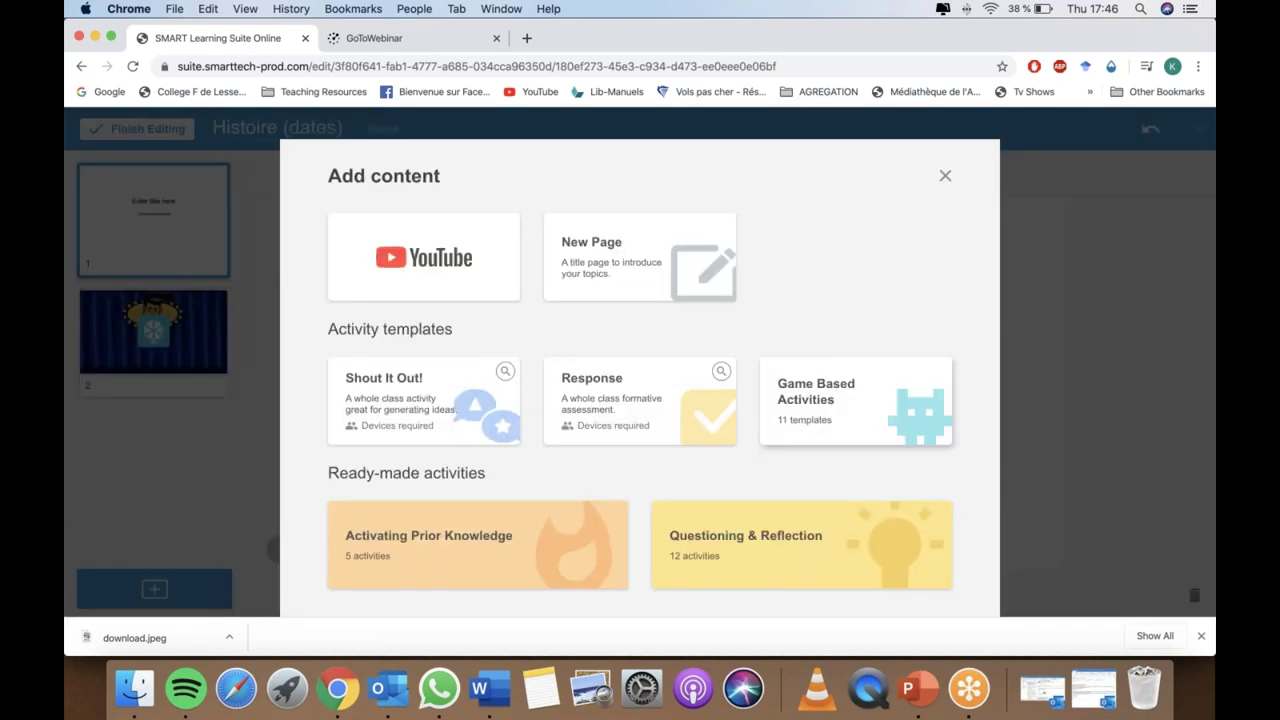
pyautogui.click(855, 400)
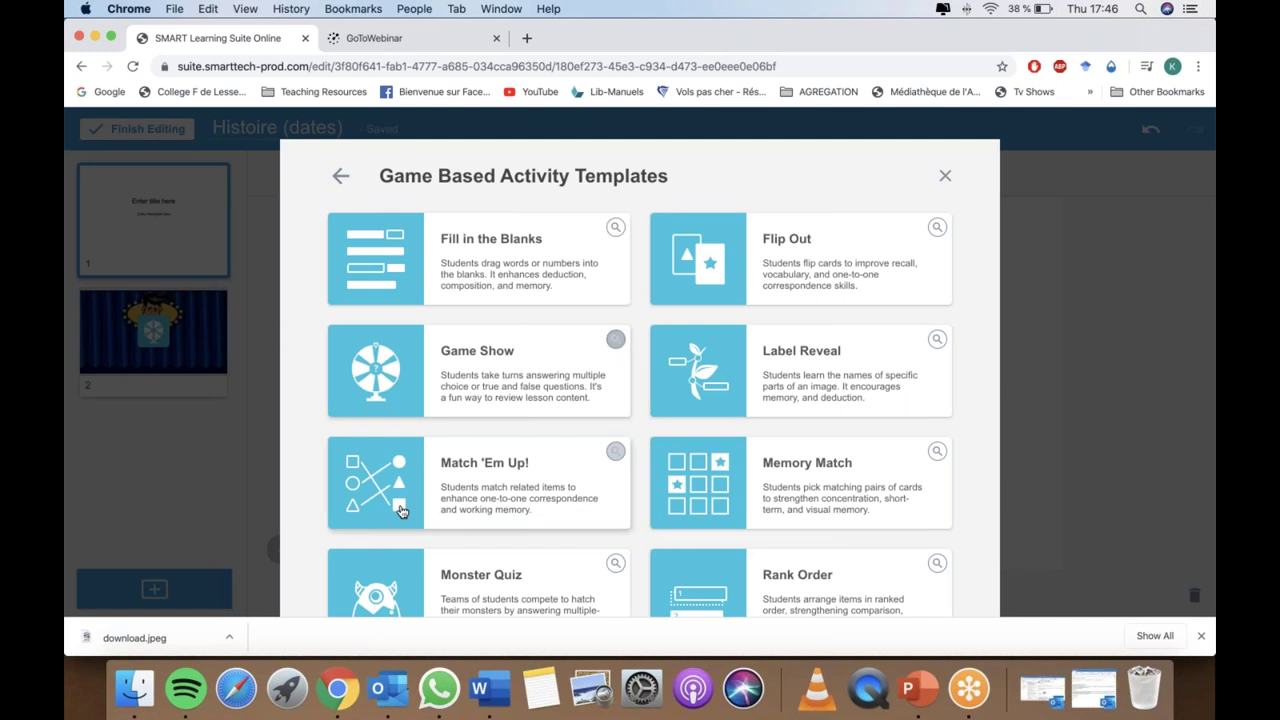
pyautogui.click(339, 180)
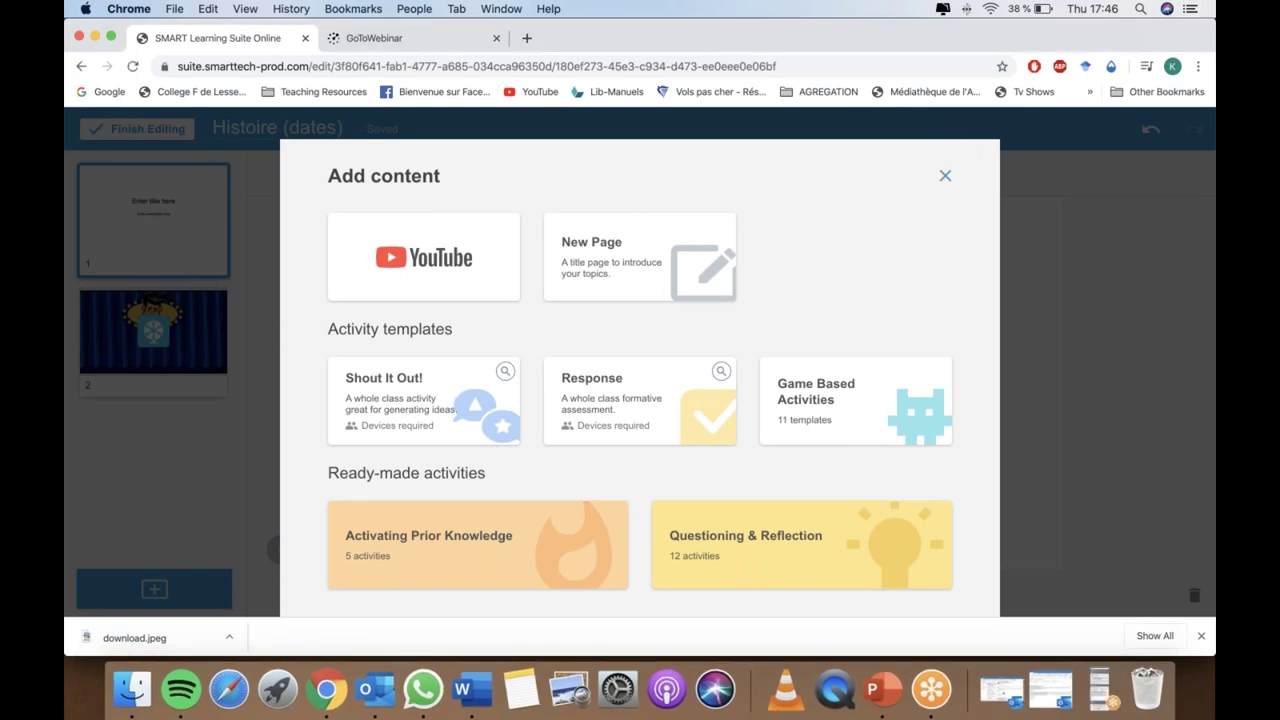
pyautogui.click(945, 175)
# - Rename the lesson "Leçon d'Histoire (dates)" and finish editing it
pyautogui.click(212, 127)
pyautogui.write('Leçon ')
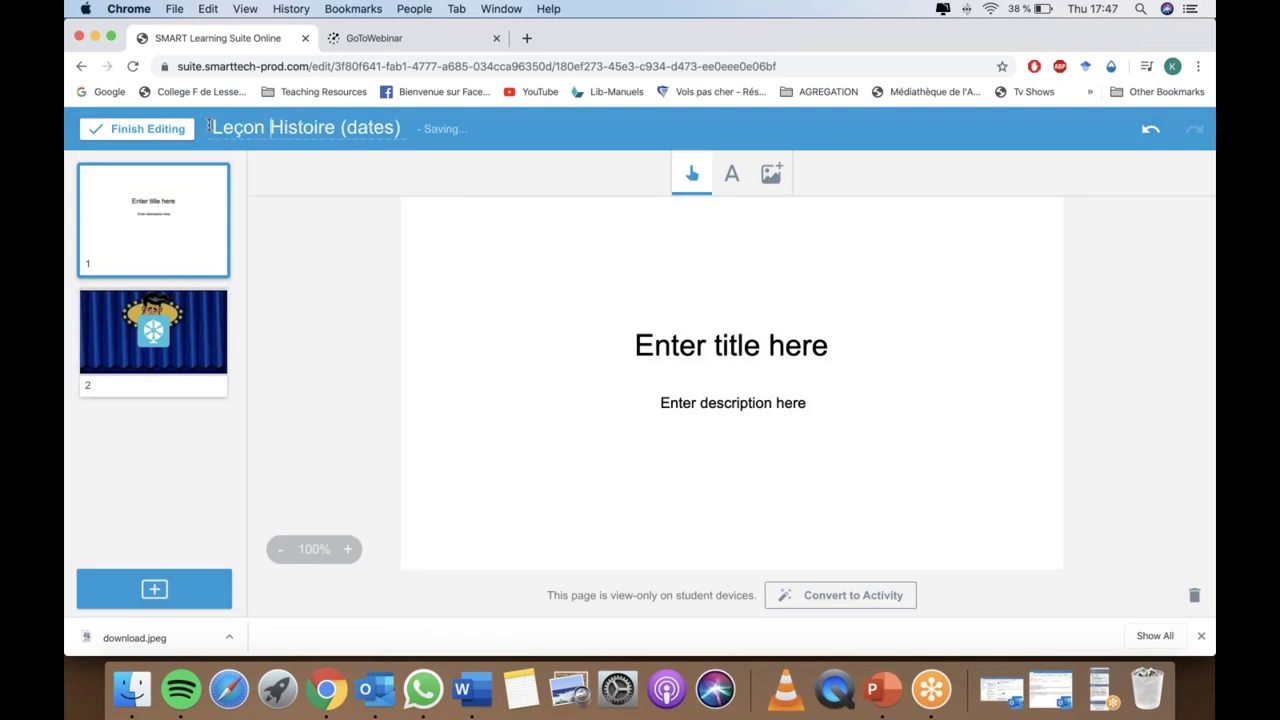
pyautogui.write("d'")
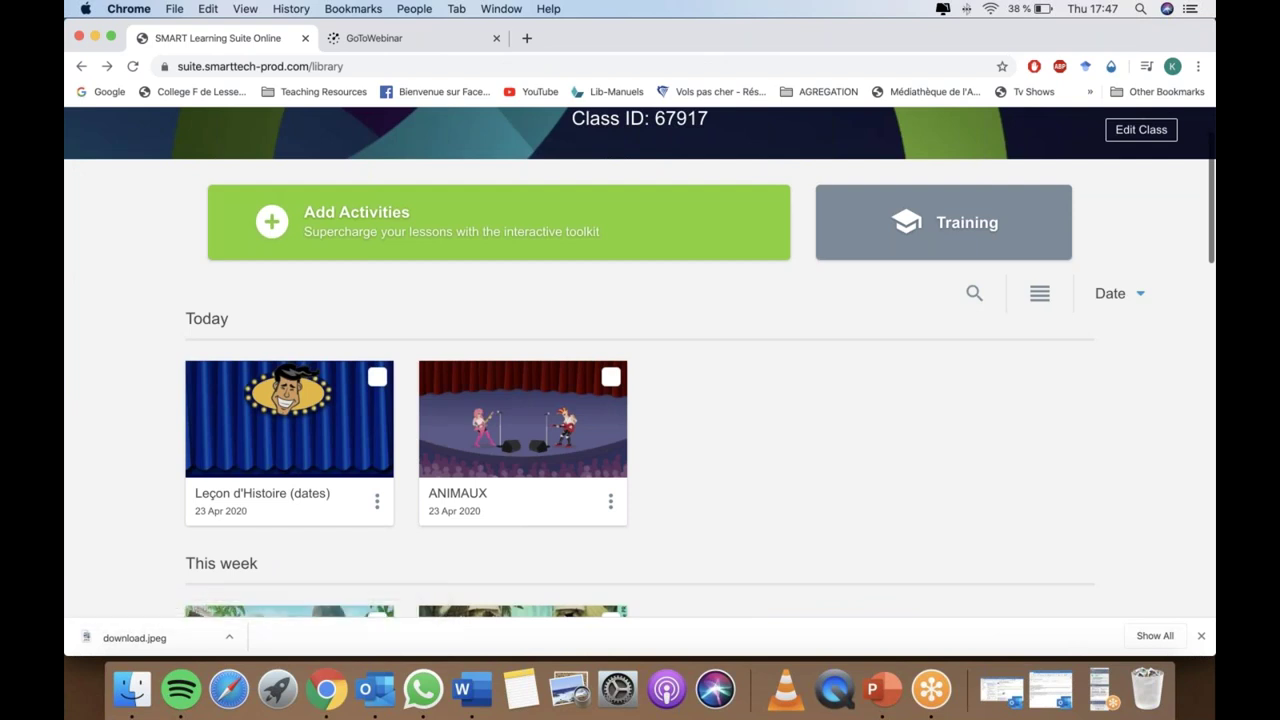
pyautogui.scroll(-2, 562, 545)
pyautogui.scroll(-1, 562, 545)
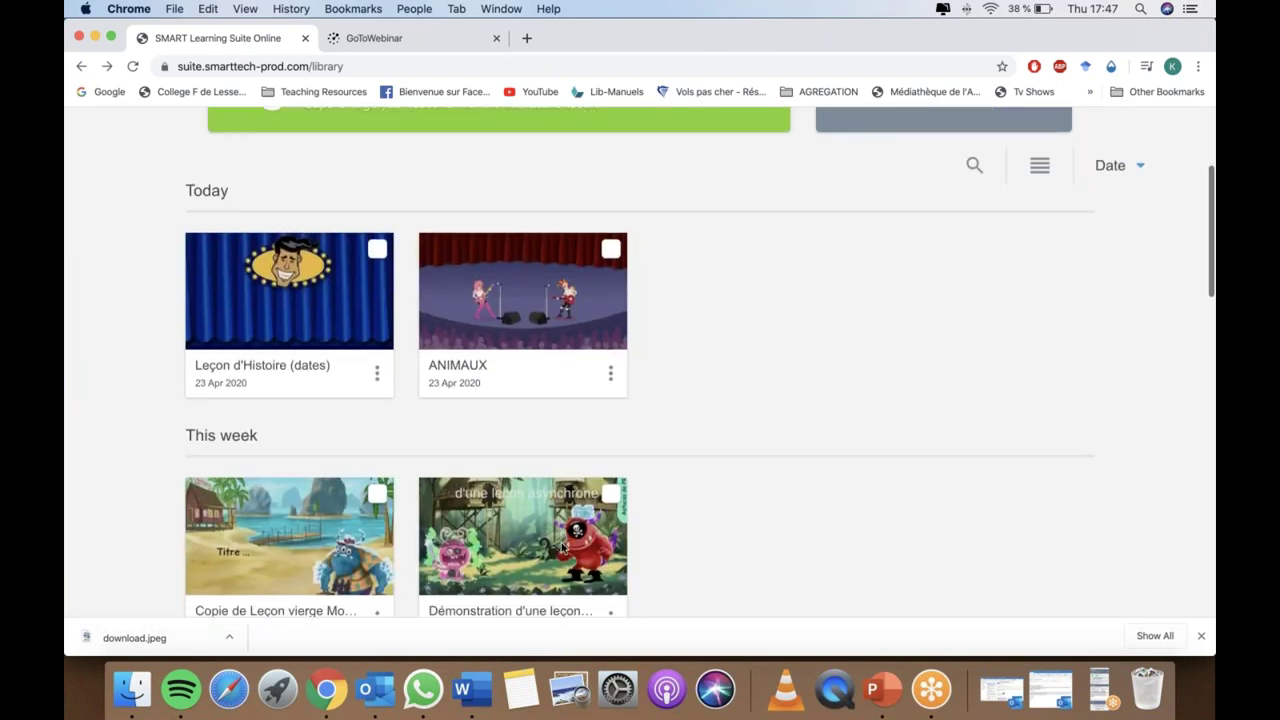
pyautogui.scroll(2, 562, 545)
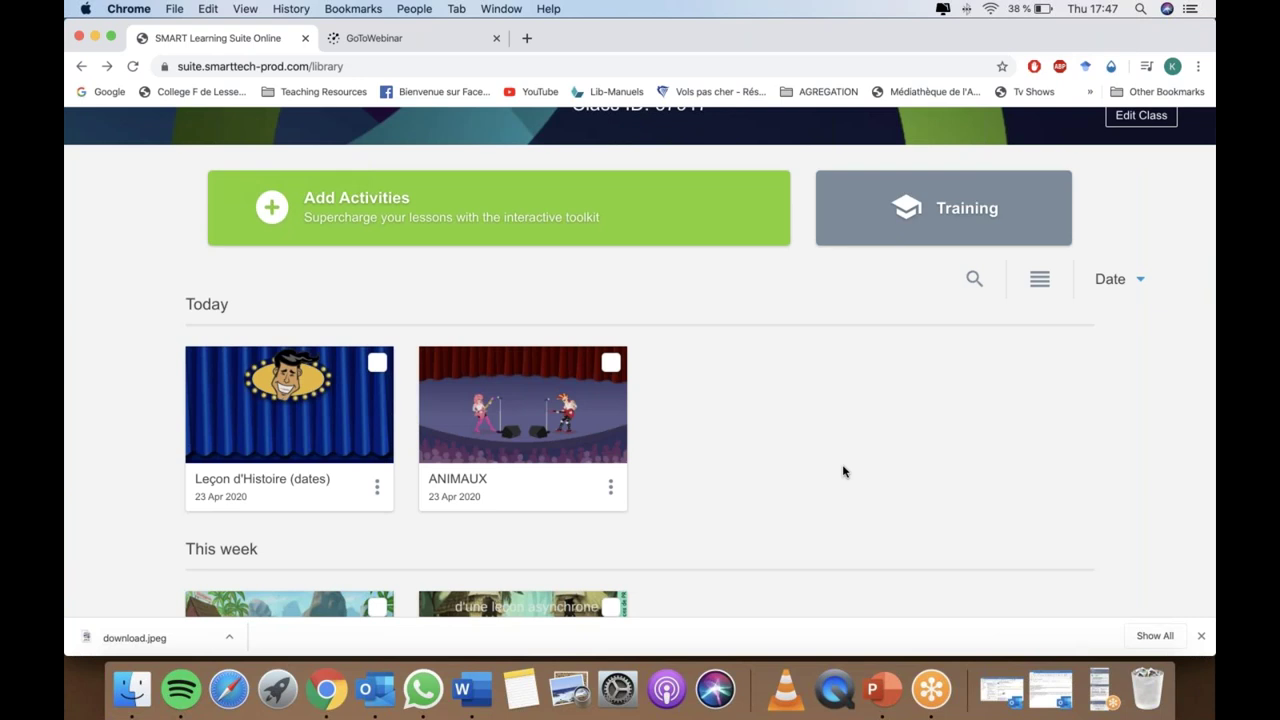
pyautogui.click(928, 693)
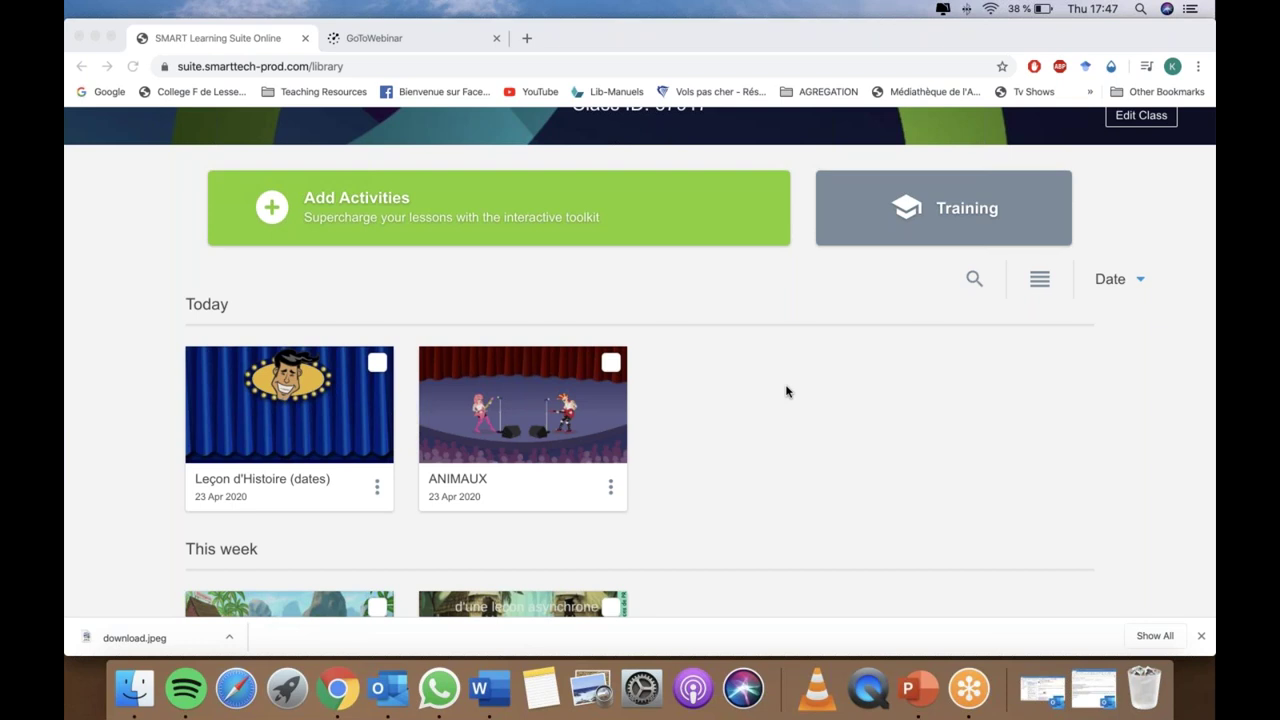
# - Make a copy of the "Leçon d'Histoire (dates)" lesson in the library
pyautogui.click(376, 488)
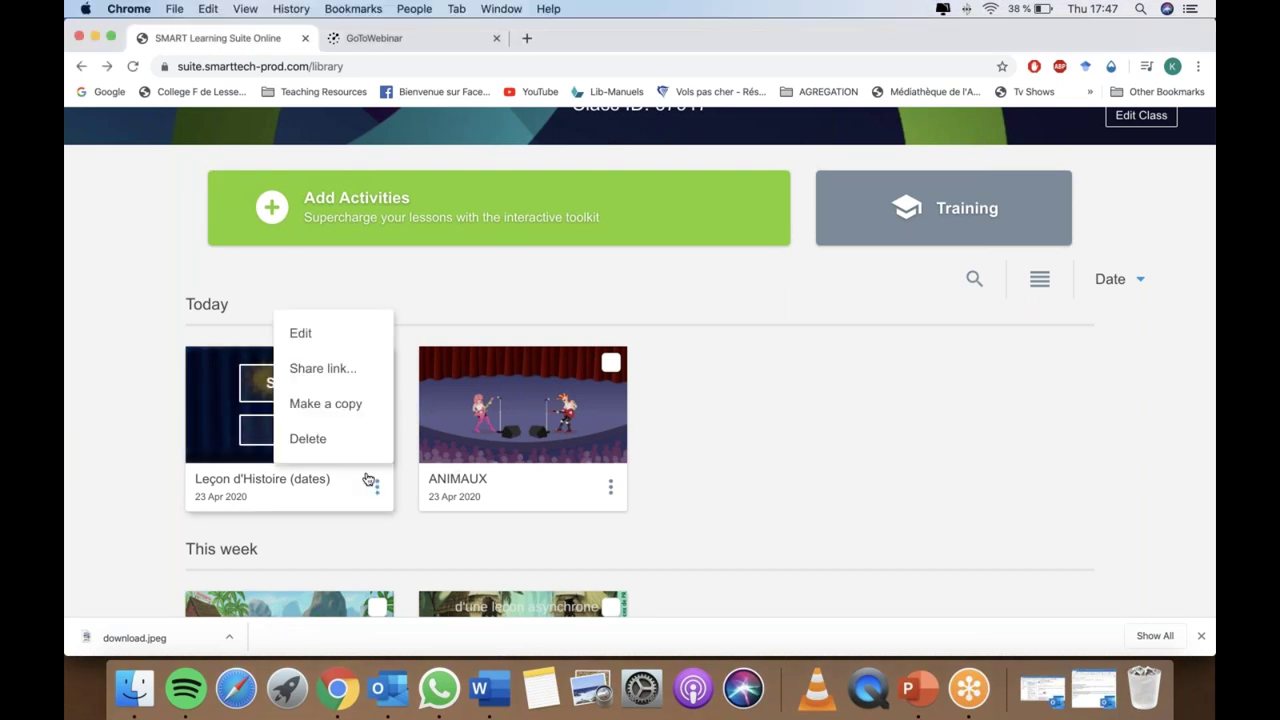
pyautogui.click(336, 404)
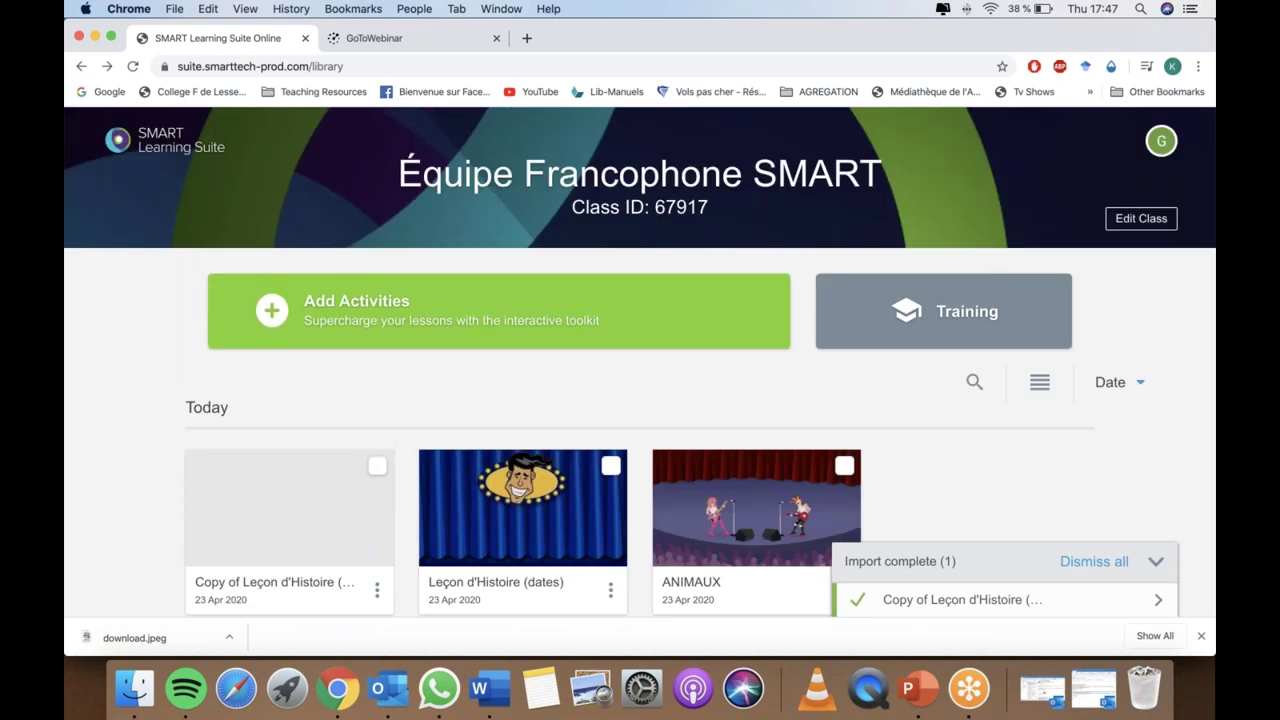
pyautogui.scroll(-2, 386, 491)
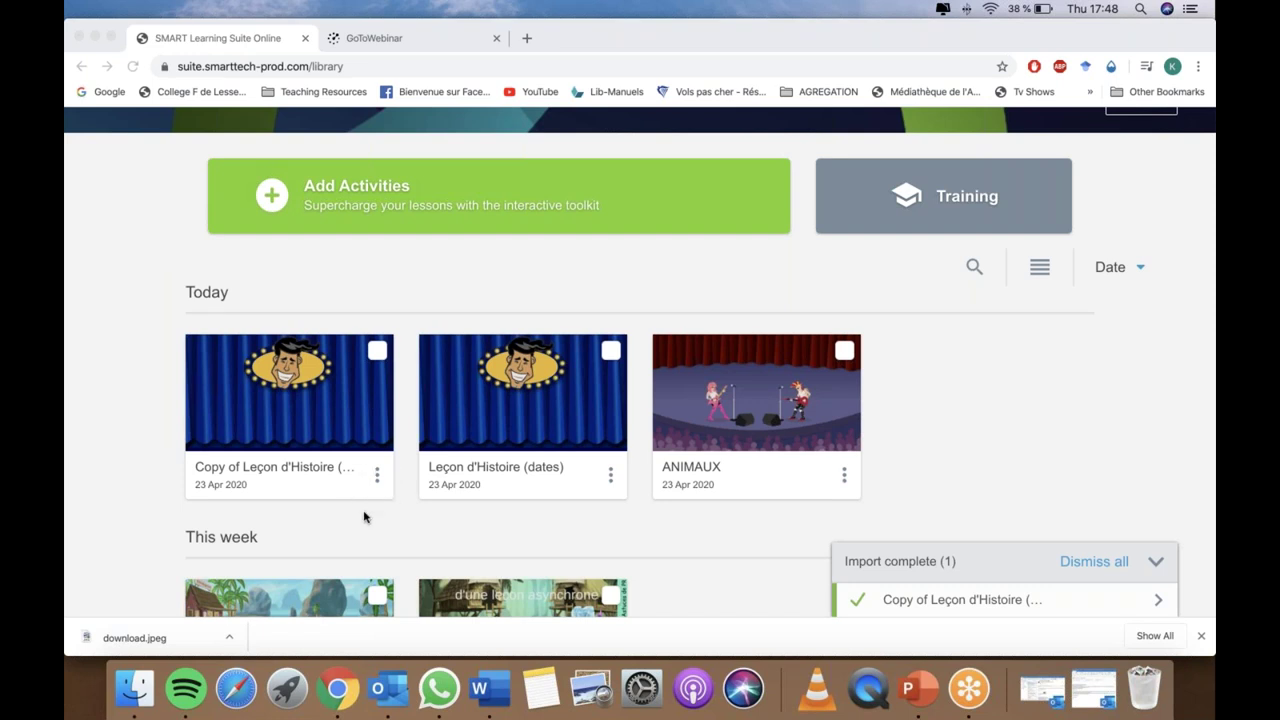
pyautogui.scroll(-1, 364, 517)
pyautogui.scroll(-2, 364, 517)
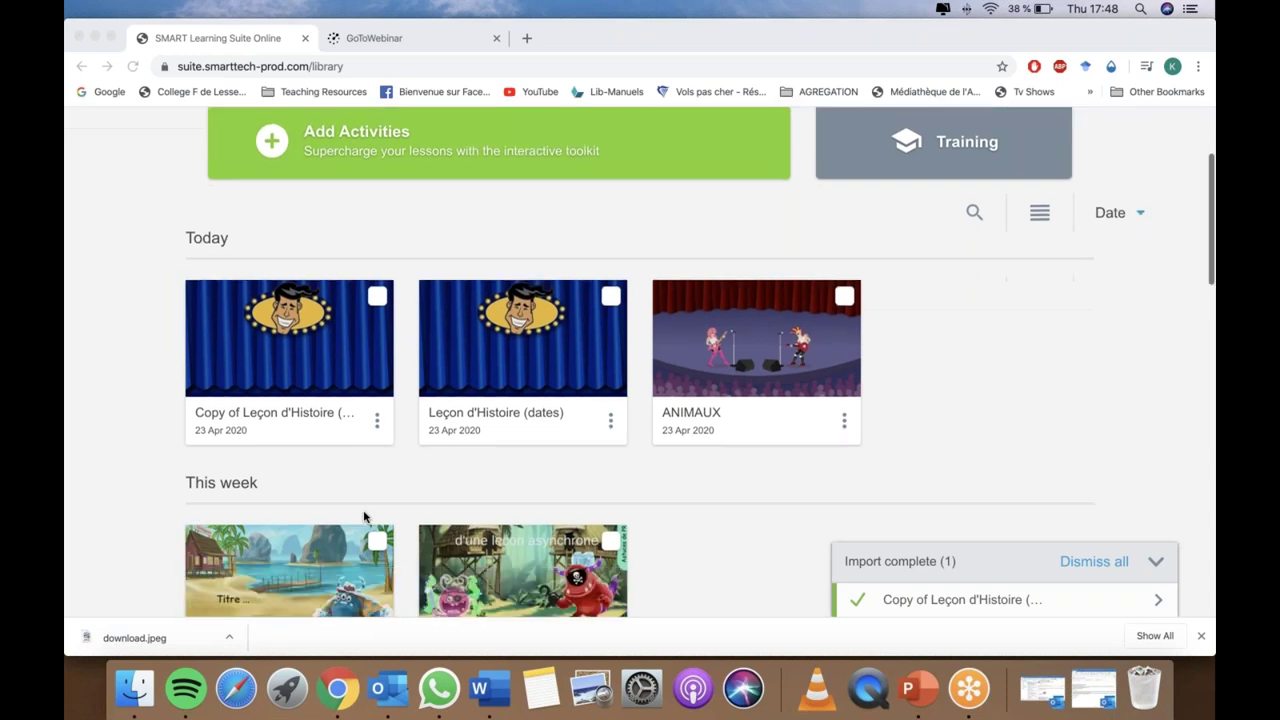
pyautogui.scroll(-3, 364, 517)
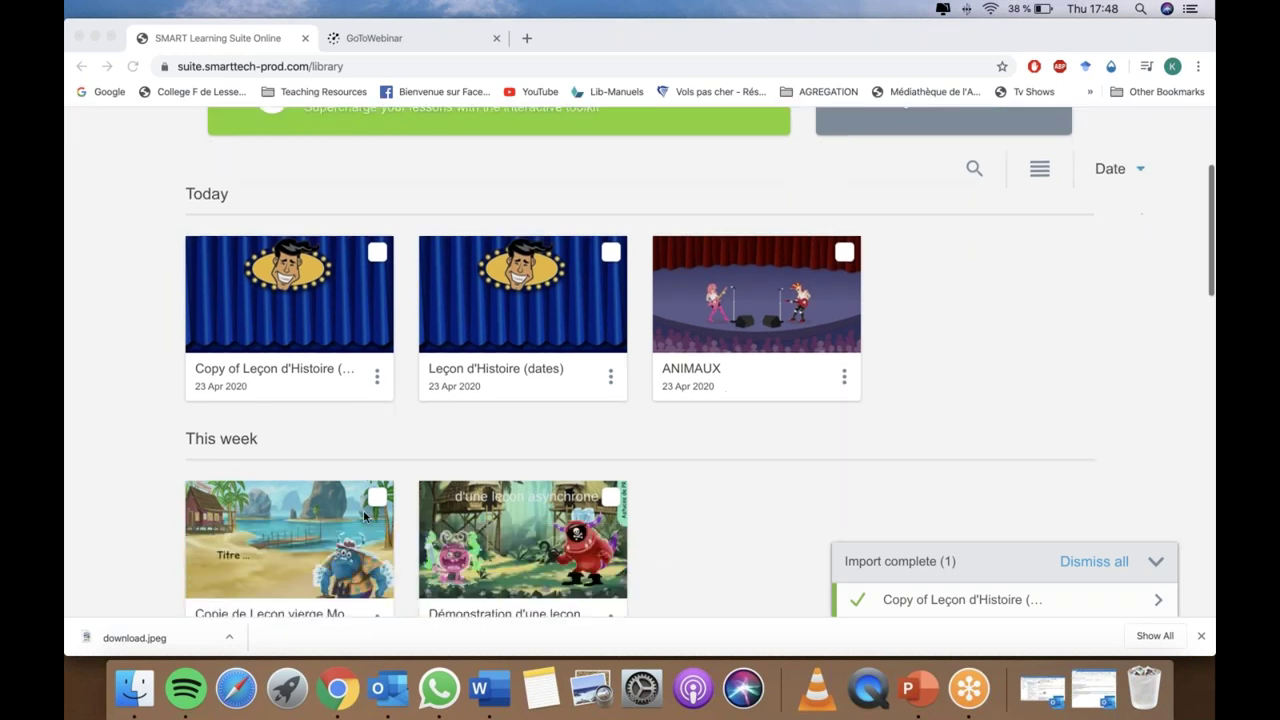
pyautogui.scroll(4, 366, 520)
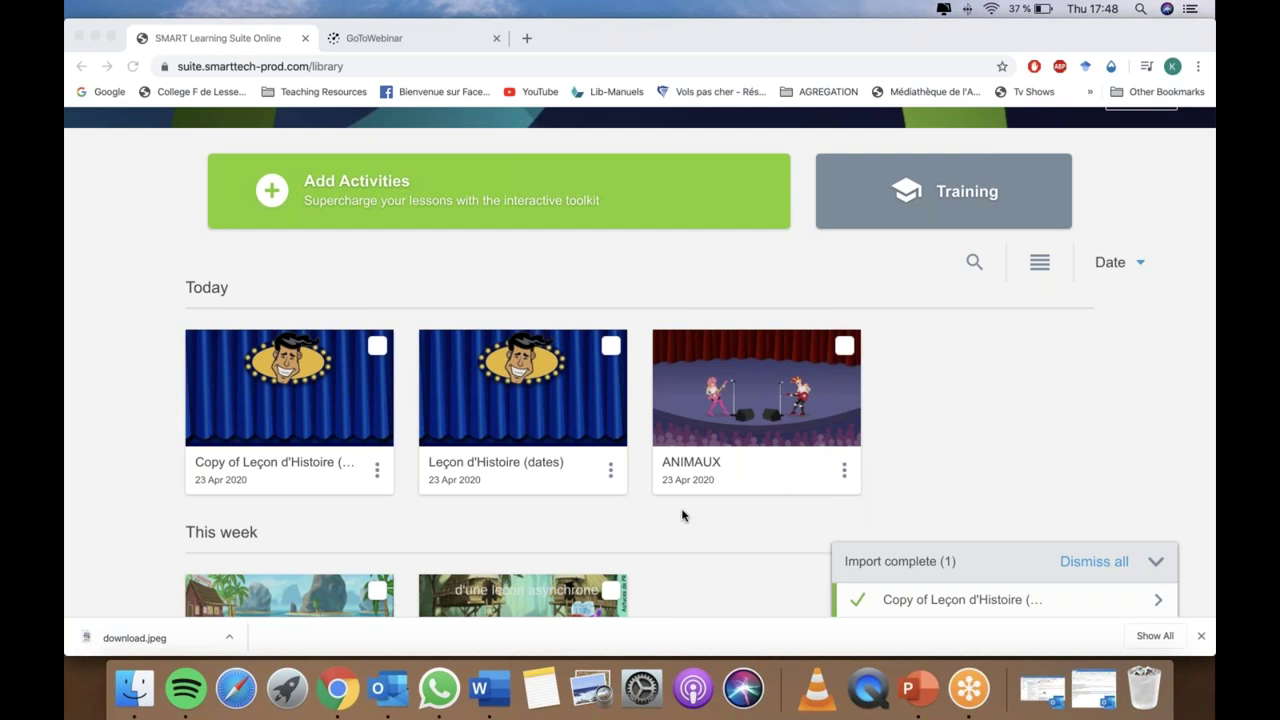
pyautogui.click(805, 254)
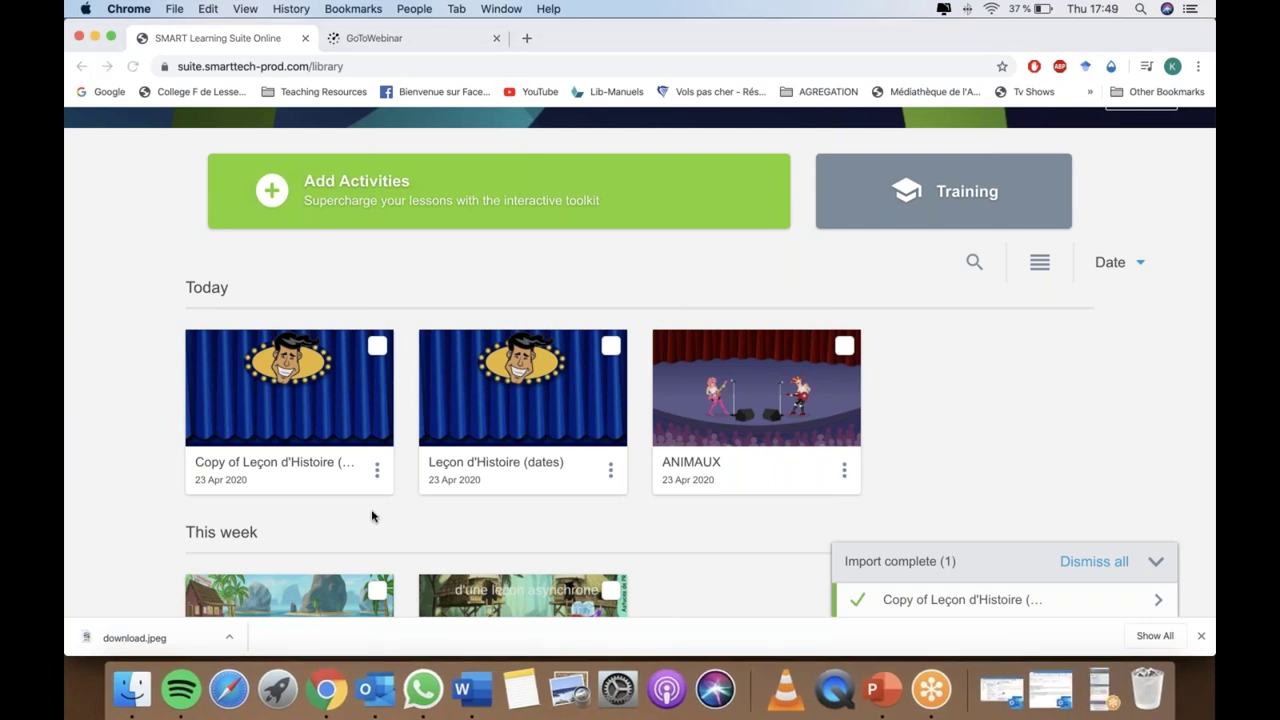
# - Open the copied Leçon d'Histoire lesson for editing and return to the lesson library
pyautogui.scroll(-1, 371, 516)
pyautogui.scroll(-1, 371, 516)
pyautogui.click(314, 383)
pyautogui.click(88, 129)
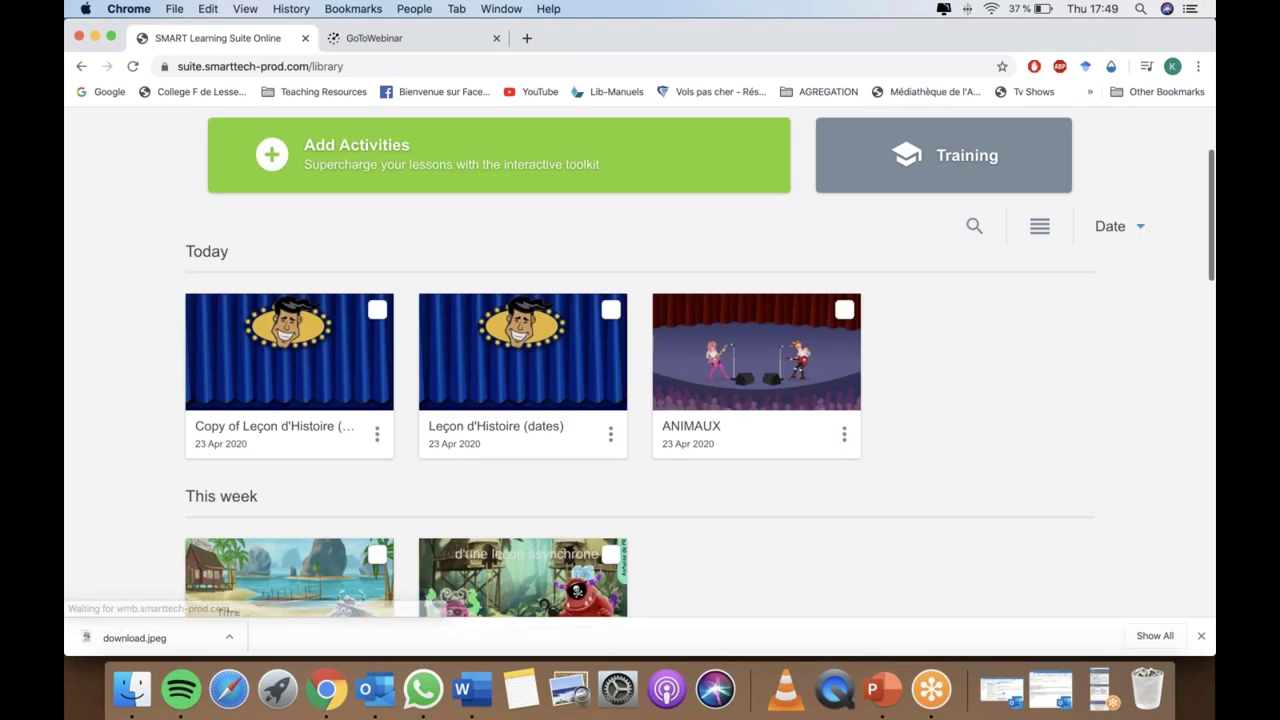
pyautogui.moveTo(289, 352)
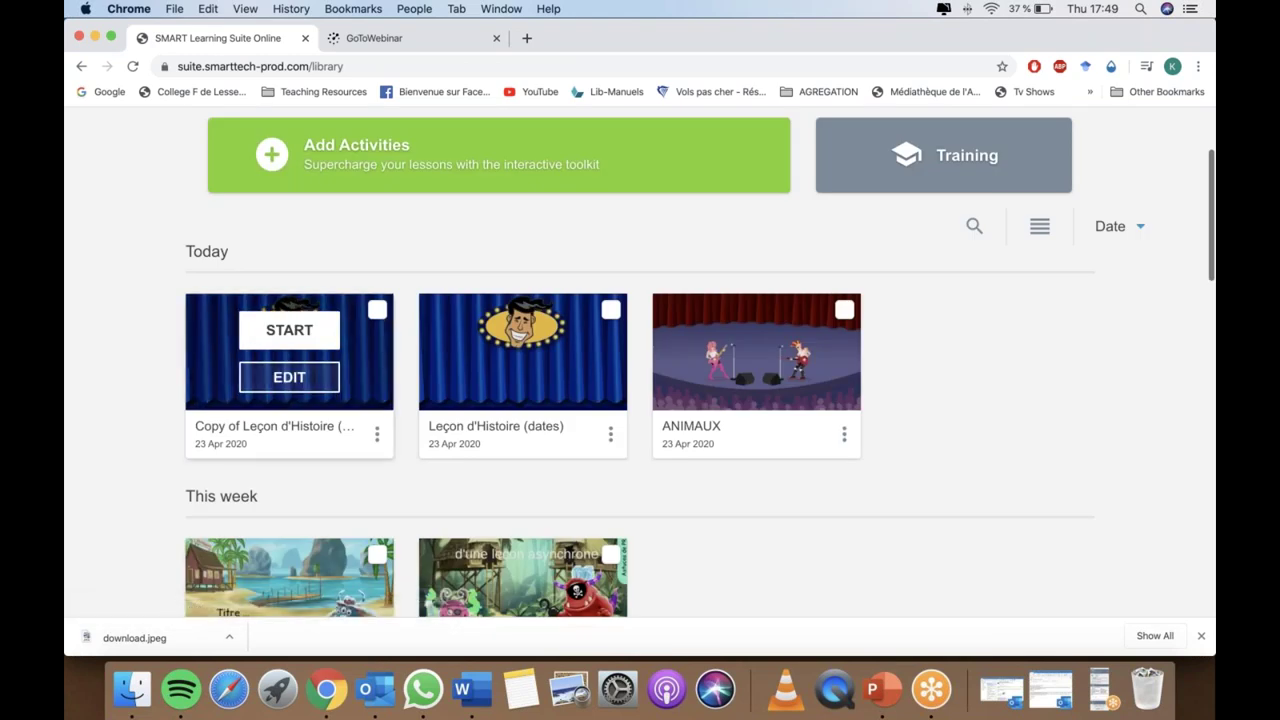
# - Open the copied Leçon d'Histoire lesson for editing, check its Game Show page and return to the title page
pyautogui.click(289, 377)
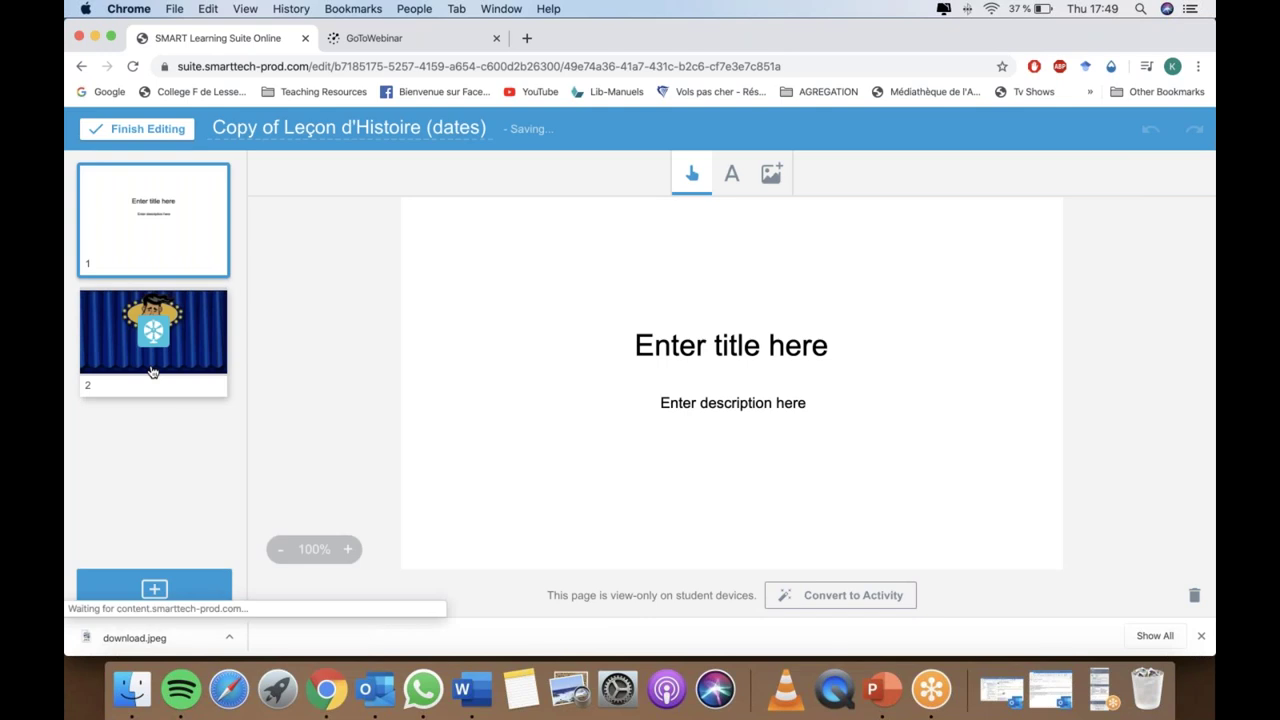
pyautogui.click(152, 372)
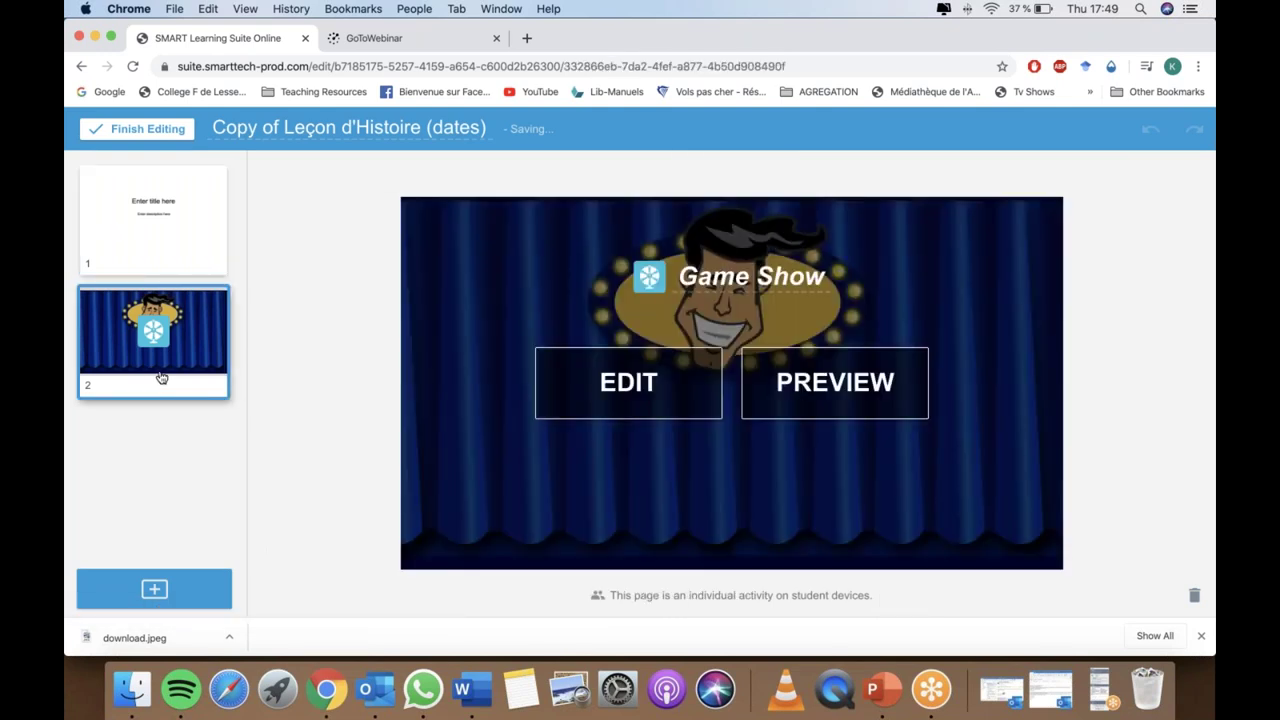
pyautogui.click(159, 232)
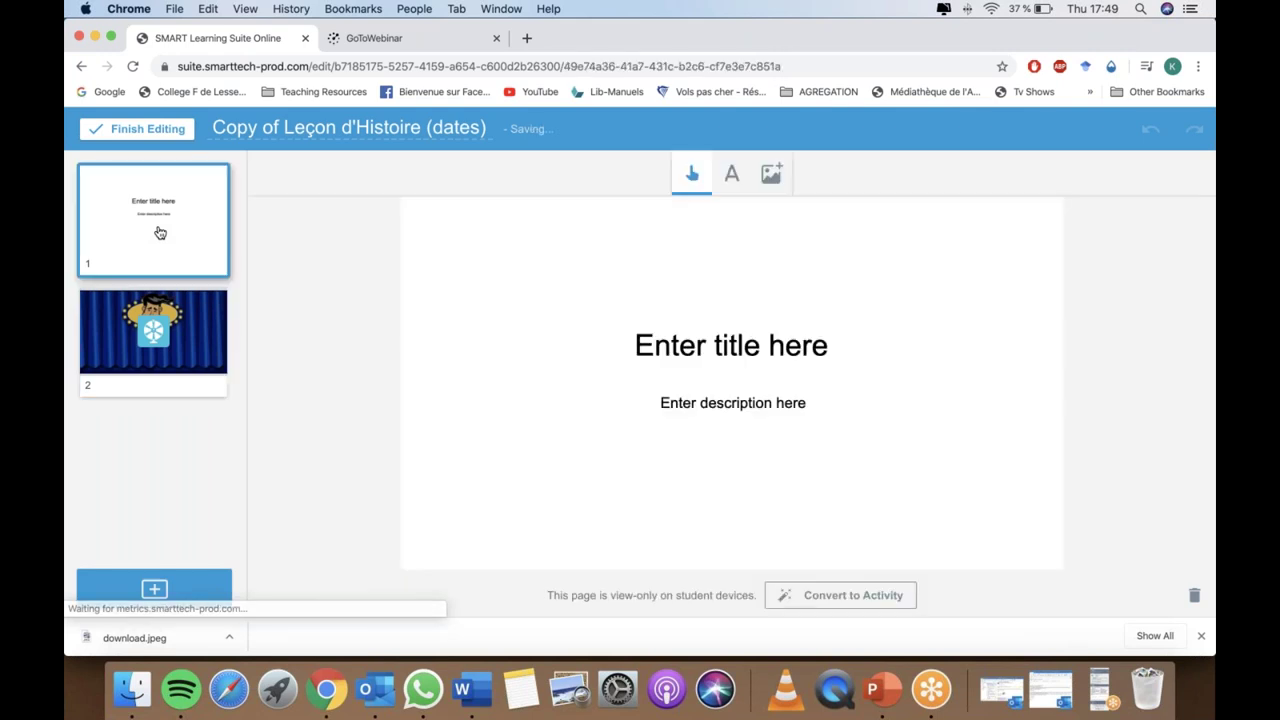
# - Replace the page's title text with "Ecrire 5 évènements historiques" and move it up near the top edge of the page
pyautogui.click(814, 345)
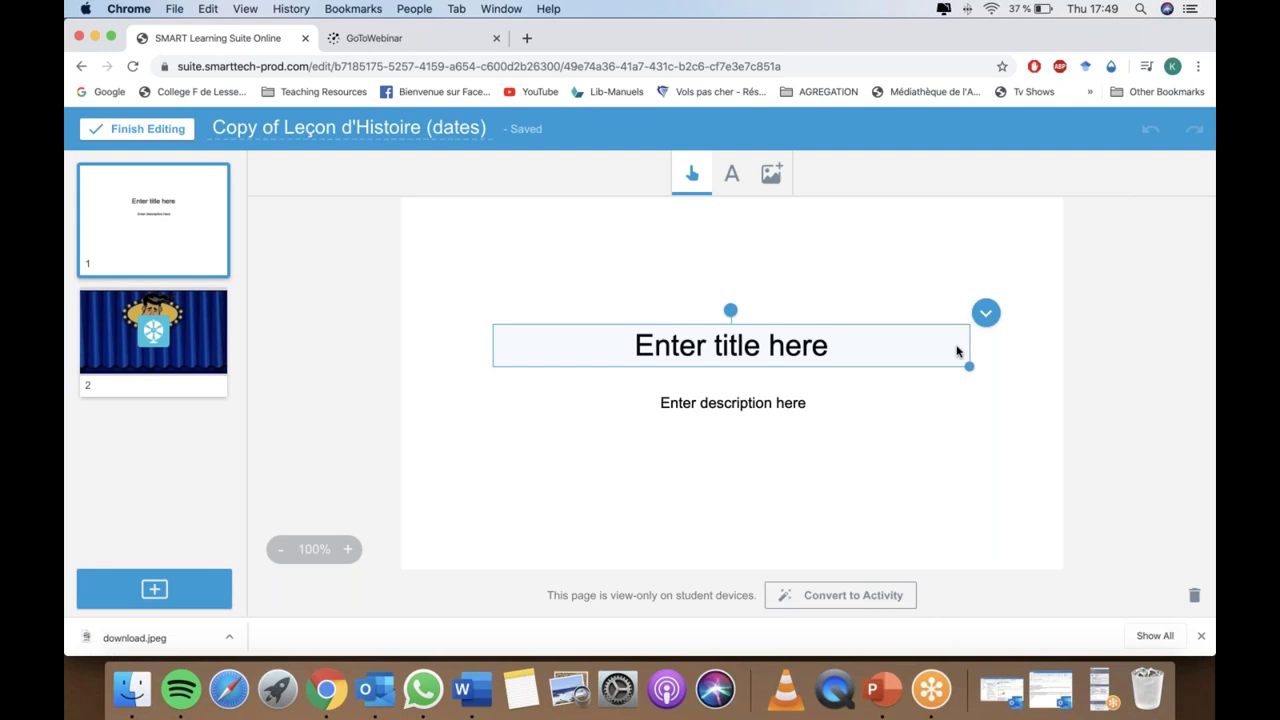
pyautogui.click(708, 348)
pyautogui.tripleClick(765, 345)
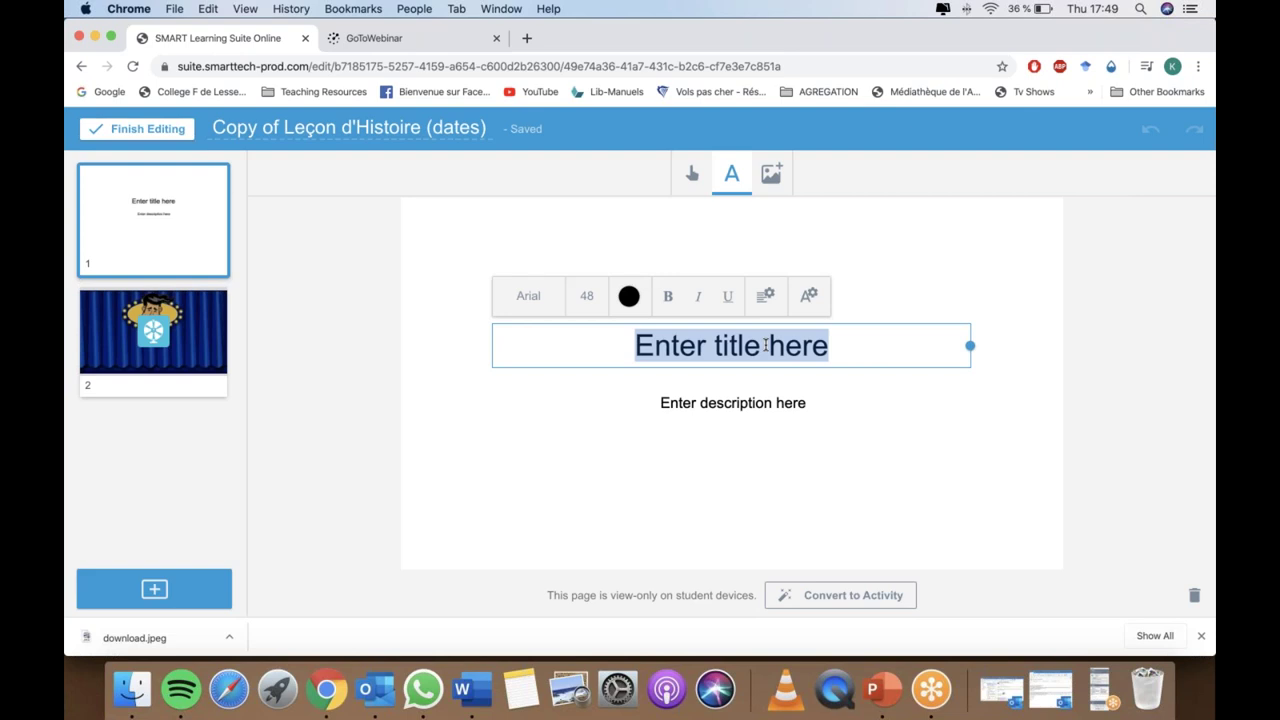
pyautogui.write('Ecrire 5 éb')
pyautogui.press('BackSpace')
pyautogui.write('vènements hi')
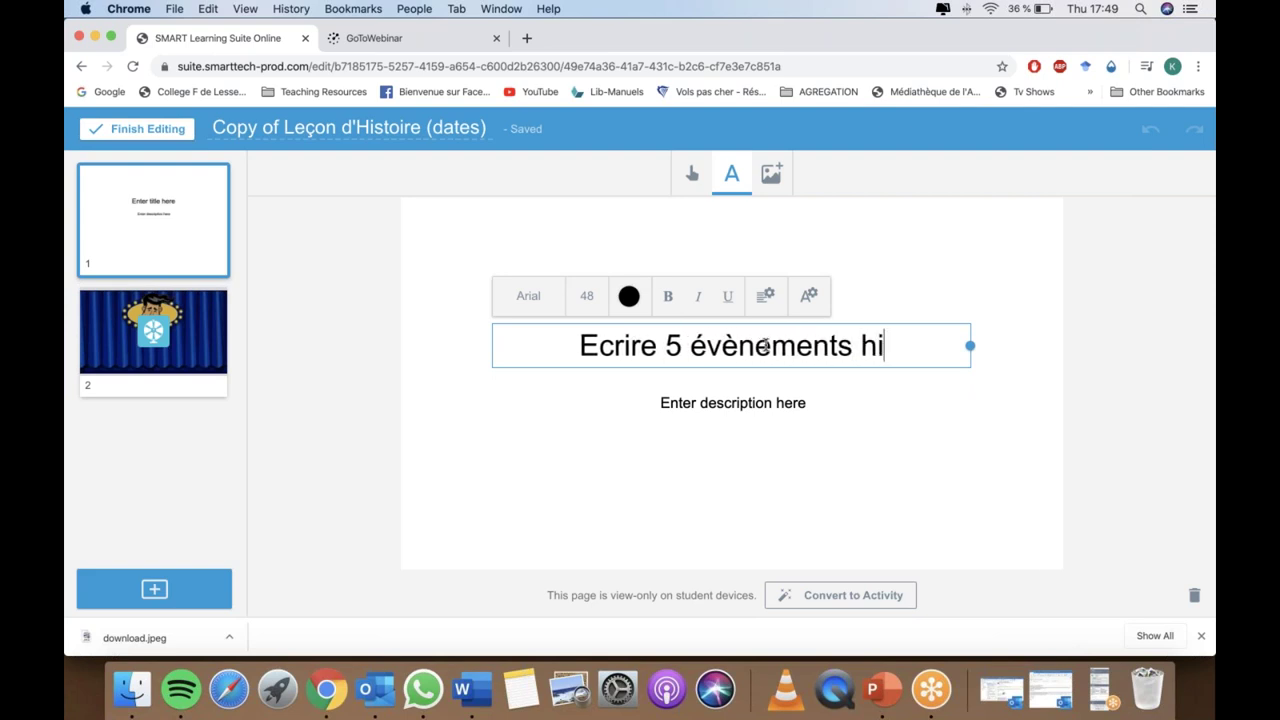
pyautogui.write('storiques')
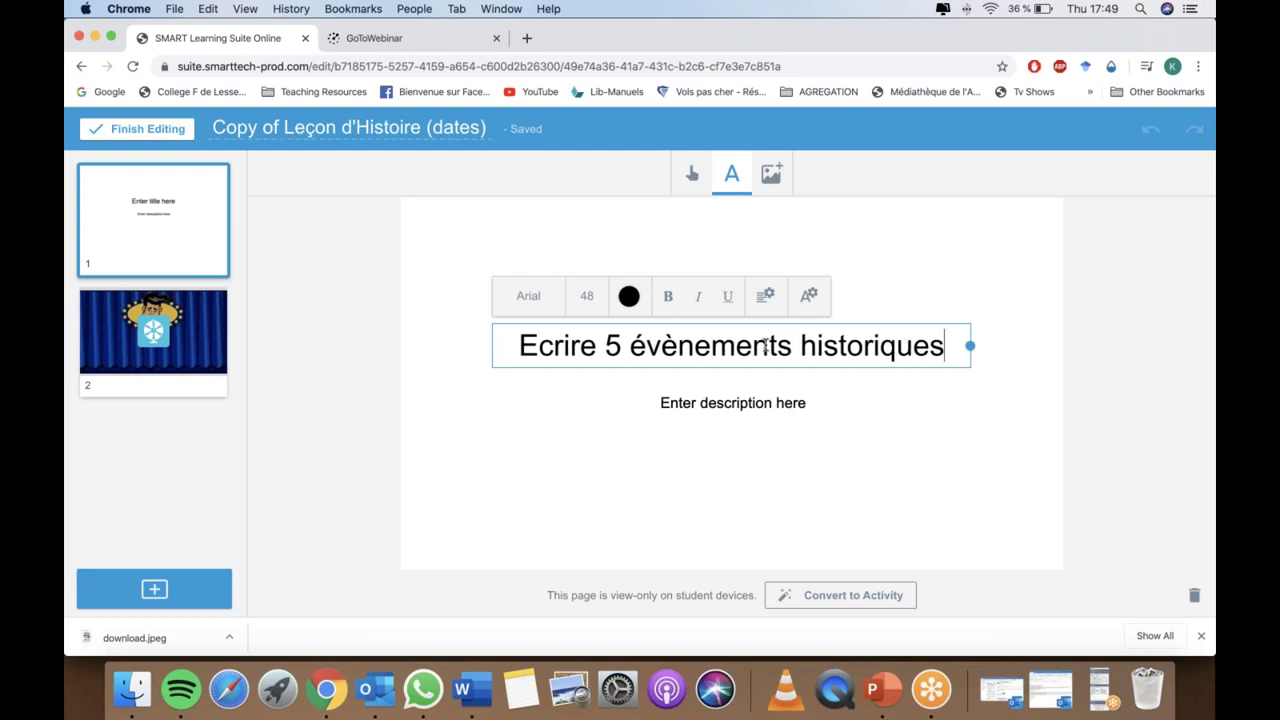
pyautogui.press('Escape')
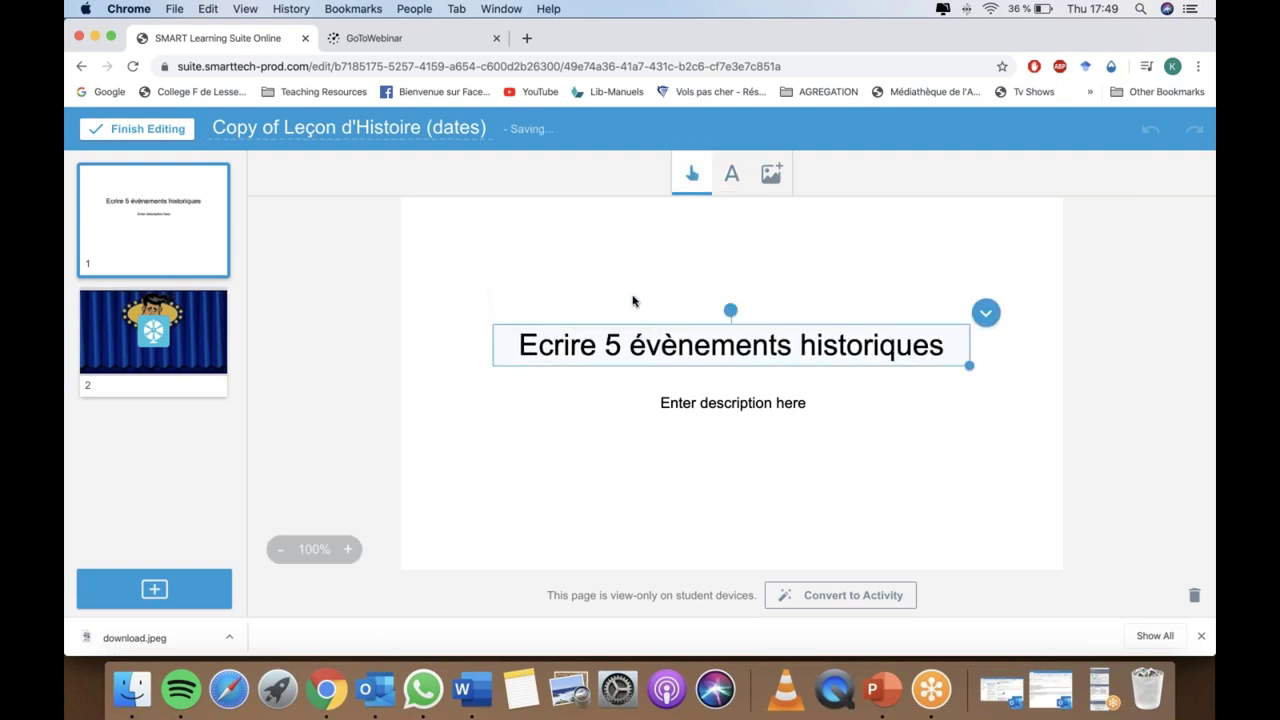
# - Replace the description text with "écrire ici" and move it up to just below the title
pyautogui.click(763, 405)
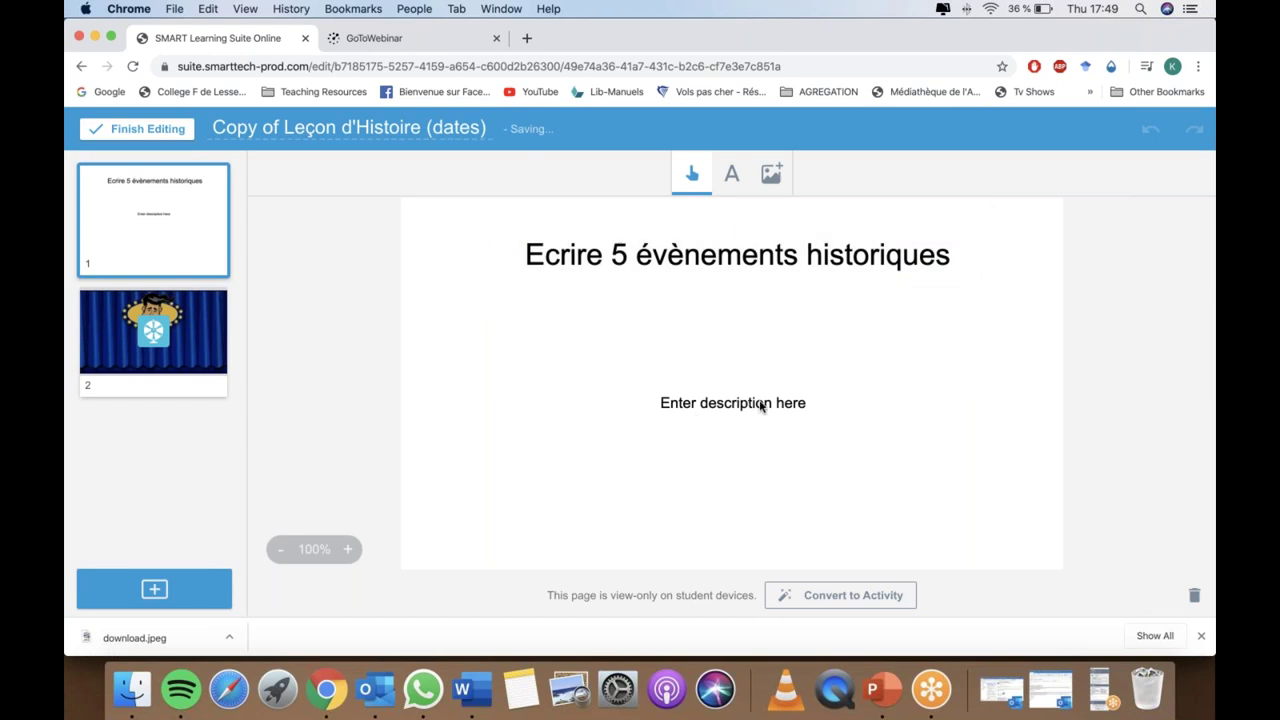
pyautogui.click(766, 404)
pyautogui.press('super+a')
pyautogui.write('écrire é')
pyautogui.write('ci')
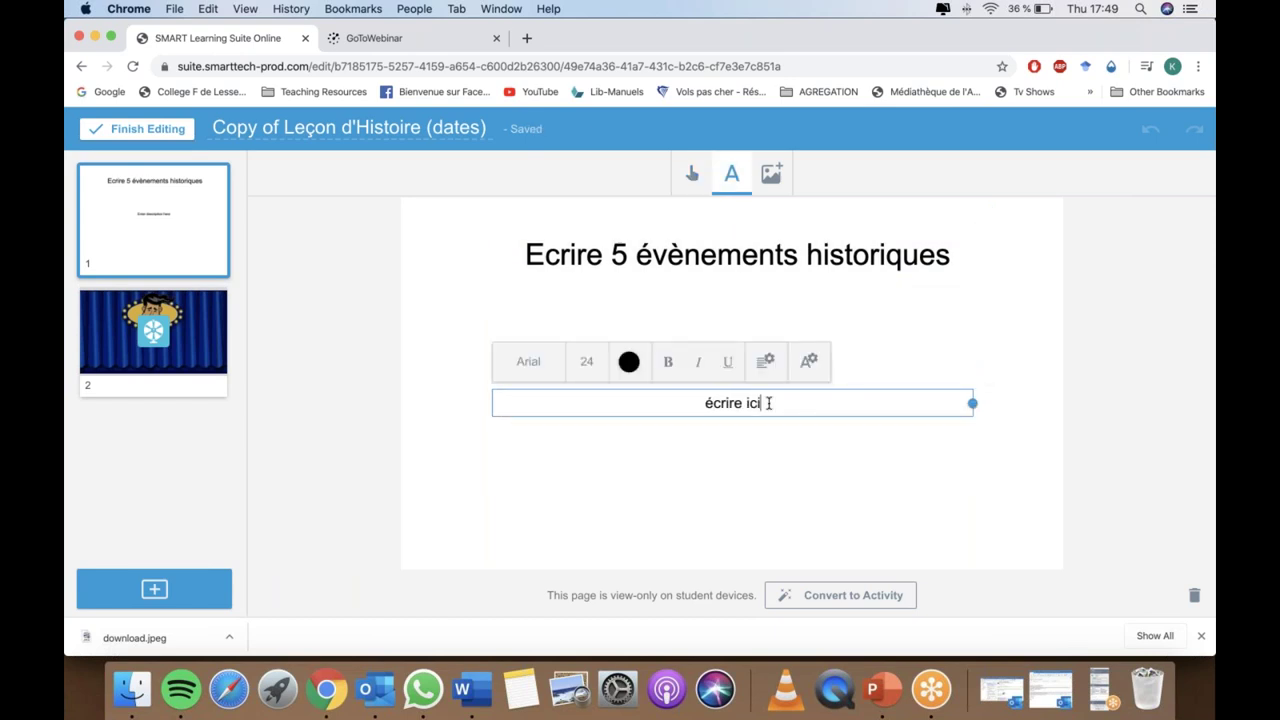
pyautogui.click(806, 474)
pyautogui.click(758, 402)
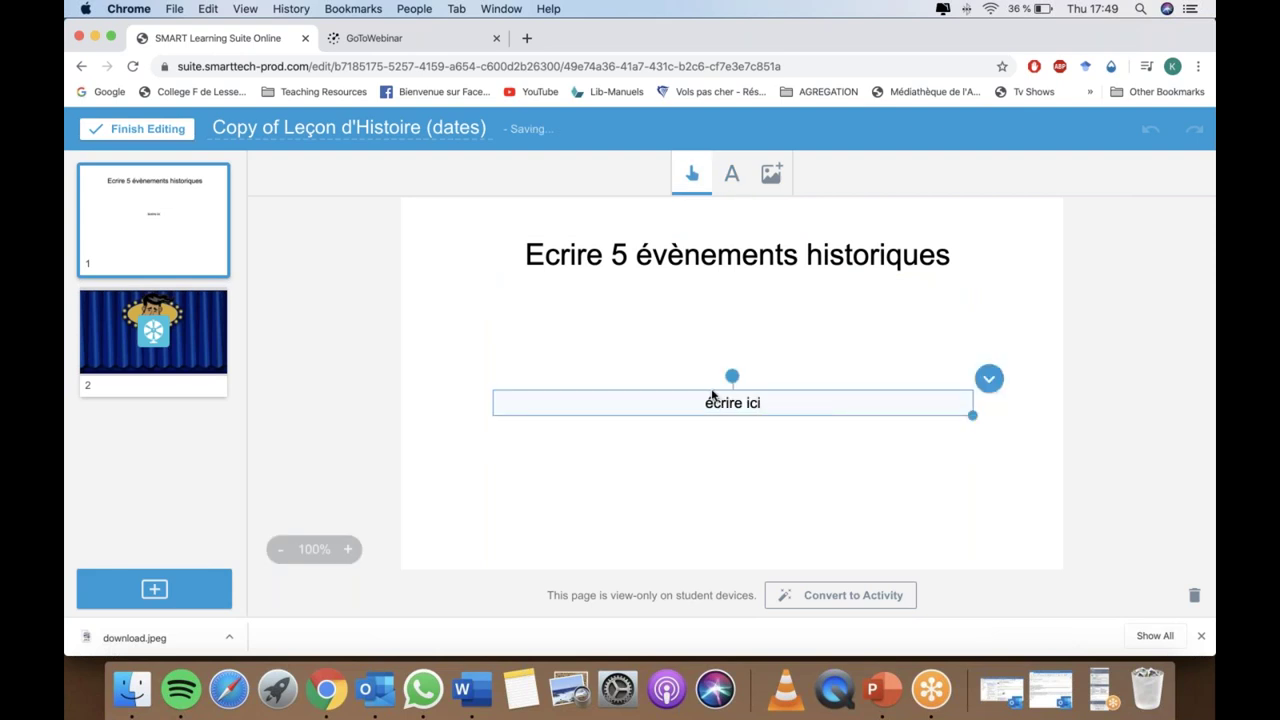
pyautogui.moveTo(713, 395); pyautogui.dragTo(684, 314)
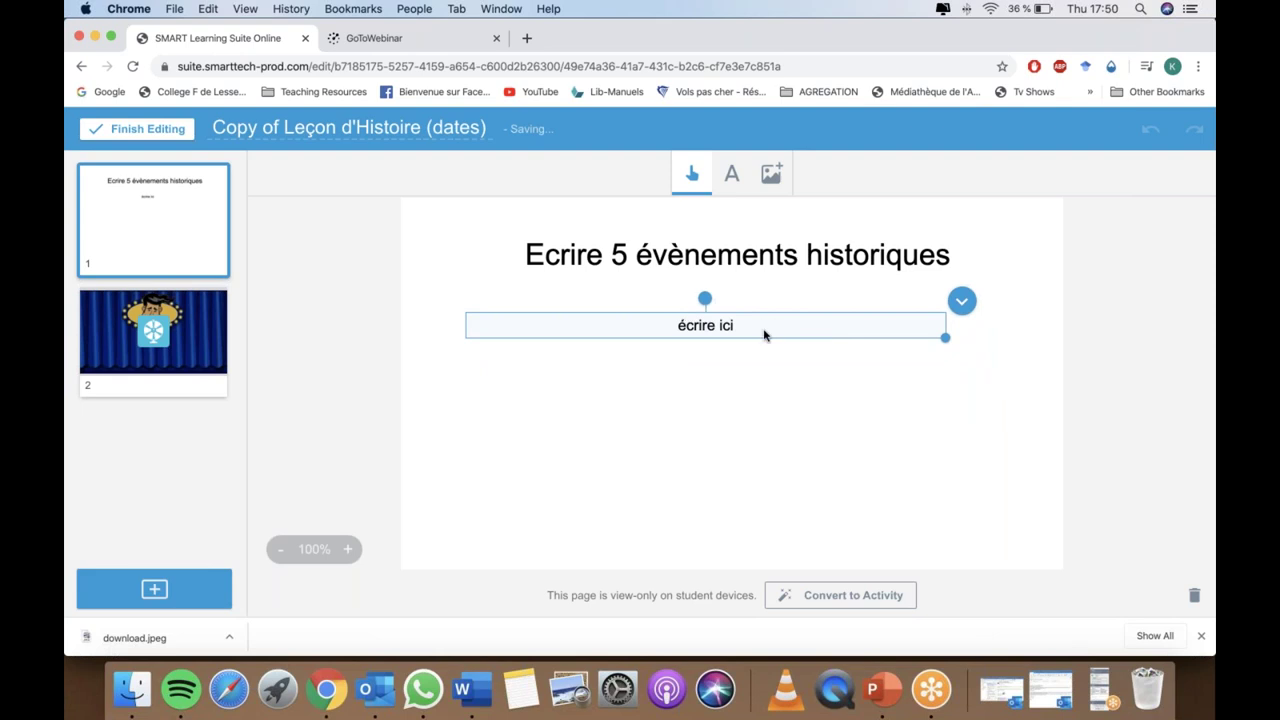
pyautogui.click(760, 399)
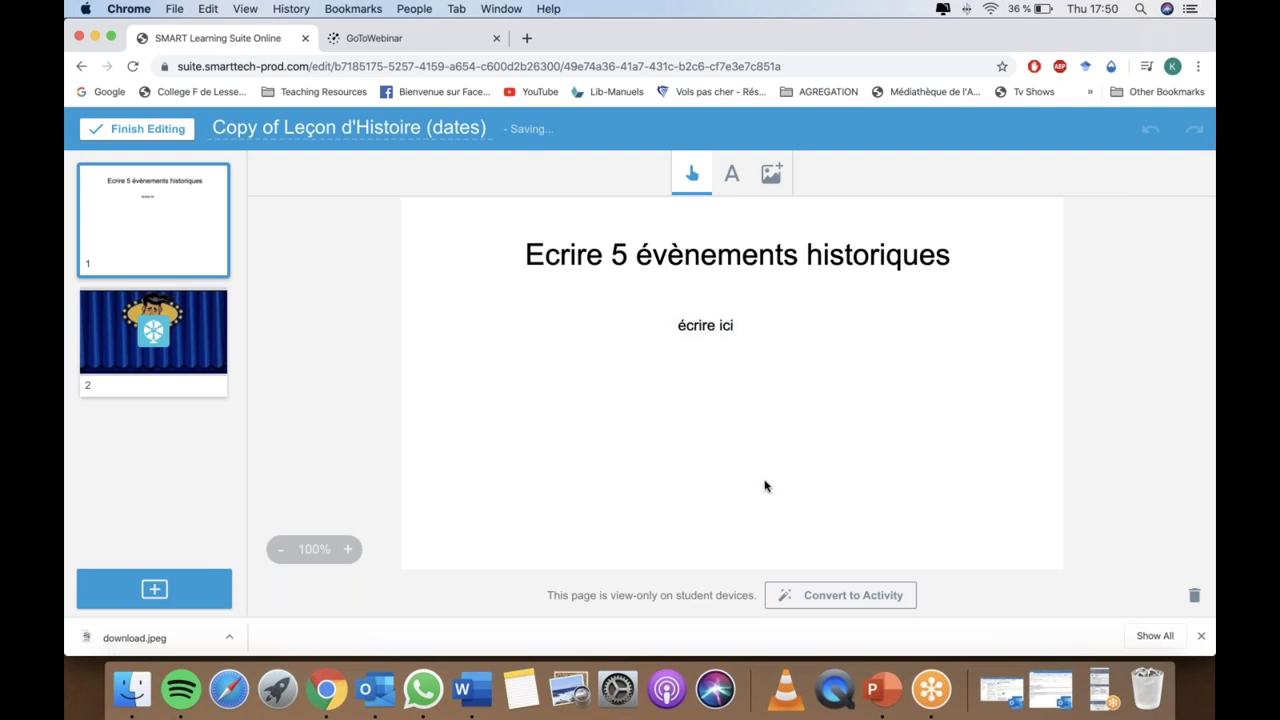
# - Convert the page into an individual Handout activity and finish editing the lesson
pyautogui.click(838, 596)
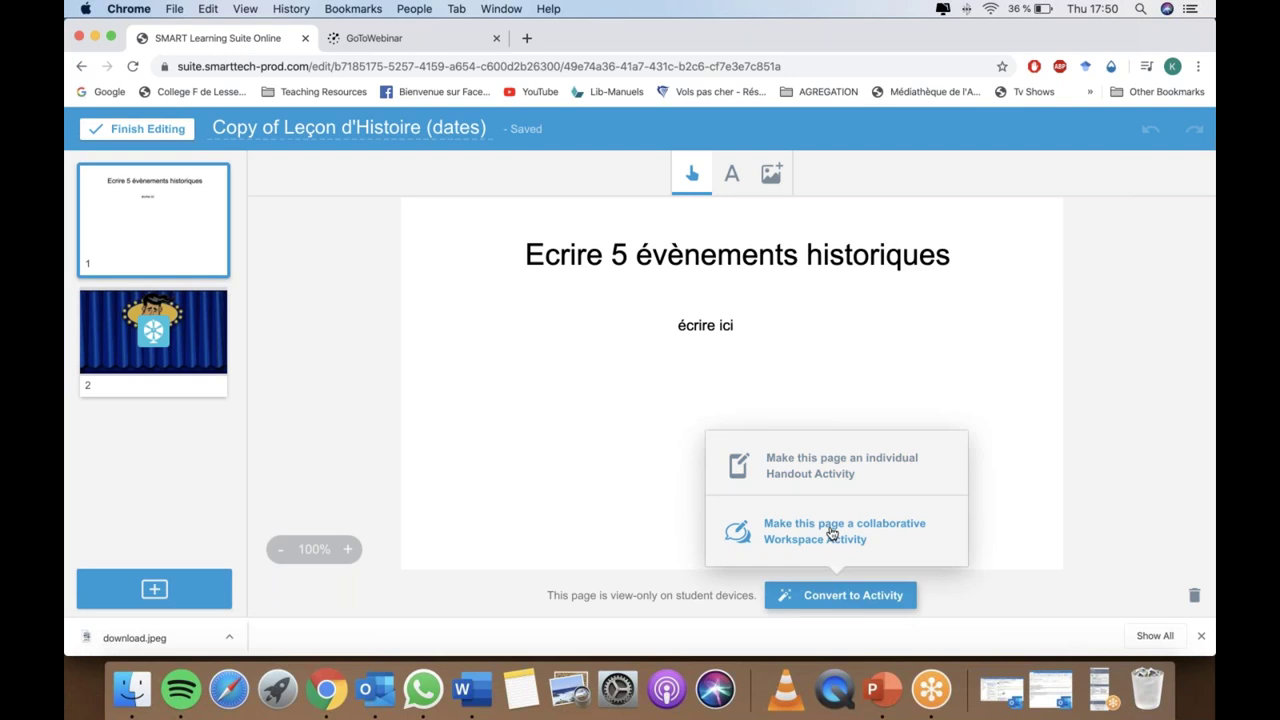
pyautogui.click(826, 468)
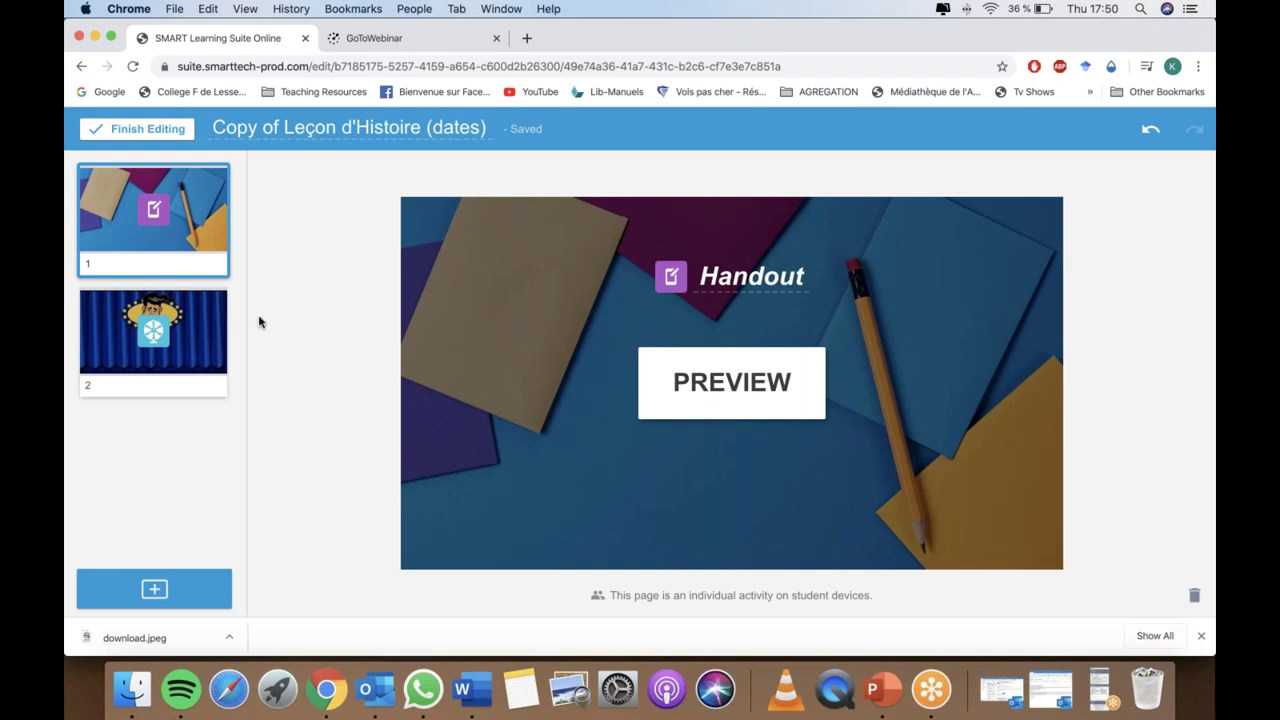
pyautogui.click(132, 130)
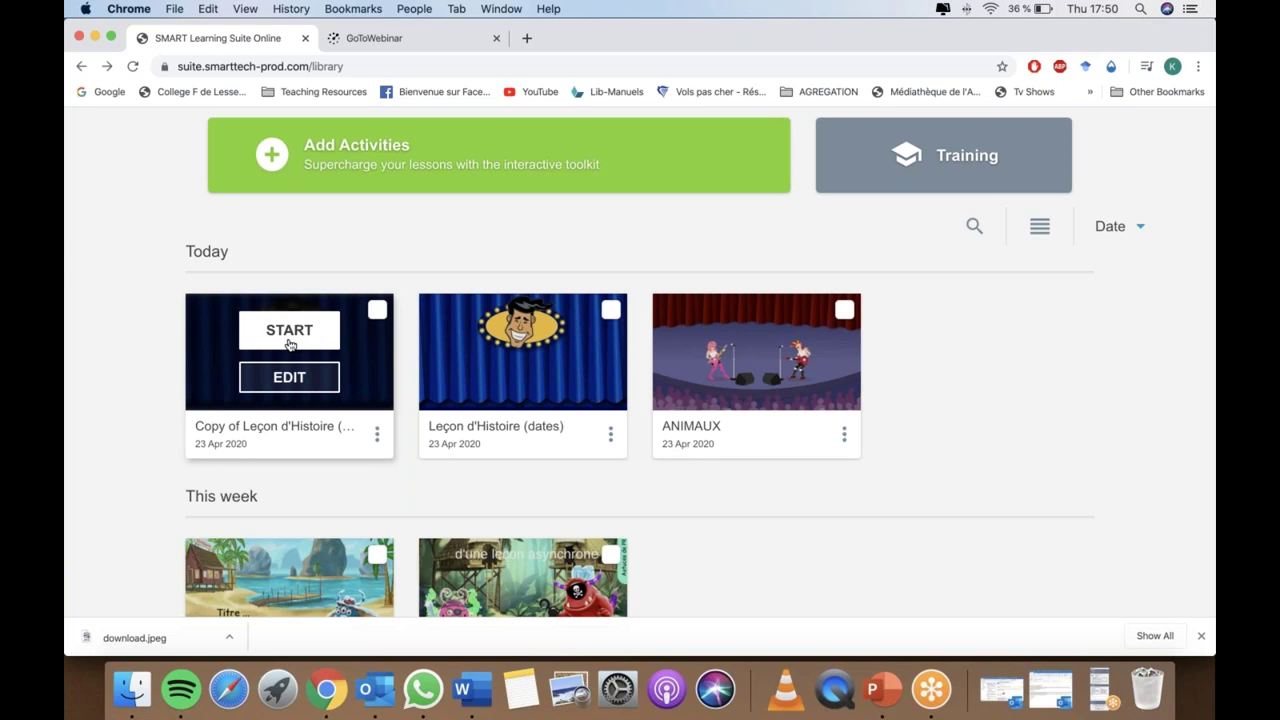
# - Show the class ID above the lesson library and start the copied Leçon d'Histoire lesson
pyautogui.scroll(3, 289, 345)
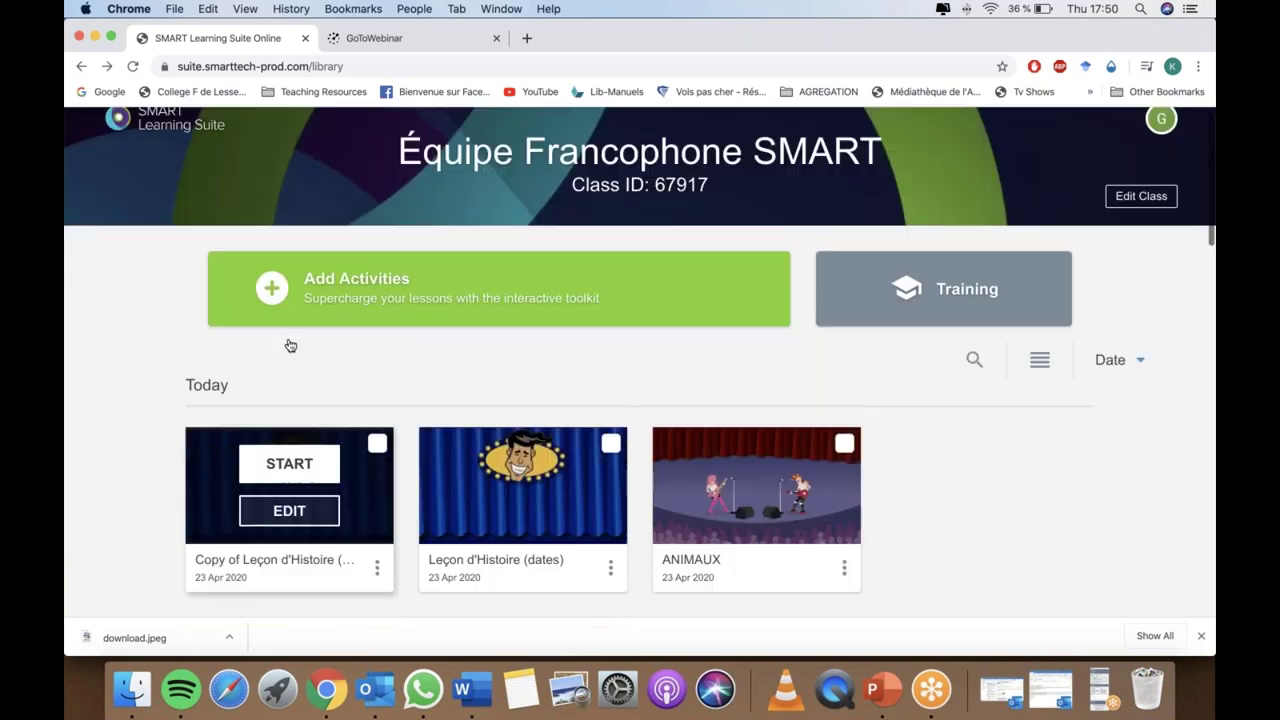
pyautogui.scroll(1, 289, 345)
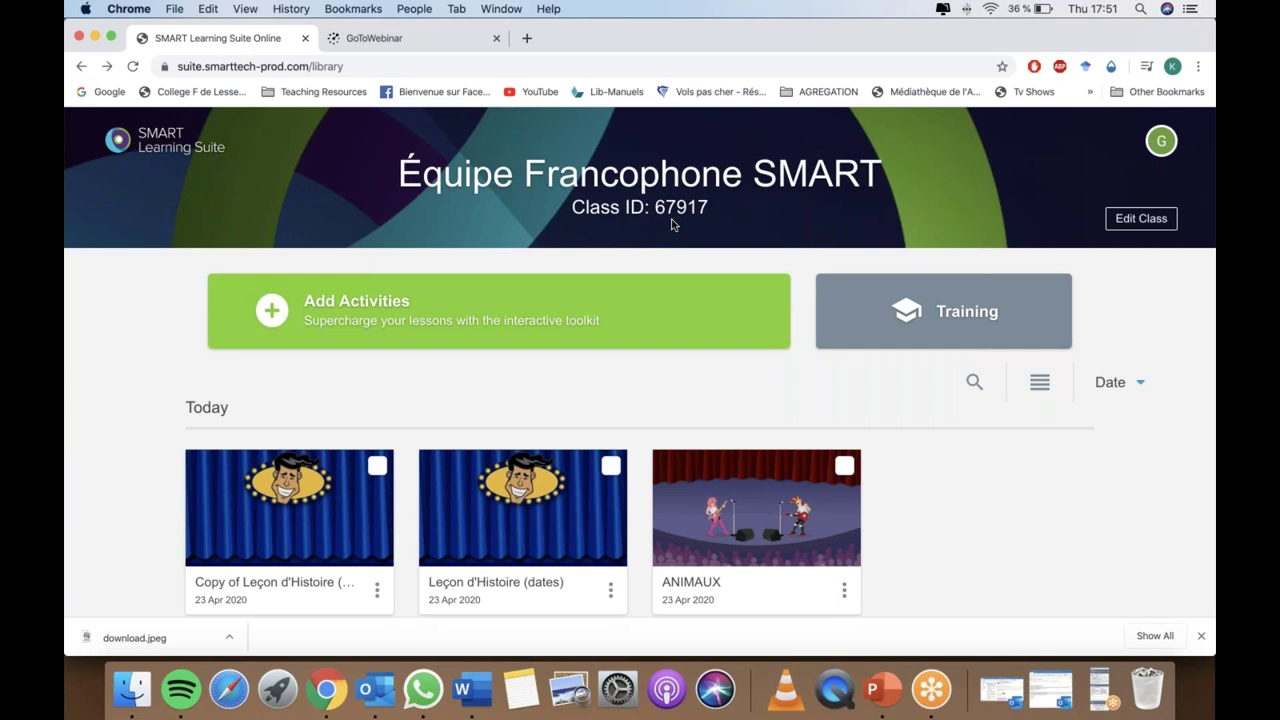
pyautogui.moveTo(300, 500)
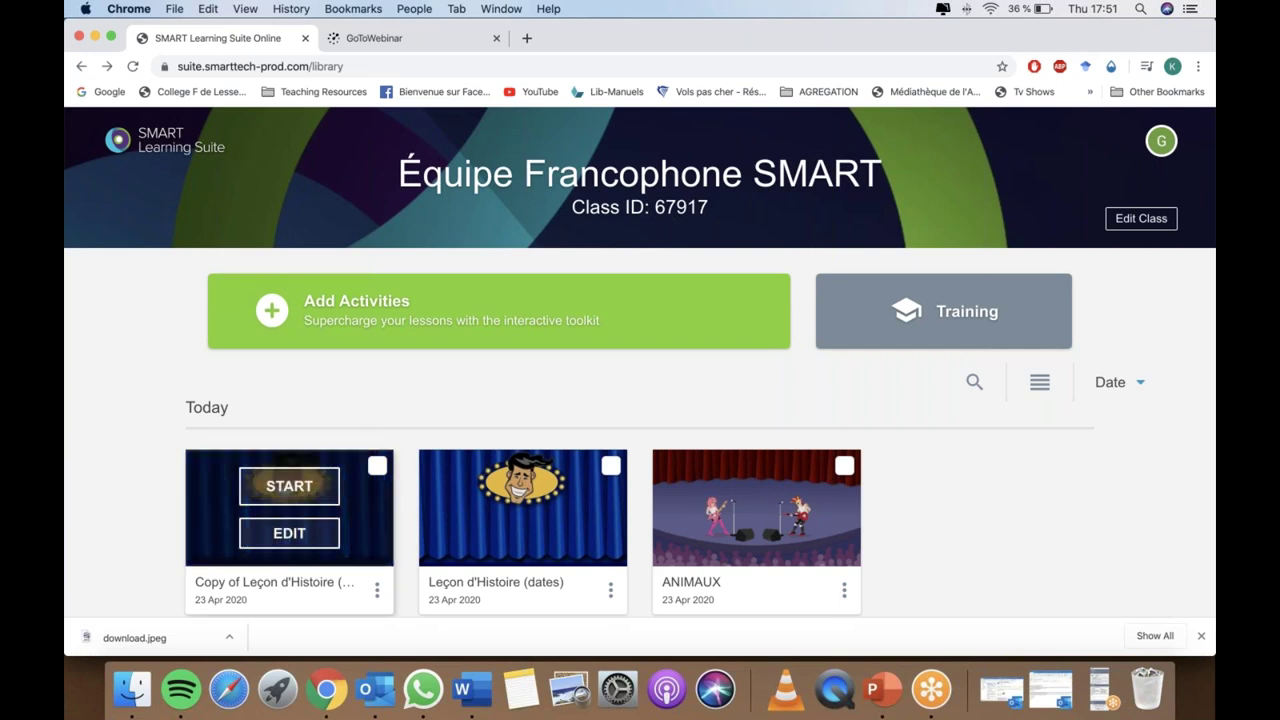
pyautogui.click(289, 486)
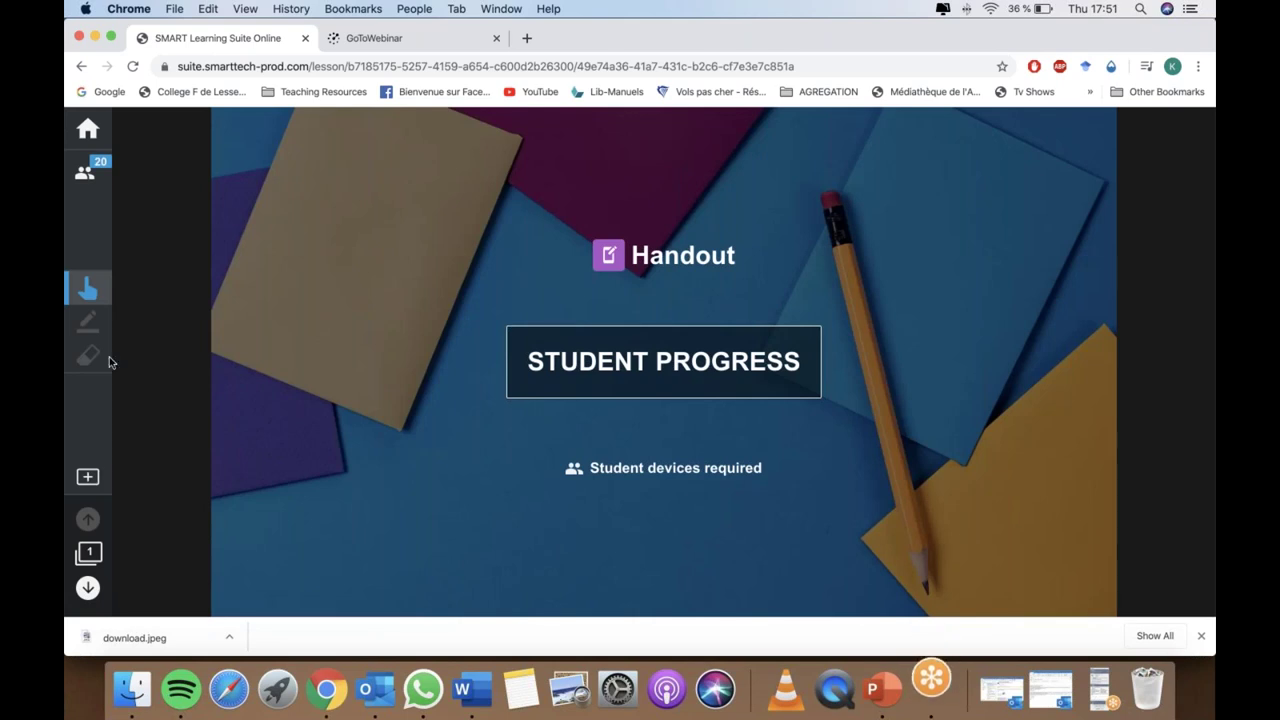
# - View the Game Show page of the running lesson and go back to the Handout page
pyautogui.click(622, 364)
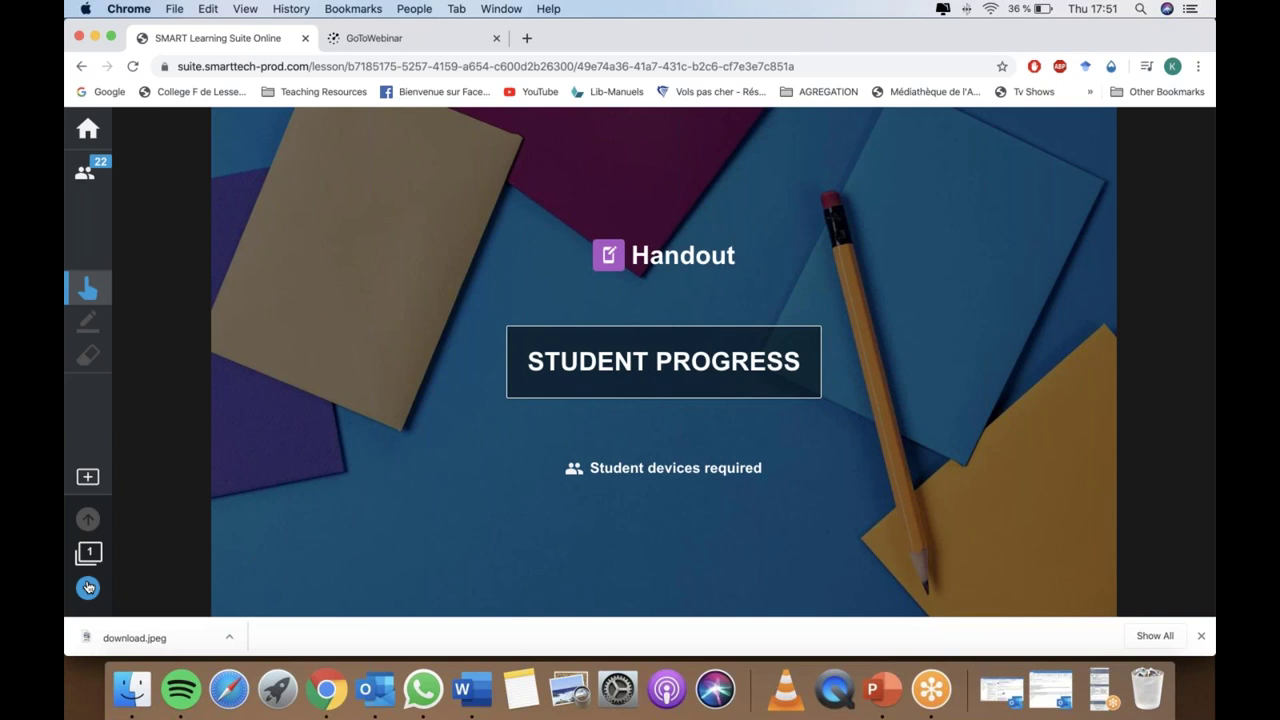
pyautogui.click(88, 588)
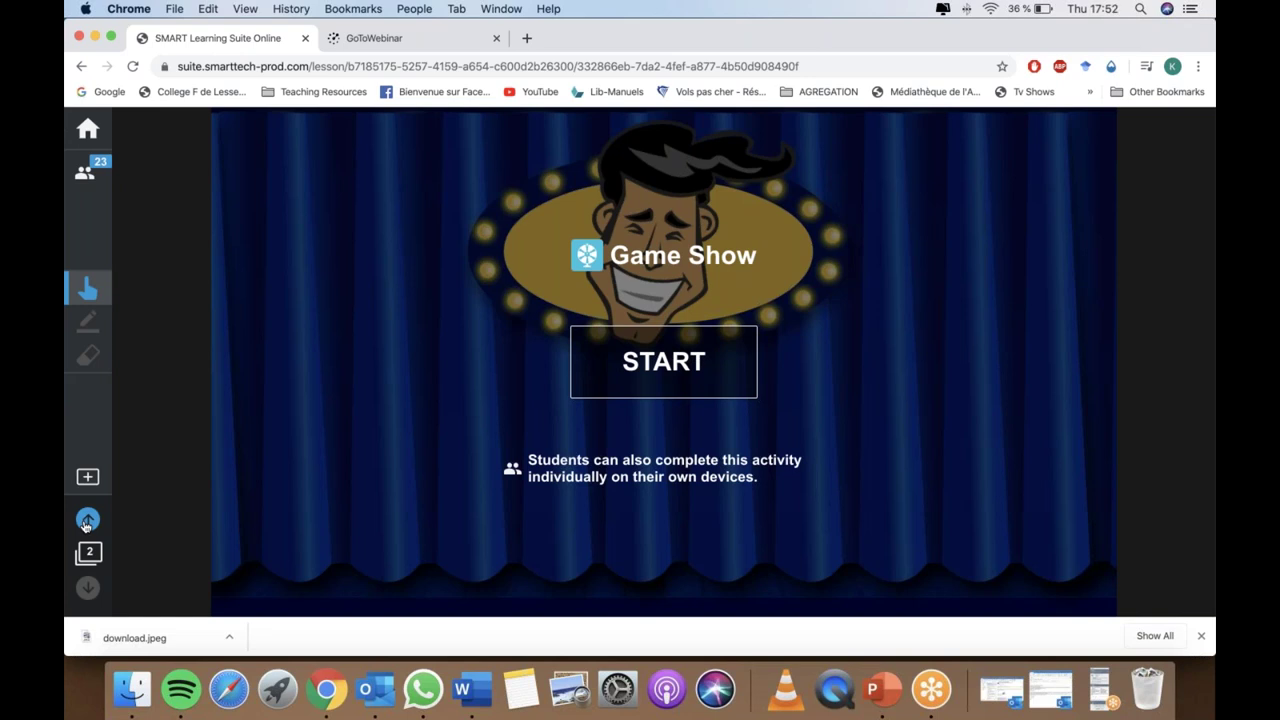
pyautogui.click(86, 521)
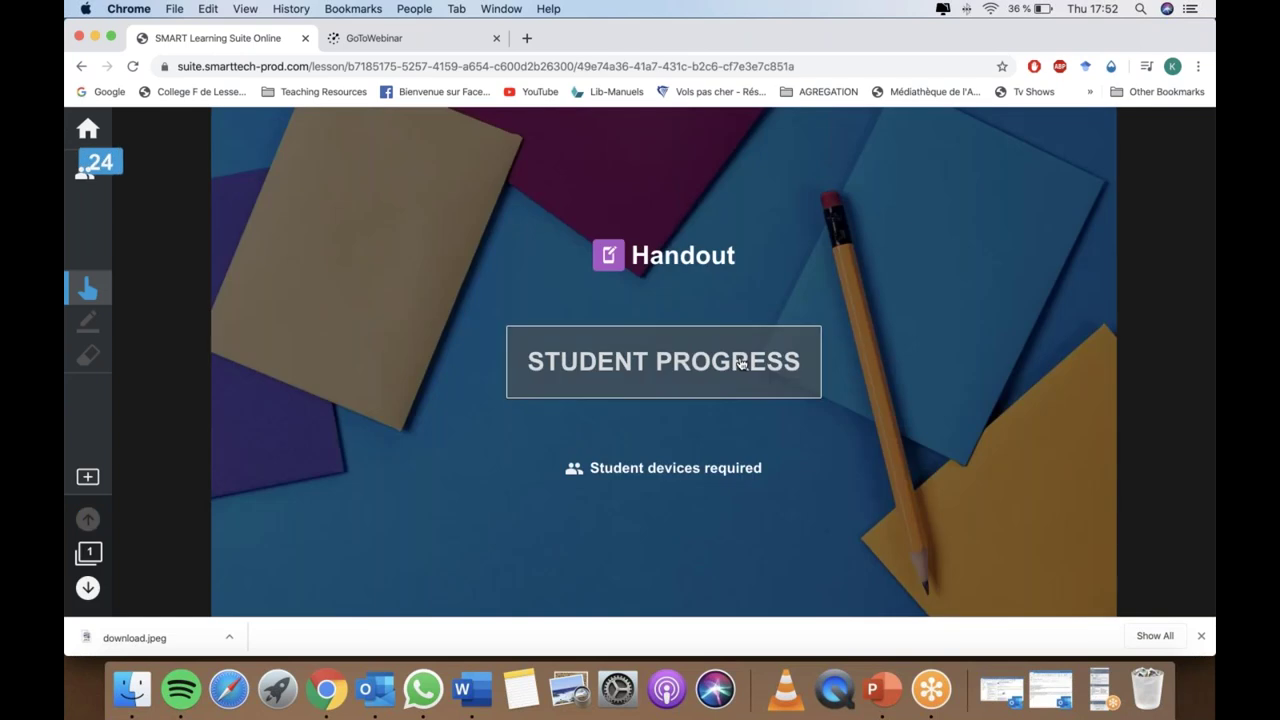
# - Open the Handout's student progress and view three students' handouts one by one, returning to the student list after each
pyautogui.click(656, 384)
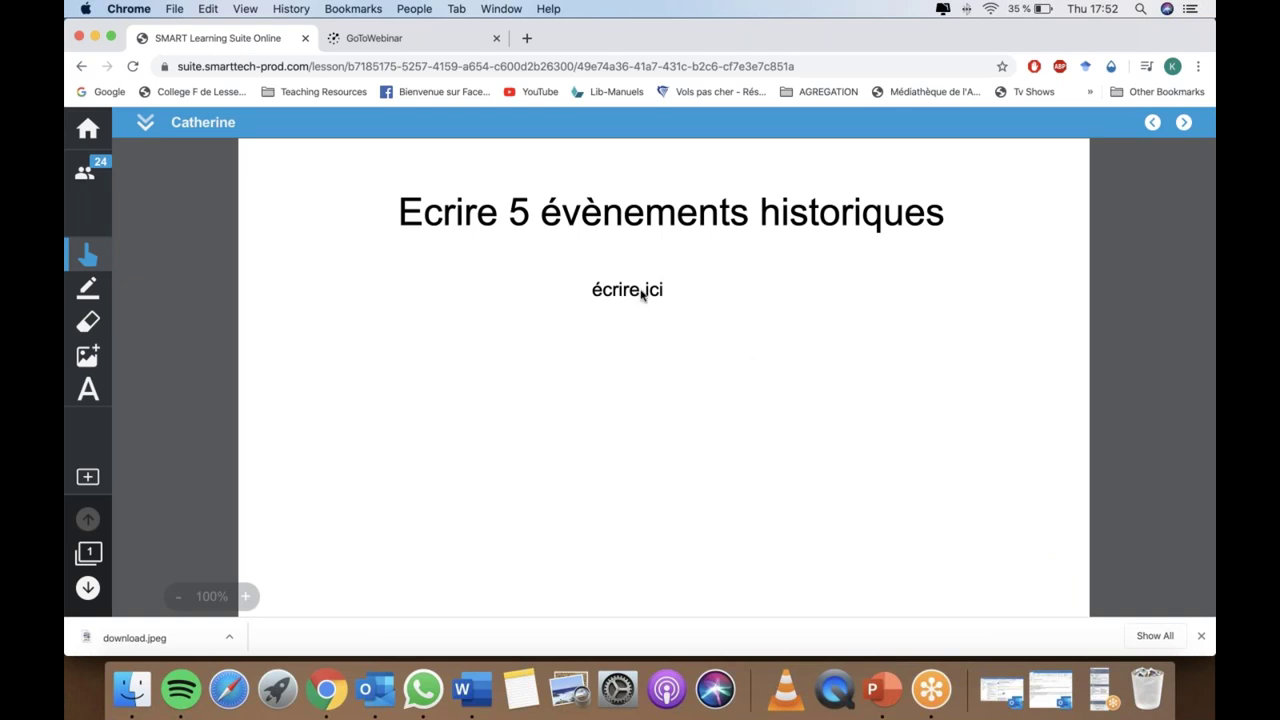
pyautogui.click(143, 122)
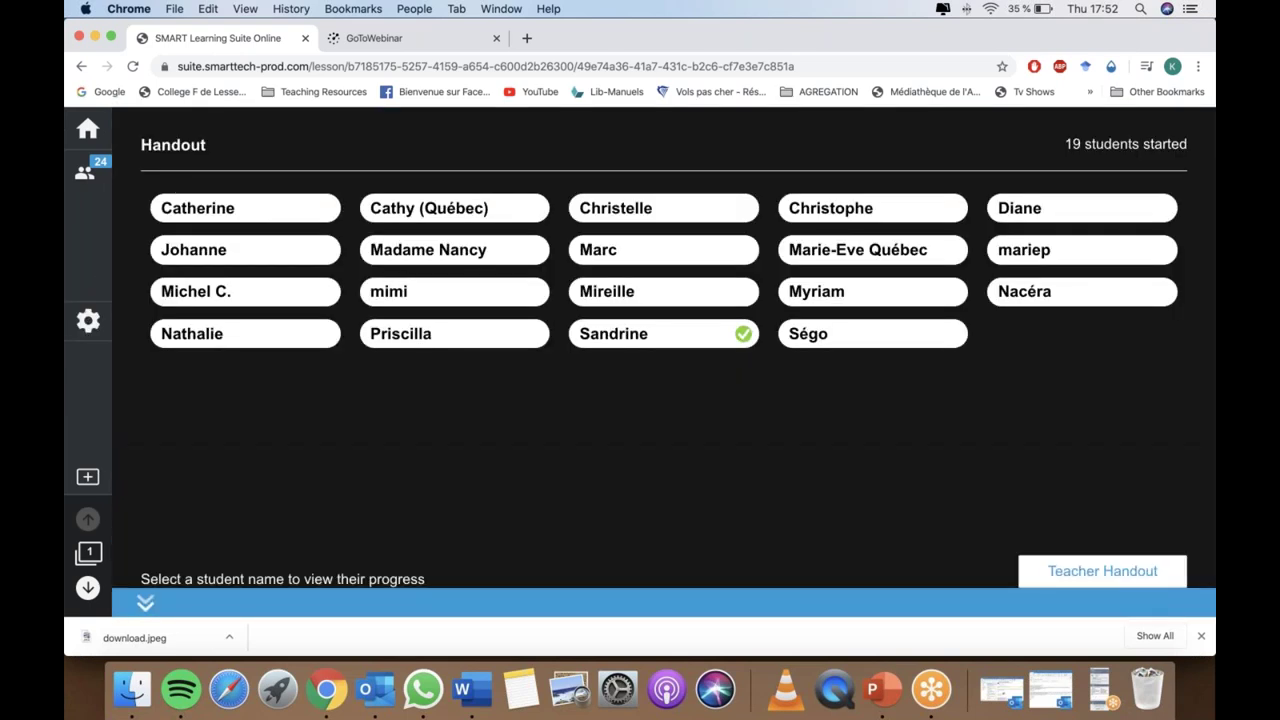
pyautogui.click(614, 208)
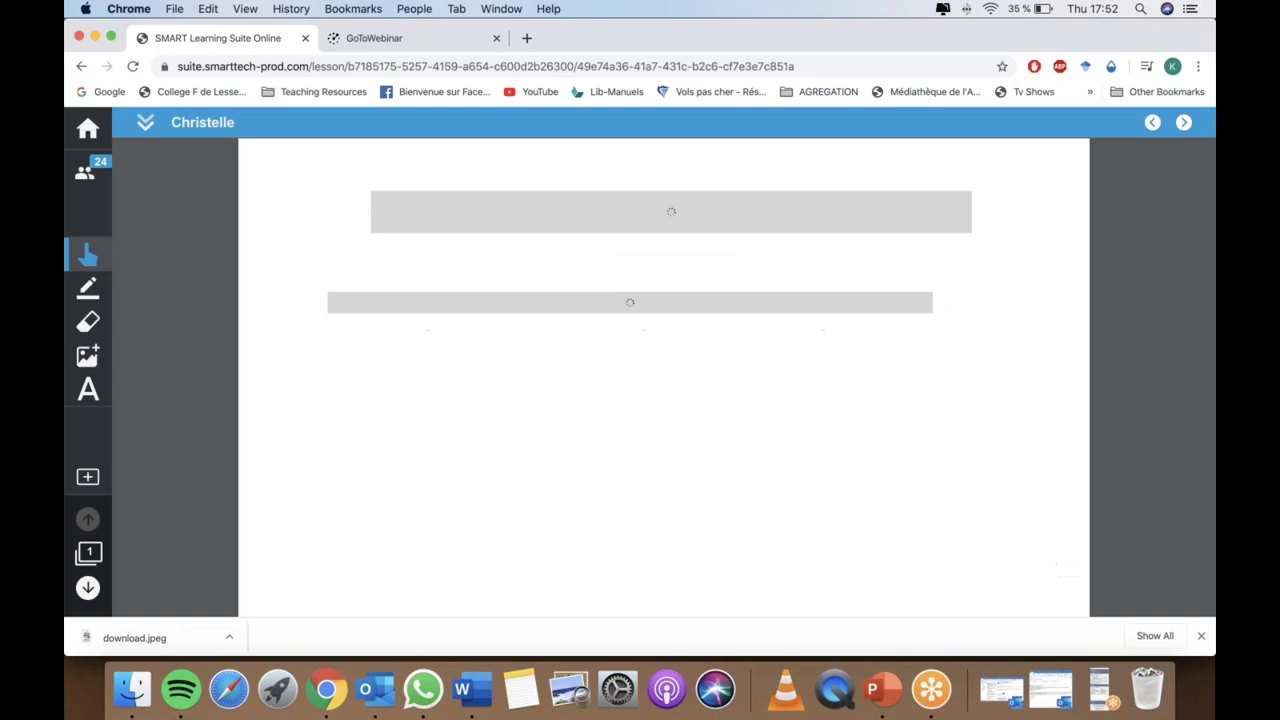
pyautogui.click(145, 122)
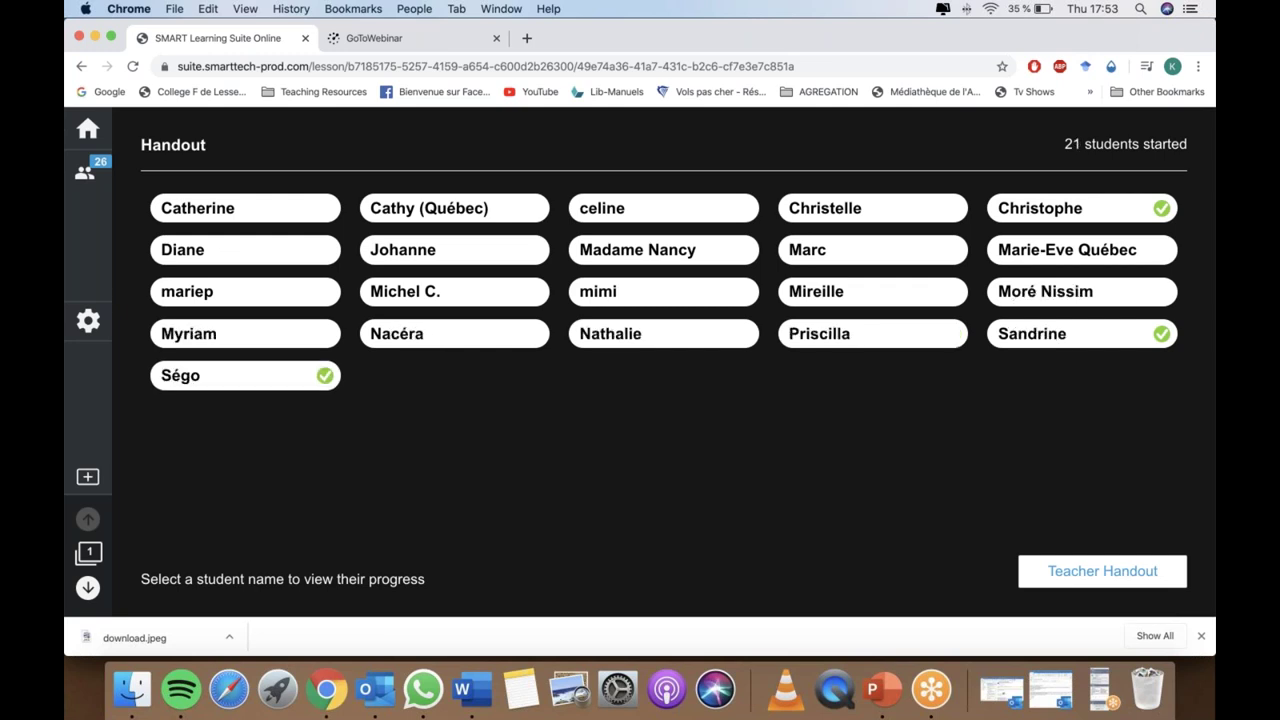
pyautogui.click(273, 382)
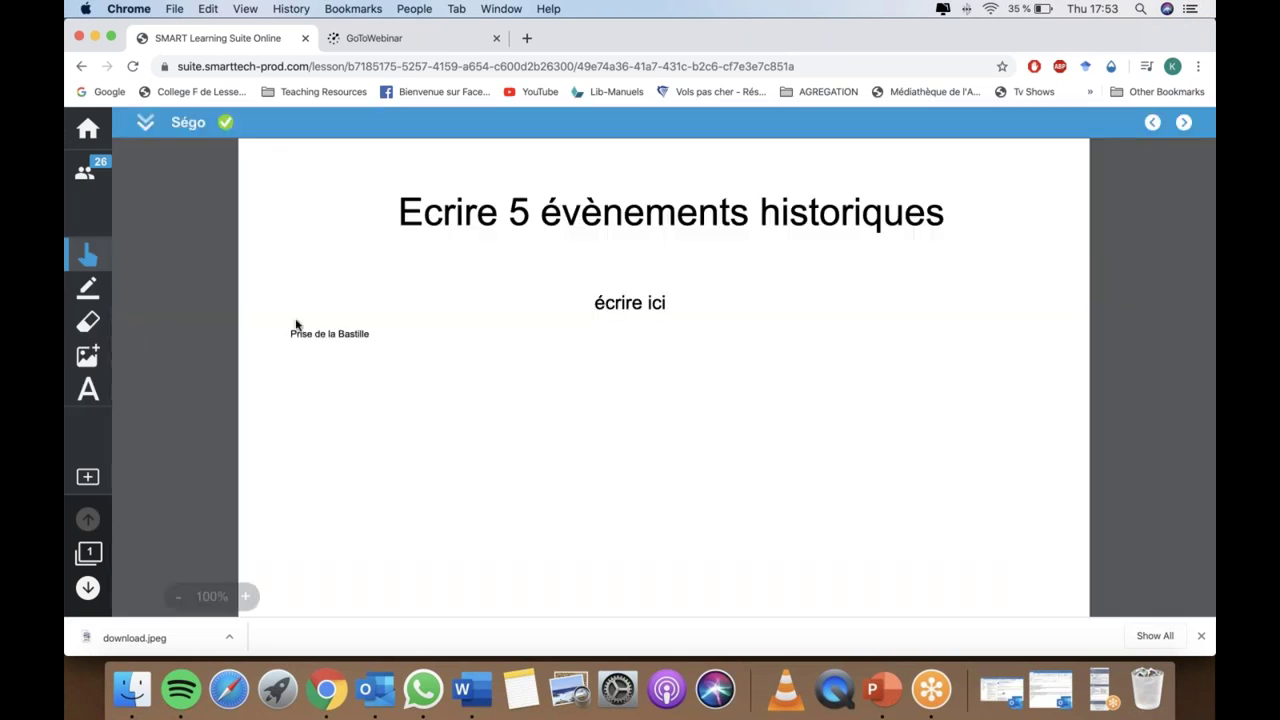
pyautogui.click(146, 124)
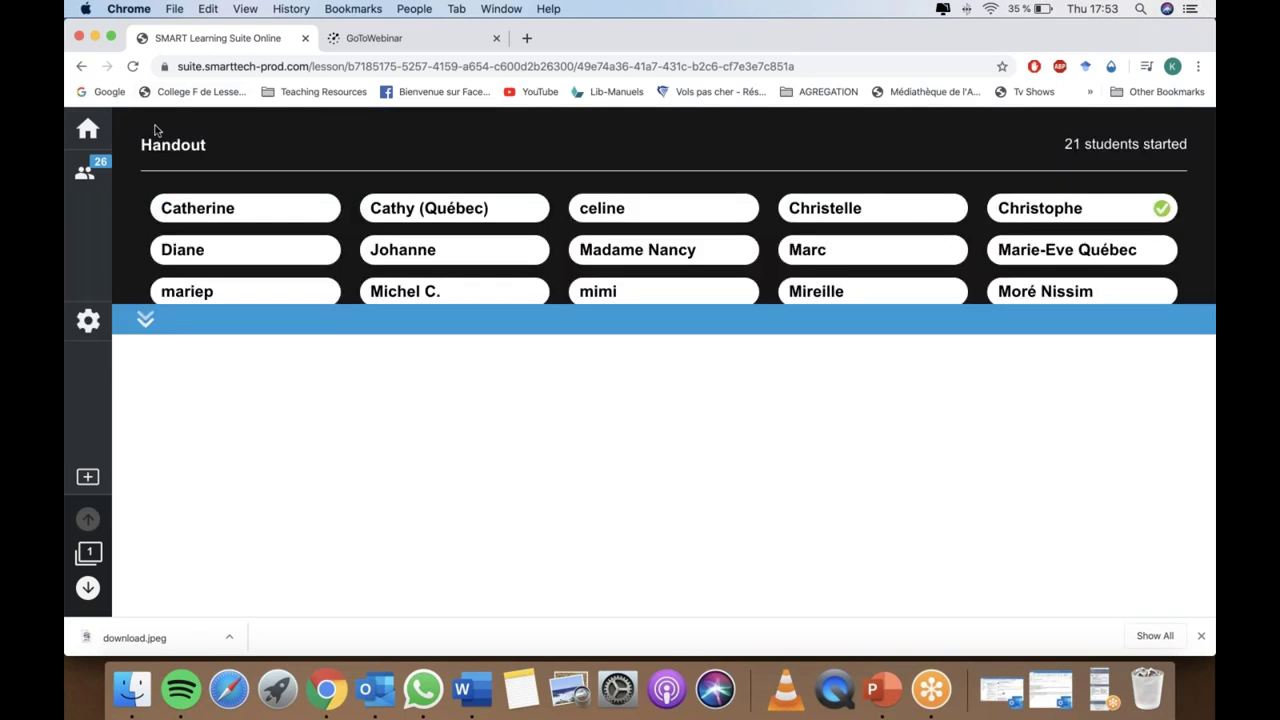
# - Open the completed handout with two dated events and insert "14 juillet" before 1789 in the Bastille line
pyautogui.click(1111, 340)
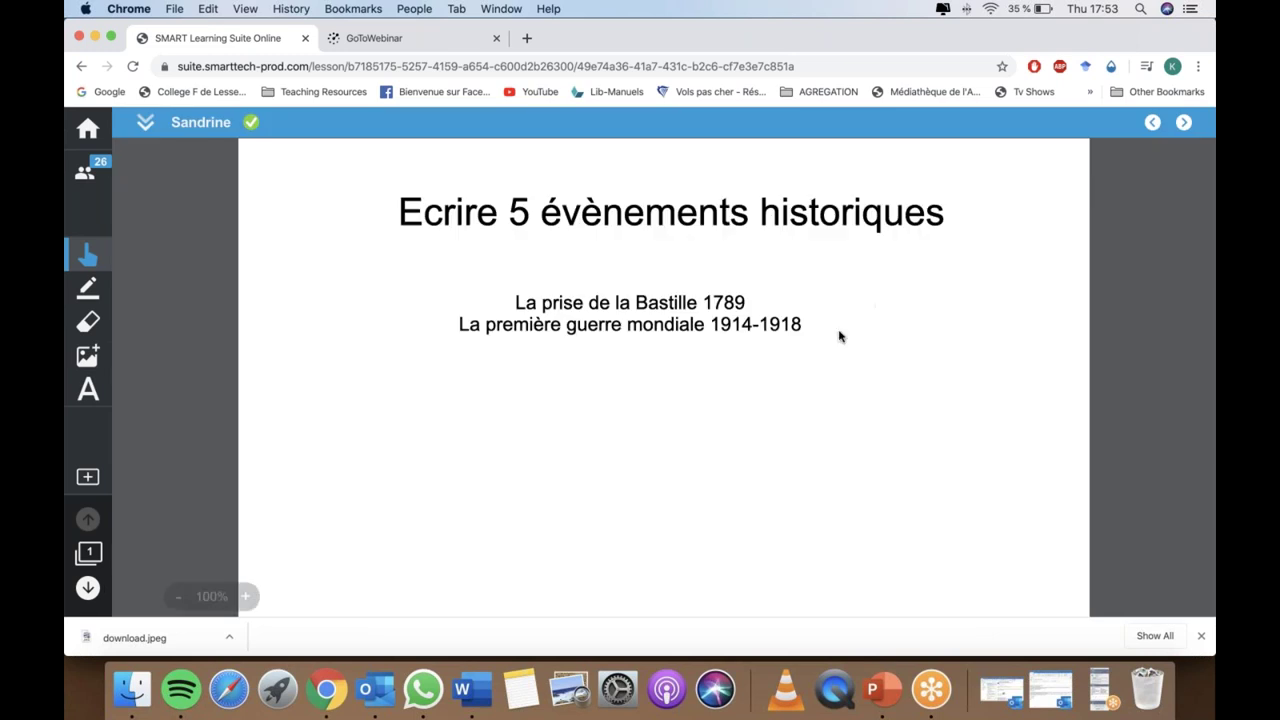
pyautogui.click(90, 391)
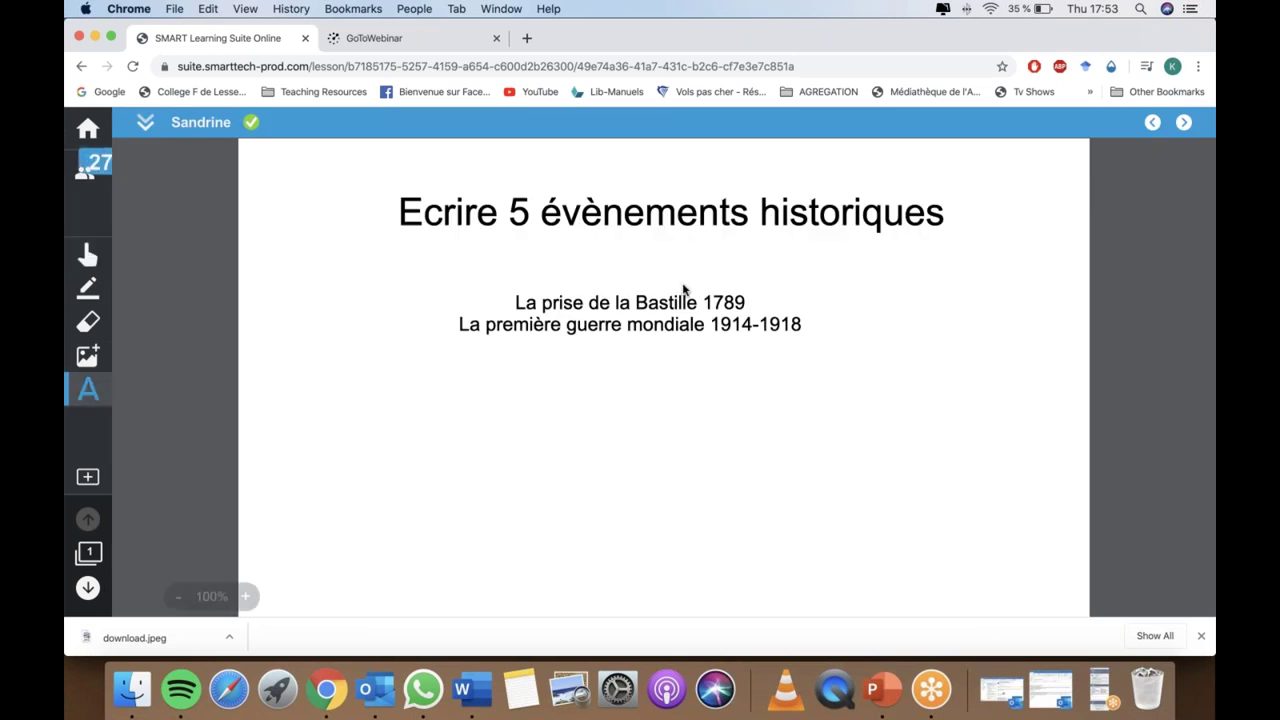
pyautogui.click(855, 297)
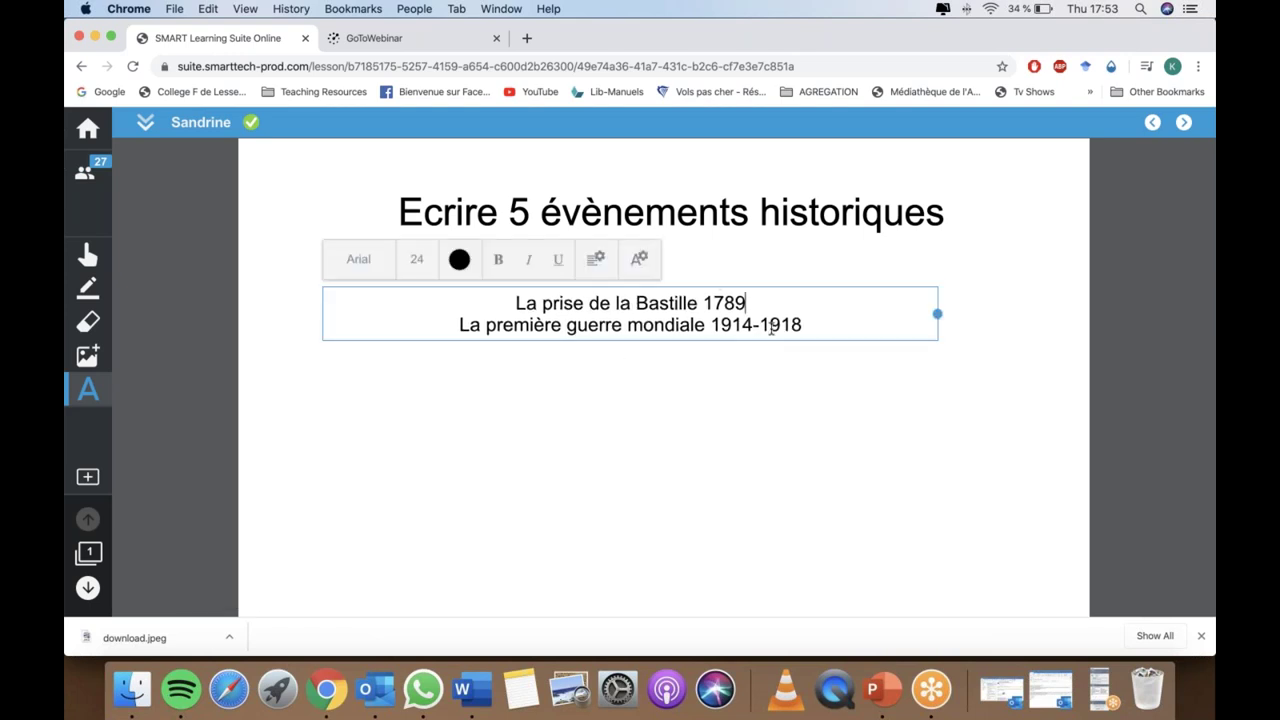
pyautogui.click(699, 303)
pyautogui.write('14 juillet 1')
# - Annotate the student's answers with the blue pen, drawing a check mark beside the Bastille line, and return to the student list
pyautogui.click(88, 287)
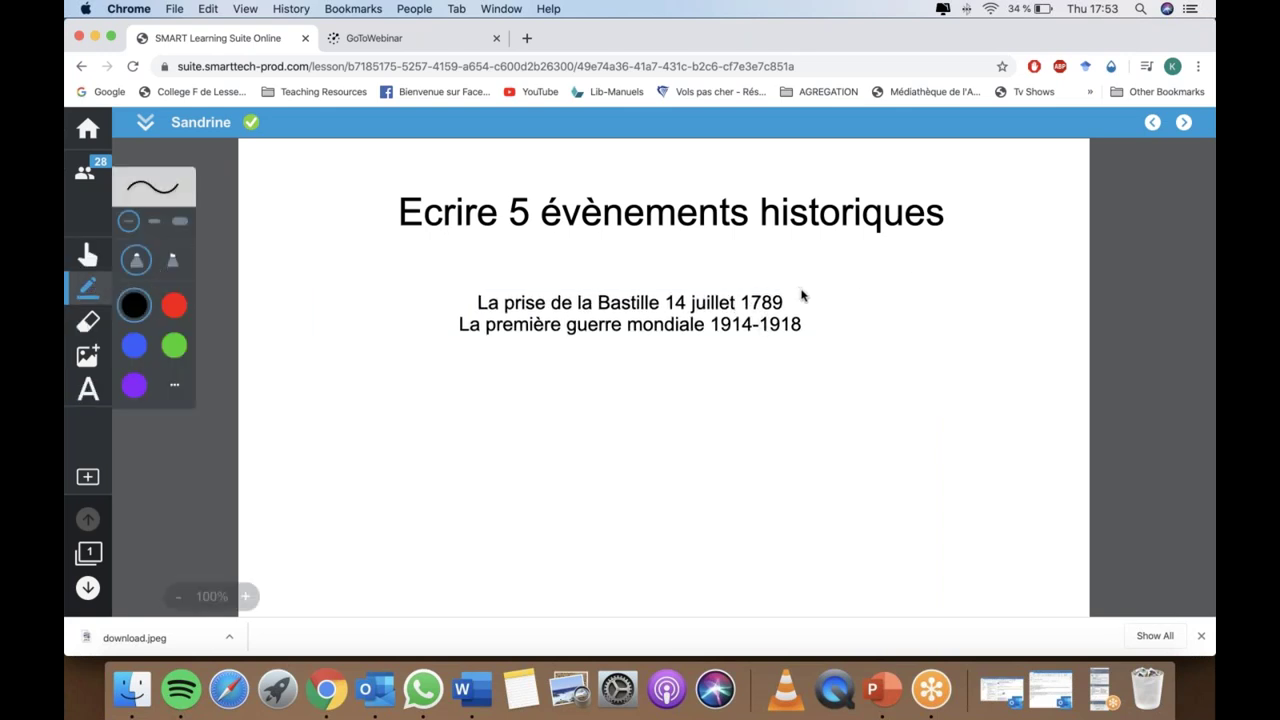
pyautogui.click(174, 305)
pyautogui.click(136, 346)
pyautogui.moveTo(792, 292)
pyautogui.mouseDown()
pyautogui.moveTo(806, 300)
pyautogui.moveTo(845, 254)
pyautogui.mouseUp()
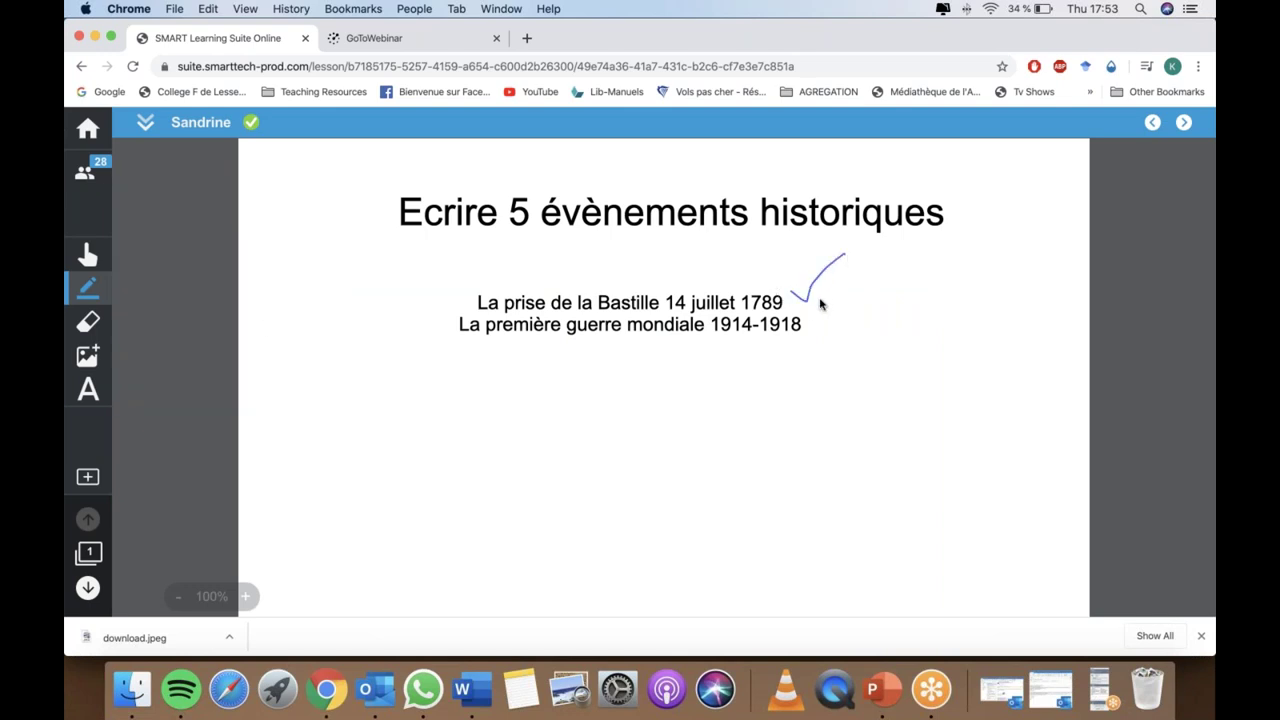
pyautogui.moveTo(810, 300); pyautogui.dragTo(849, 283)
pyautogui.click(144, 124)
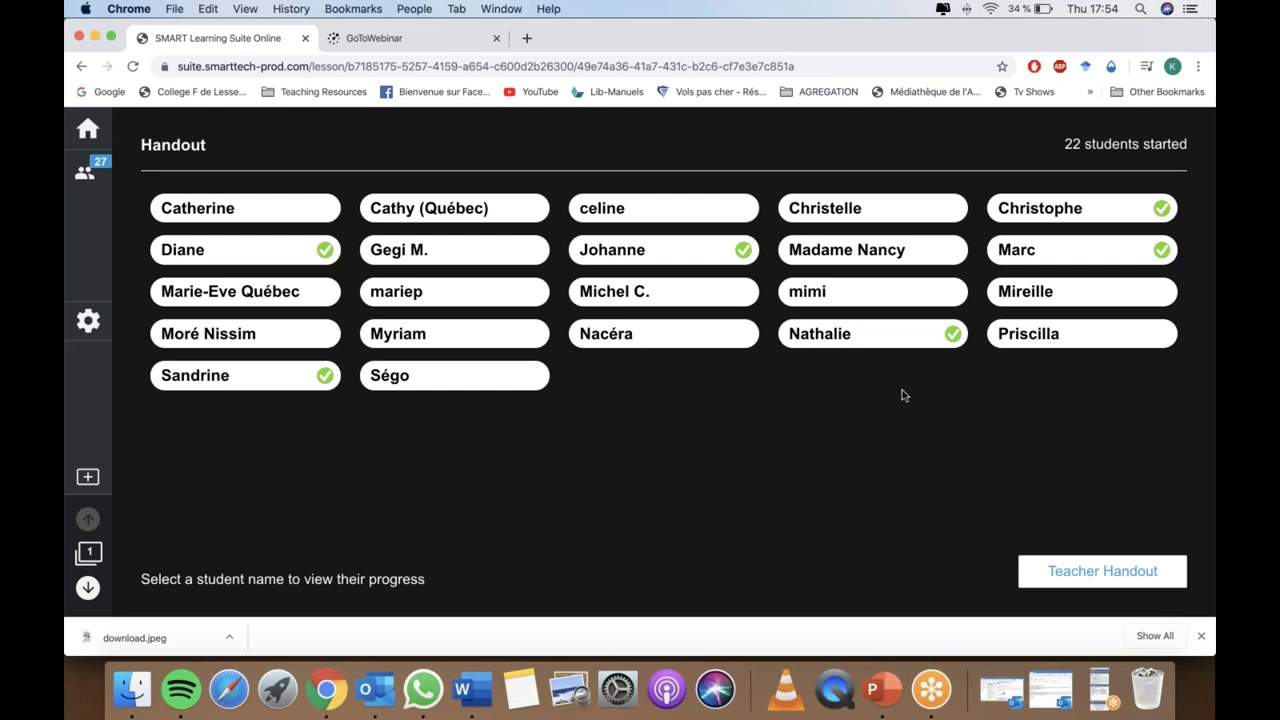
# - View one completed student handout, page through the first five students' handouts in list order, and return to the student list
pyautogui.click(870, 347)
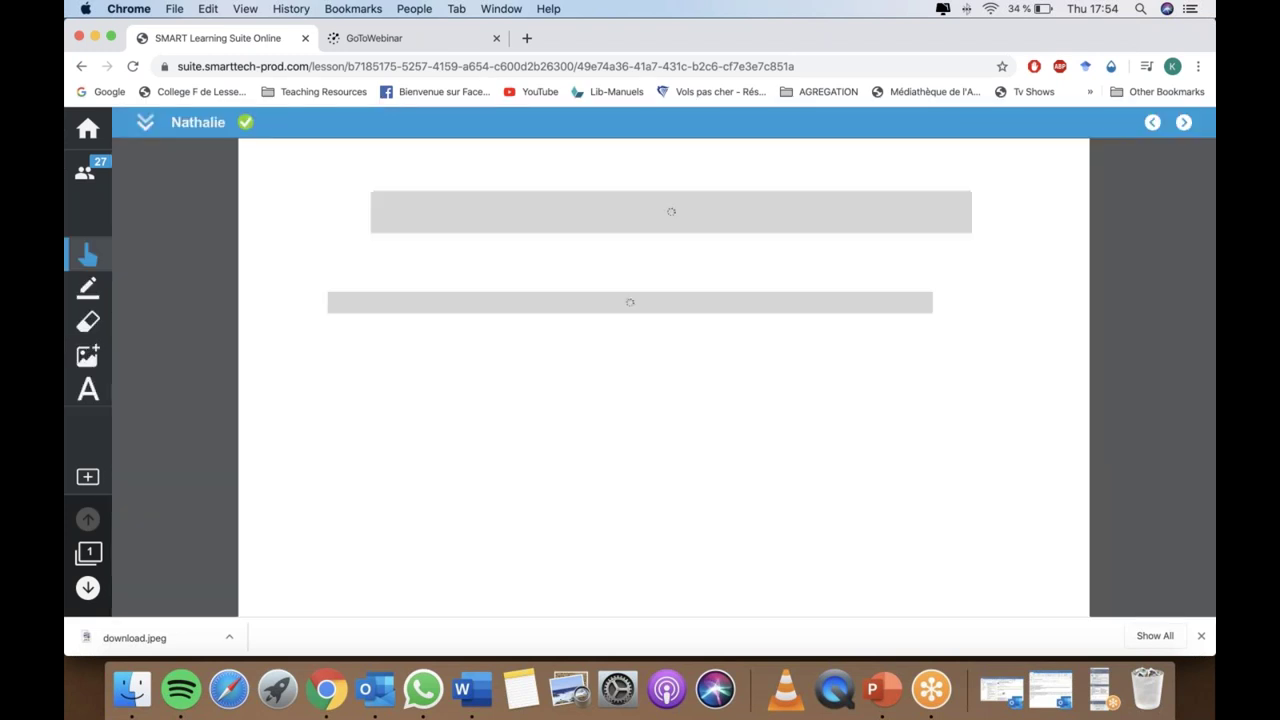
pyautogui.click(142, 121)
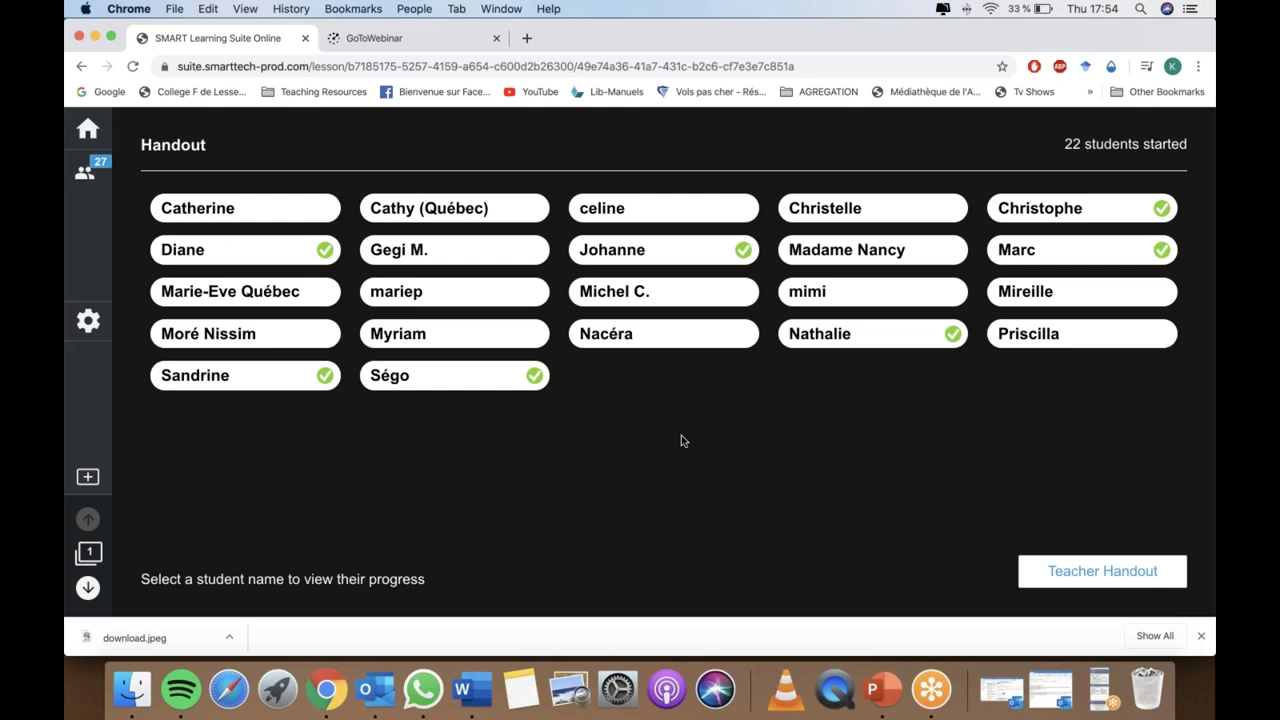
pyautogui.click(225, 218)
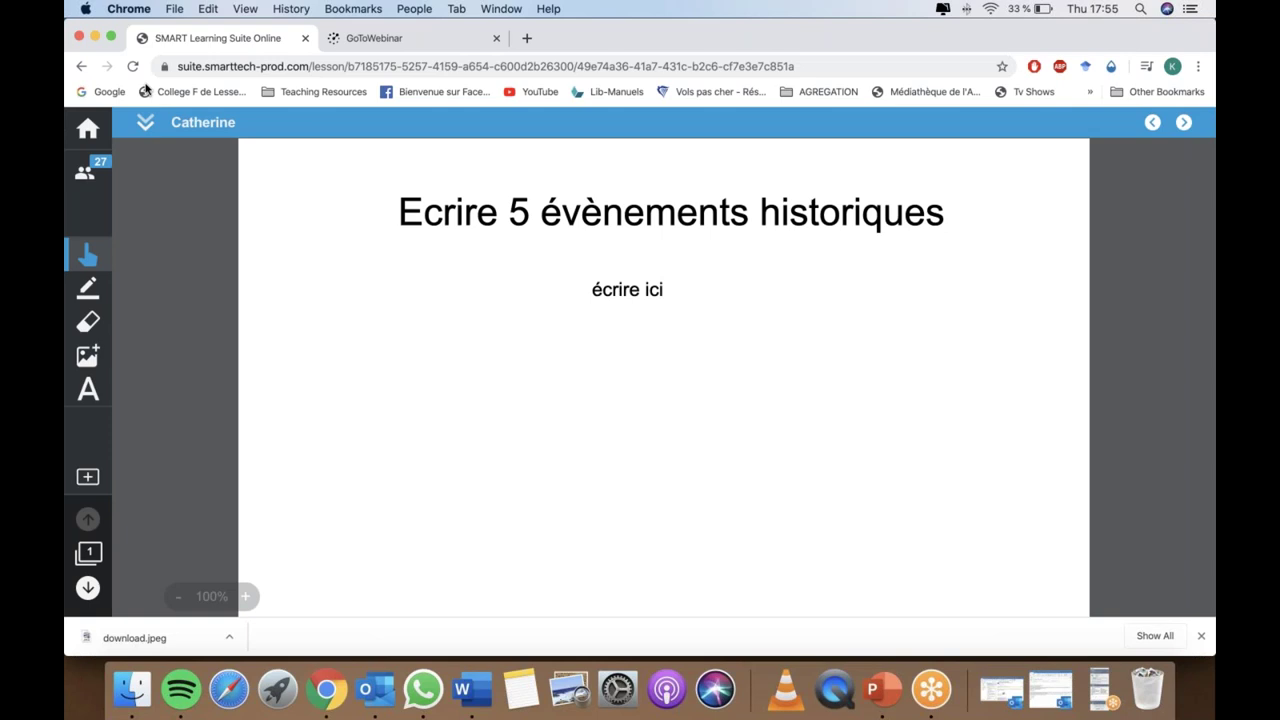
pyautogui.click(147, 125)
pyautogui.click(1183, 124)
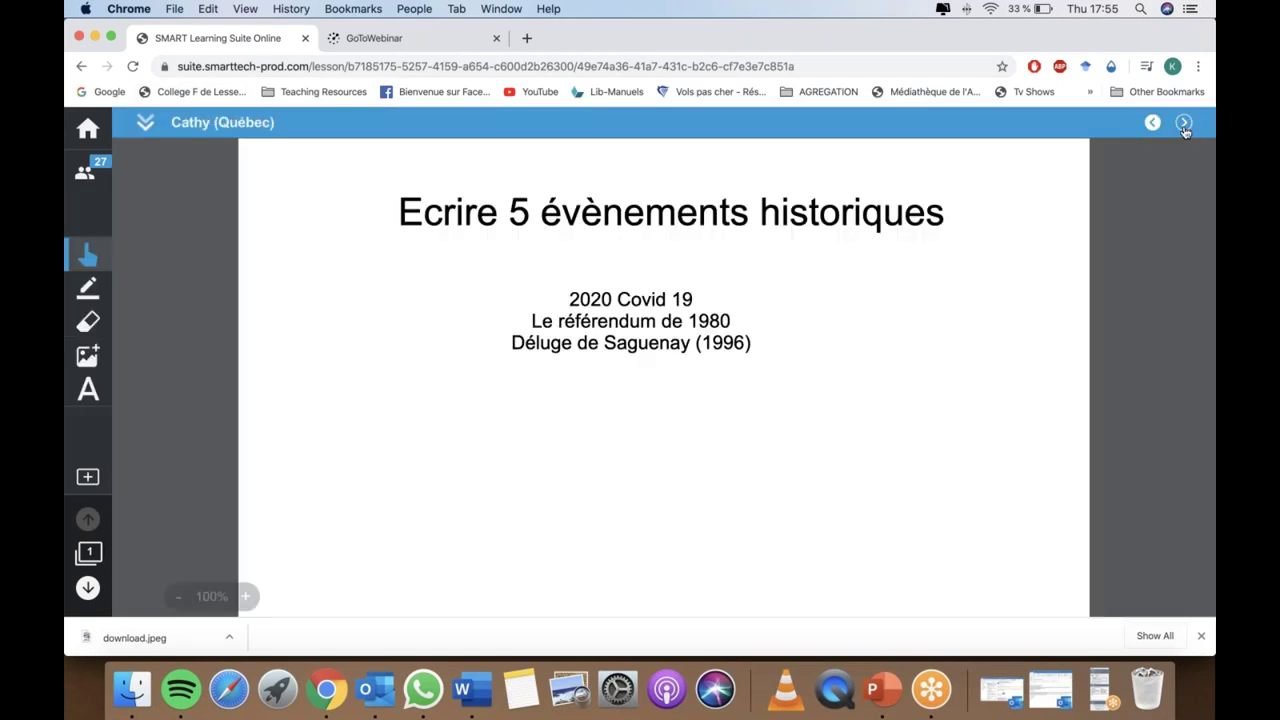
pyautogui.click(1183, 124)
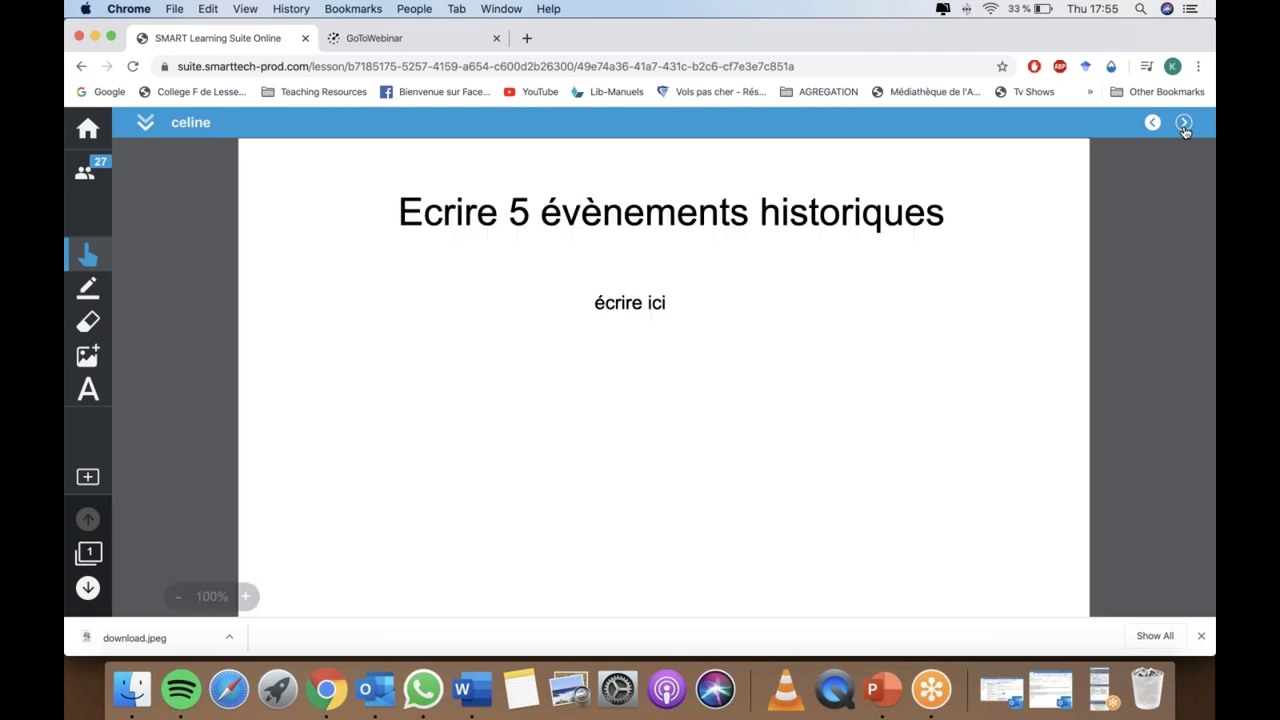
pyautogui.click(1183, 124)
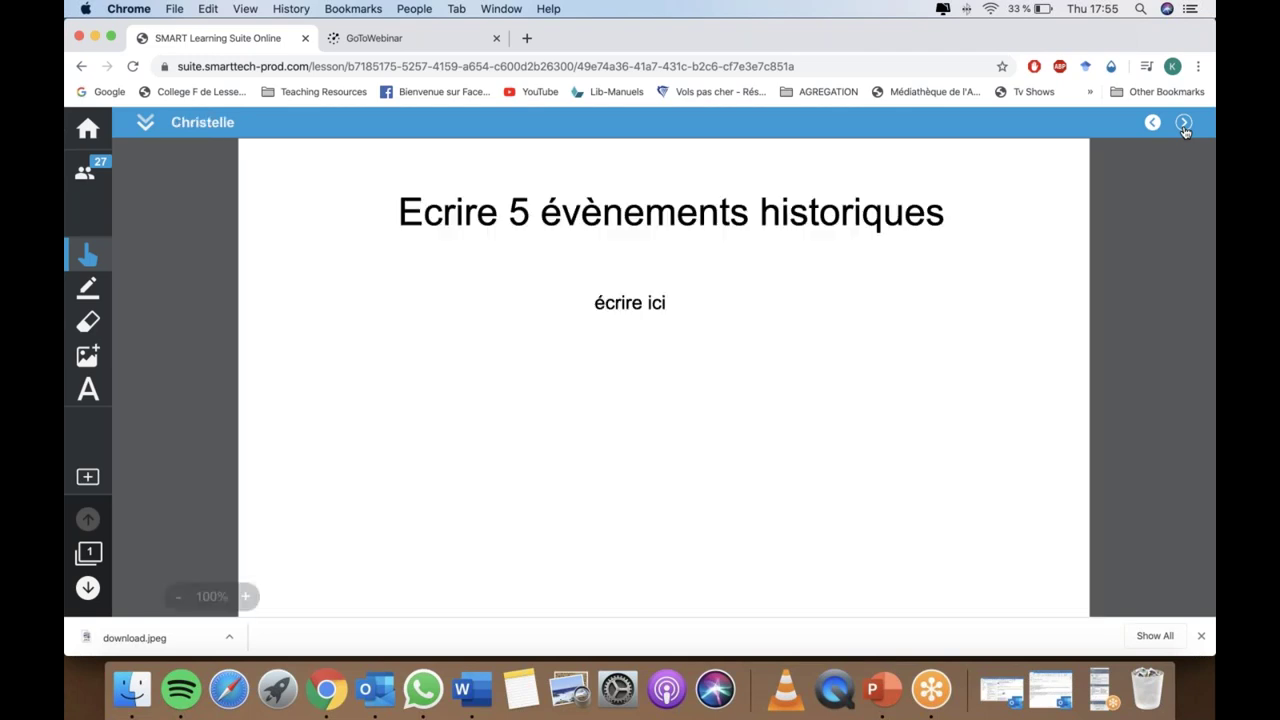
pyautogui.click(1183, 124)
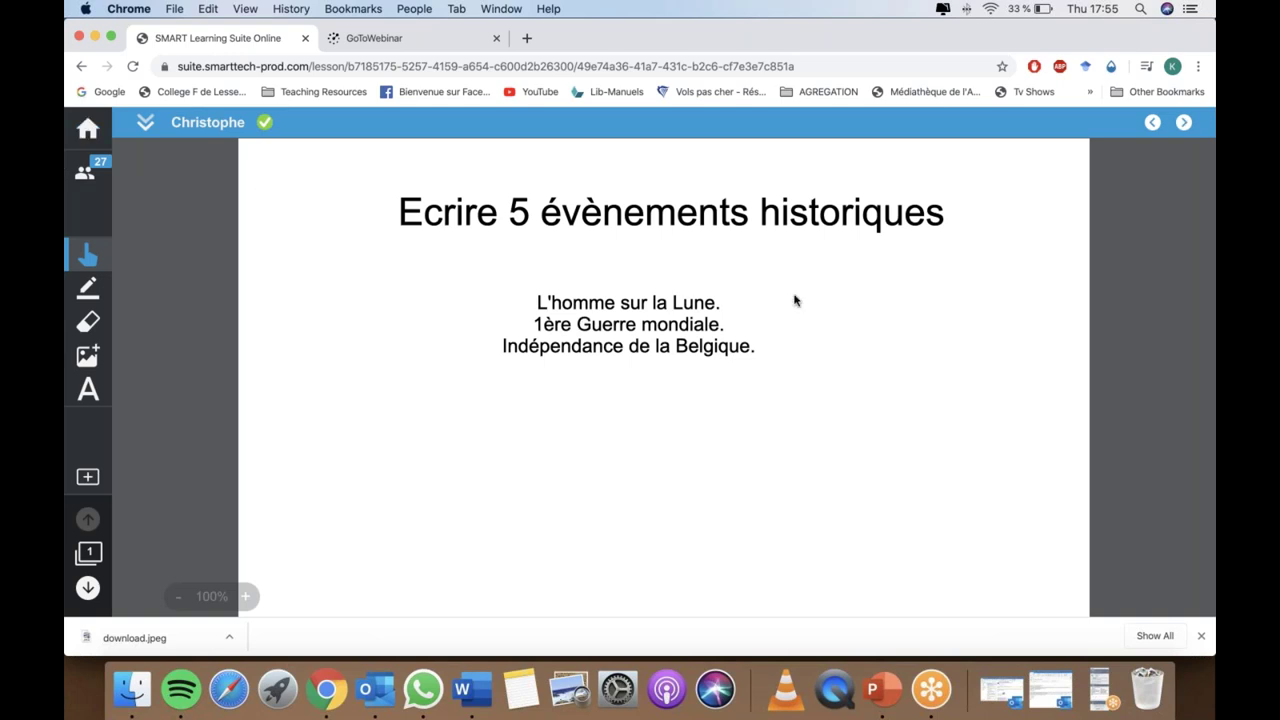
pyautogui.click(145, 122)
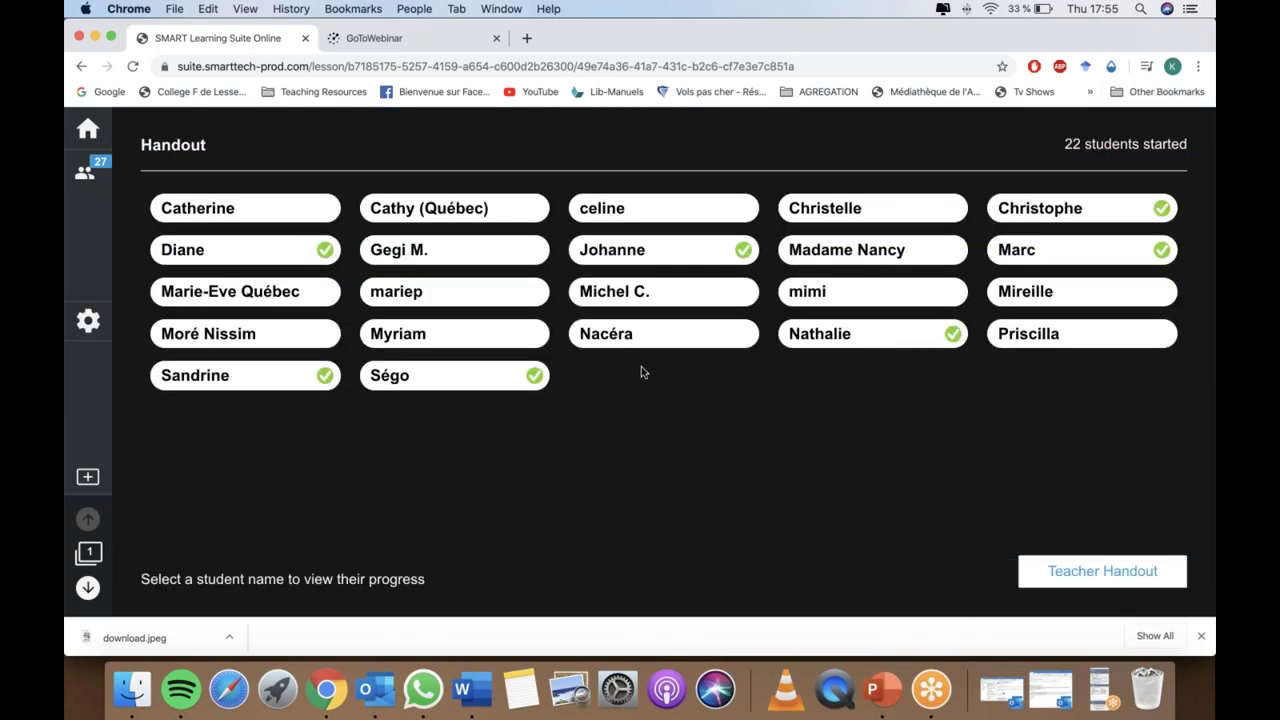
# - Leave the running lesson, open "Copy of Leçon d'Histoire (dates)" for editing, and add a new page after the Handout
pyautogui.click(86, 131)
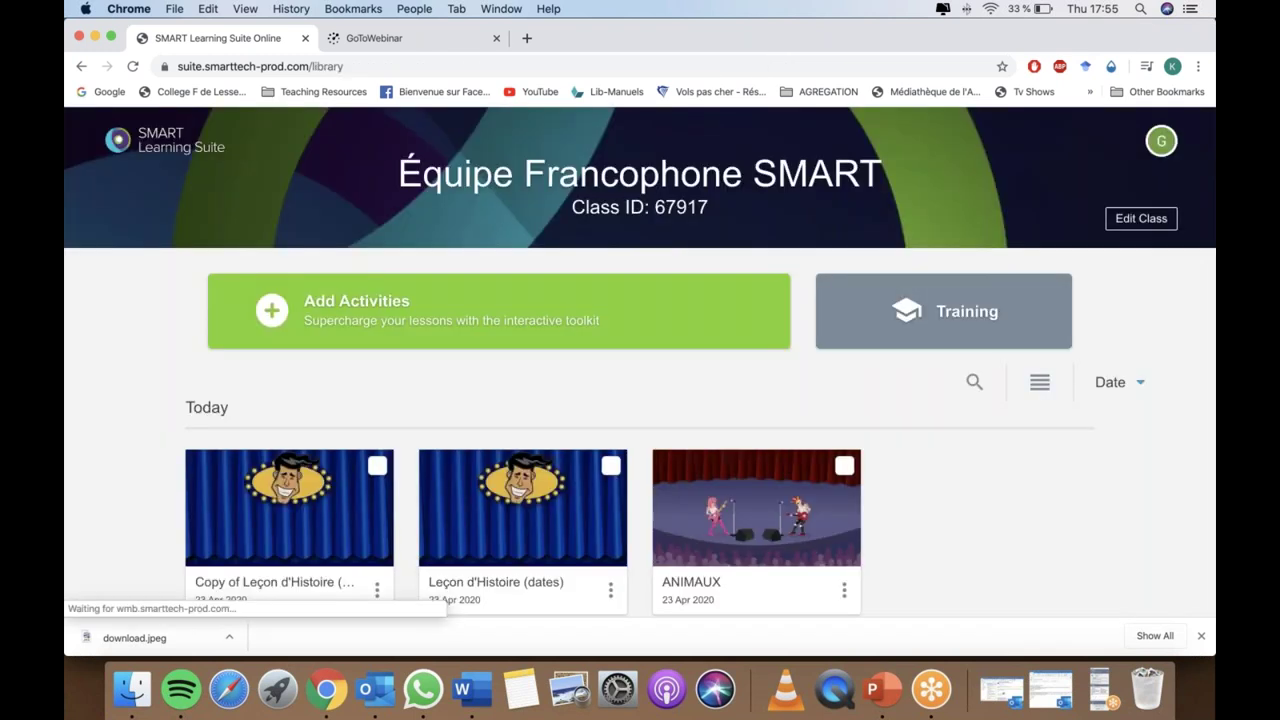
pyautogui.moveTo(289, 540)
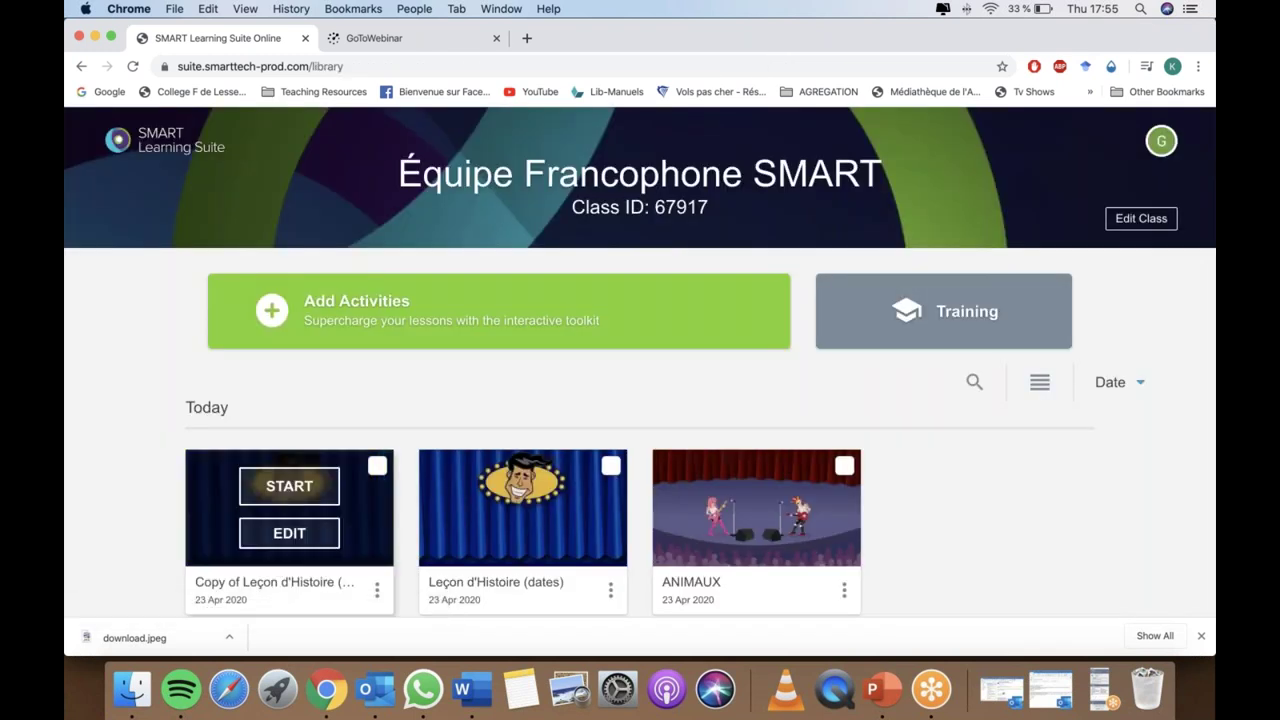
pyautogui.click(287, 532)
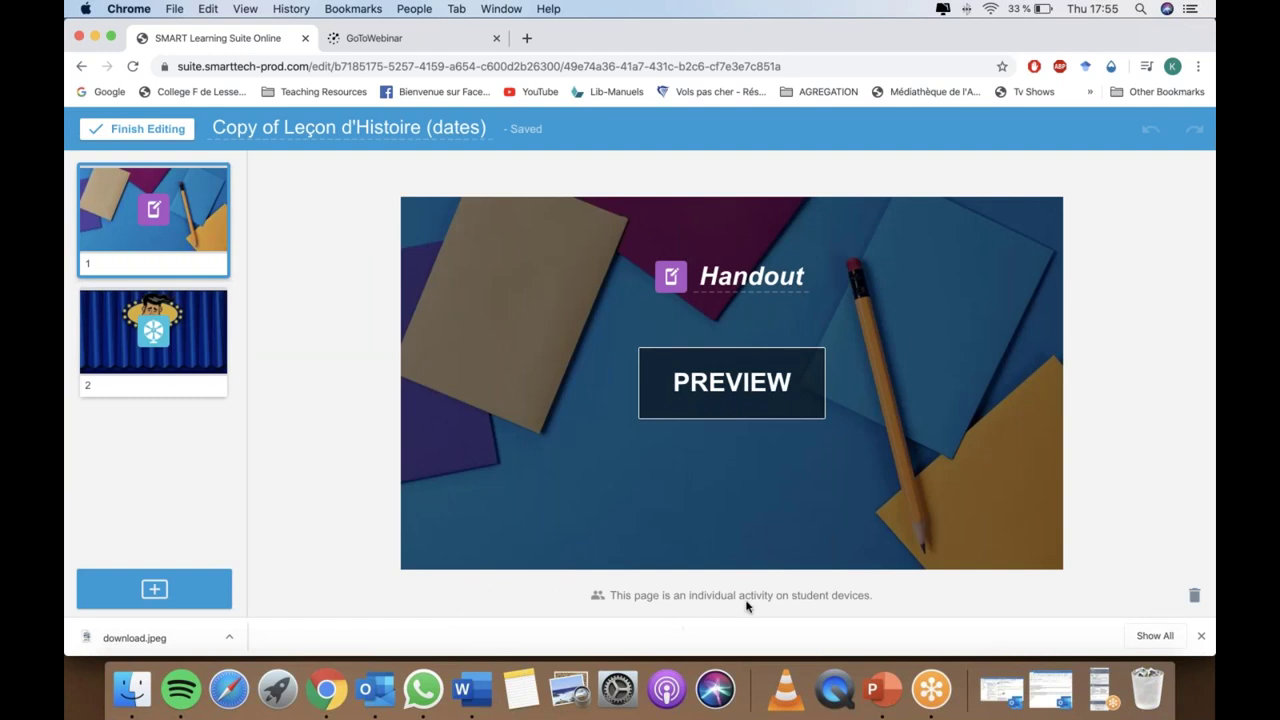
pyautogui.click(136, 593)
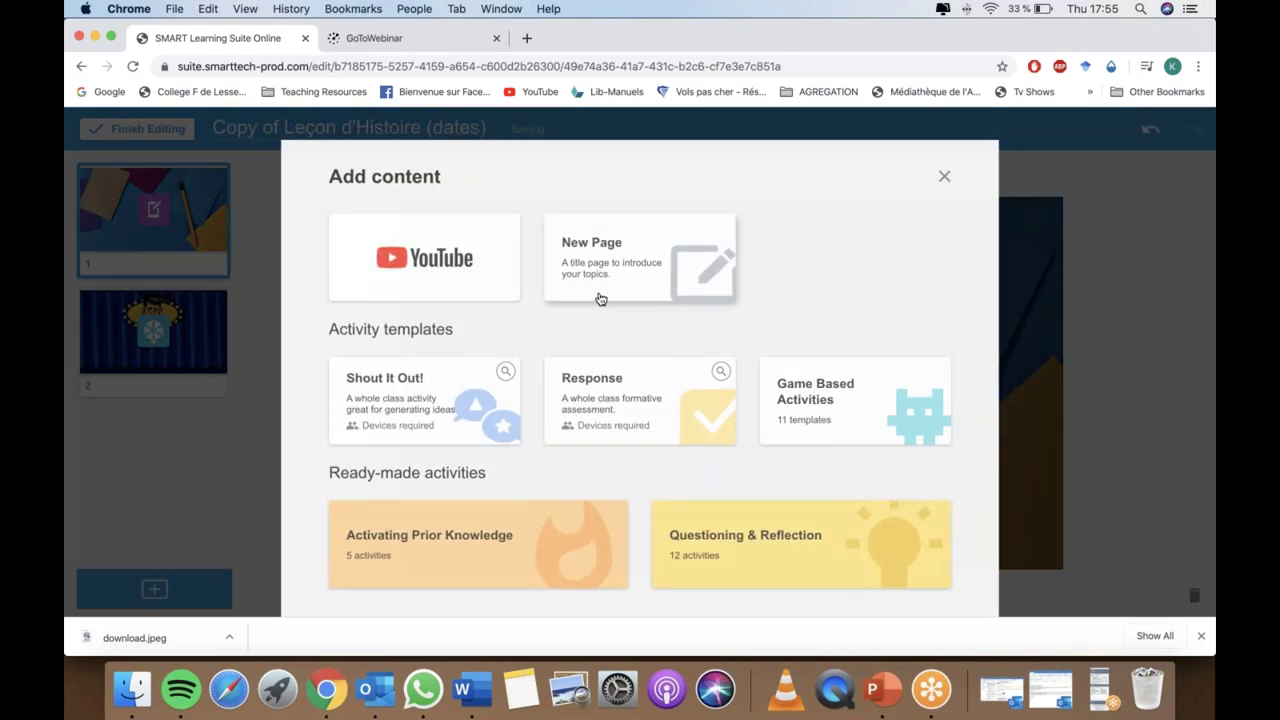
pyautogui.click(600, 299)
# - Title the new page "Ecrire 5 verbes irréguliers en anglais" and move the title up near the page's upper edge
pyautogui.moveTo(843, 345); pyautogui.dragTo(652, 347)
pyautogui.write('Ecrire 5 vebres')
pyautogui.press('BackSpace')
pyautogui.press('BackSpace')
pyautogui.press('BackSpace')
pyautogui.press('BackSpace')
pyautogui.write('rbes irréguliers en anglais')
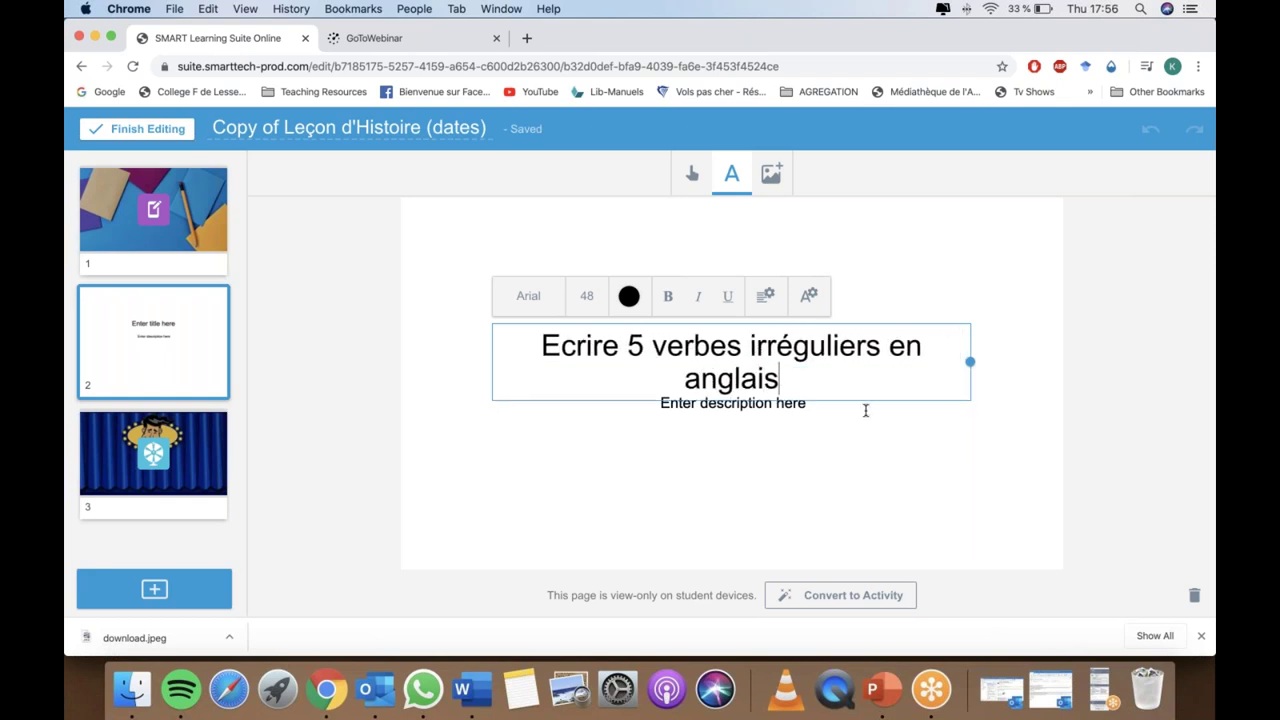
pyautogui.press('Escape')
pyautogui.moveTo(740, 350); pyautogui.dragTo(737, 254)
# - Replace the page's description with "écrire ici" and move it up closer to the title
pyautogui.doubleClick(740, 403)
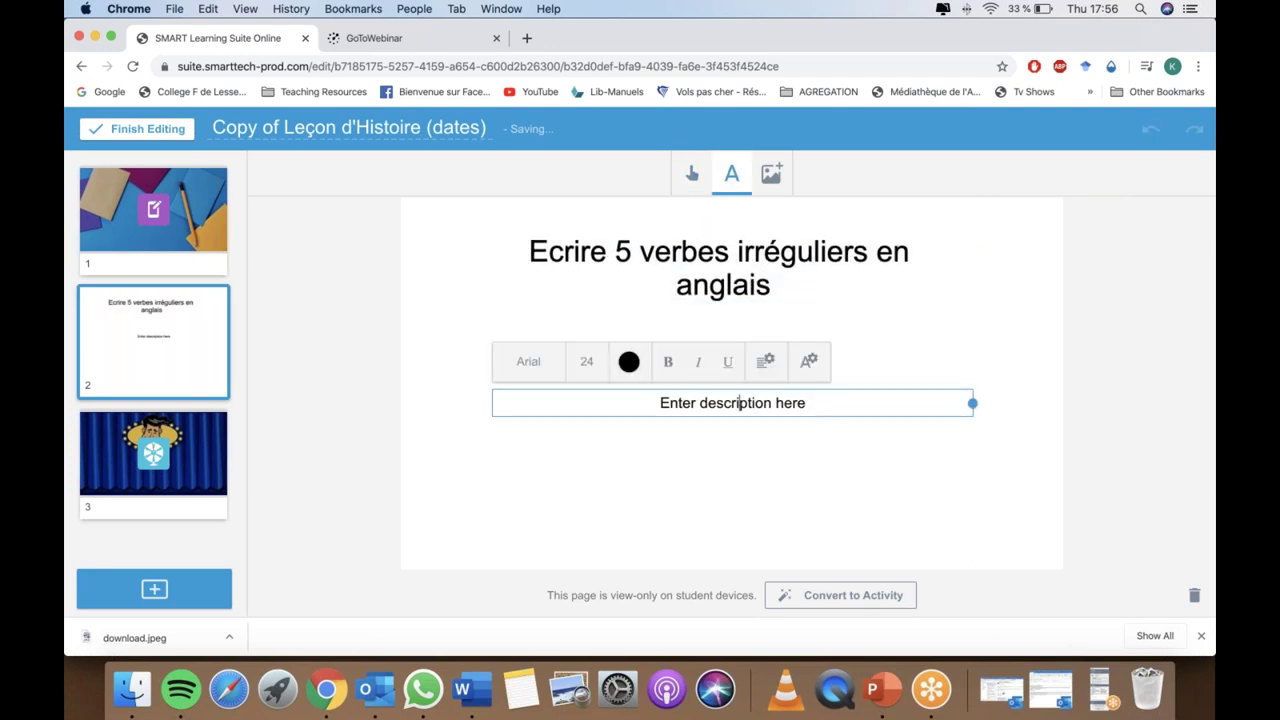
pyautogui.write('écrire ici')
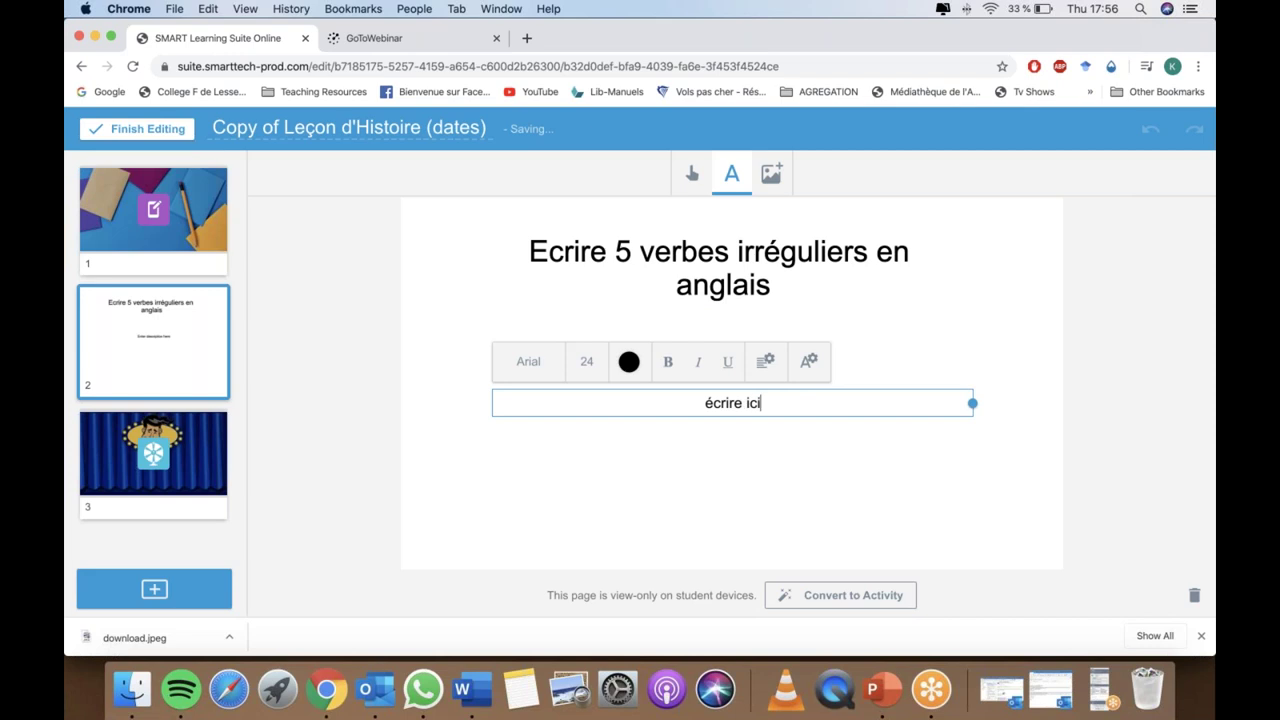
pyautogui.click(834, 509)
pyautogui.moveTo(724, 400); pyautogui.dragTo(714, 351)
pyautogui.click(740, 522)
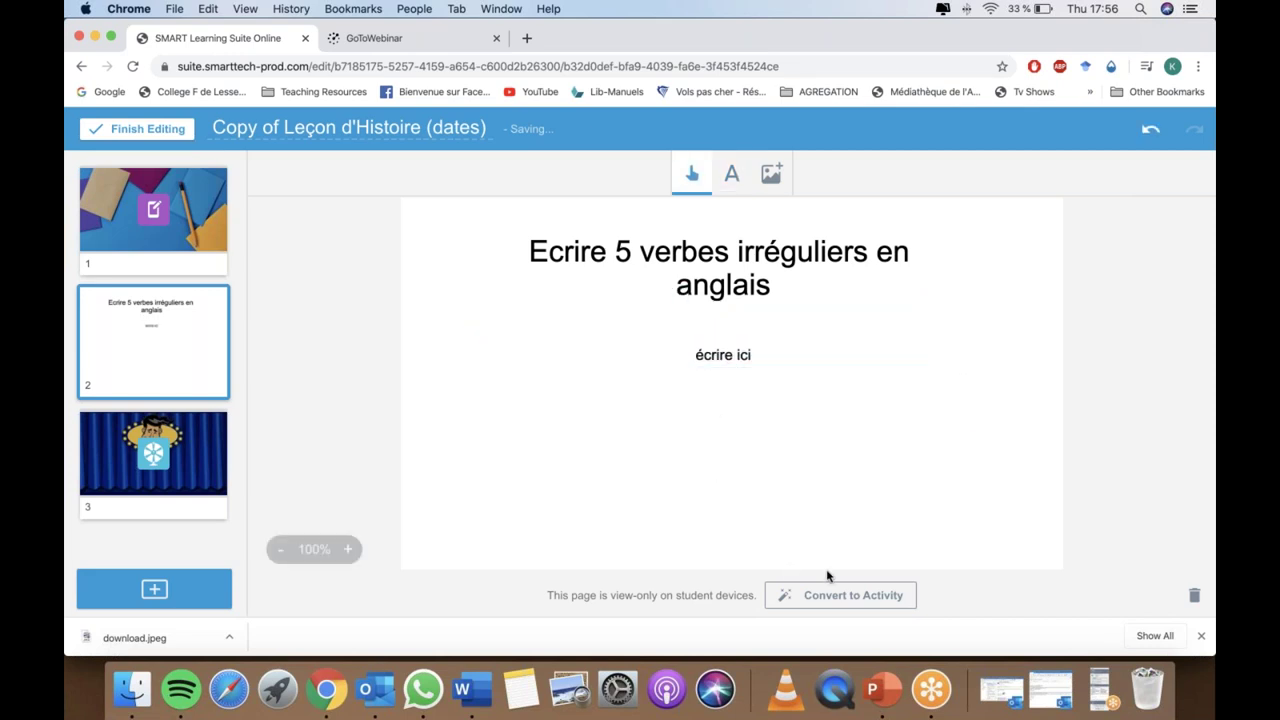
# - Convert the new page into a collaborative Workspace activity and finish editing the lesson
pyautogui.click(871, 607)
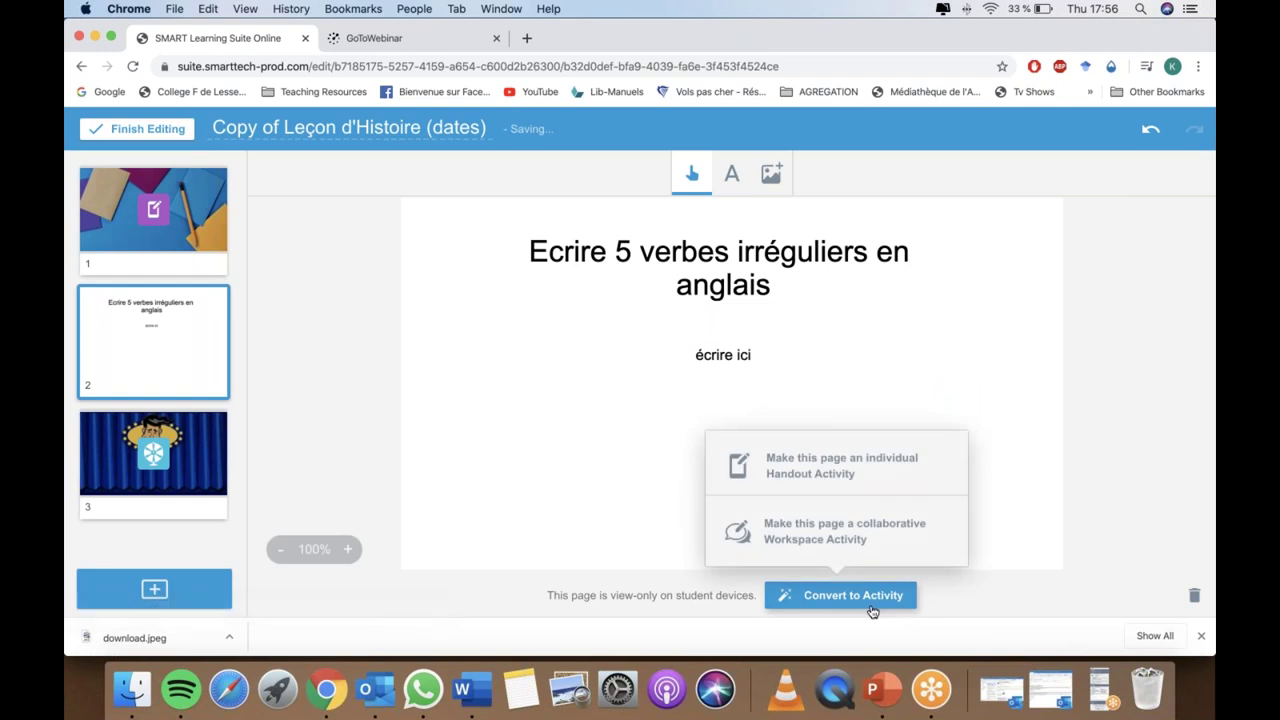
pyautogui.click(863, 547)
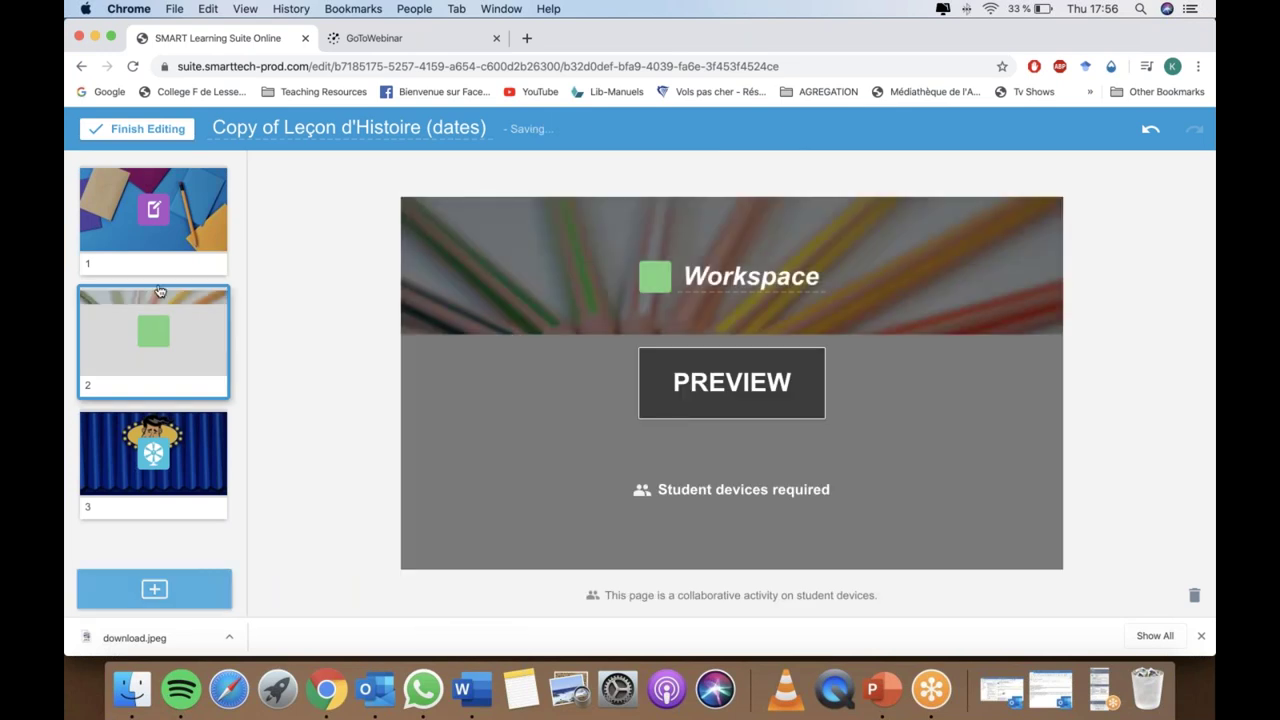
pyautogui.click(137, 128)
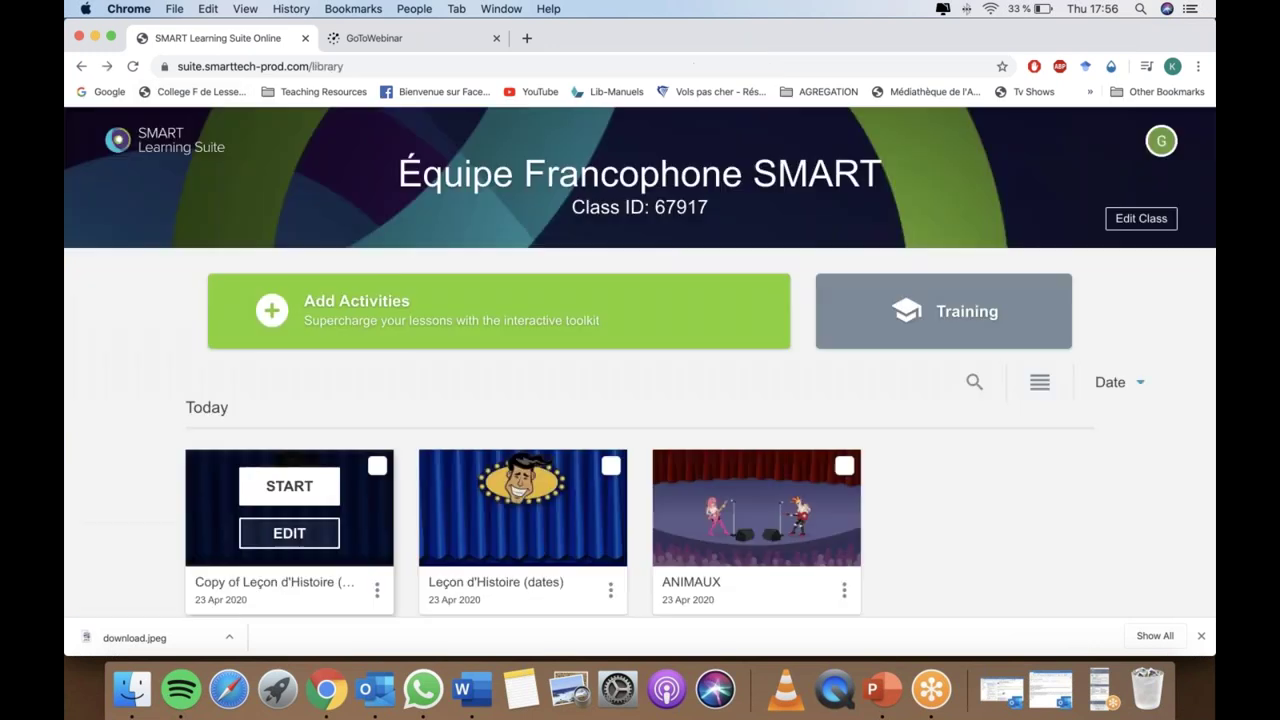
# - Start the copied lesson, go to its Workspace page, set up the activity with 6 teams, and dismiss the sign-in notice
pyautogui.click(289, 486)
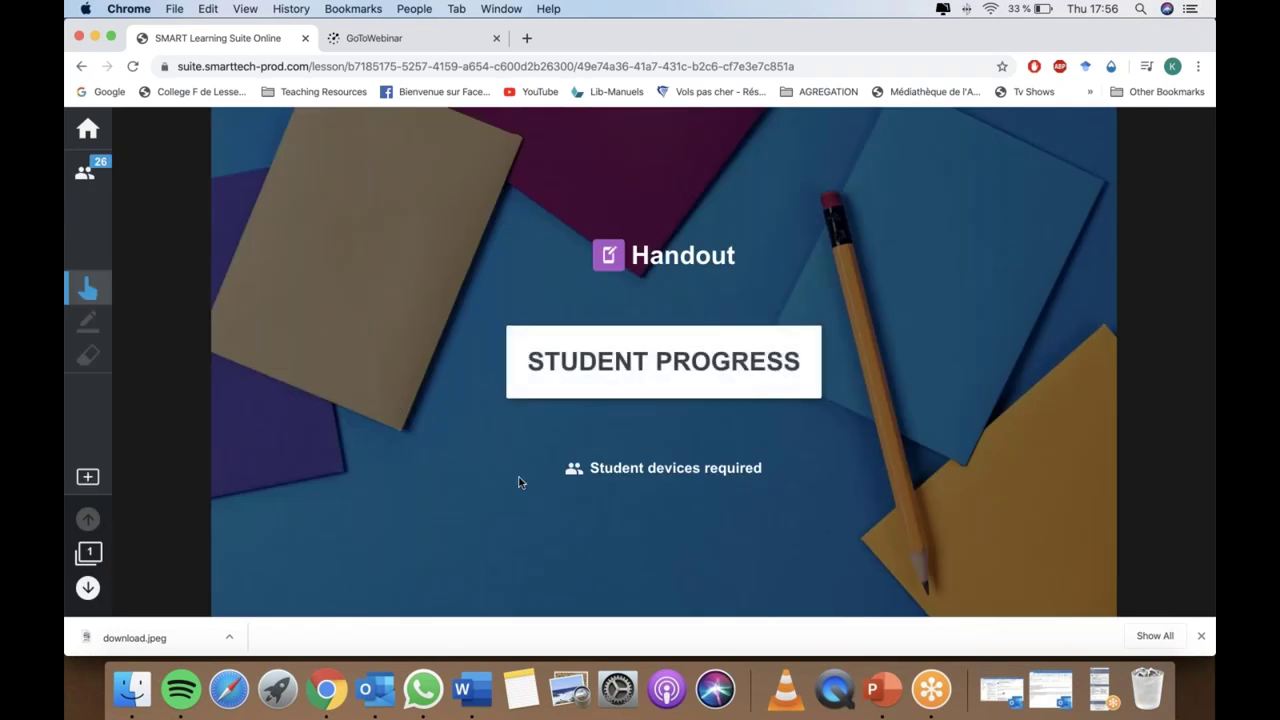
pyautogui.click(86, 590)
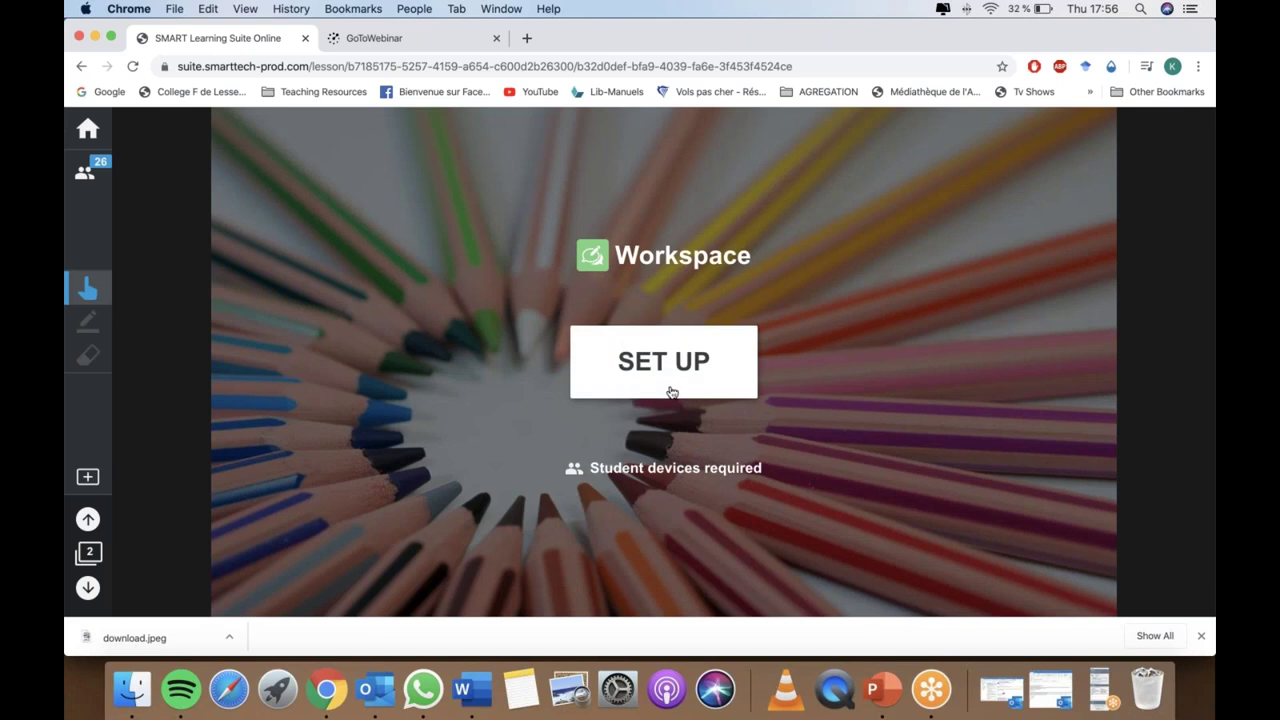
pyautogui.click(672, 392)
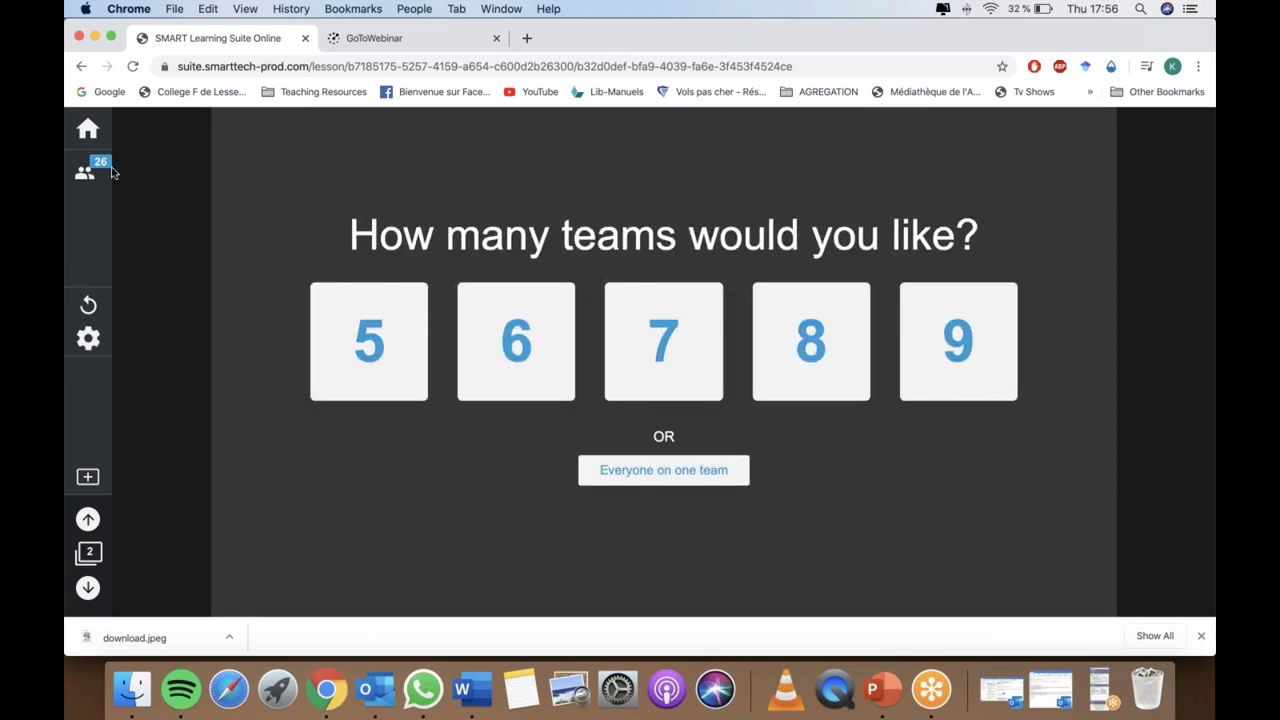
pyautogui.click(500, 378)
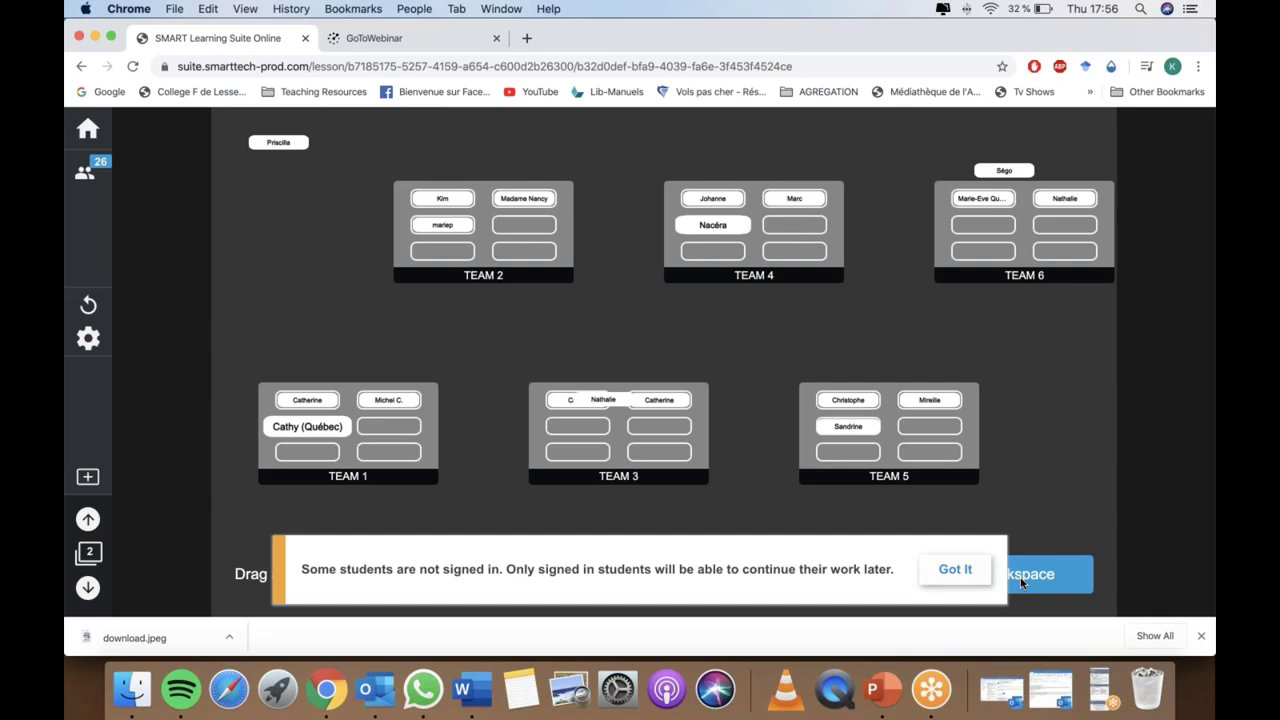
pyautogui.click(955, 569)
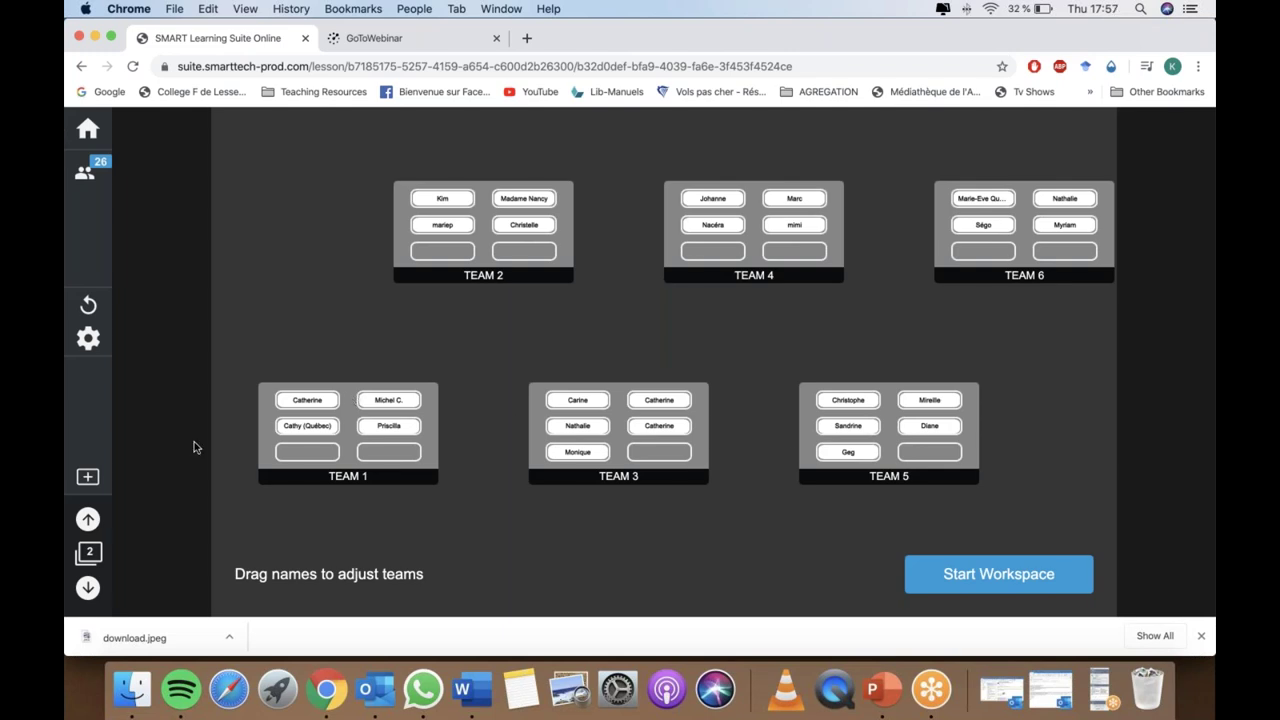
# - Reset the Workspace activity and put everyone on one team
pyautogui.click(100, 302)
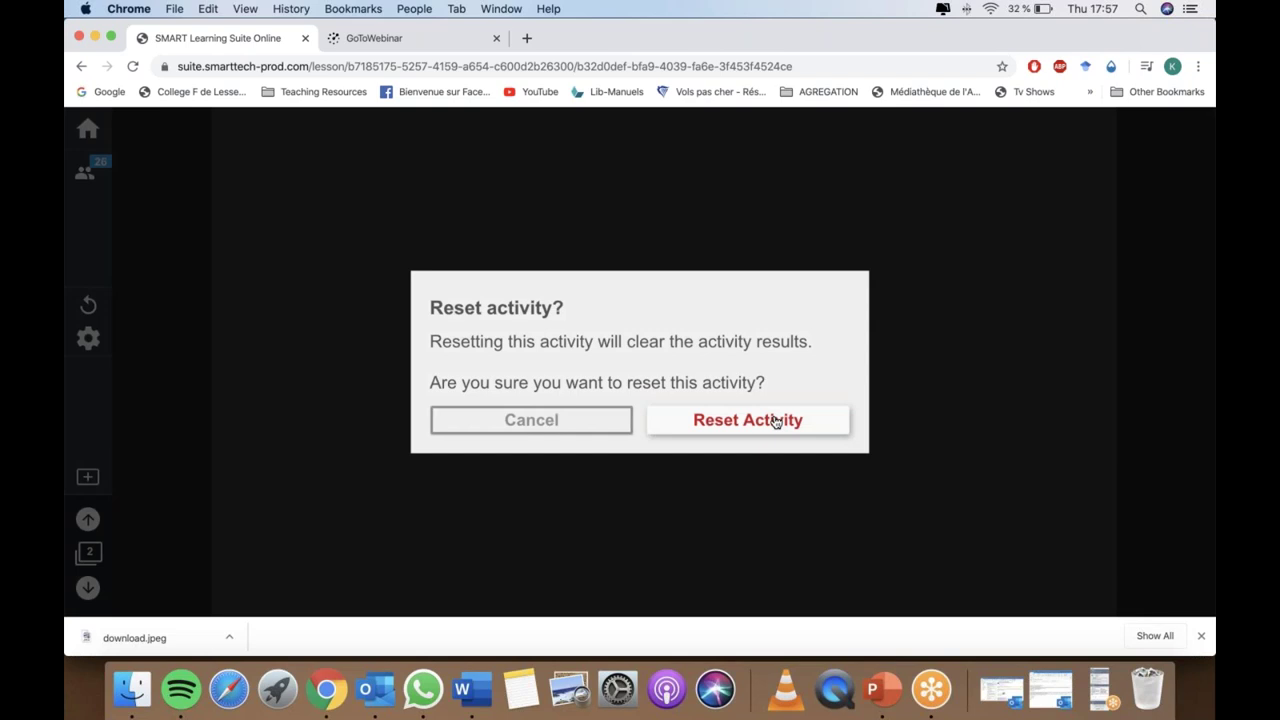
pyautogui.click(722, 405)
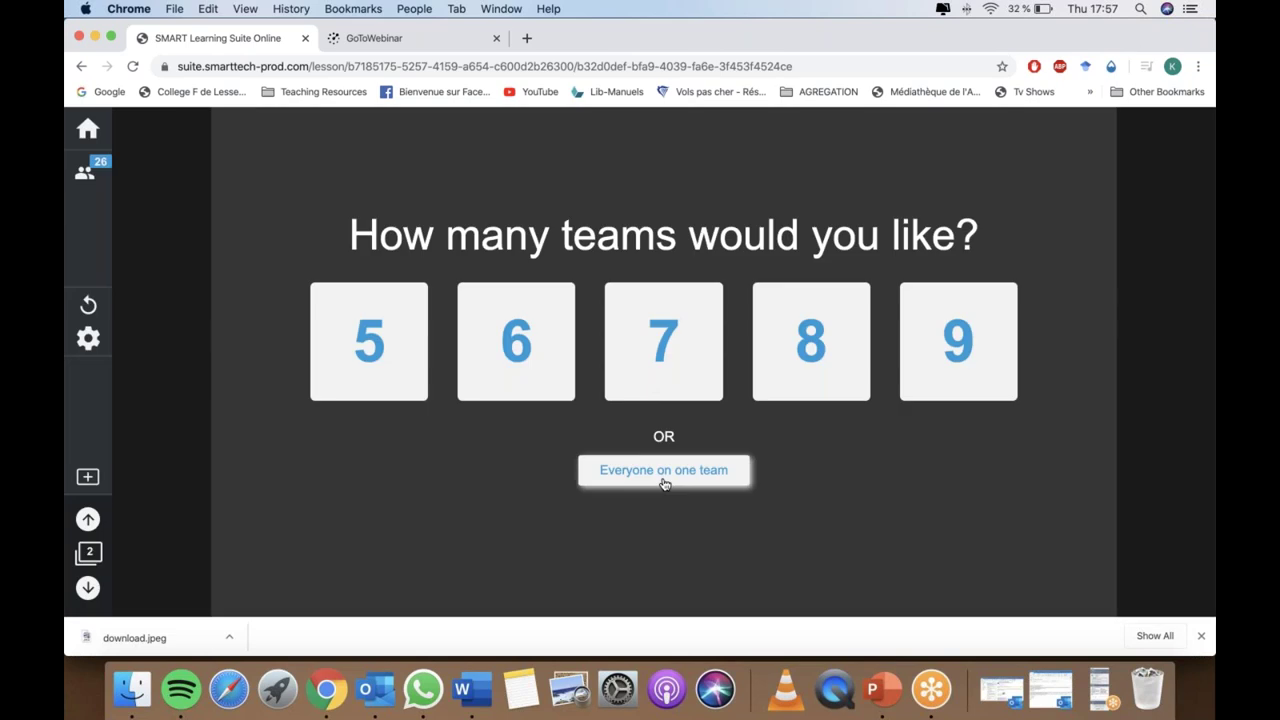
pyautogui.click(661, 479)
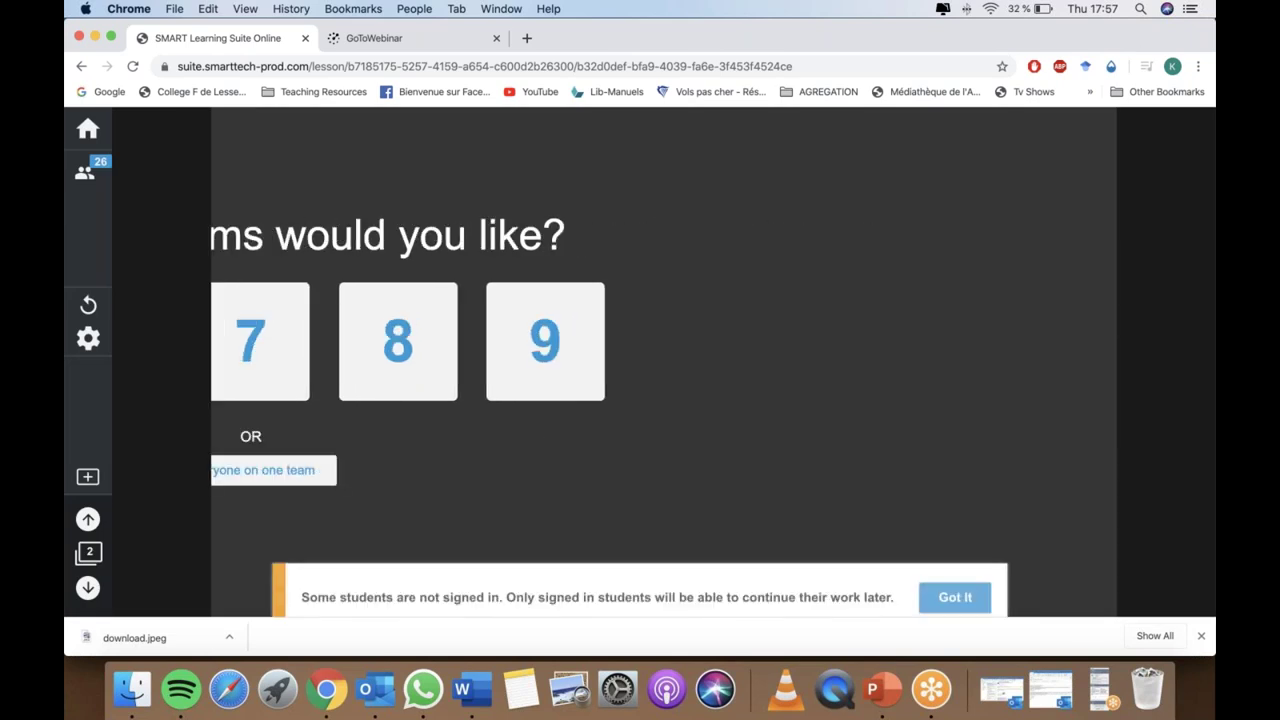
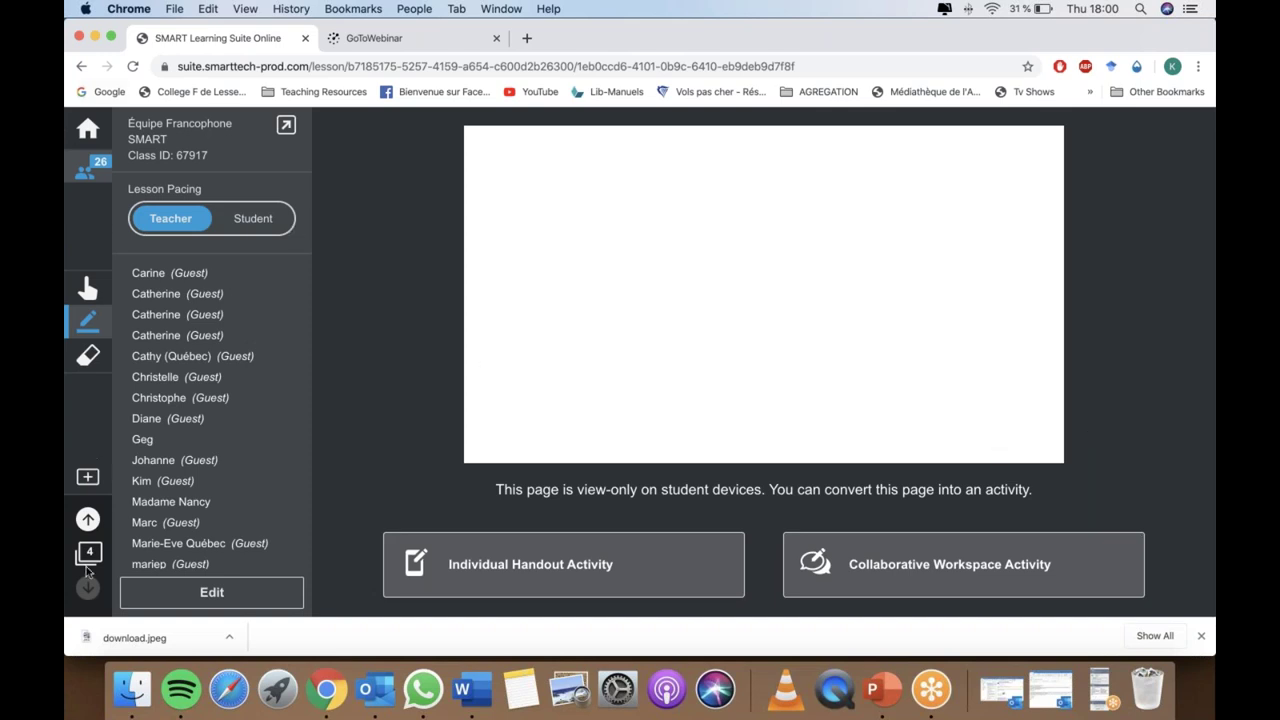
# - Go back through the lesson to the Handout page and open its student progress
pyautogui.click(89, 521)
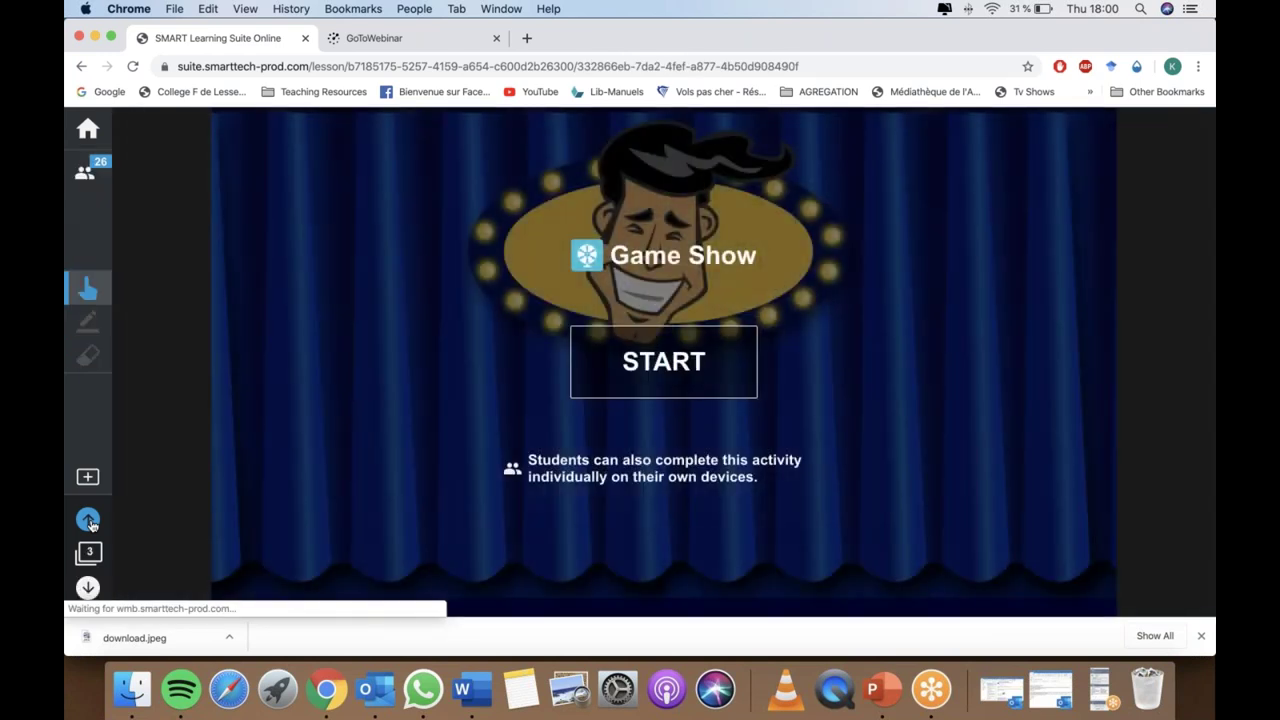
pyautogui.click(89, 521)
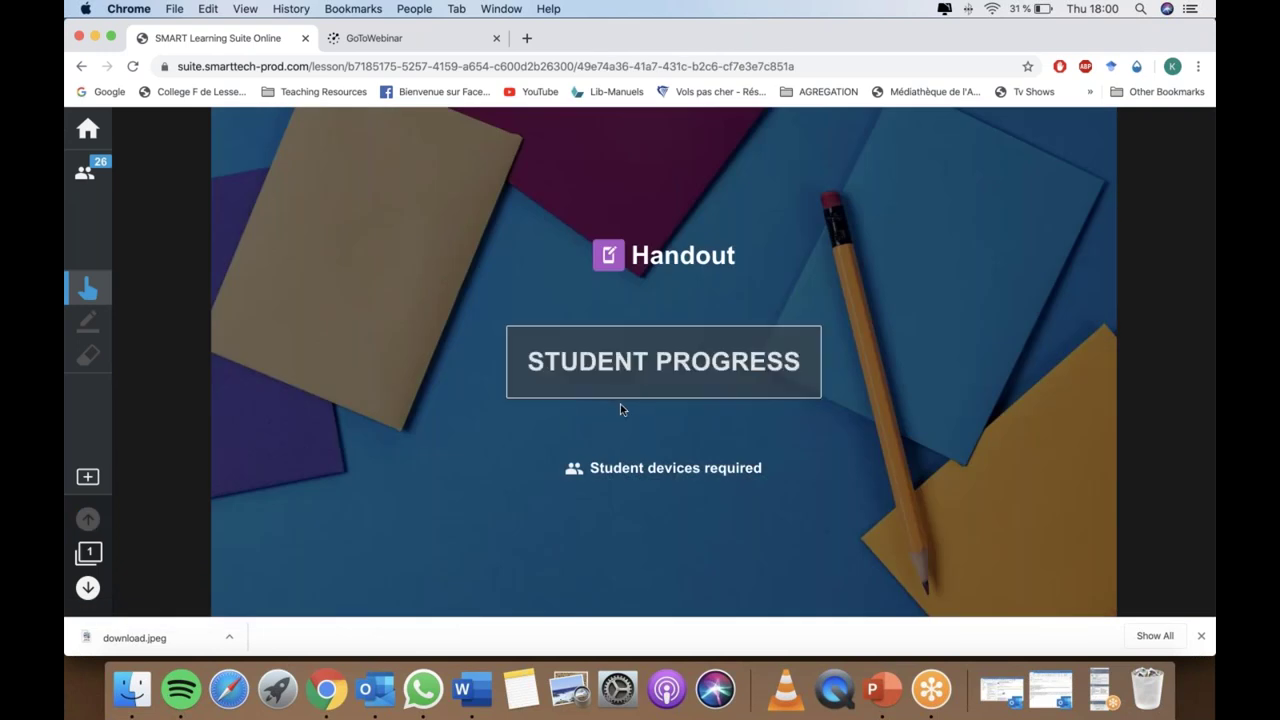
pyautogui.click(665, 384)
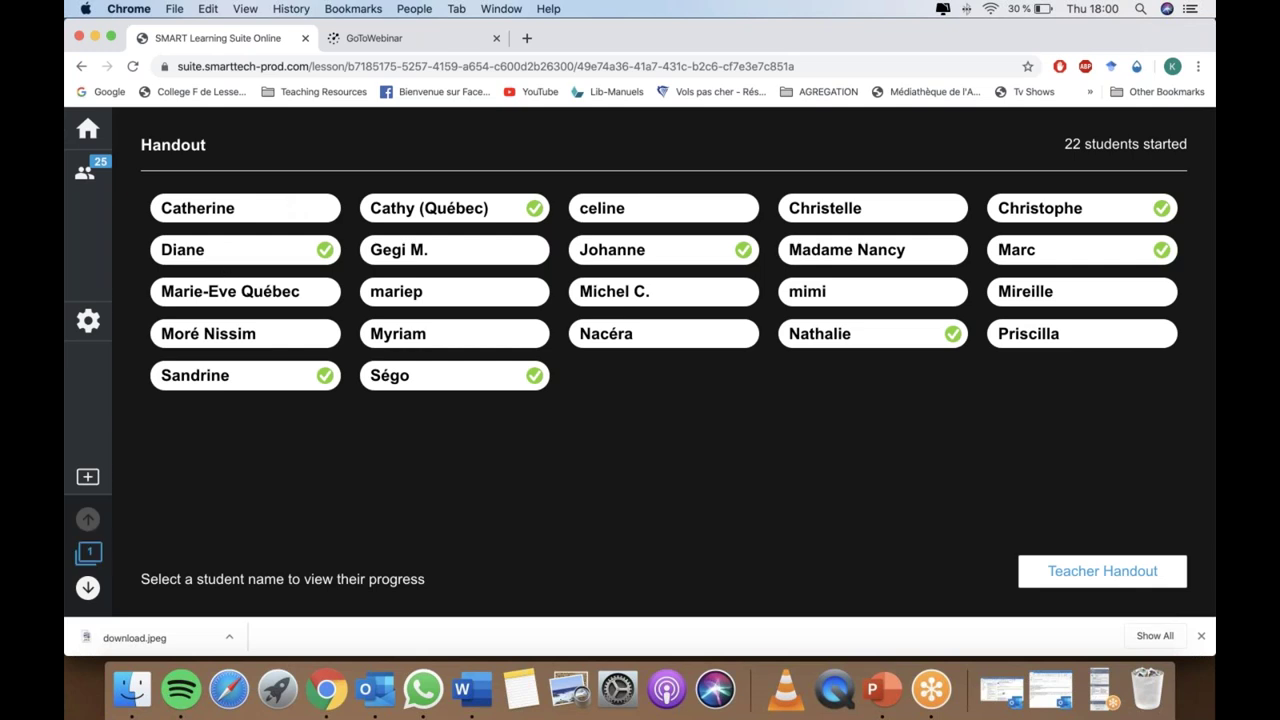
# - Go to the Workspace page and open the options for adding a page or activity to the running lesson
pyautogui.click(88, 587)
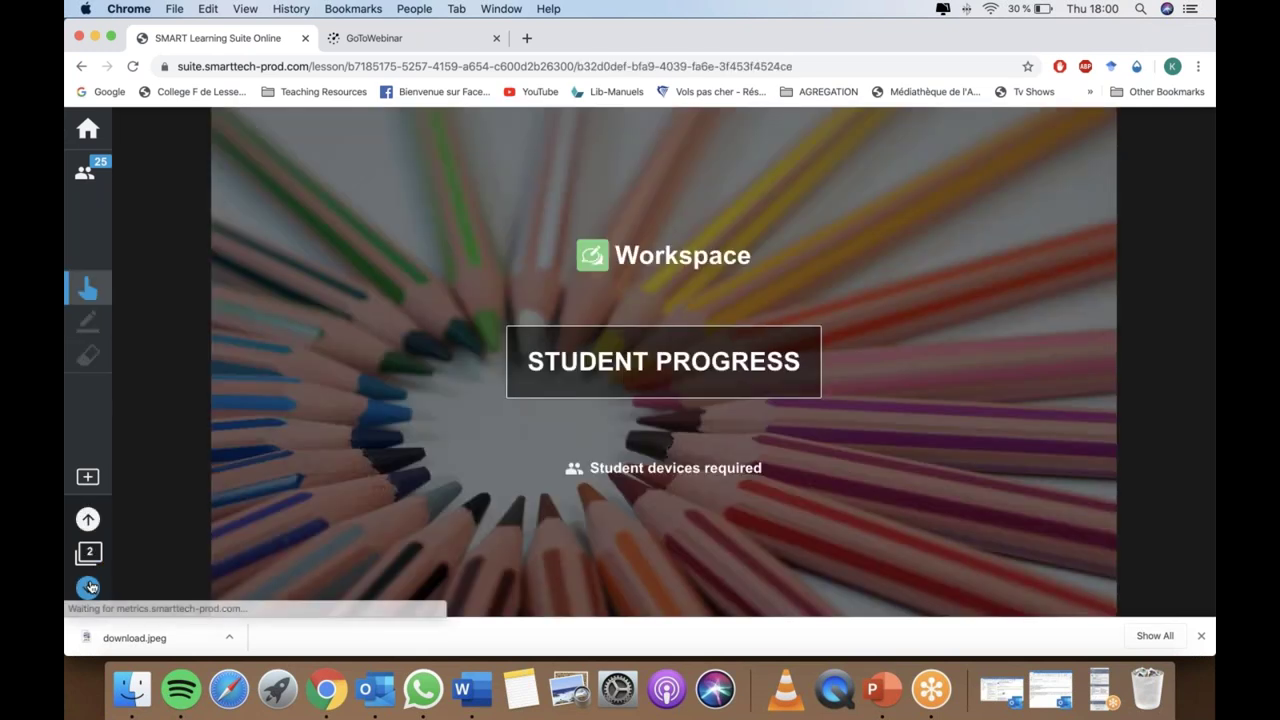
pyautogui.click(88, 477)
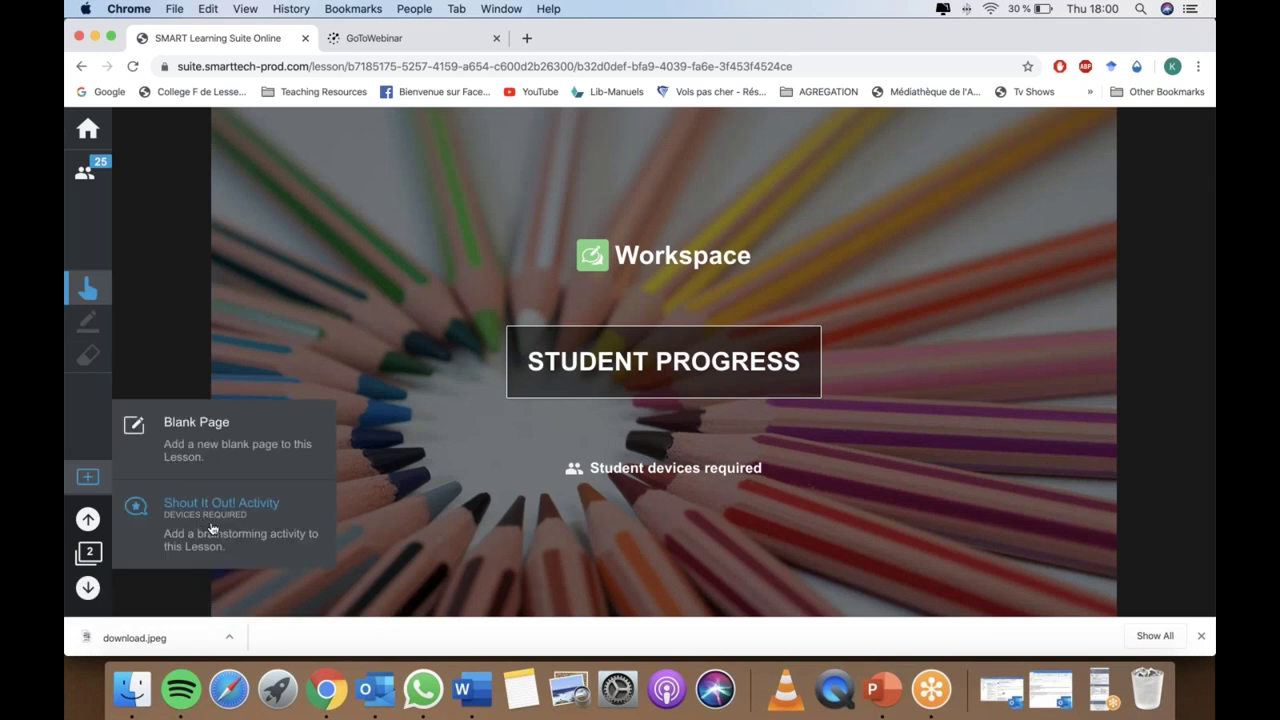